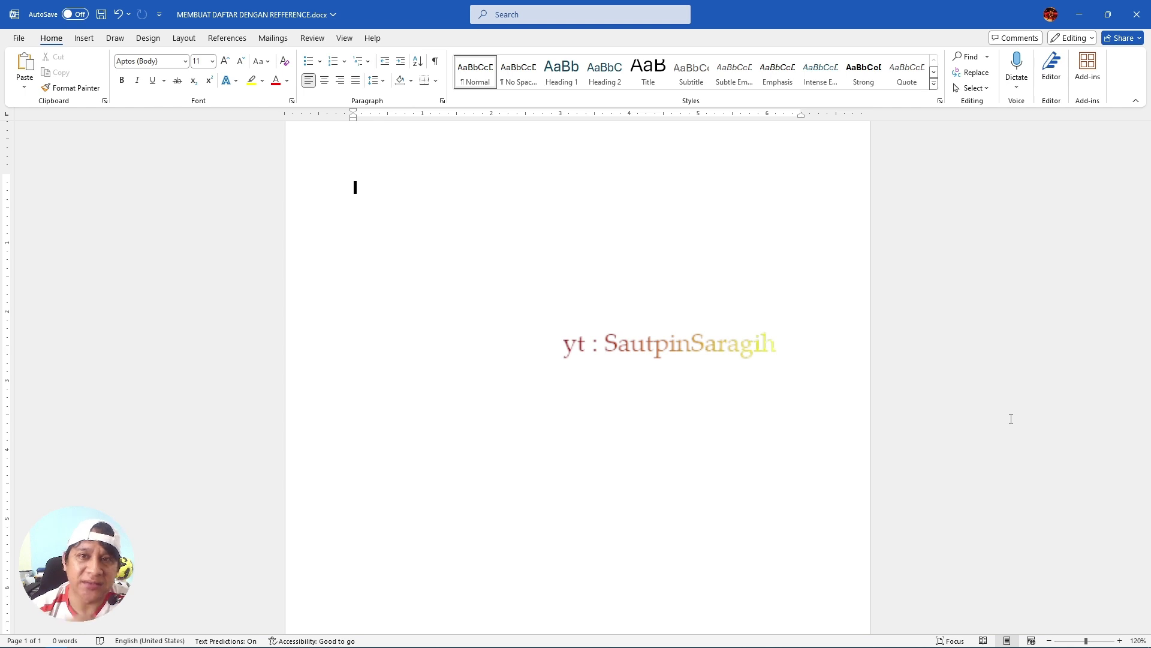
# - Enter the title COVER in capitals on the first page and centre it
pyautogui.write('asd')
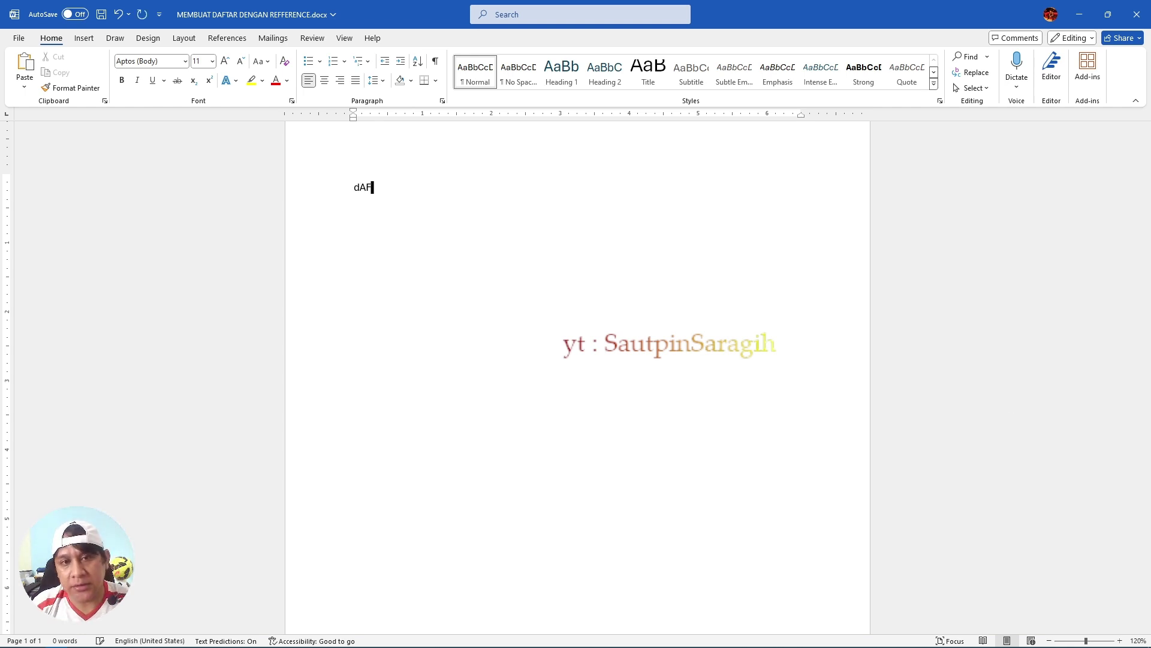
pyautogui.press('BackSpace')
pyautogui.press('BackSpace')
pyautogui.press('BackSpace')
pyautogui.write('cOVER')
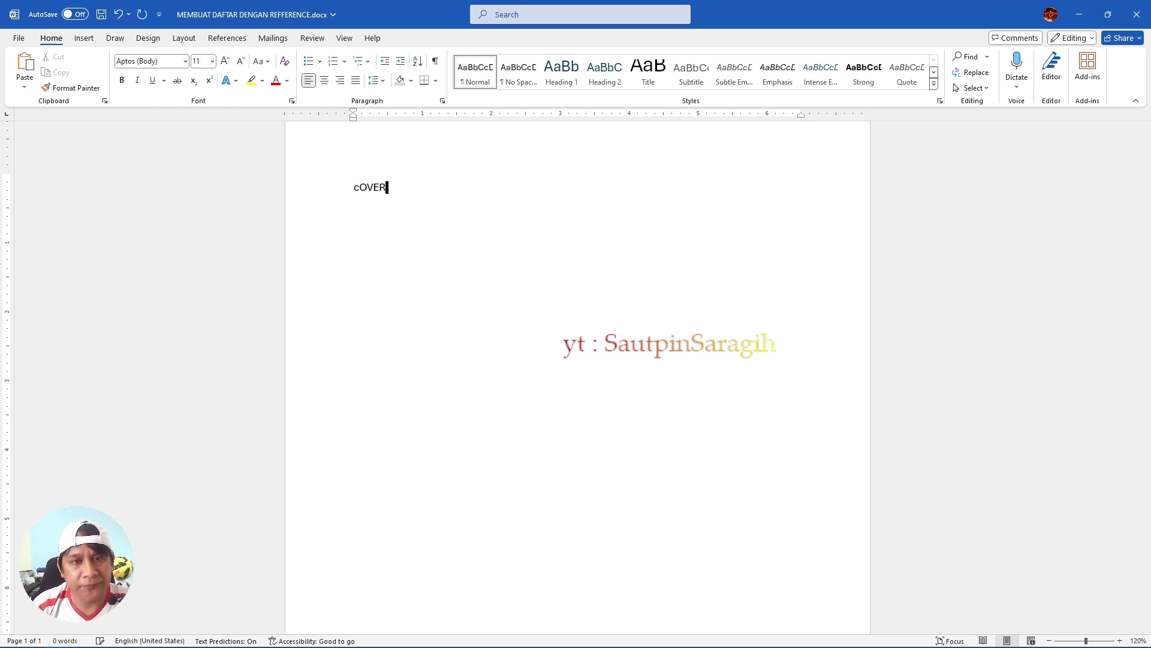
pyautogui.hotkey('shift', 'Home')
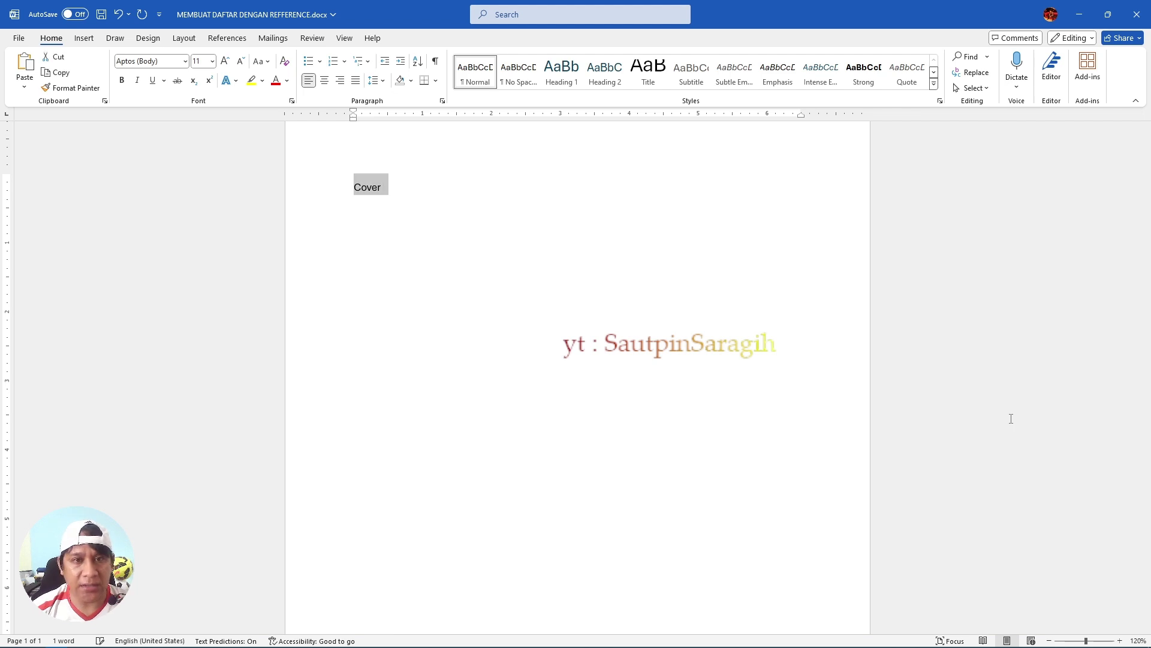
pyautogui.write('COVER')
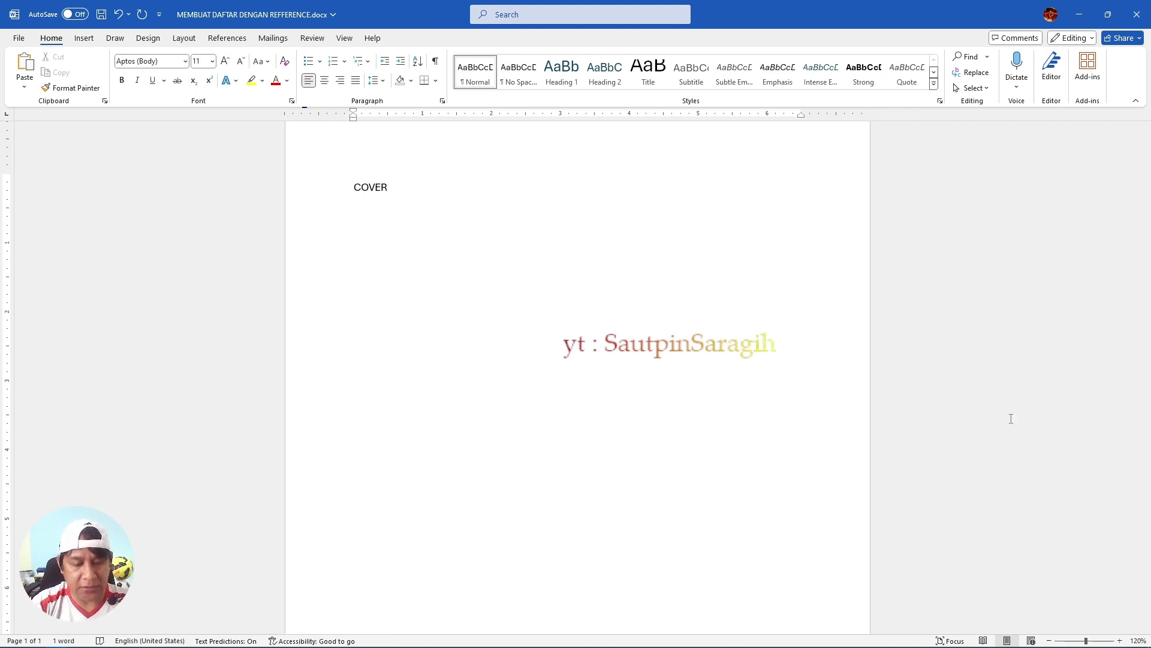
pyautogui.hotkey('ctrl', 'e')
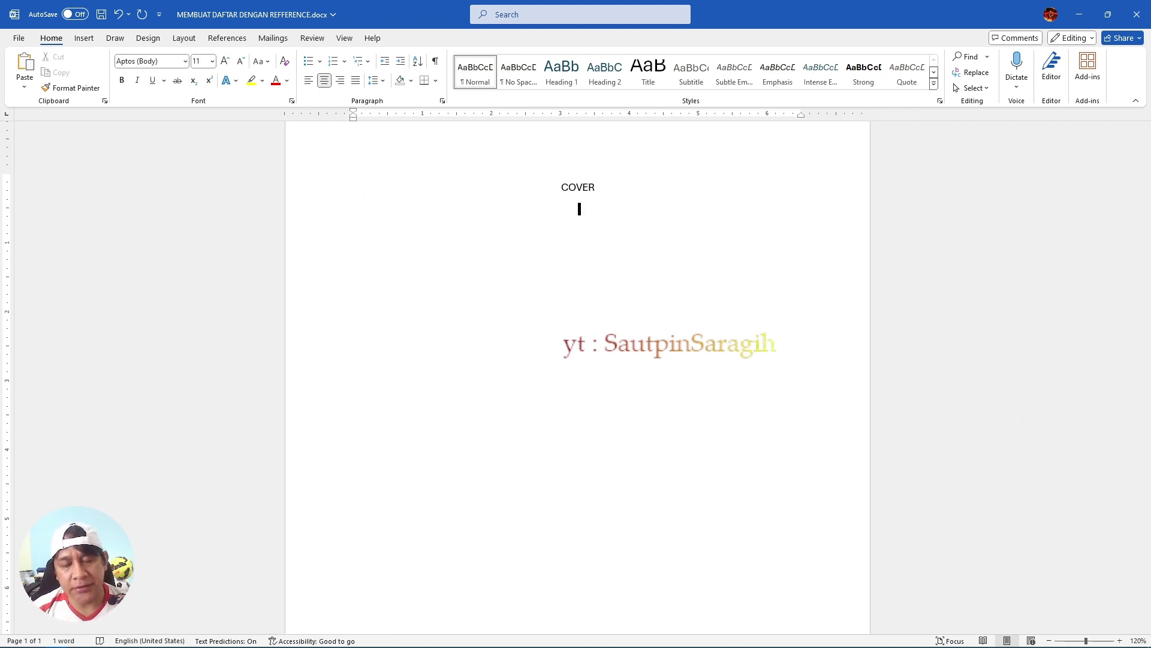
# - Insert a page break after COVER and enter the title "Kata Pengantar" on the new page, followed by an empty line
pyautogui.hotkey('ctrl', 'Return')
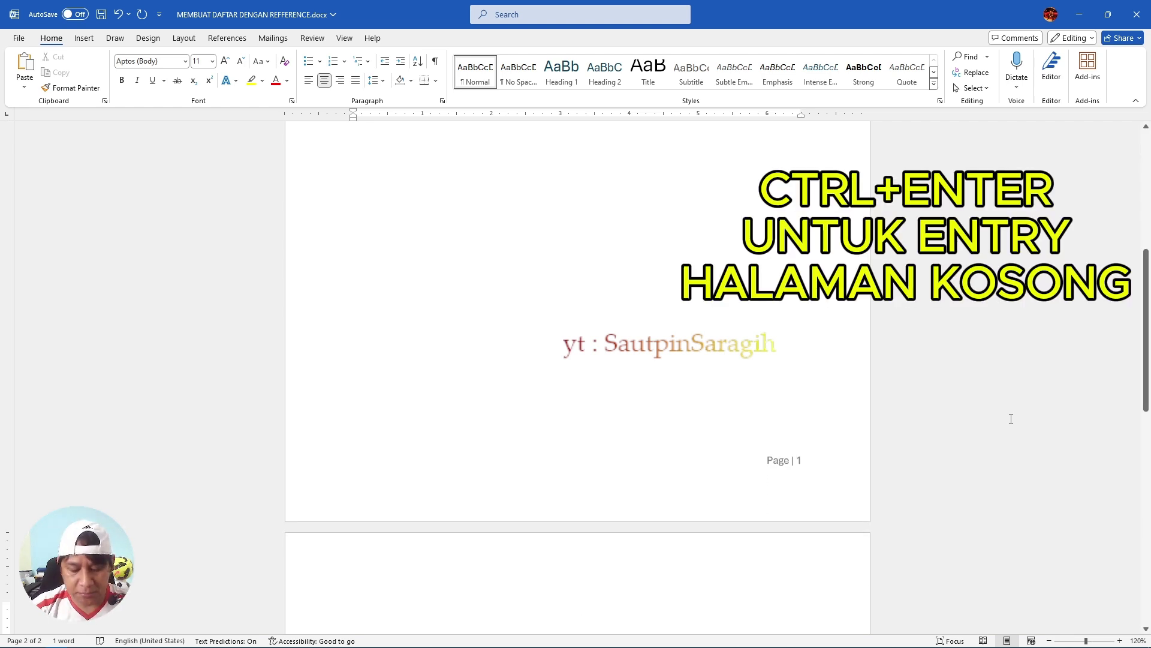
pyautogui.write('kATA Pebnga')
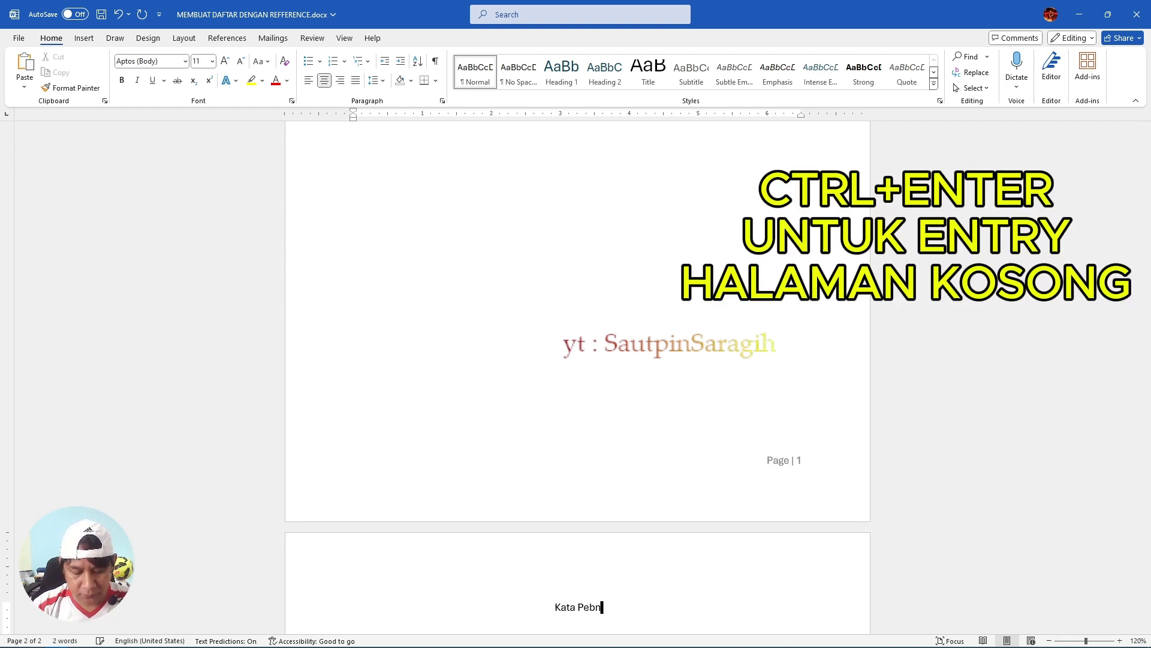
pyautogui.press('BackSpace')
pyautogui.press('BackSpace')
pyautogui.press('BackSpace')
pyautogui.press('BackSpace')
pyautogui.write('ngantar')
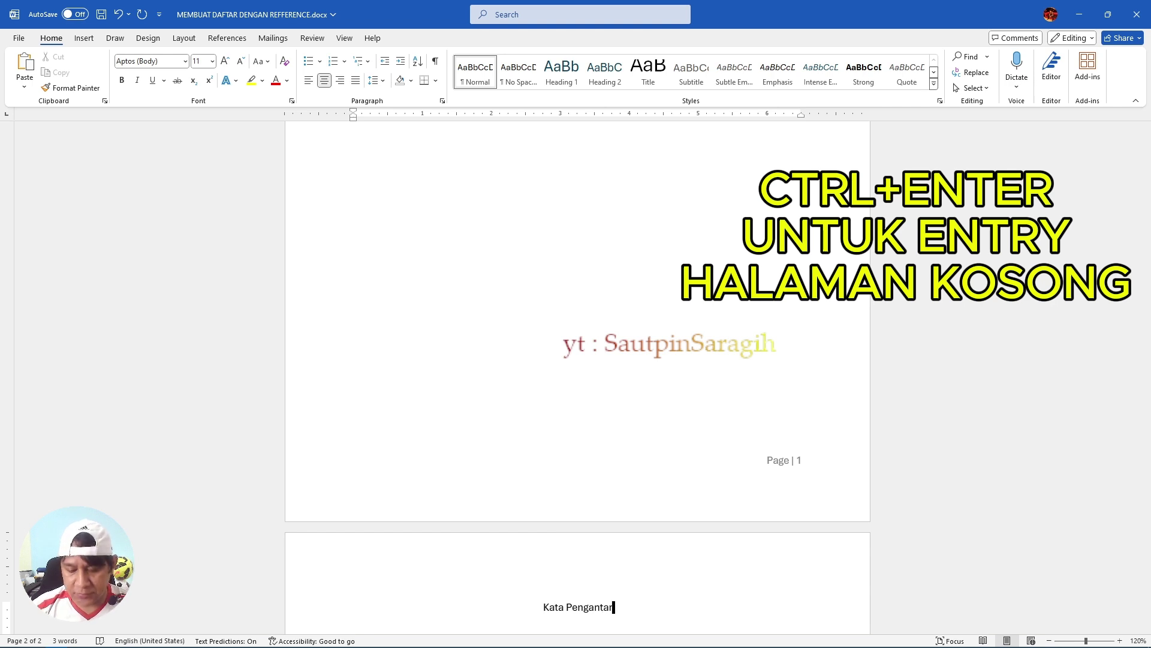
pyautogui.press('Return')
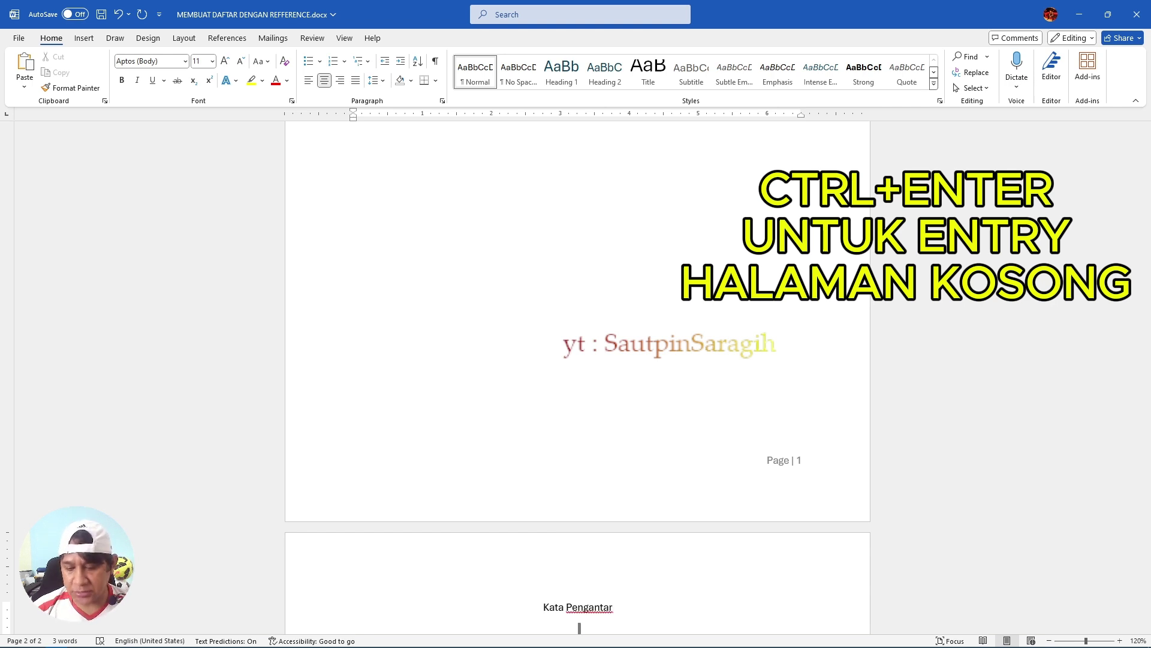
# - Add two more pages with page breaks, titled "Daftar Isi" and "Daftar Gambar"
pyautogui.hotkey('ctrl', 'Return')
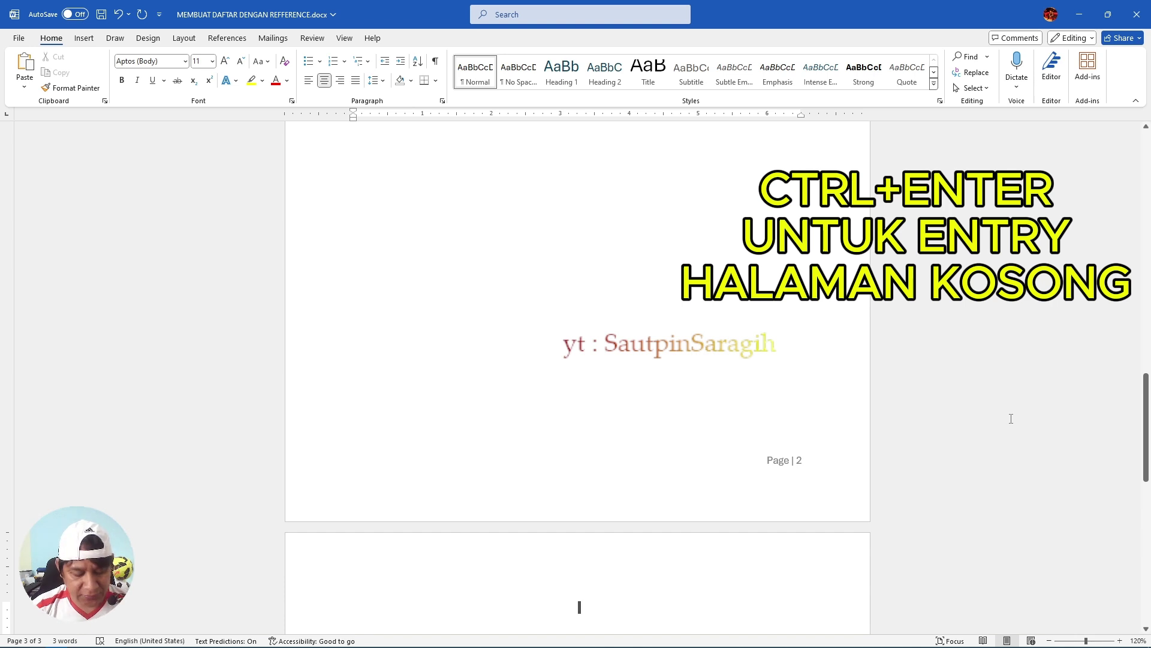
pyautogui.write('Daftar Isi')
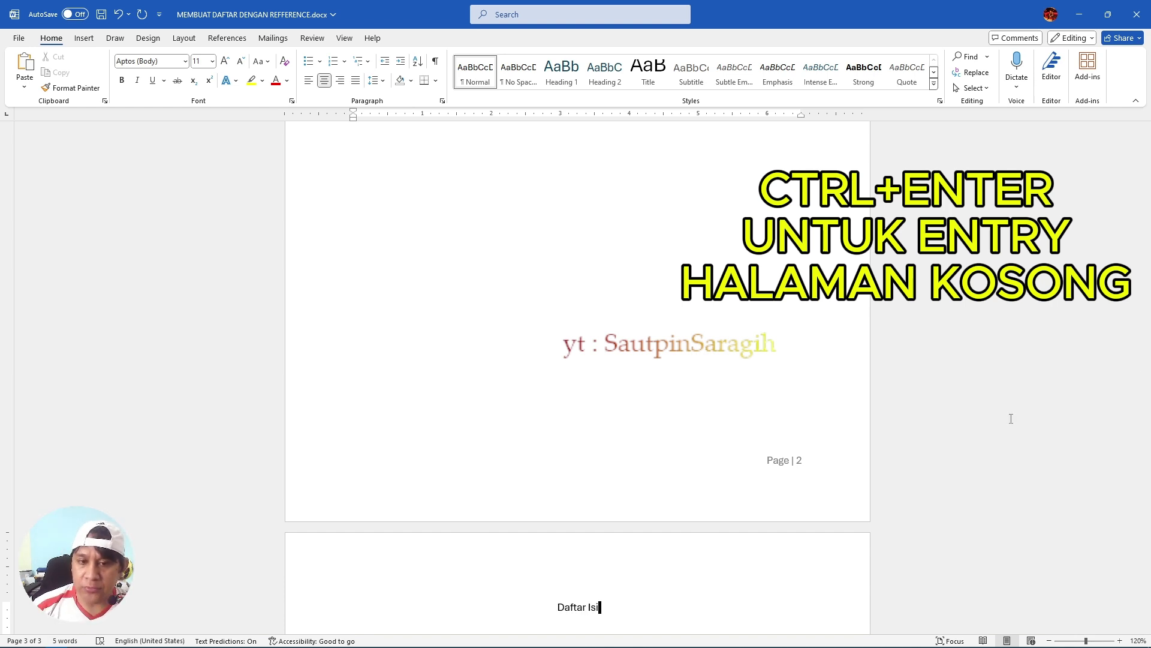
pyautogui.hotkey('ctrl', 'Return')
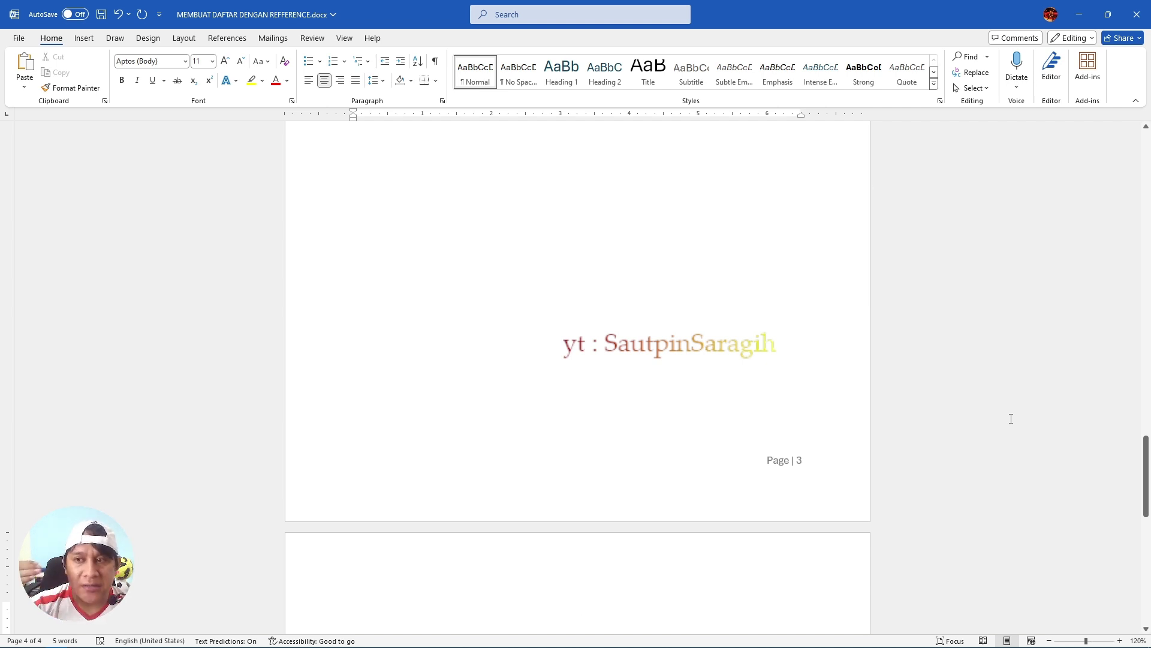
pyautogui.write('Daftar Ga')
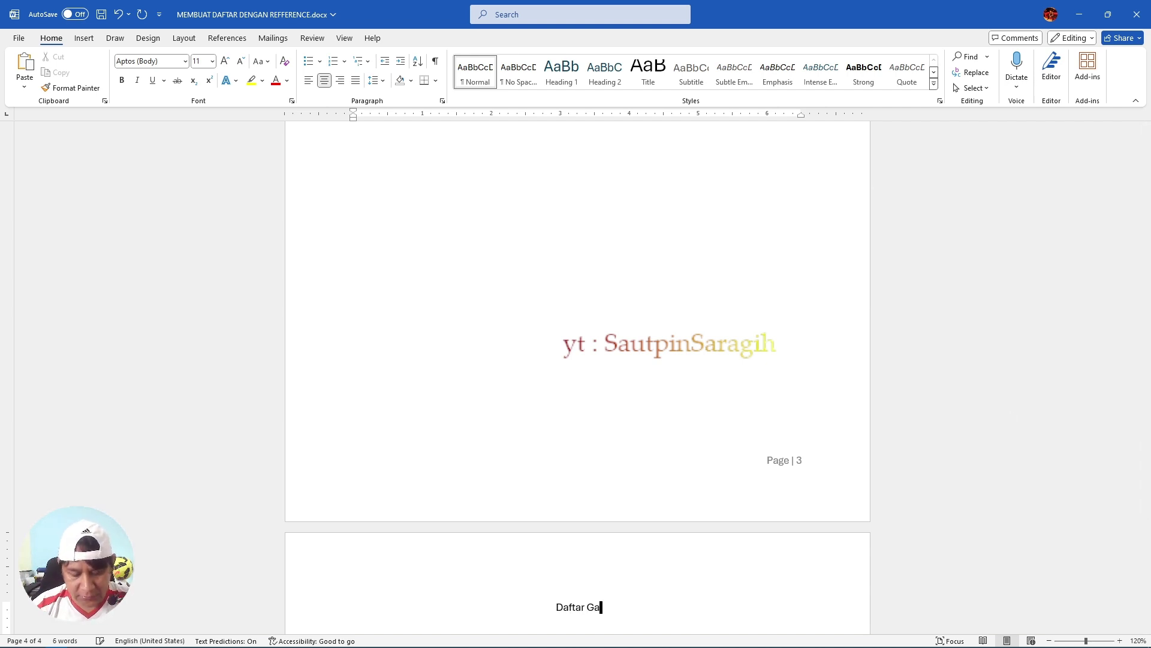
pyautogui.write('mbar')
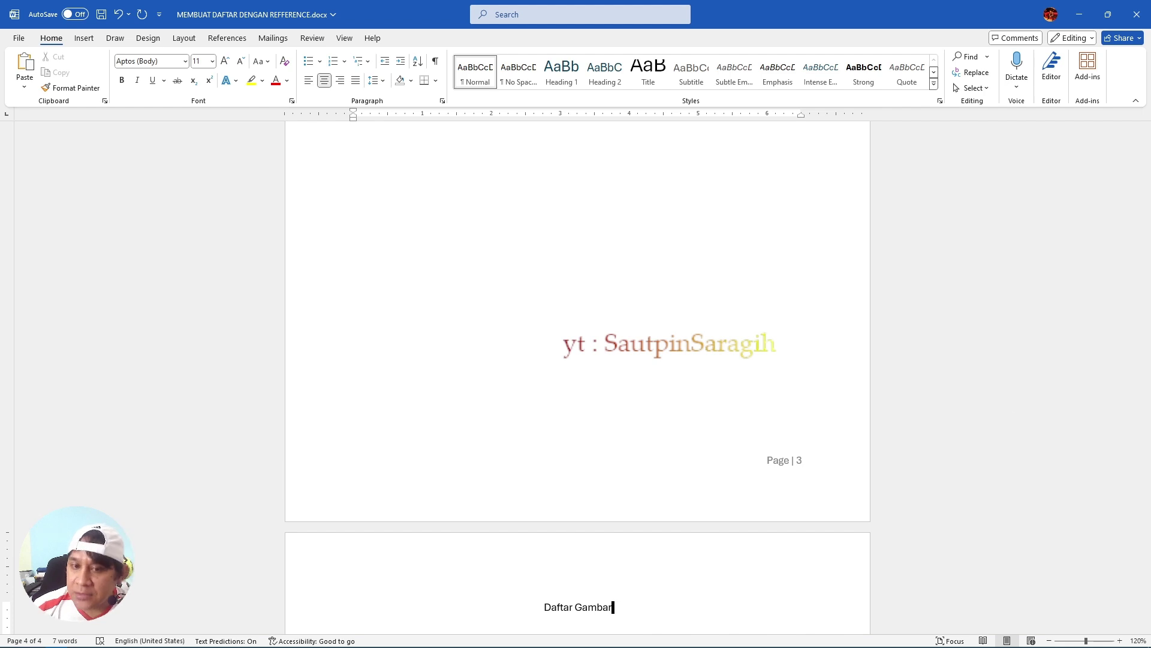
# - Insert a page break after "Daftar Gambar" and title the new page "Daftar Tabel"
pyautogui.hotkey('ctrl', 'Return')
pyautogui.write('Daftar')
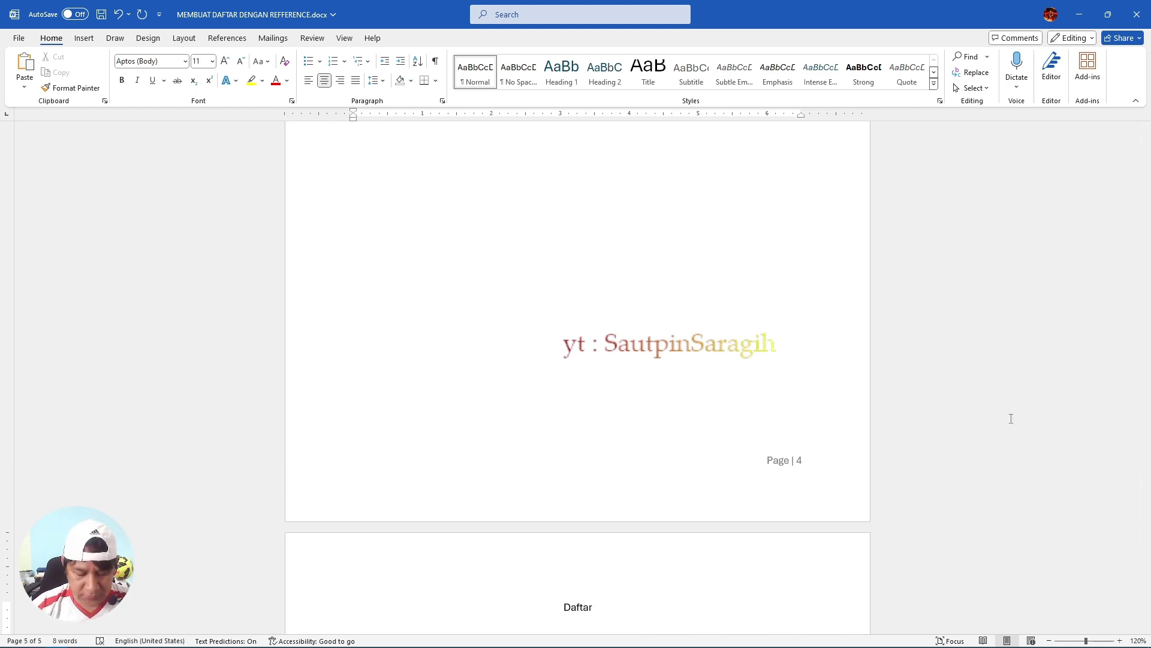
pyautogui.write(' Tabel')
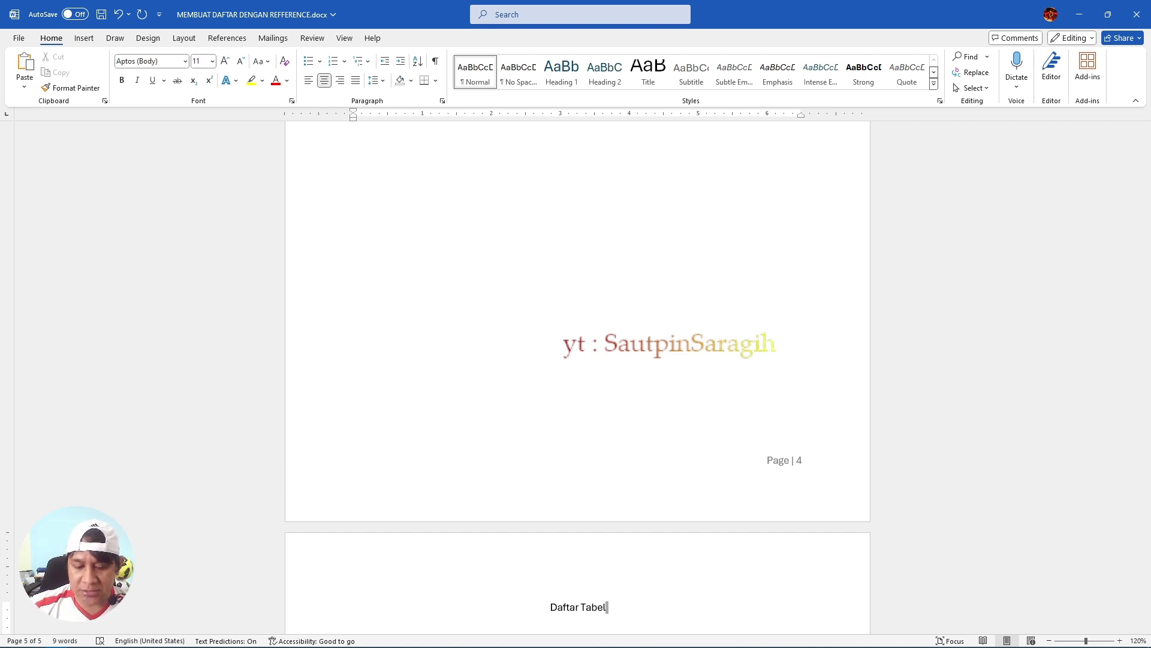
# - Start a new page with the chapter title "BAB 1" and "PENDAHULUAN" below it, separated by a line break within the same paragraph
pyautogui.hotkey('ctrl', 'Return')
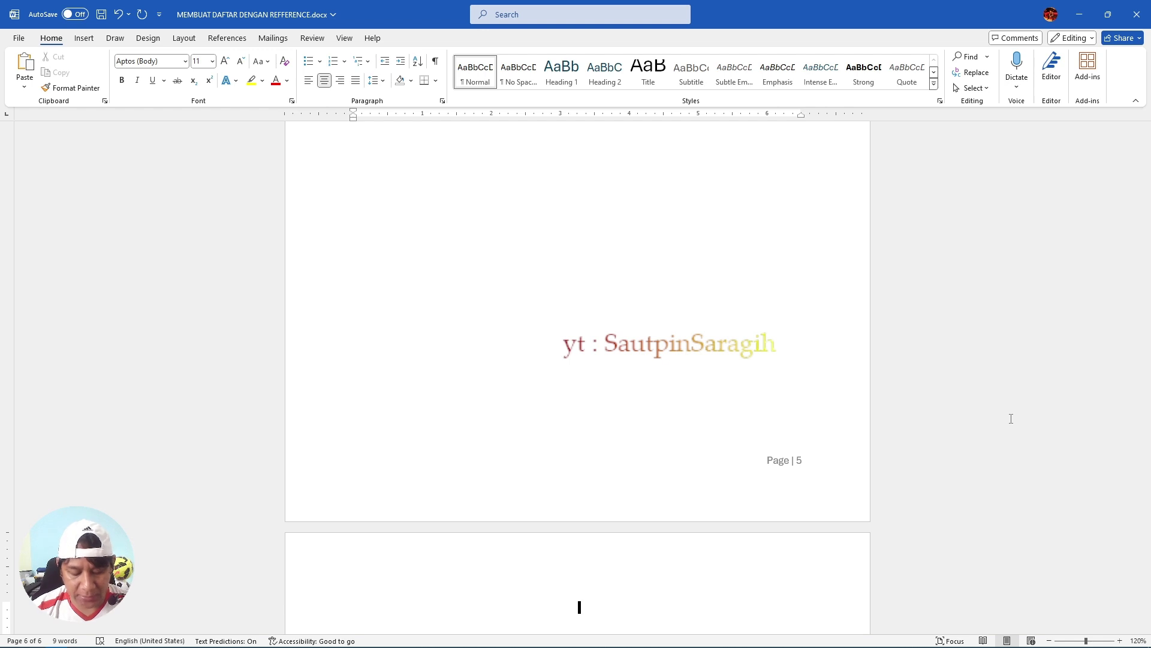
pyautogui.write('BAB 1 ')
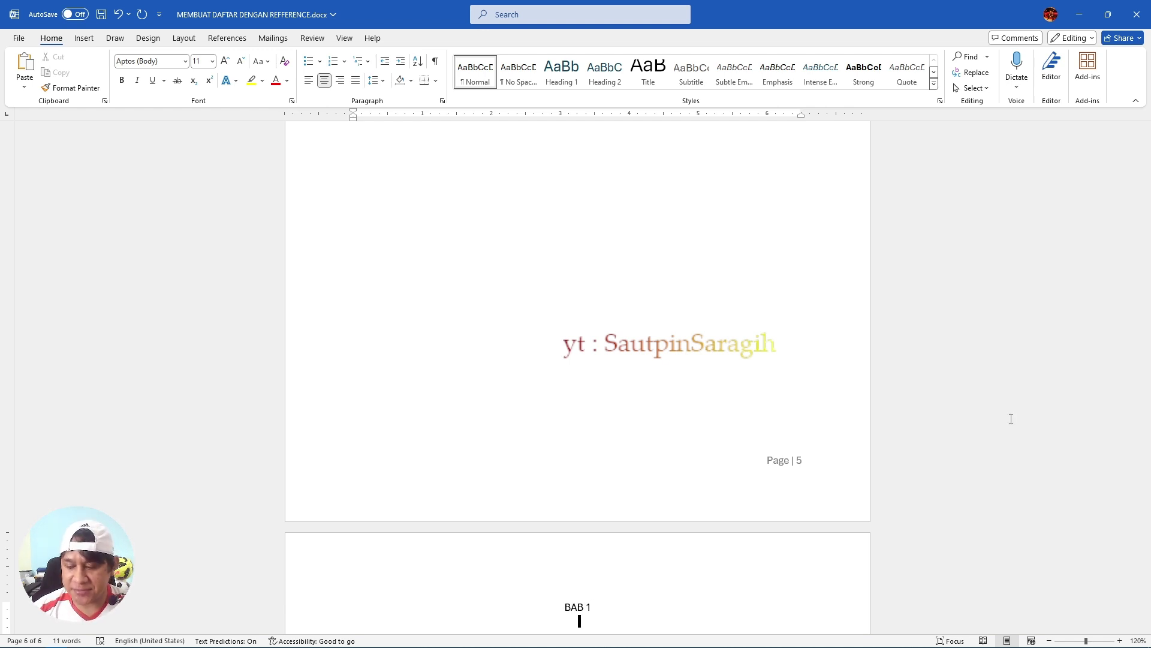
pyautogui.write('PENDAHULUAA')
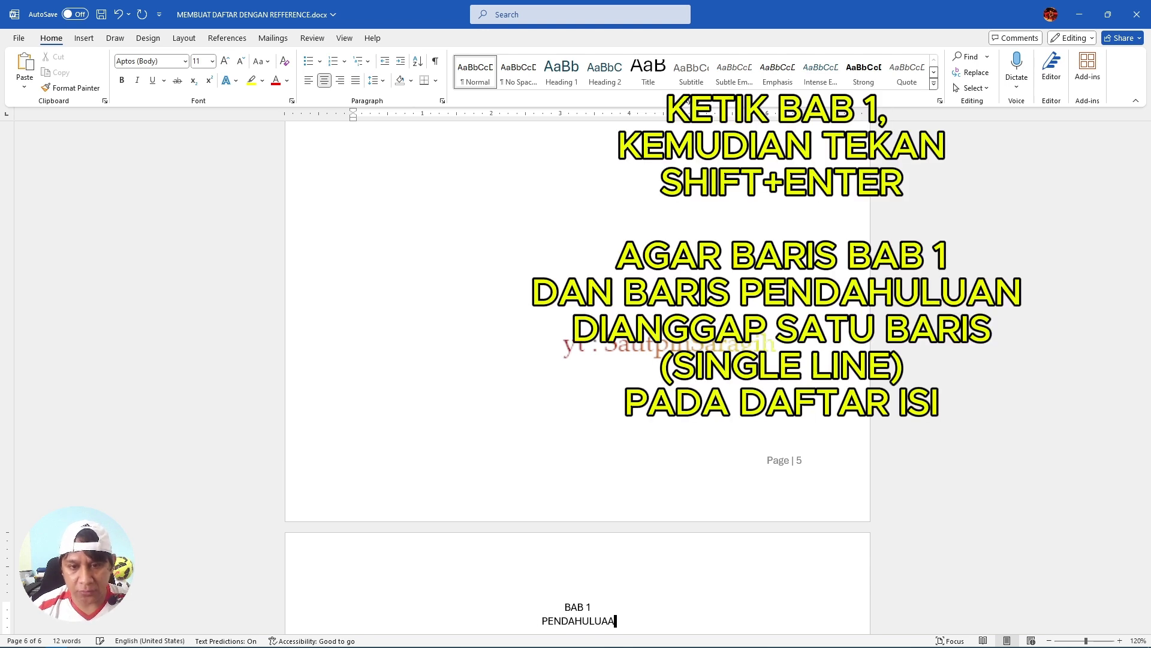
pyautogui.press('BackSpace')
pyautogui.write('N')
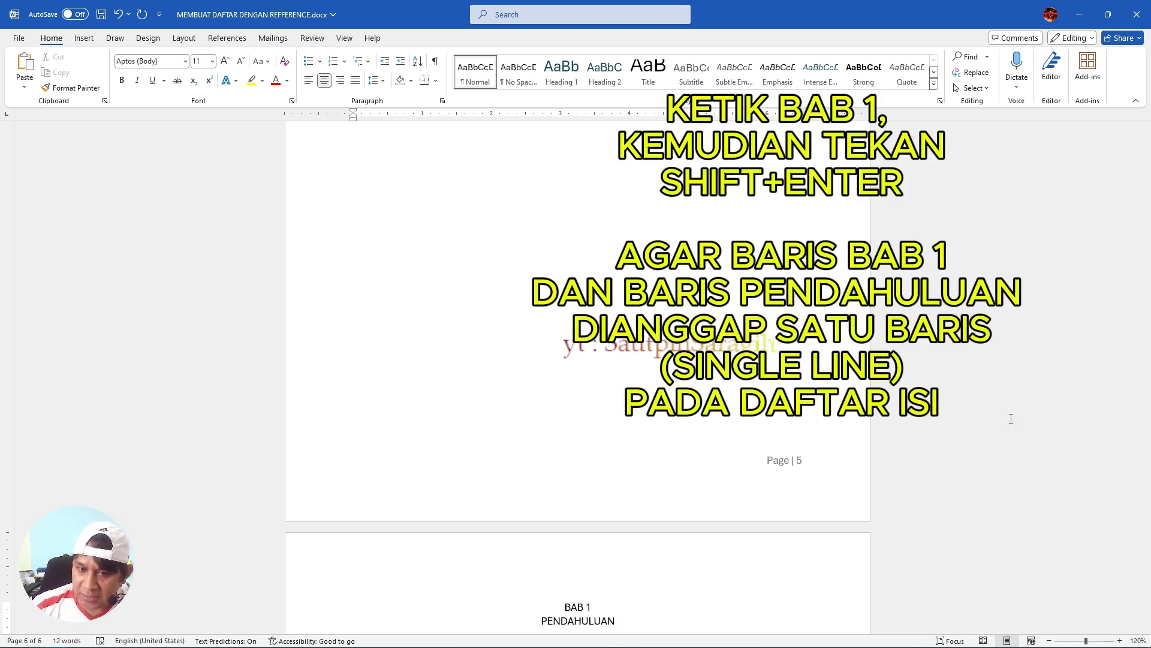
# - Start a new page after the first chapter and enter "BAB 2" with "PUSTAKA" on the line below
pyautogui.scroll(-8, 1011, 419)
pyautogui.write('BA')
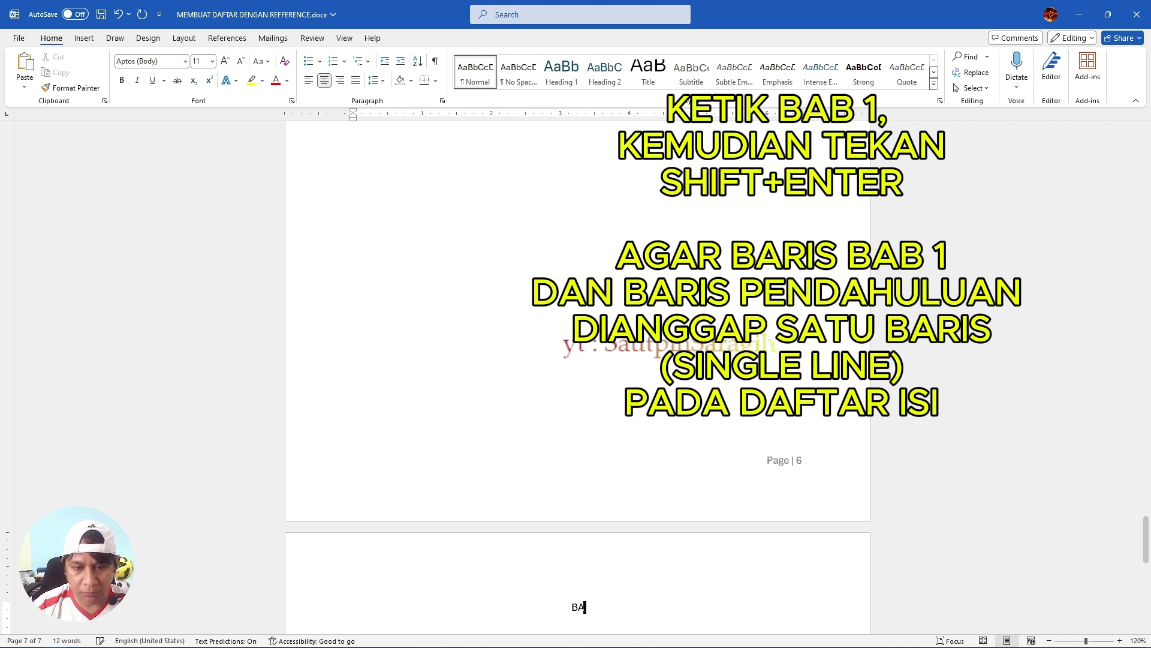
pyautogui.write('B 2 ')
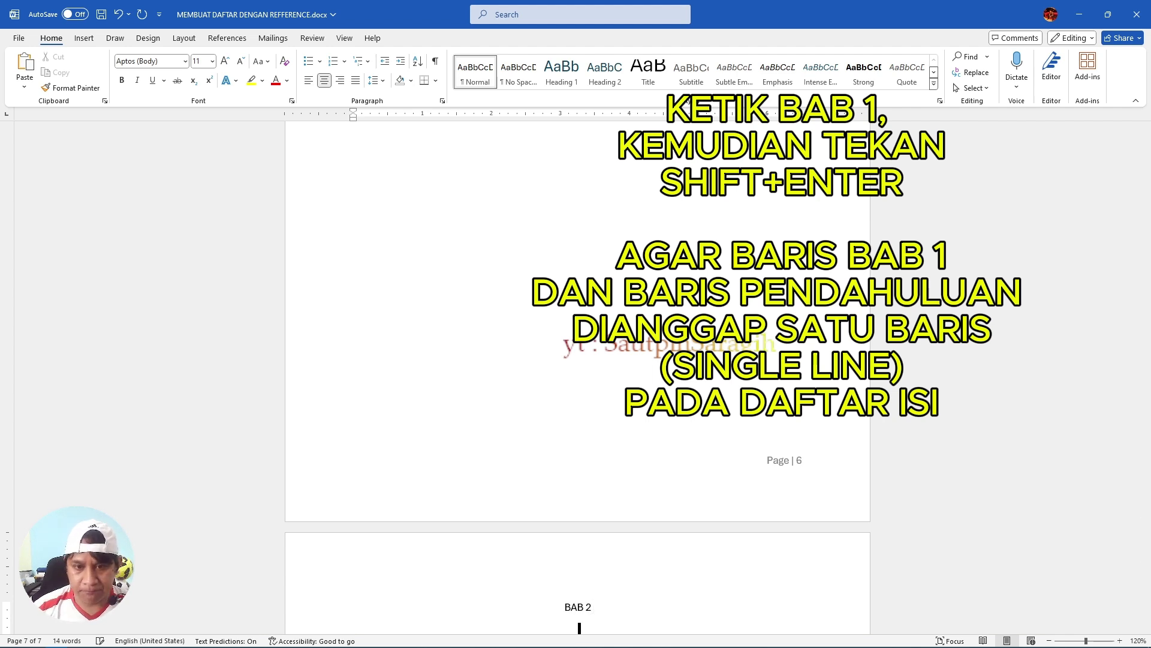
pyautogui.write('PUSTAKA')
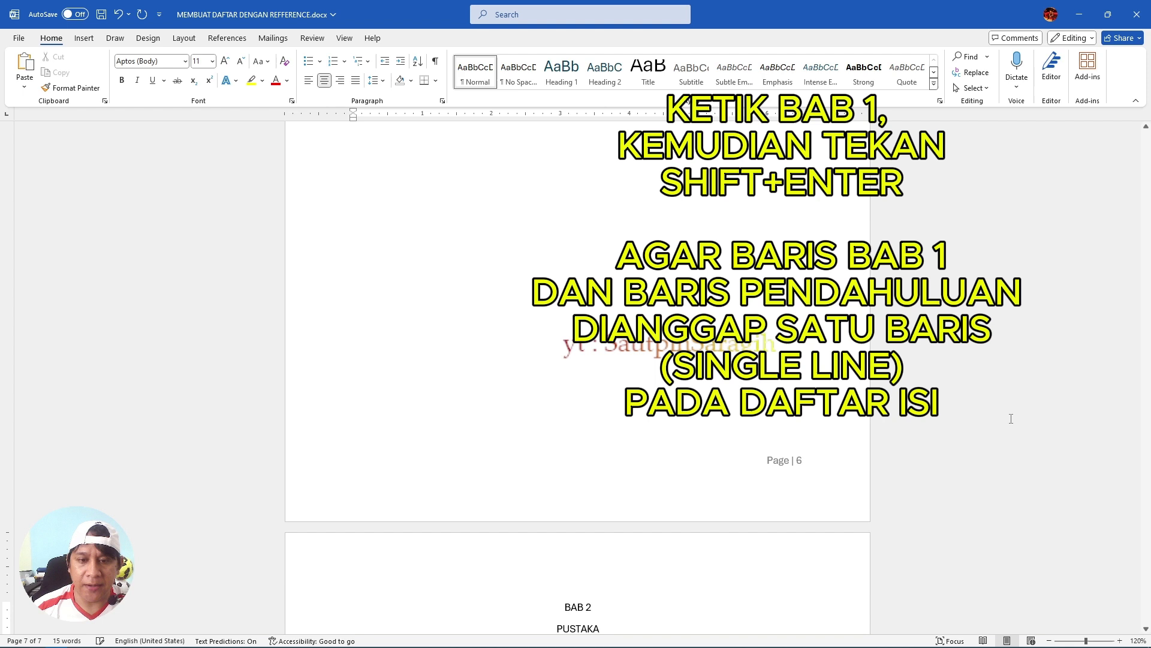
# - Start a new page after the second chapter and enter "BAB 3" with "HASIL DAN PEMBAHASAN" on the line below
pyautogui.hotkey('ctrl', 'Return')
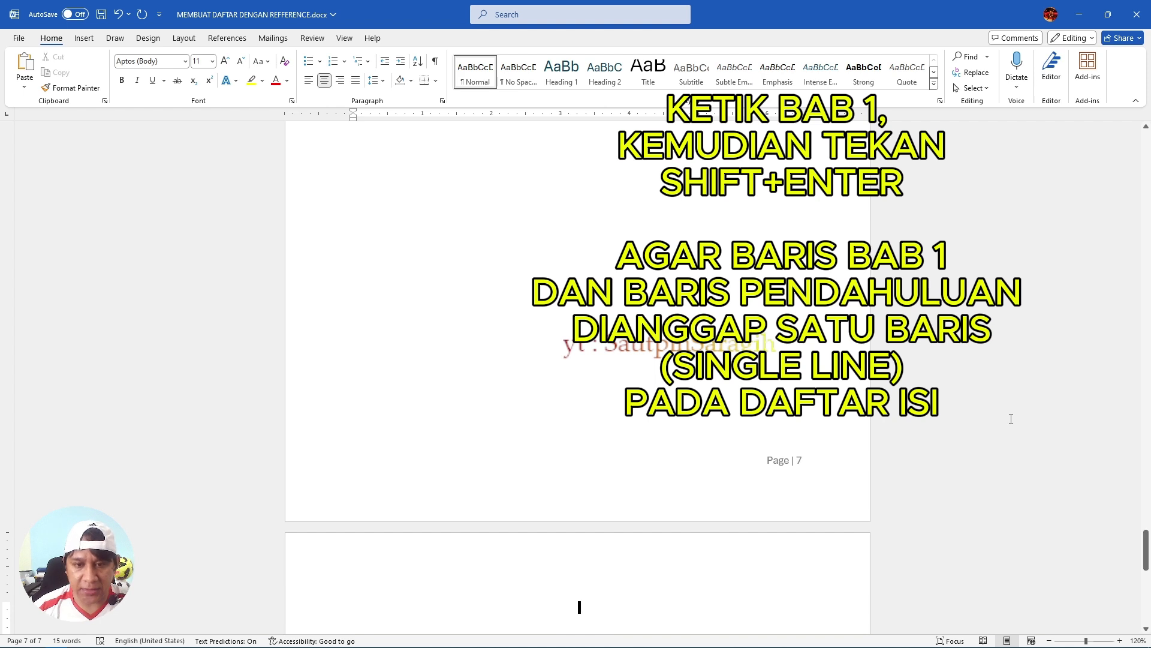
pyautogui.write('H')
pyautogui.write('AB')
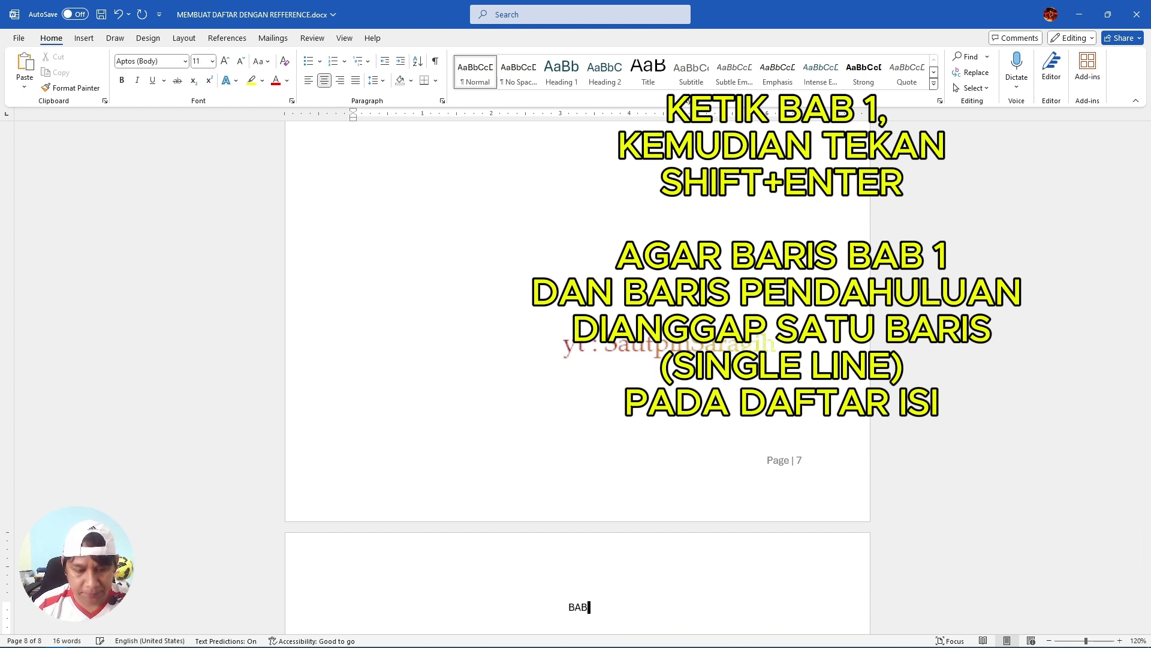
pyautogui.write(' 3')
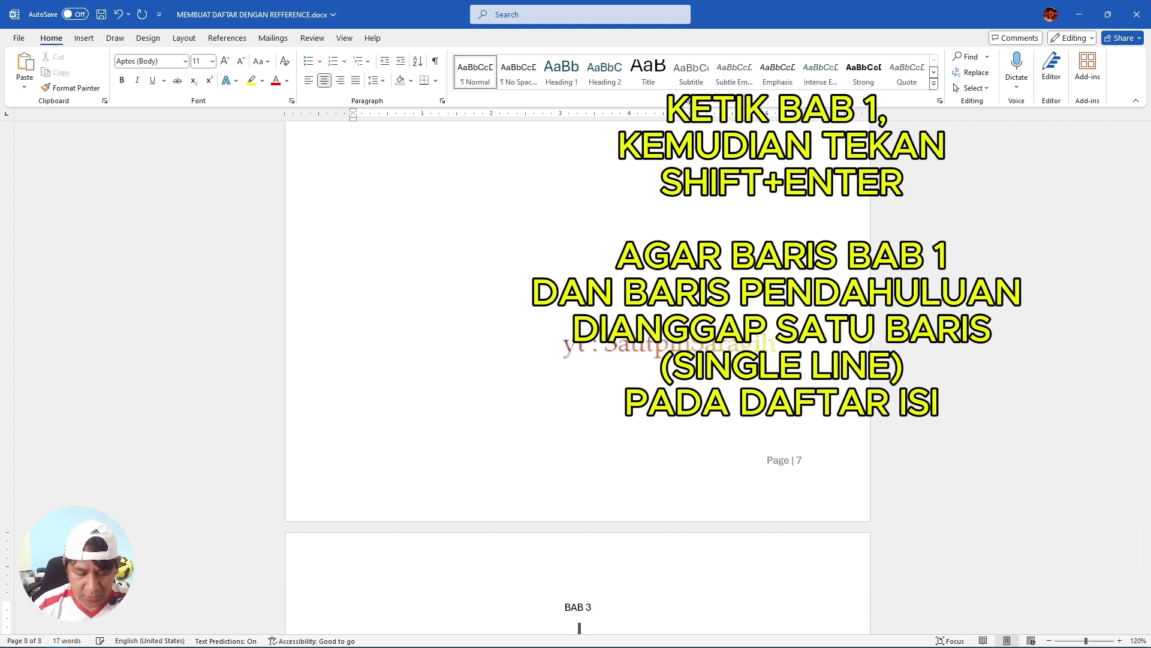
pyautogui.write('HASIL DAN PEMBAHASAN')
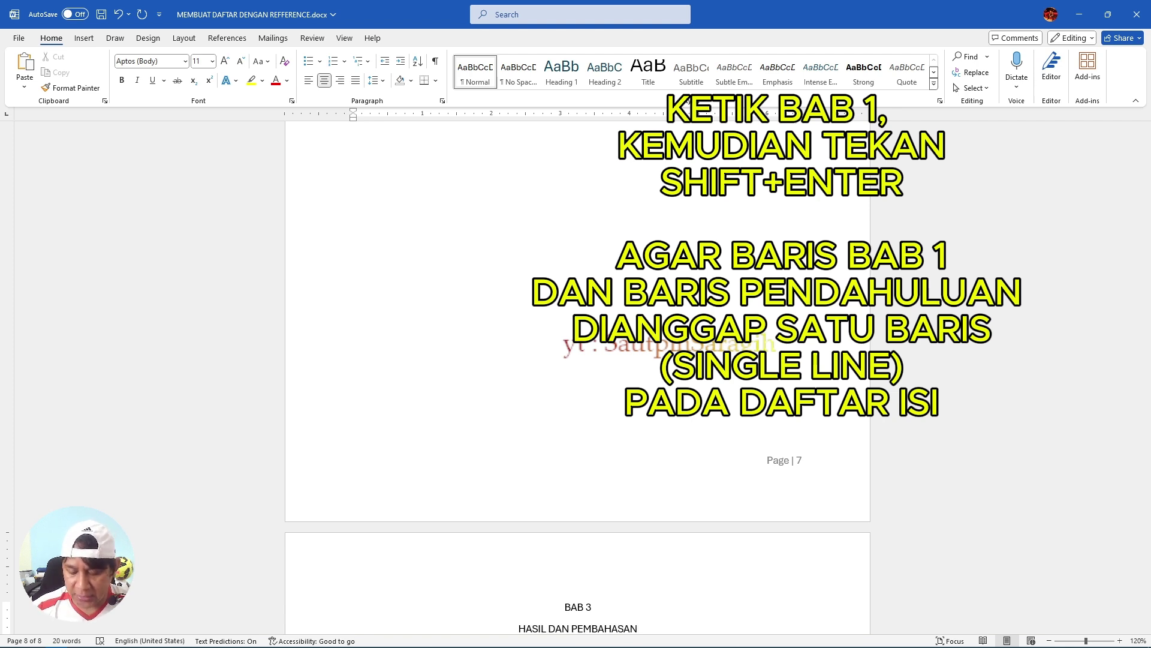
# - Insert a page break after the third chapter title and enter "DAFTAR PUSTAKA" on the new page
pyautogui.hotkey('ctrl', 'Return')
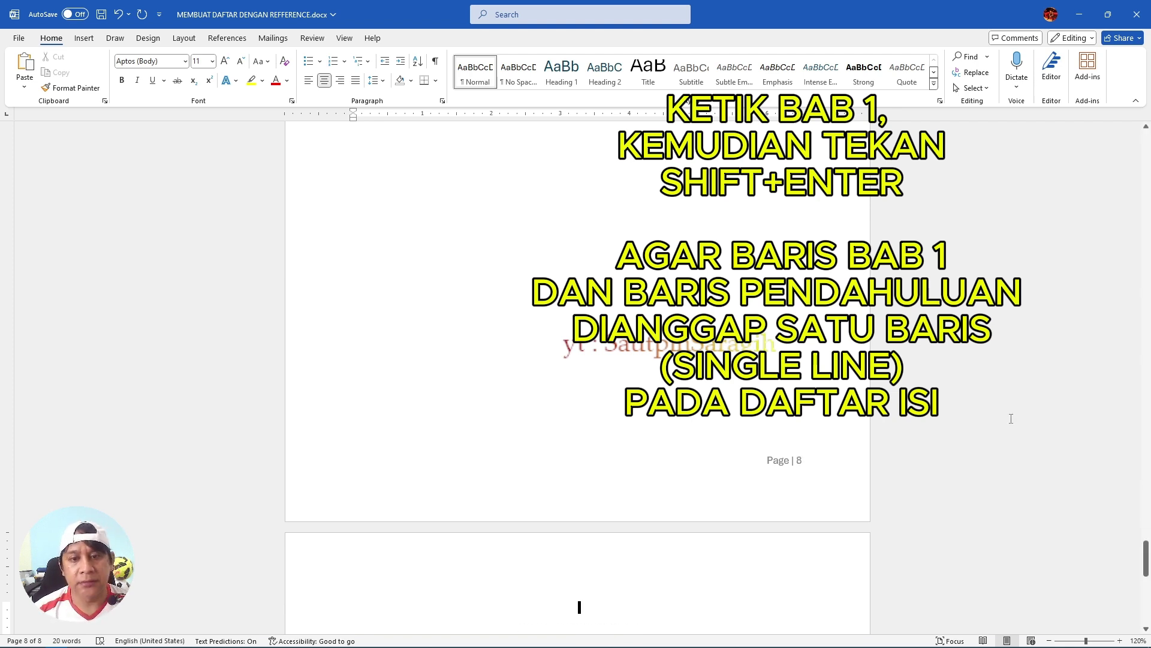
pyautogui.write('DAFTAR P')
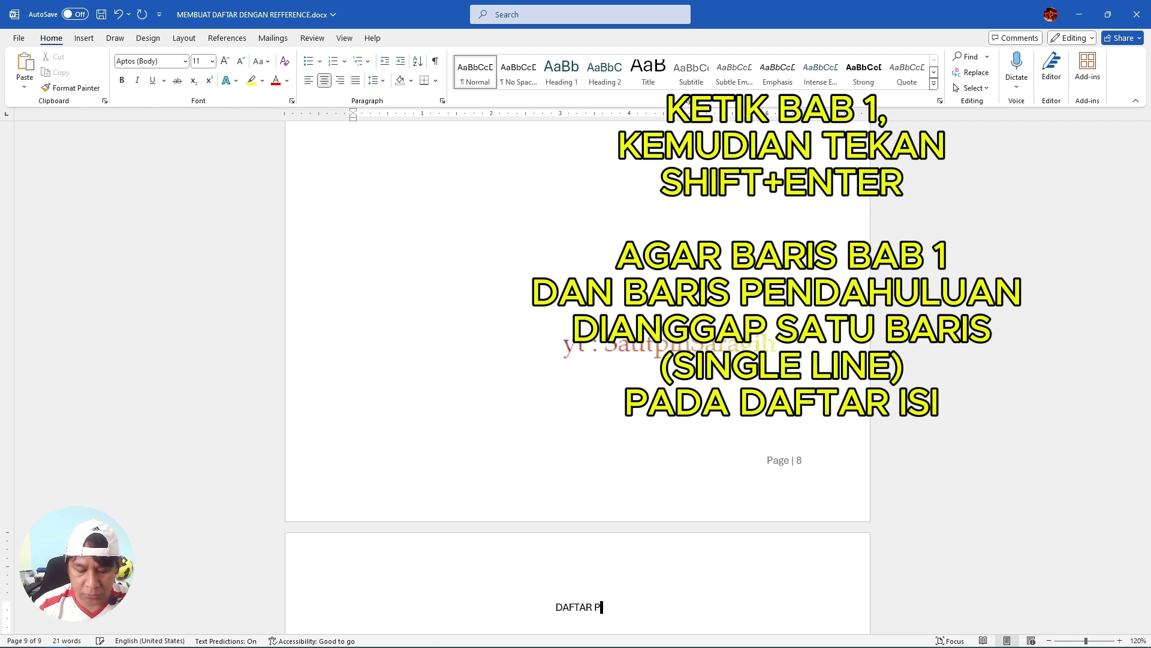
pyautogui.write('USTAKA')
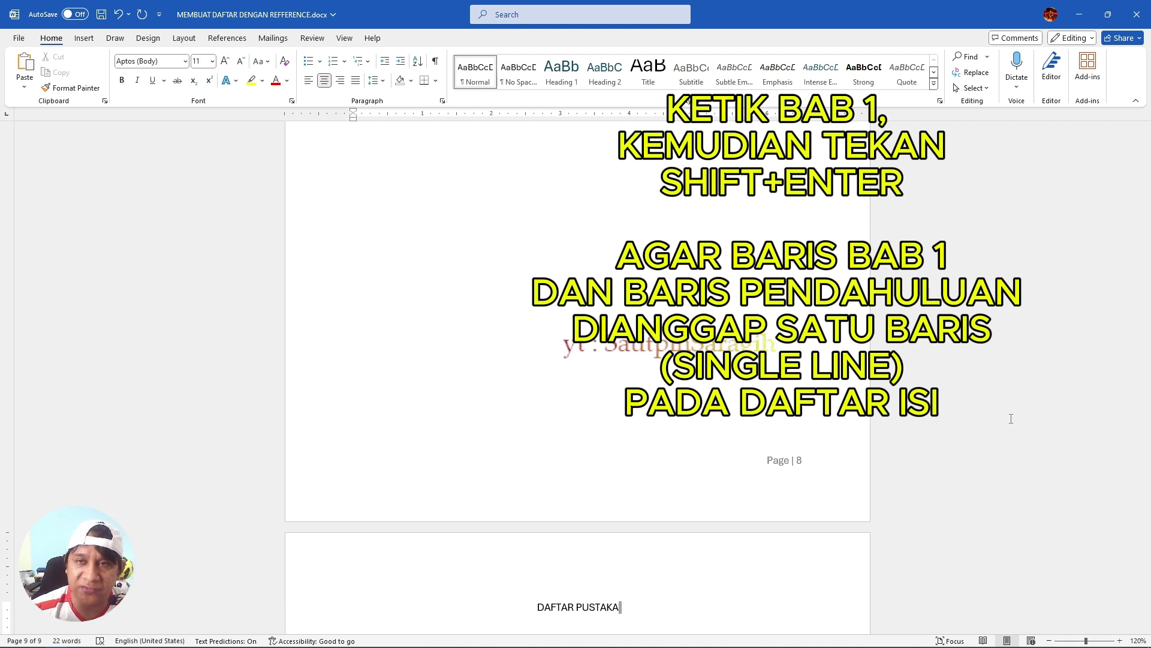
# - Return to the start of the document and apply the Heading 1 style to the COVER title
pyautogui.hotkey('ctrl', 'Home')
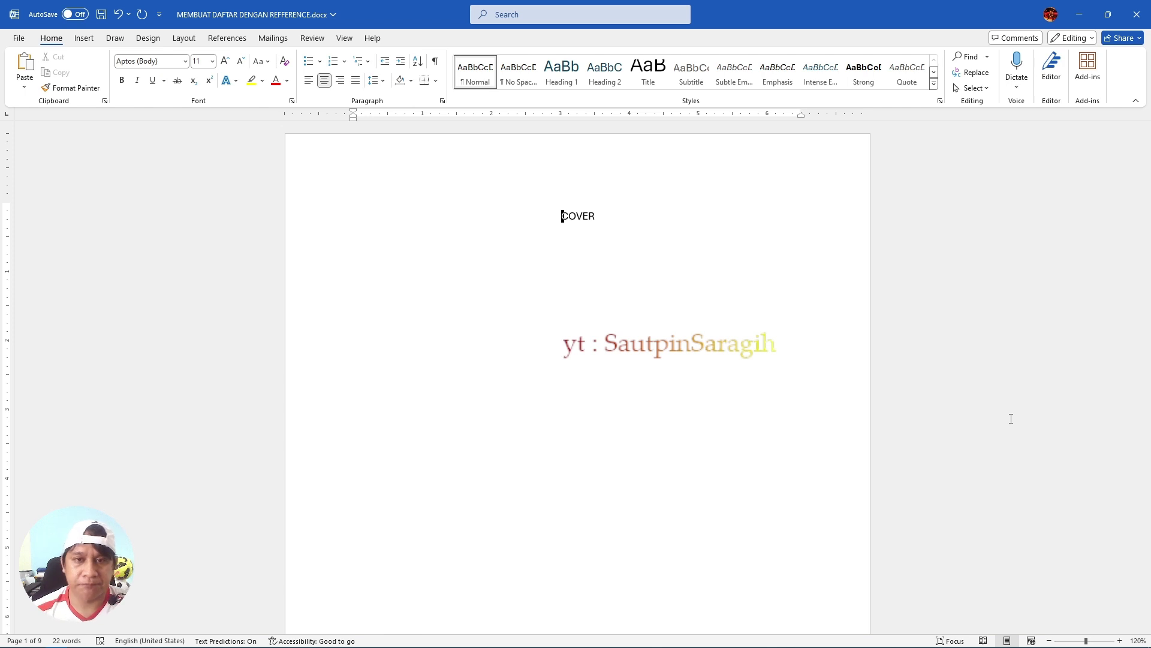
pyautogui.click(608, 218)
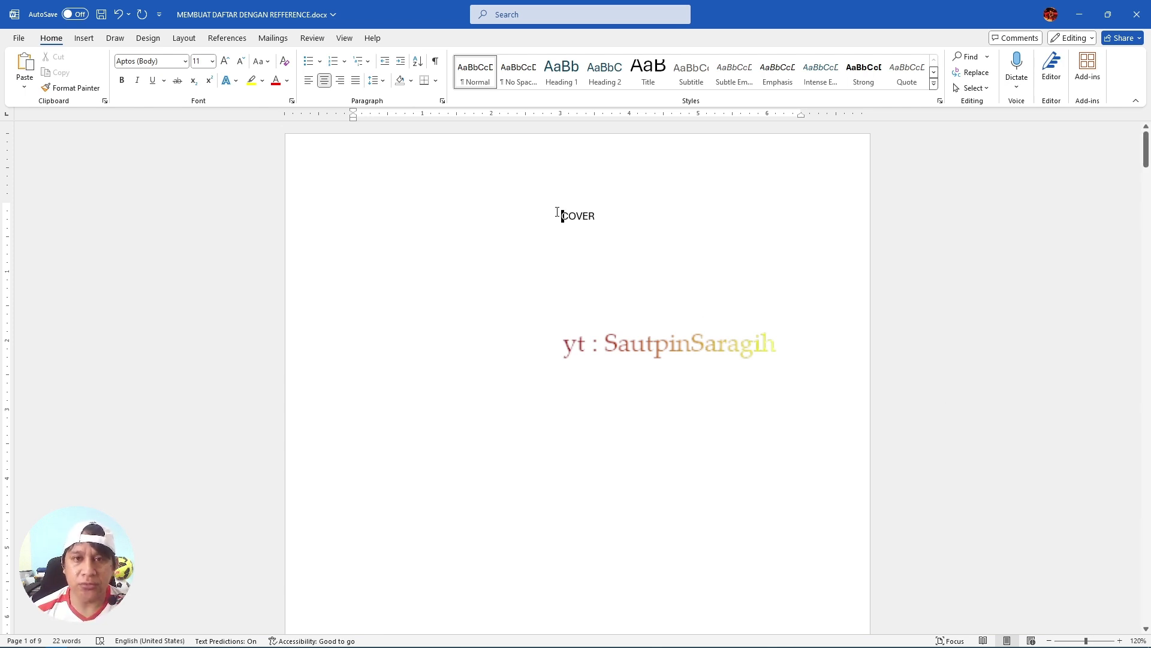
pyautogui.press('Home')
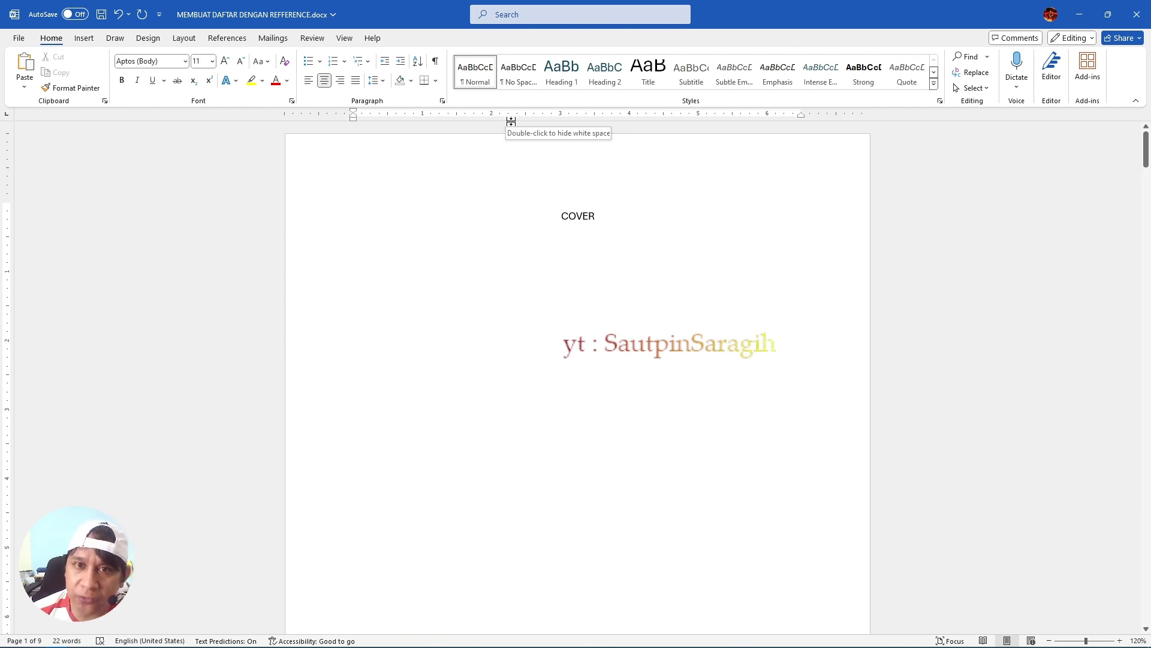
pyautogui.click(567, 84)
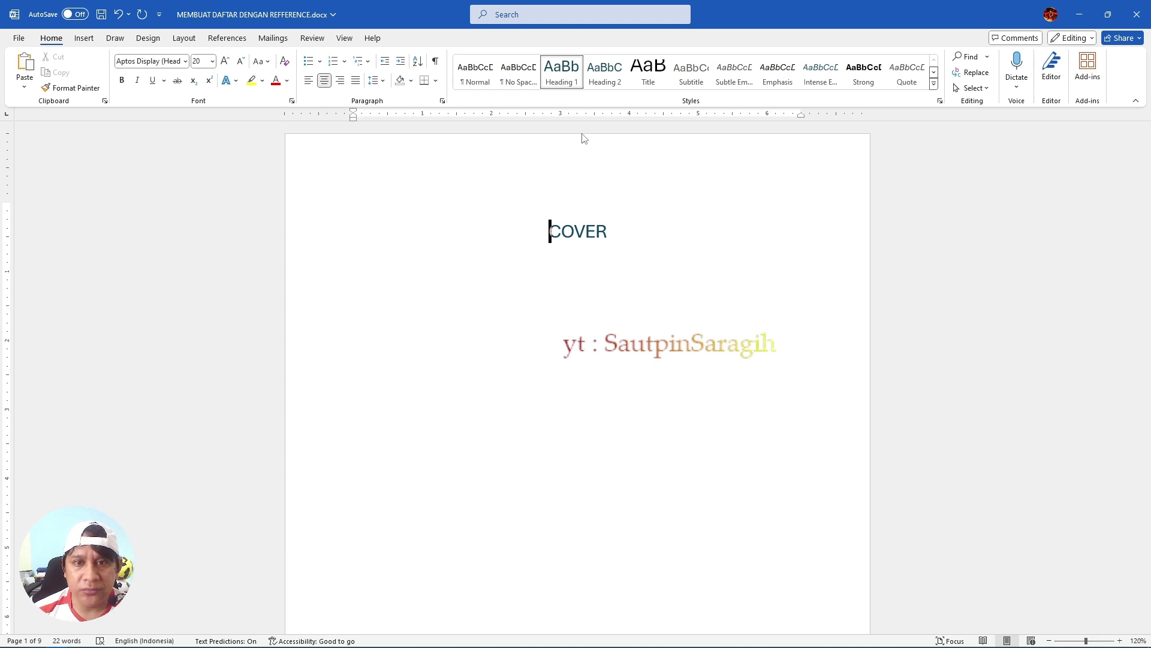
# - Apply the Heading 1 style to the "Kata Pengantar" and "Daftar Isi" titles on their pages
pyautogui.scroll(-10, 601, 231)
pyautogui.click(545, 339)
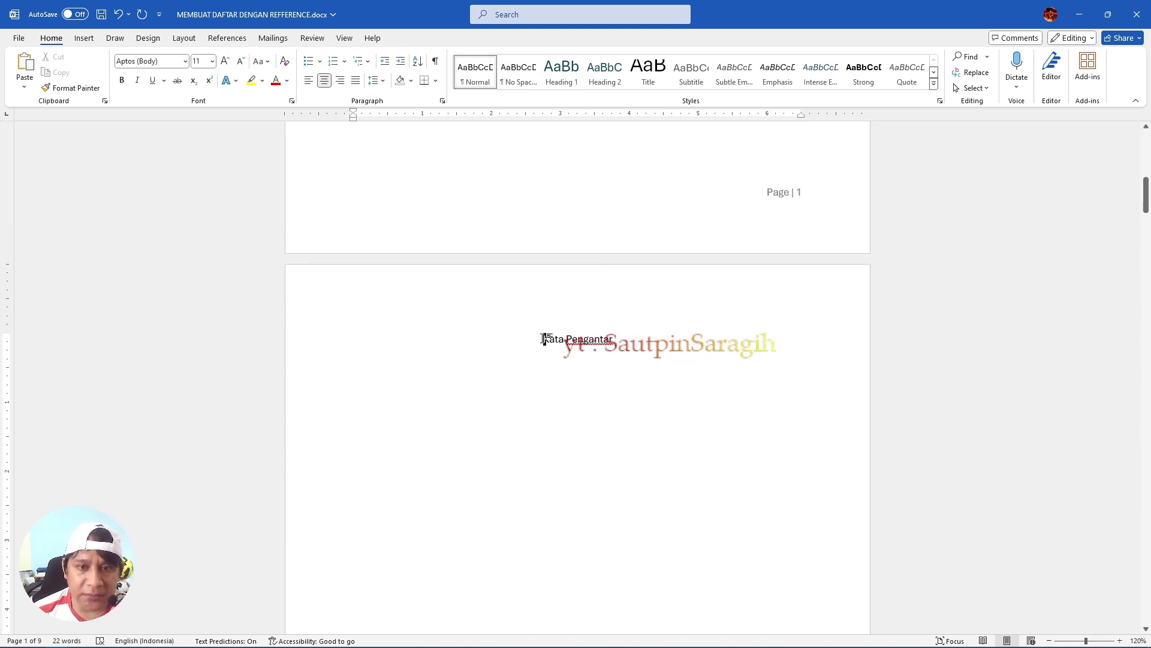
pyautogui.click(561, 72)
pyautogui.scroll(-10, 606, 378)
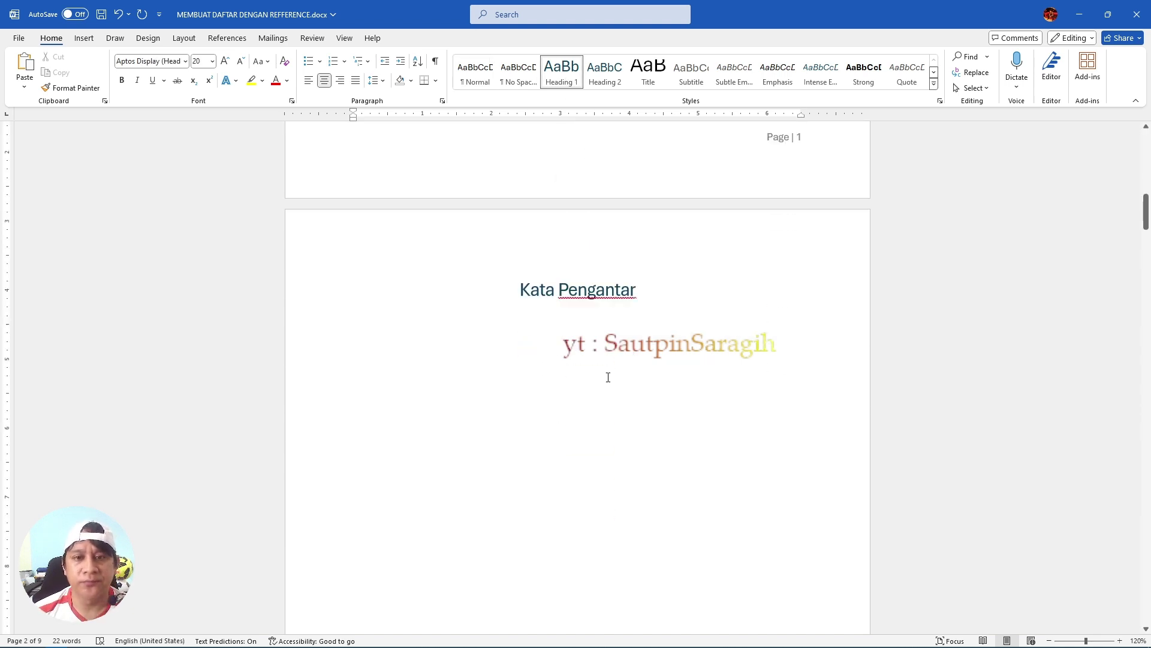
pyautogui.click(602, 311)
pyautogui.click(562, 73)
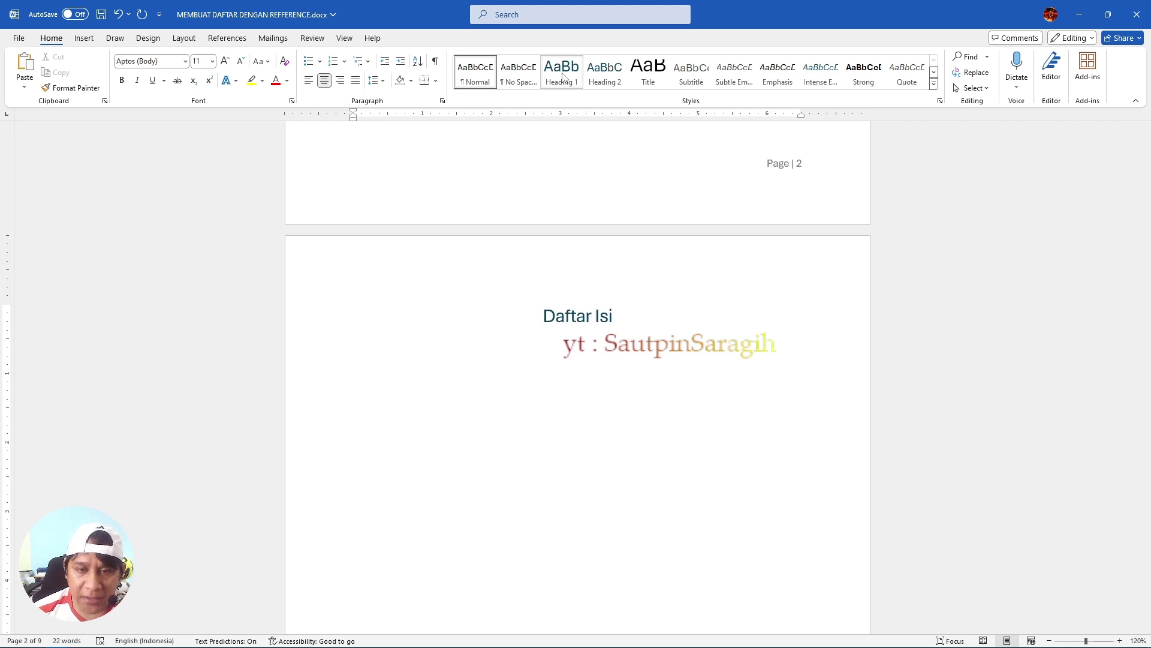
# - Apply the Heading 1 style to the "Daftar Gambar" and "Daftar Tabel" titles
pyautogui.scroll(-10, 648, 395)
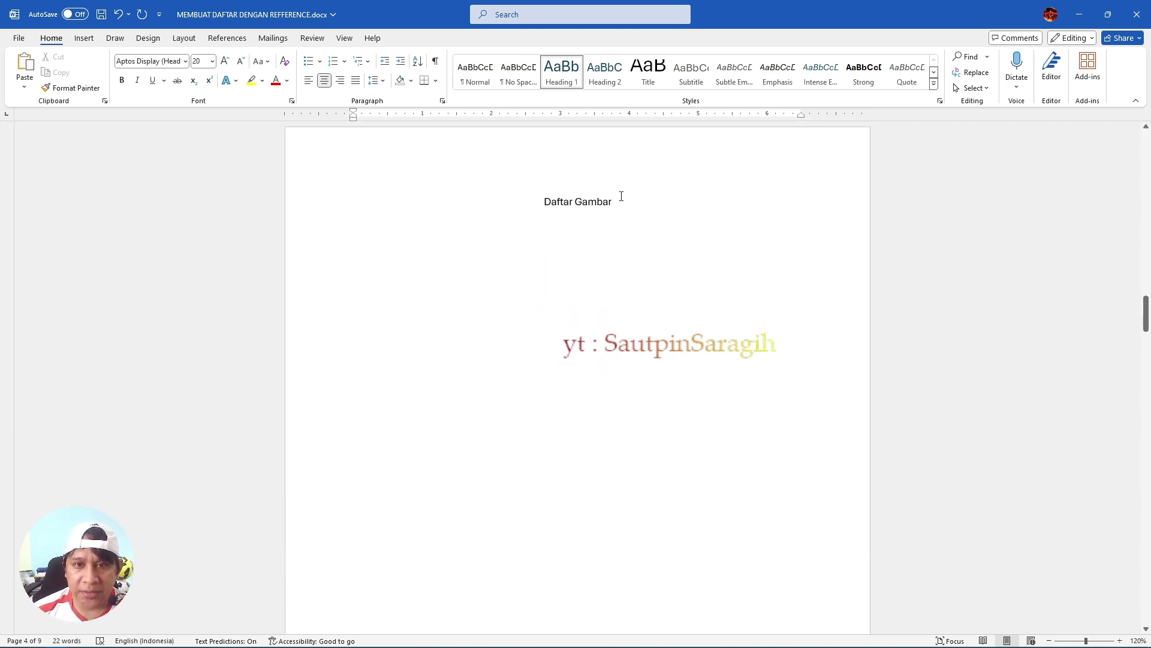
pyautogui.click(622, 204)
pyautogui.click(561, 72)
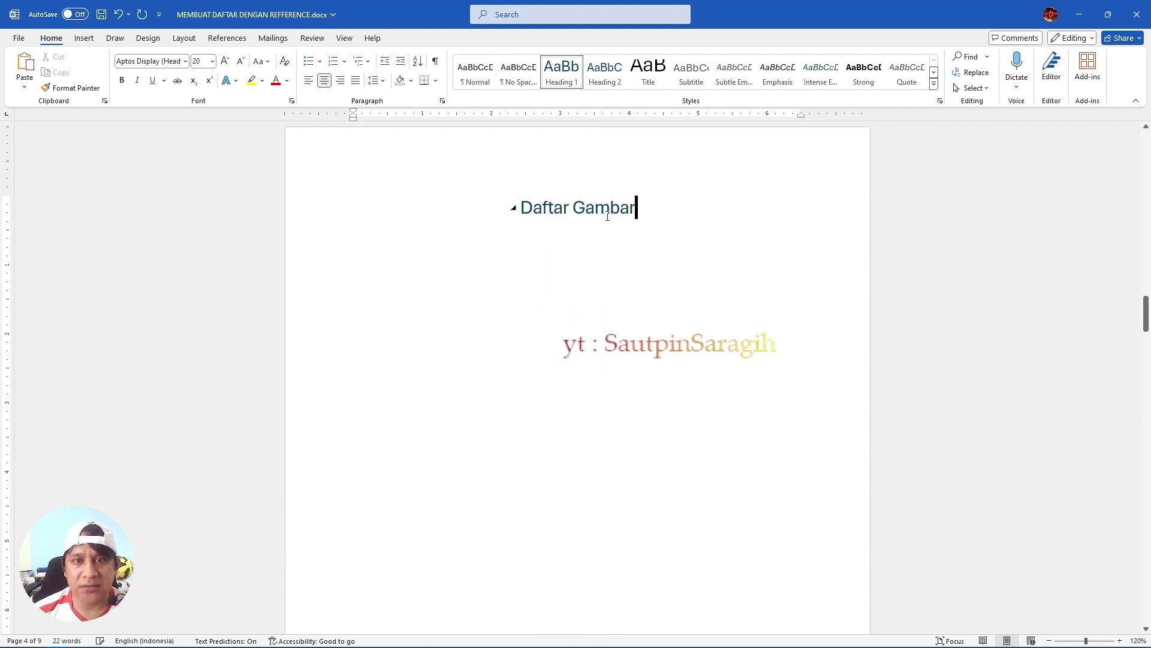
pyautogui.scroll(-10, 608, 217)
pyautogui.click(599, 173)
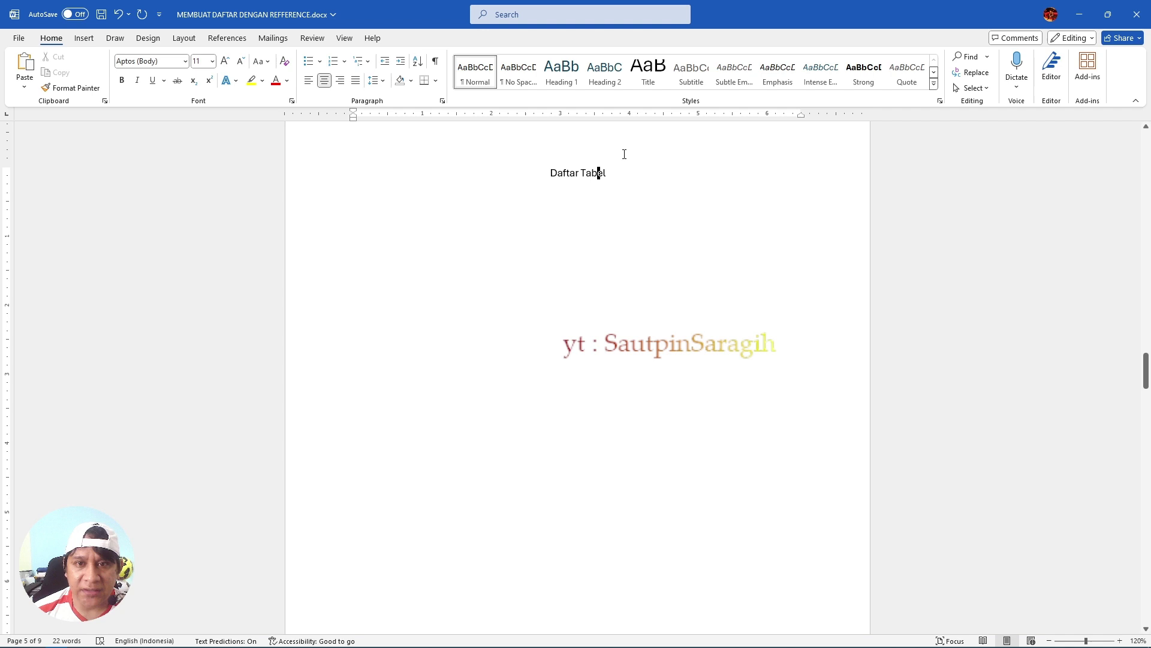
pyautogui.click(570, 72)
# - Apply the Heading 1 style to the first chapter title, "BAB 1 PENDAHULUAN"
pyautogui.scroll(-10, 606, 180)
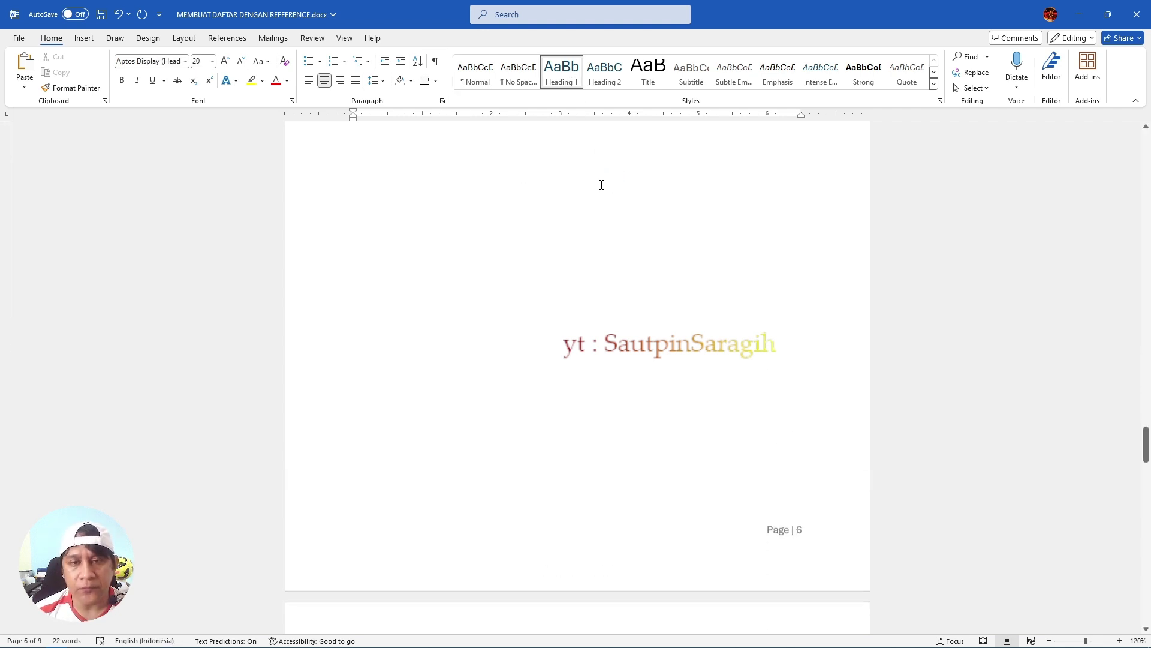
pyautogui.click(610, 146)
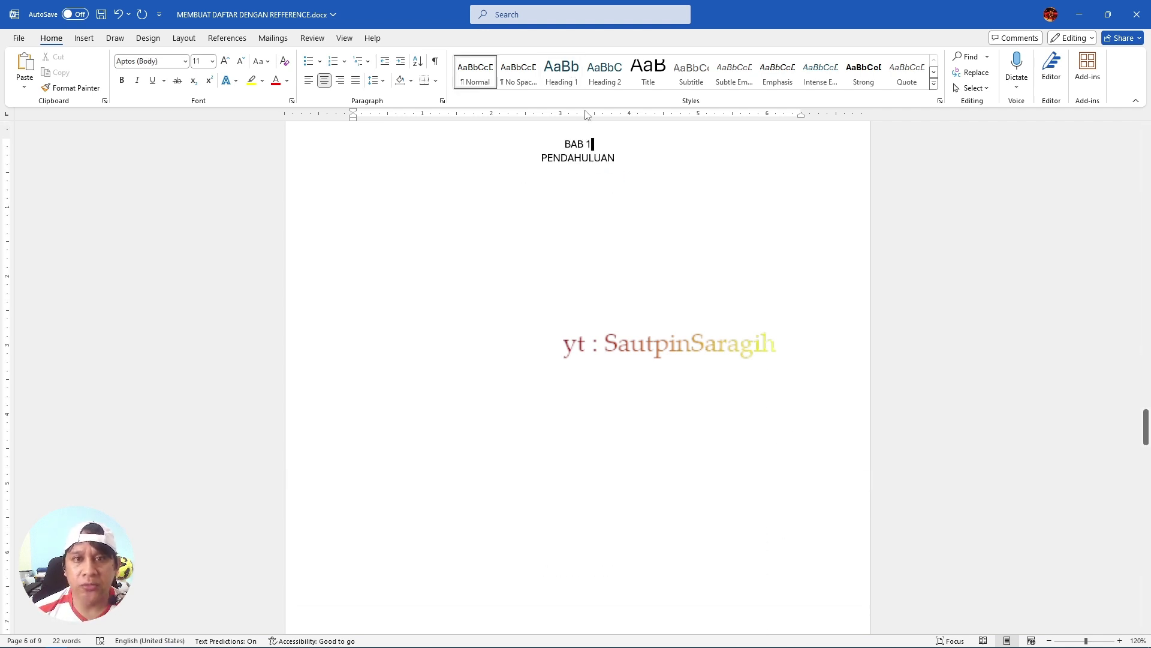
pyautogui.click(573, 78)
# - Apply Heading 1 to "BAB 2" and join "PUSTAKA" into the same heading, separated by a line break
pyautogui.scroll(-10, 641, 262)
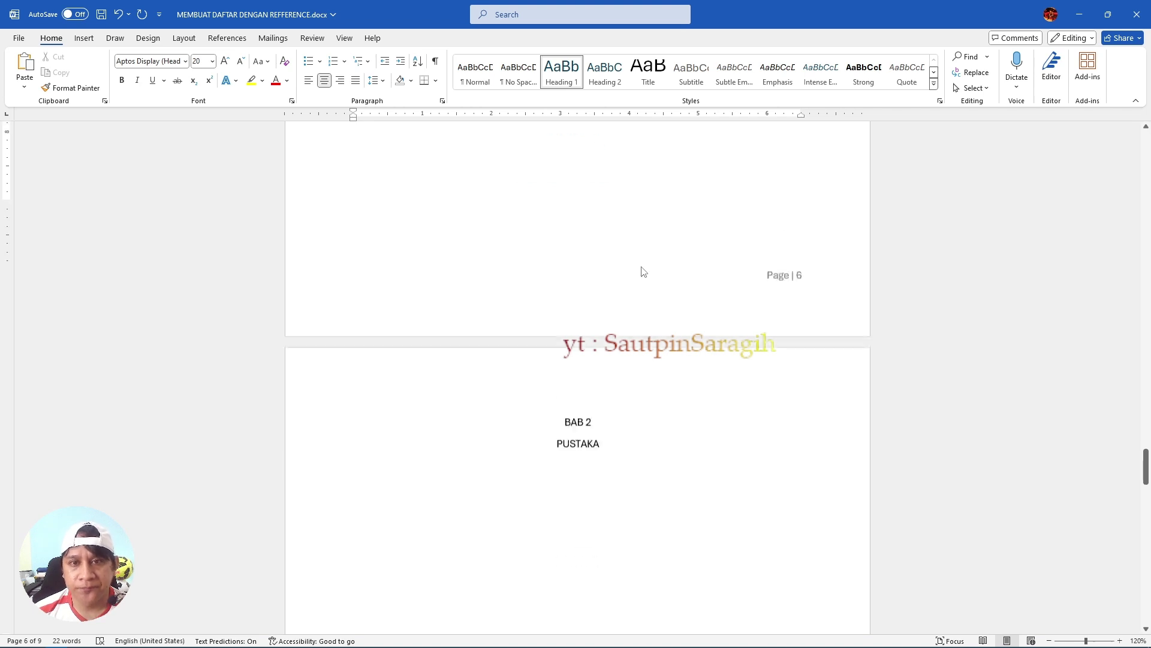
pyautogui.scroll(2, 603, 192)
pyautogui.click(636, 197)
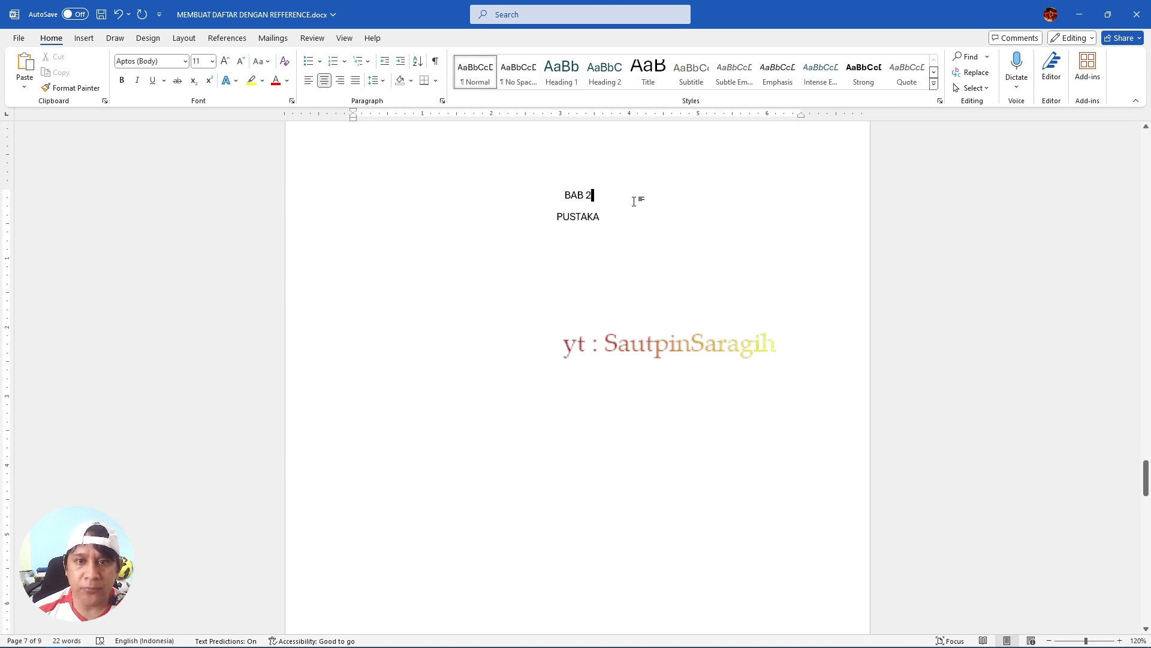
pyautogui.click(575, 87)
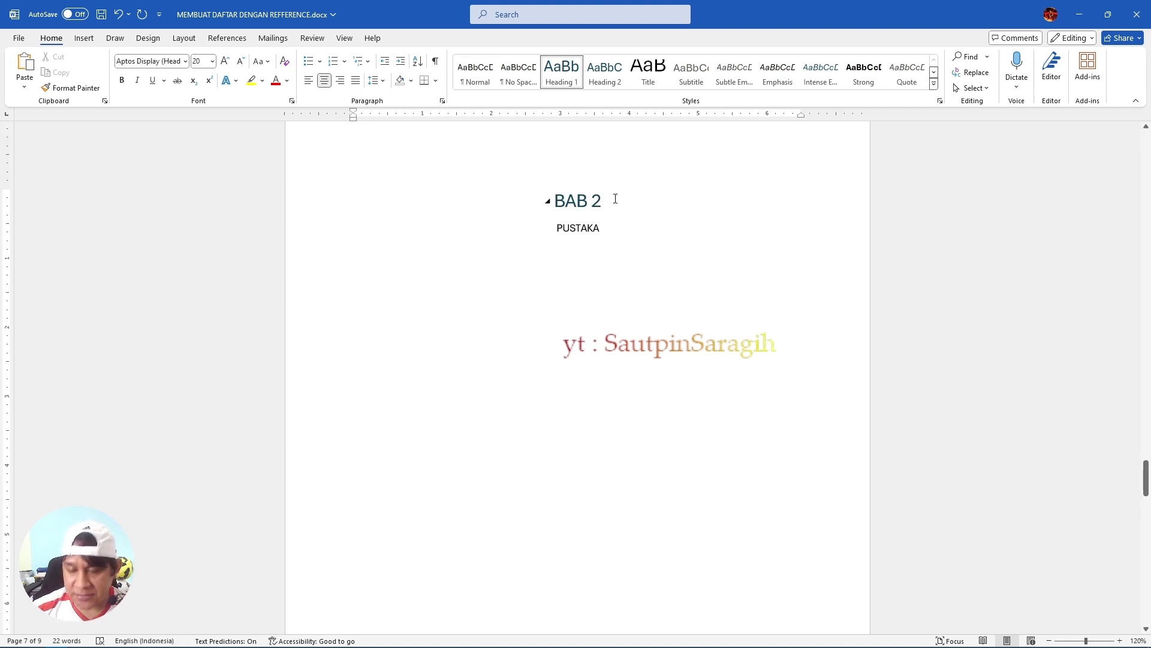
pyautogui.press('Delete')
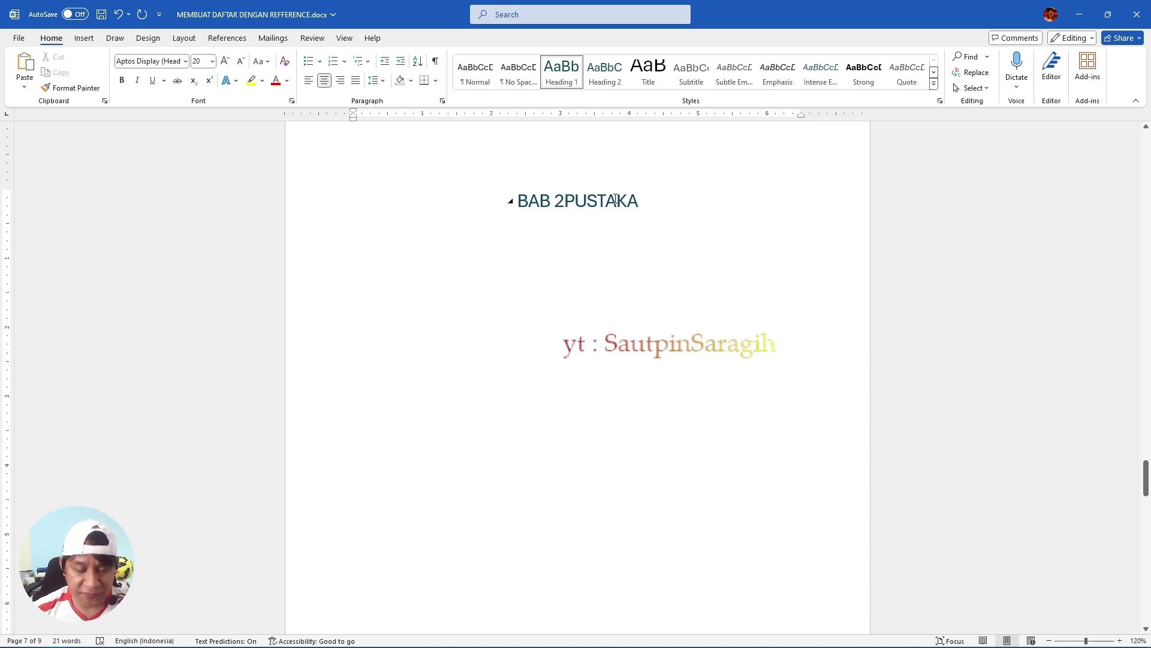
pyautogui.press('Return')
# - Apply Heading 1 to "BAB 3" and join "HASIL DAN PEMBAHASAN" into the same heading, separated by a line break
pyautogui.scroll(-10, 615, 192)
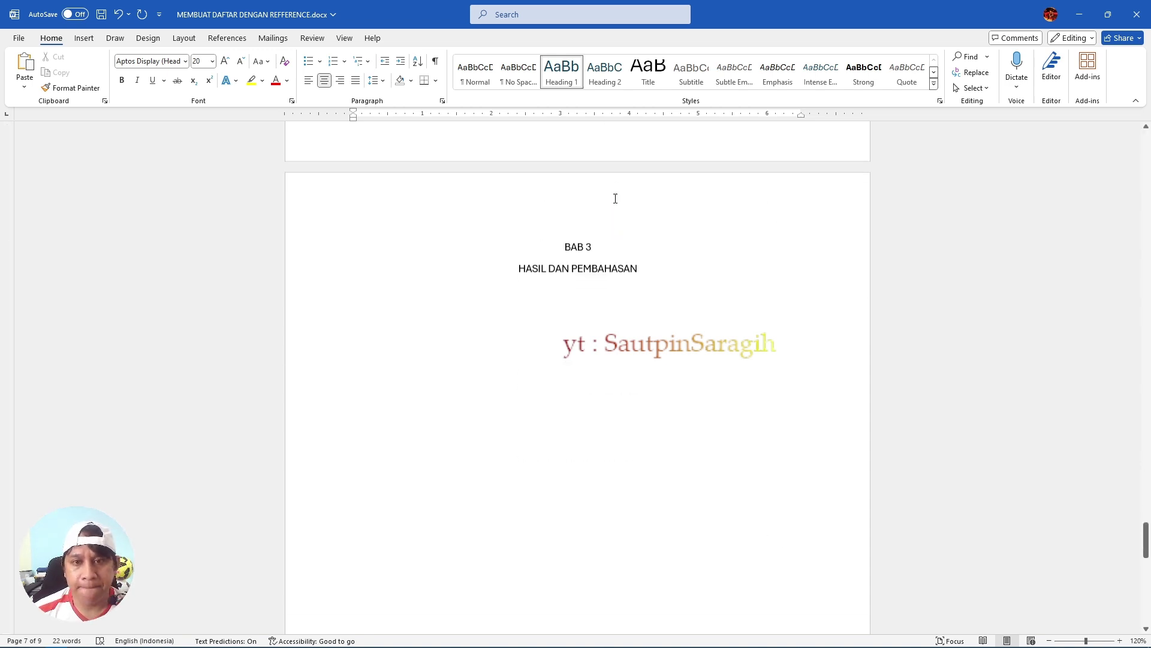
pyautogui.click(610, 188)
pyautogui.click(607, 160)
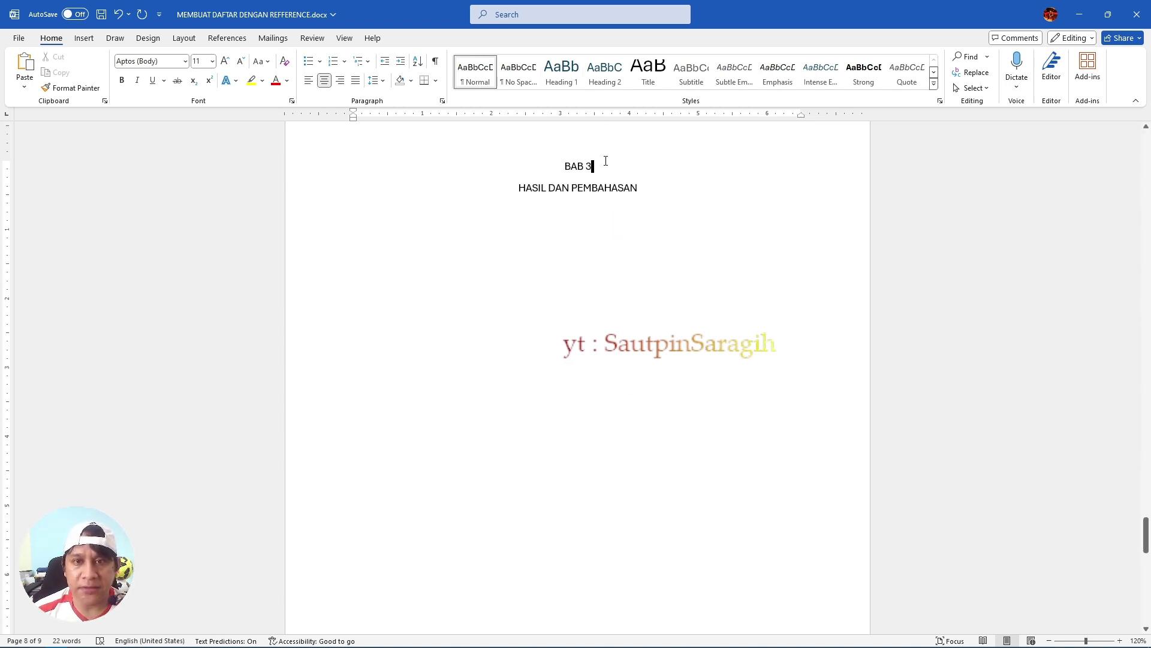
pyautogui.click(554, 71)
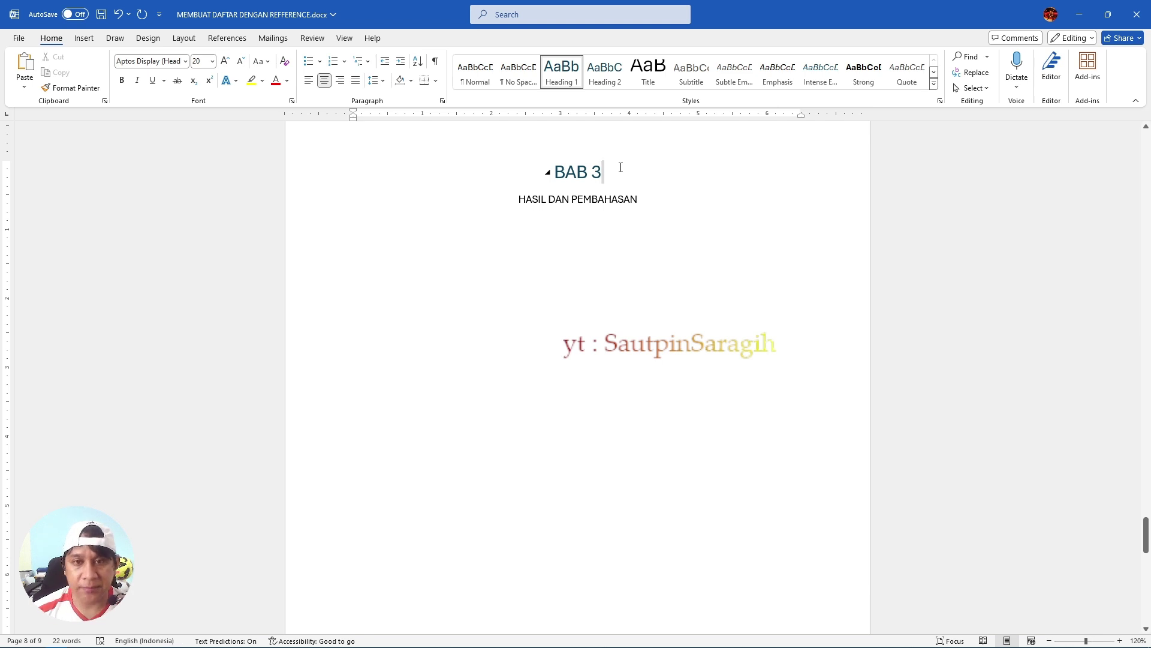
pyautogui.press('Delete')
pyautogui.press('Return')
# - Apply the Heading 1 style to the "DAFTAR PUSTAKA" title on the last page
pyautogui.scroll(-10, 604, 249)
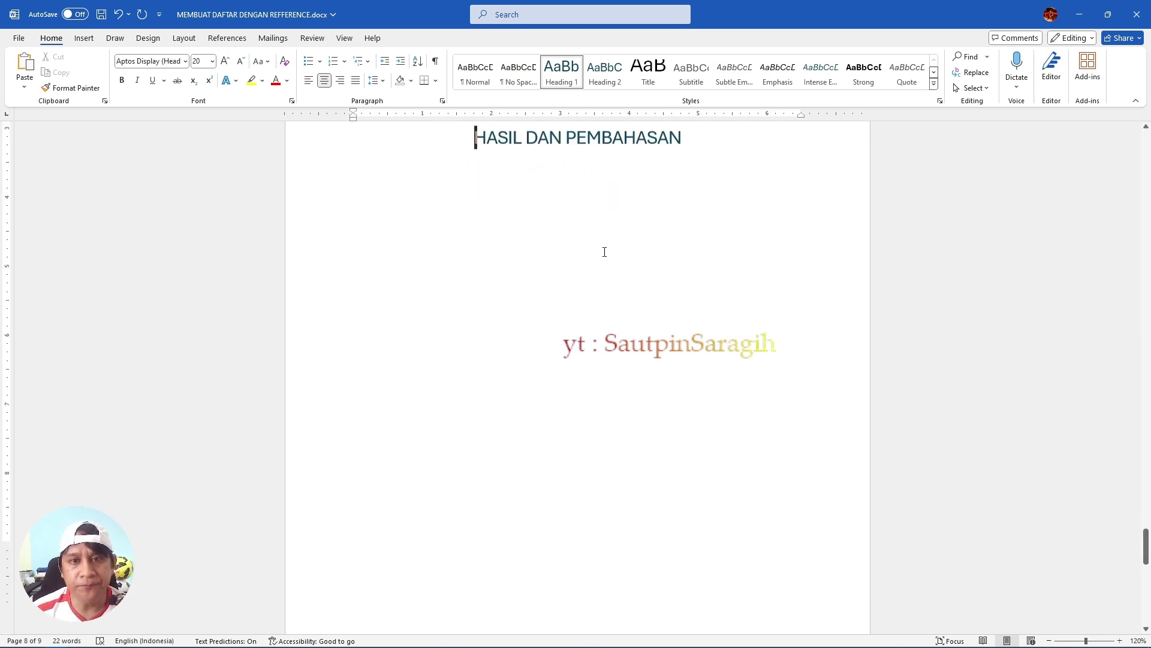
pyautogui.scroll(-2, 604, 253)
pyautogui.click(634, 223)
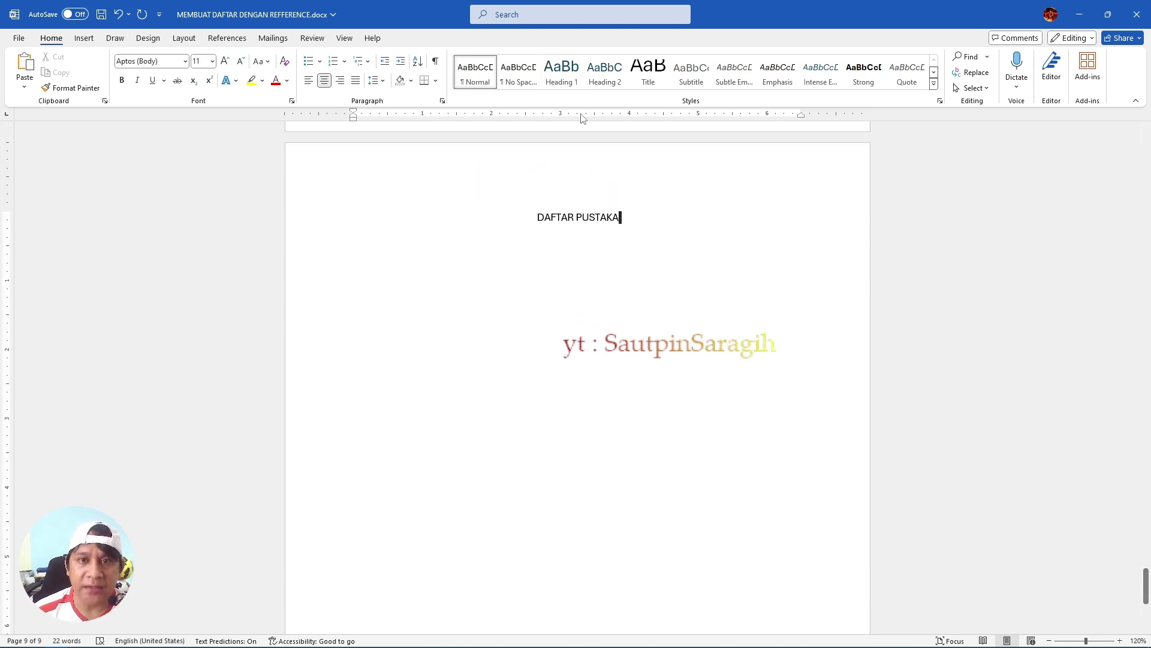
pyautogui.click(564, 77)
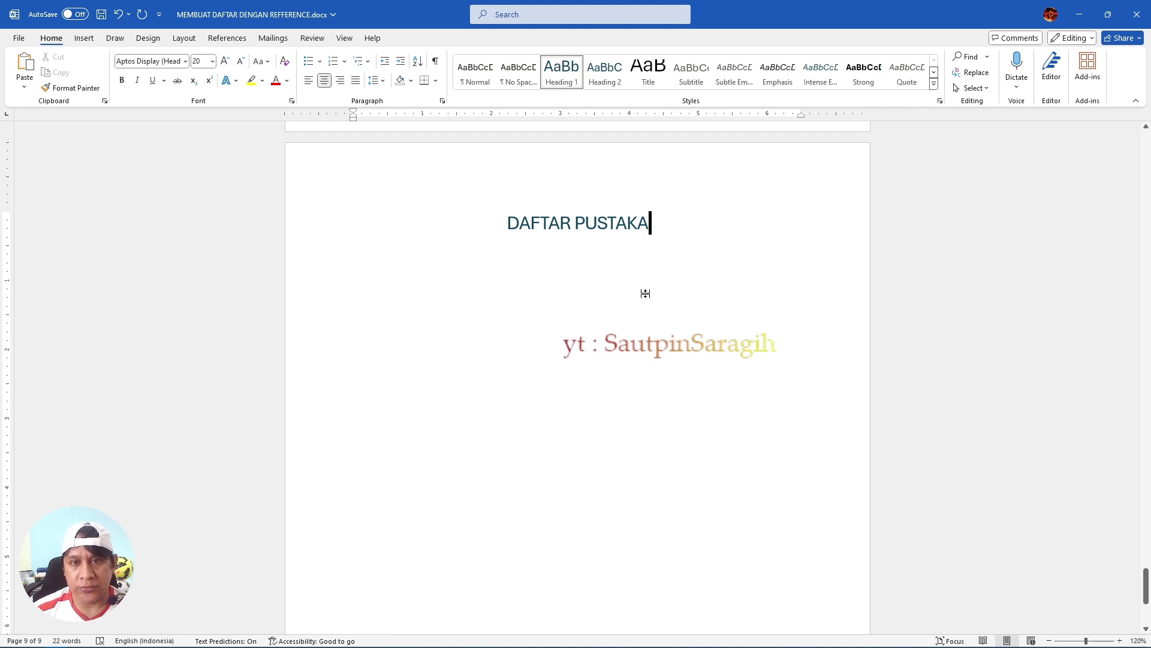
# - Review the styled section titles across the document's pages
pyautogui.scroll(10, 645, 291)
pyautogui.scroll(20, 645, 293)
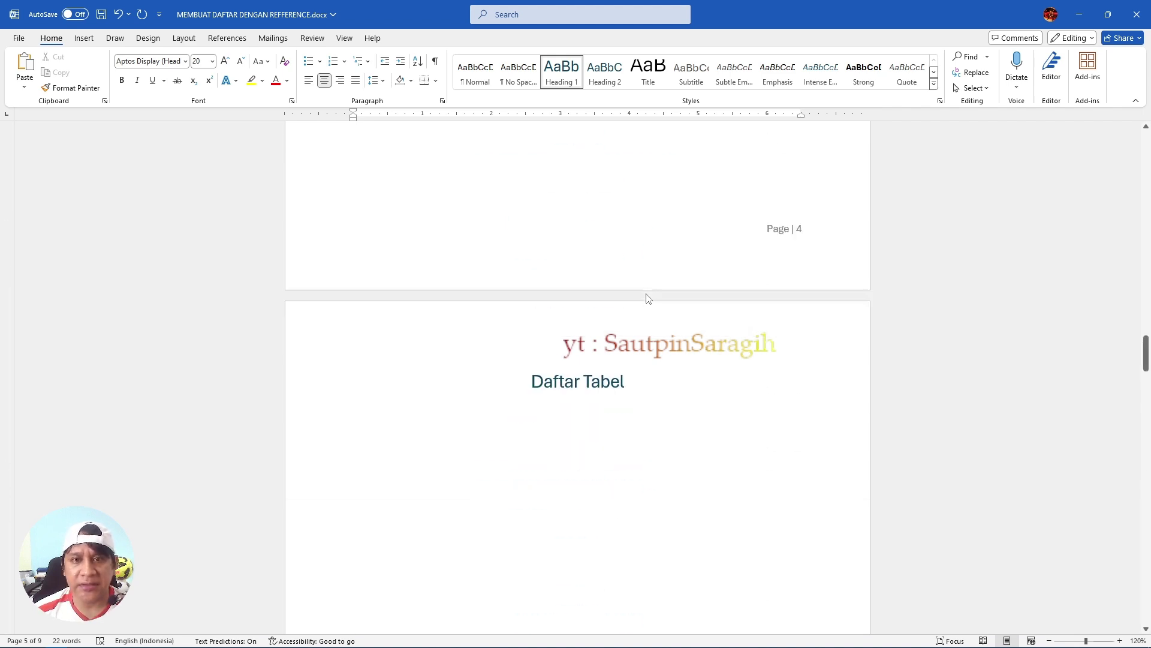
pyautogui.scroll(3, 648, 296)
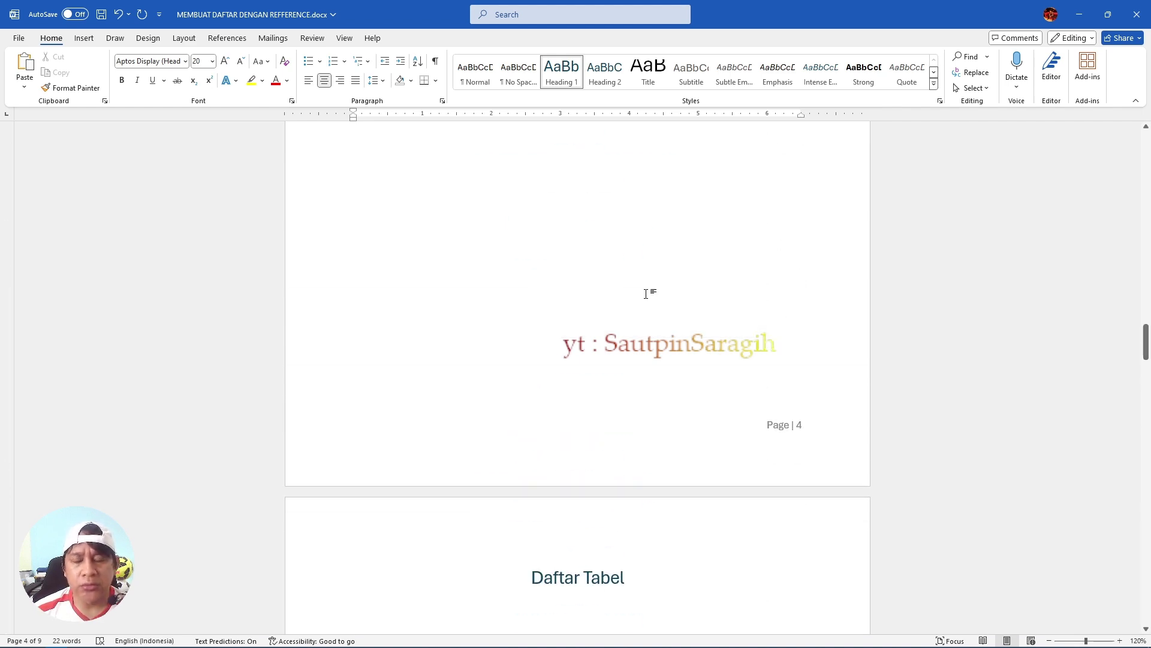
pyautogui.scroll(-3, 646, 293)
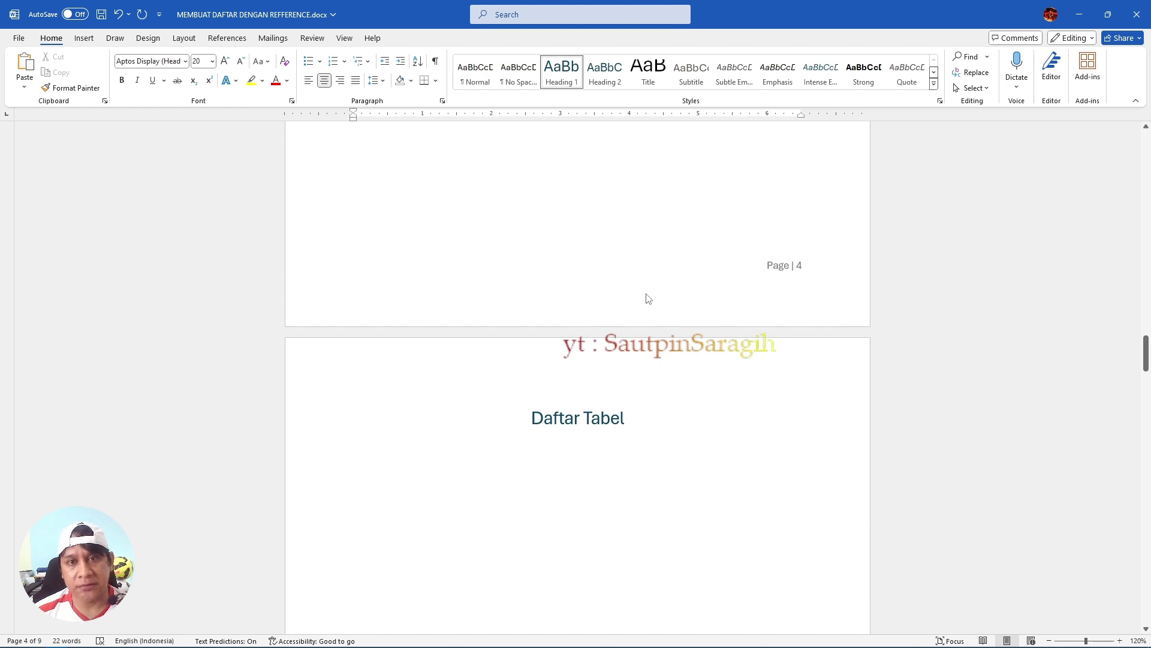
pyautogui.scroll(-2, 648, 296)
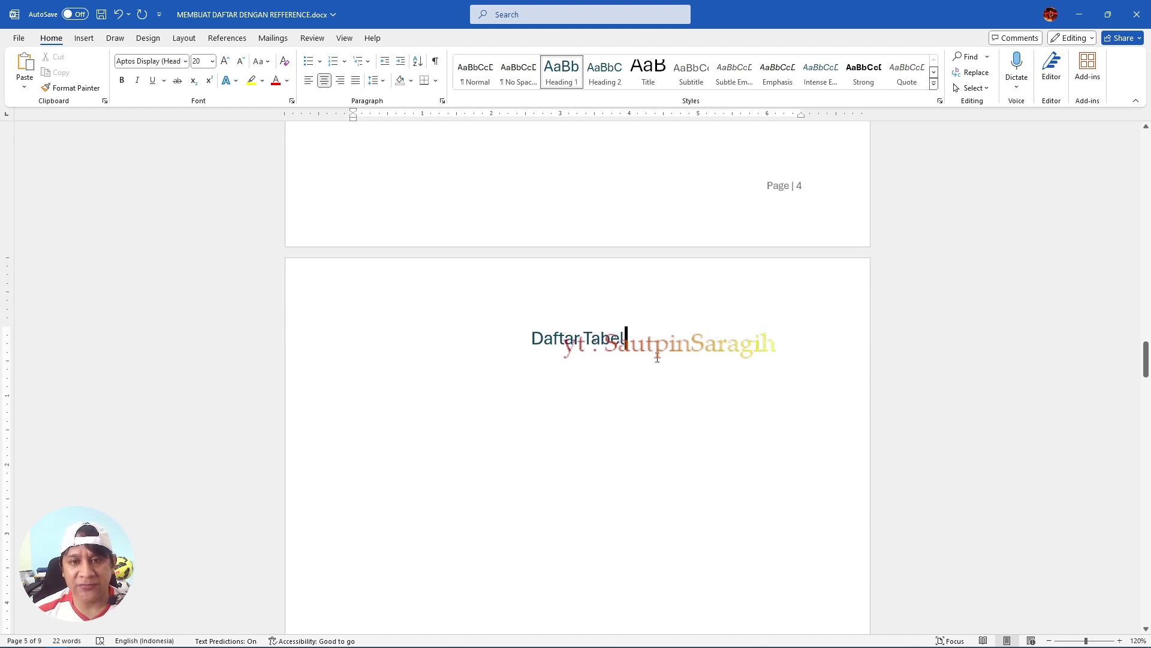
pyautogui.scroll(-12, 654, 336)
pyautogui.scroll(-3, 657, 357)
pyautogui.scroll(20, 658, 353)
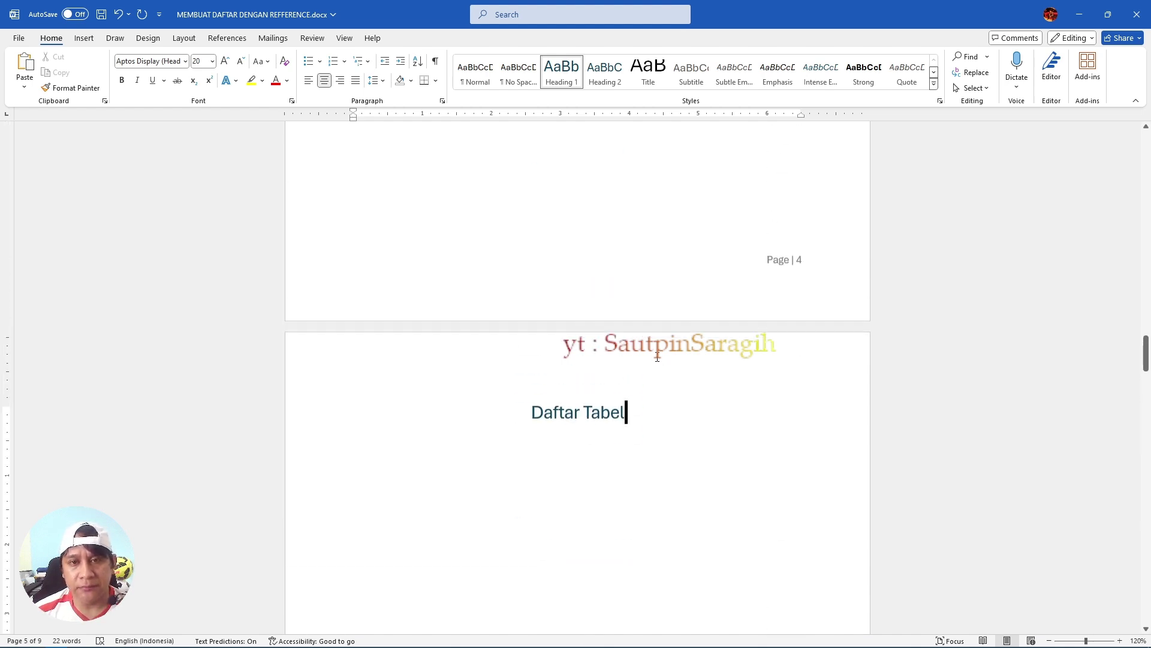
pyautogui.scroll(1, 652, 366)
pyautogui.click(648, 377)
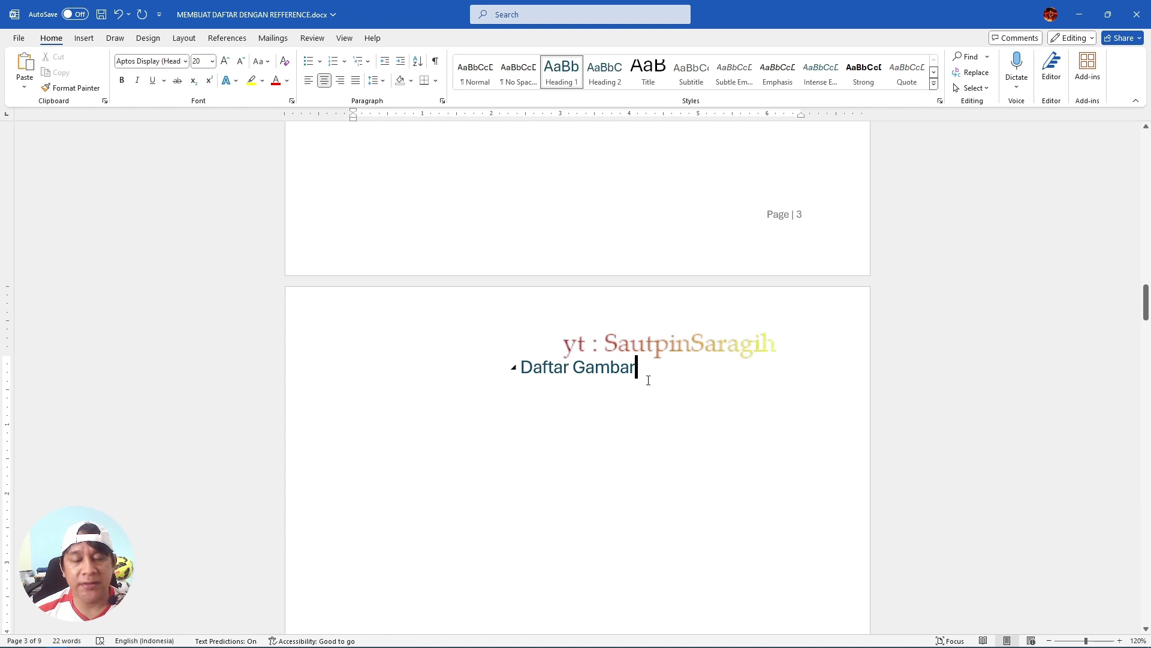
# - Add a new line below the "Daftar Isi" title and insert the Automatic Table 1 table of contents there
pyautogui.scroll(8, 648, 379)
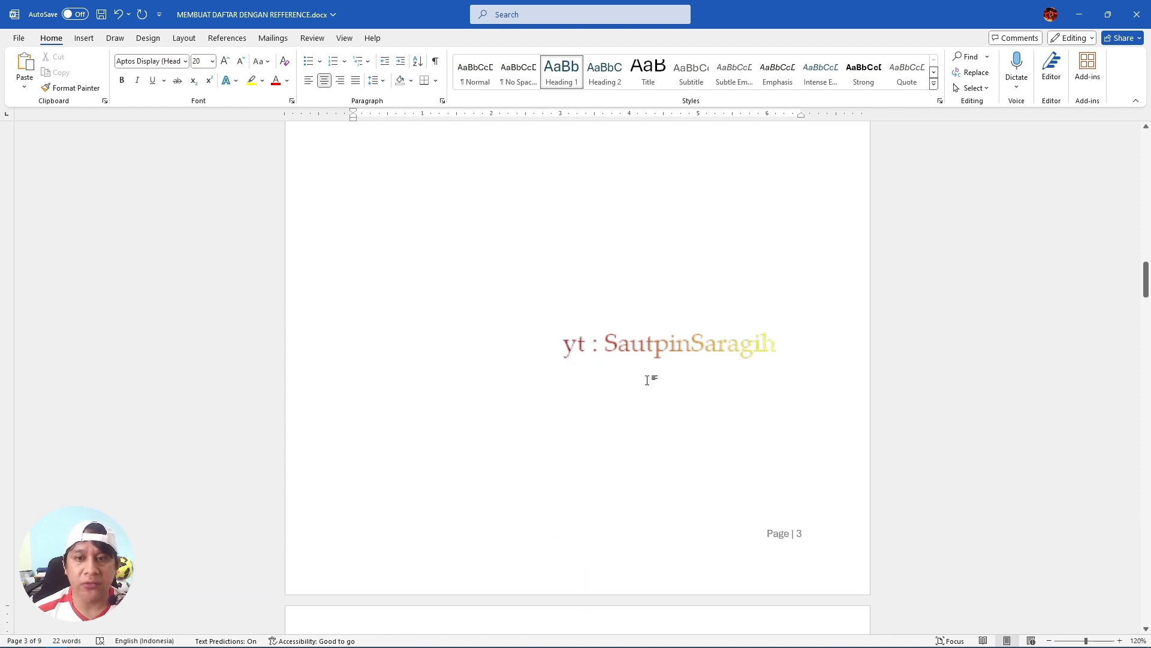
pyautogui.scroll(10, 649, 377)
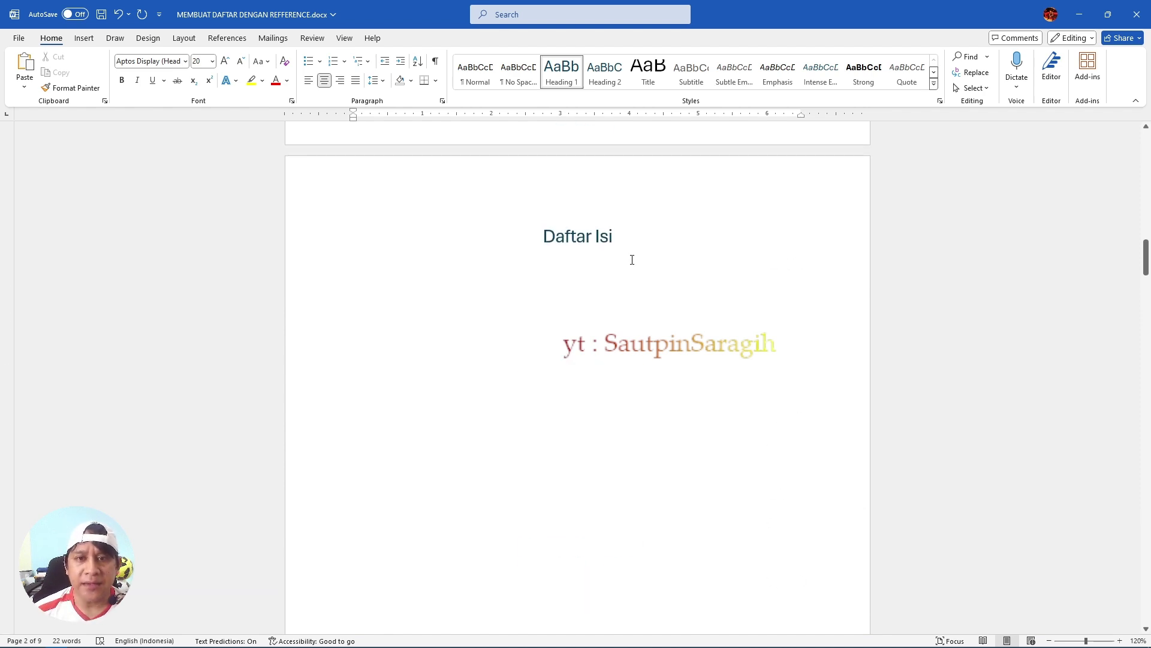
pyautogui.click(633, 240)
pyautogui.press('Return')
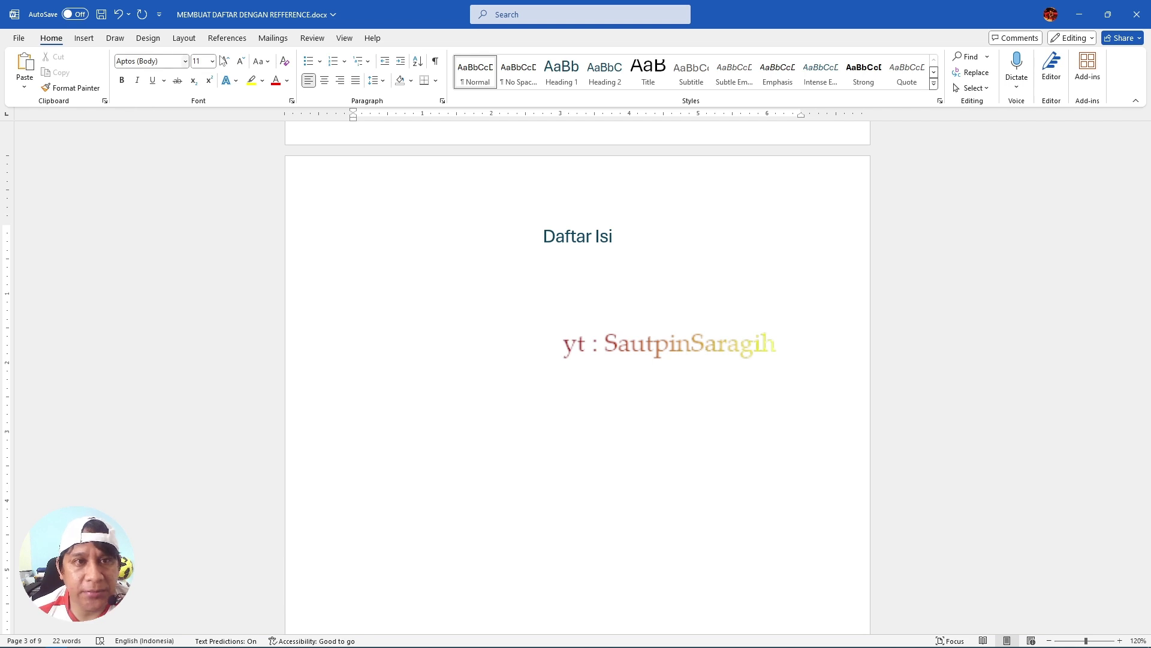
pyautogui.click(231, 40)
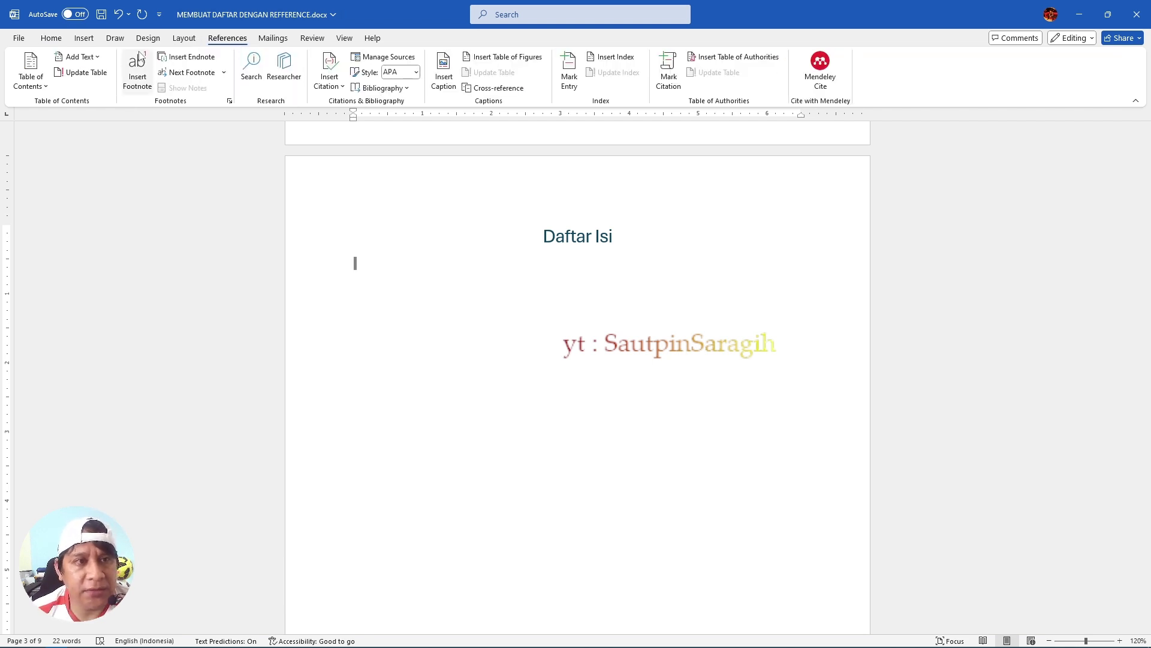
pyautogui.click(49, 77)
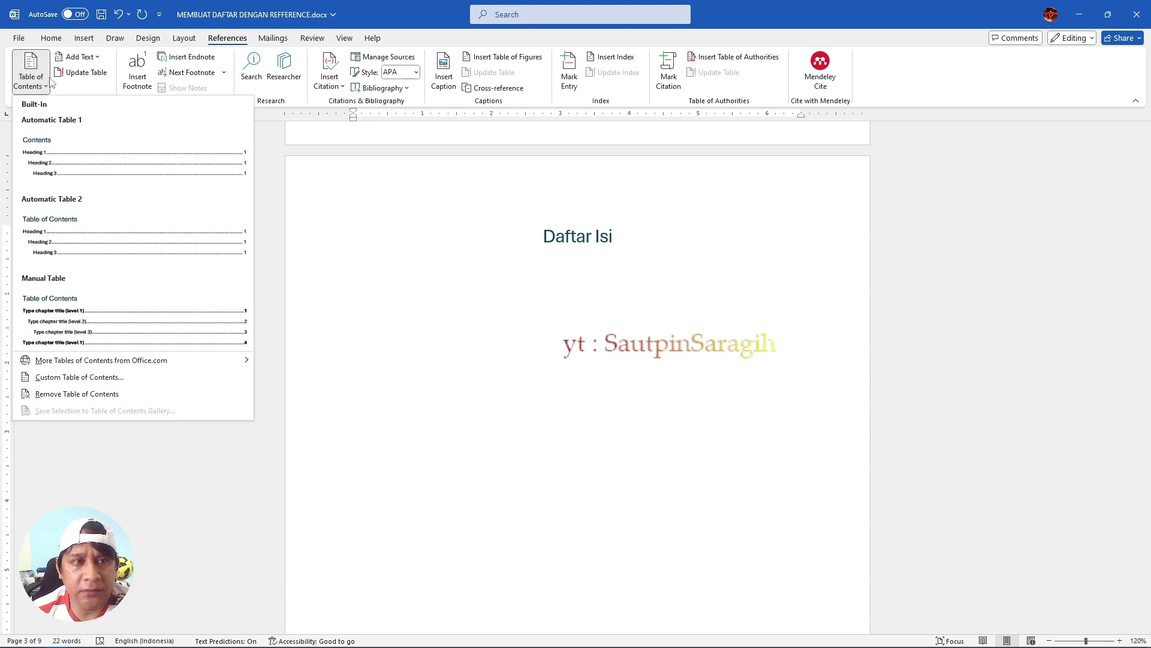
pyautogui.click(82, 149)
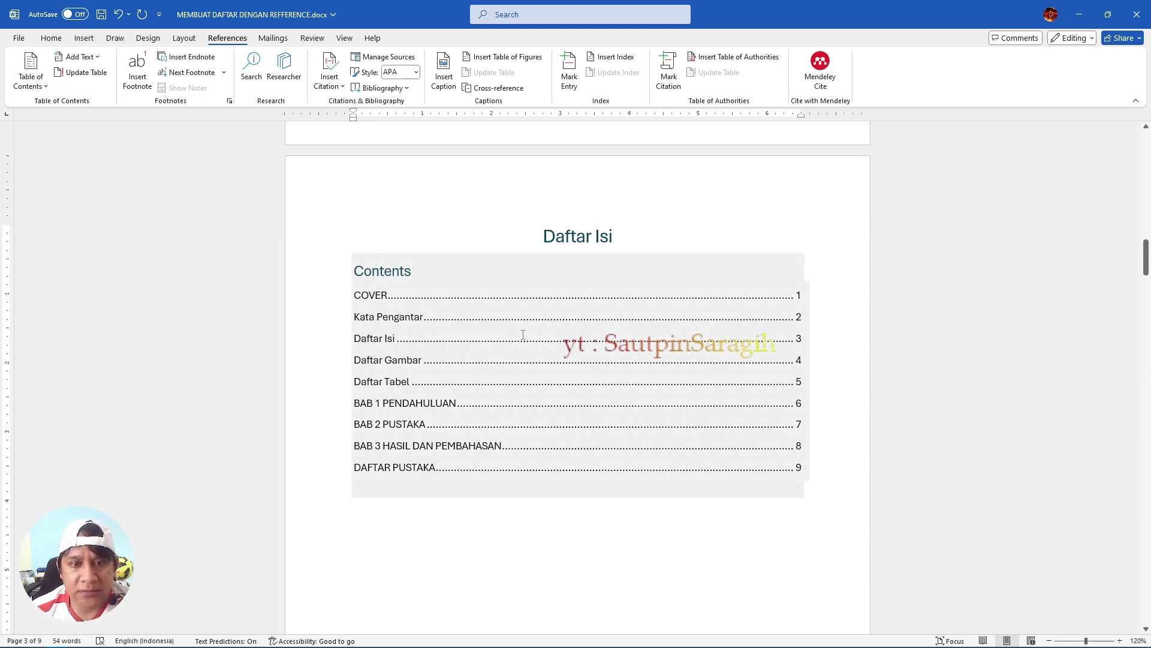
# - Delete the "Contents" title text inside the table of contents, keeping the COVER entry on its own line
pyautogui.click(515, 273)
pyautogui.hotkey('shift', 'Home')
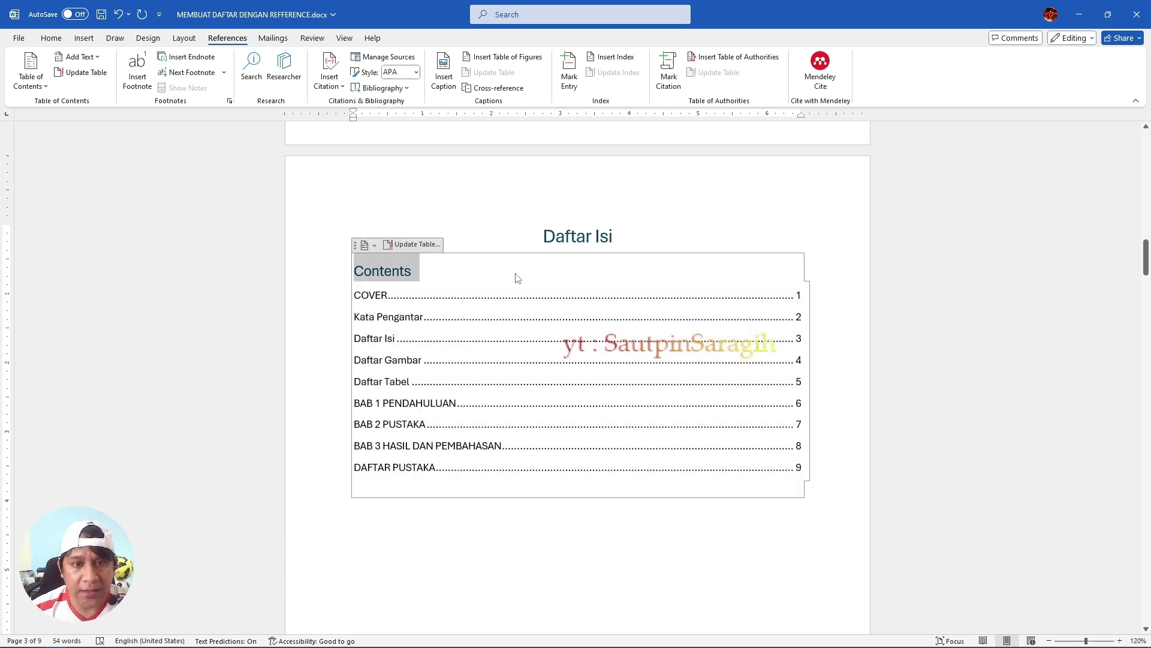
pyautogui.press('BackSpace')
pyautogui.press('Down')
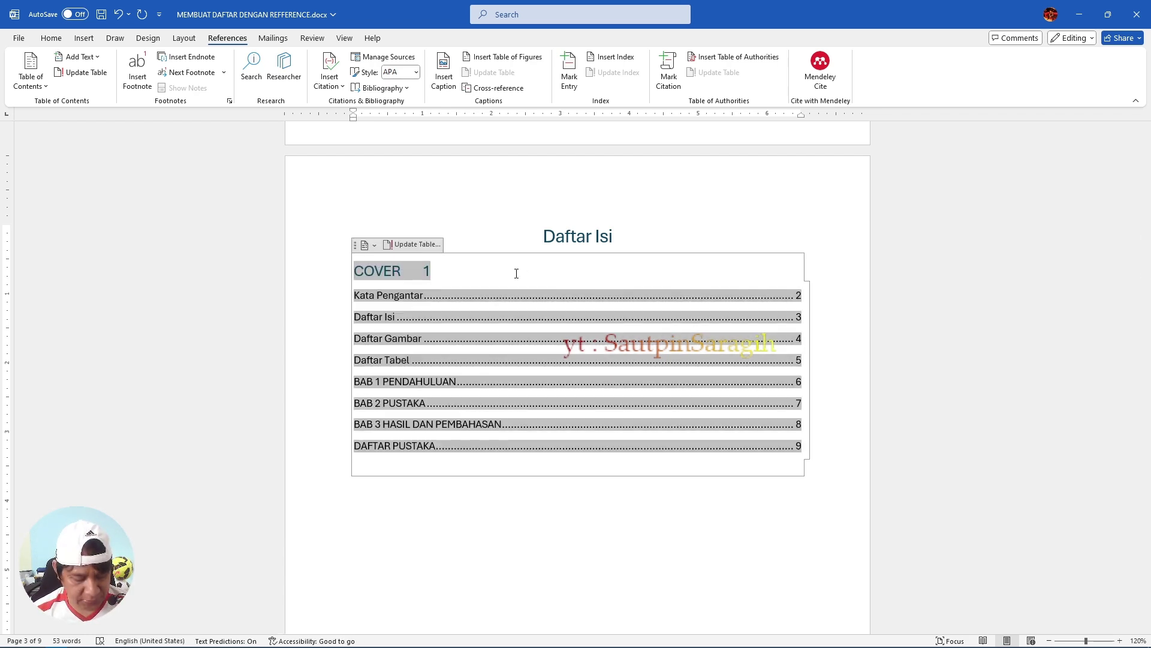
pyautogui.press('Up')
pyautogui.press('Down')
pyautogui.press('Up')
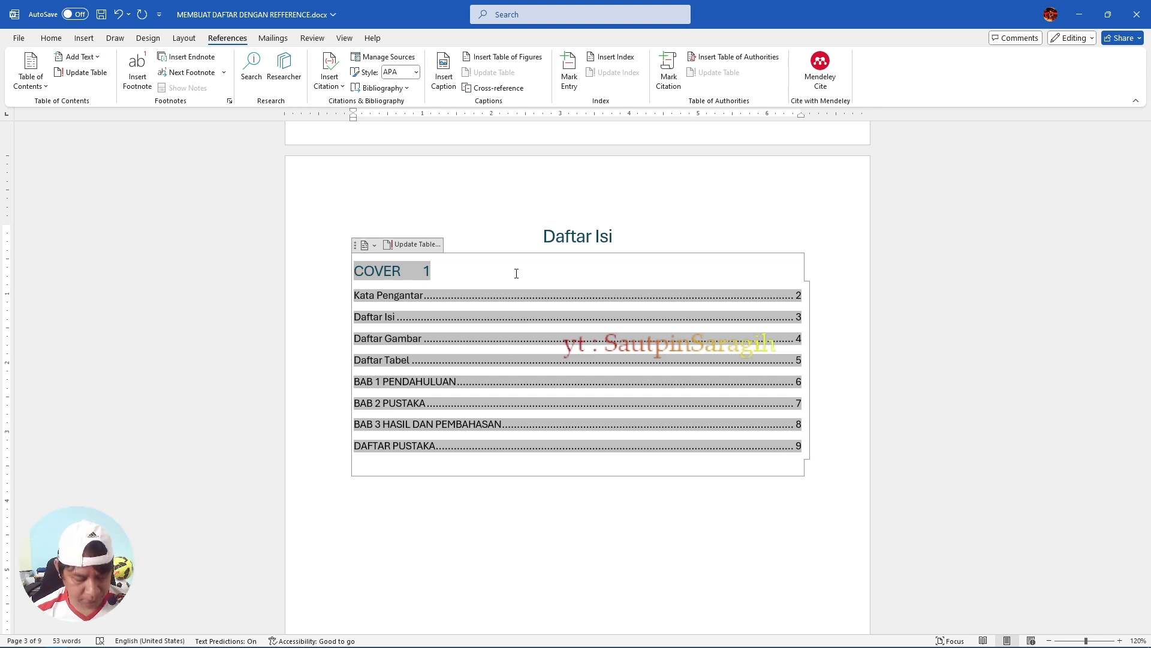
pyautogui.press('Down')
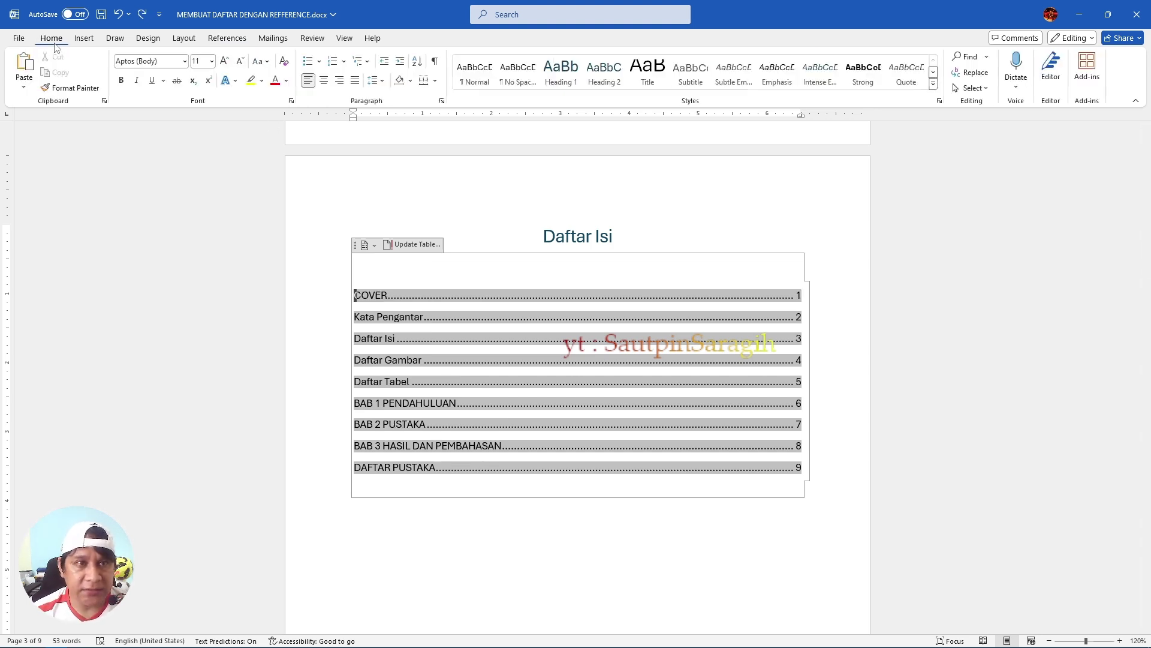
# - Remove the space before the table of contents entries and the space after the "Daftar Isi" title
pyautogui.click(51, 38)
pyautogui.click(376, 79)
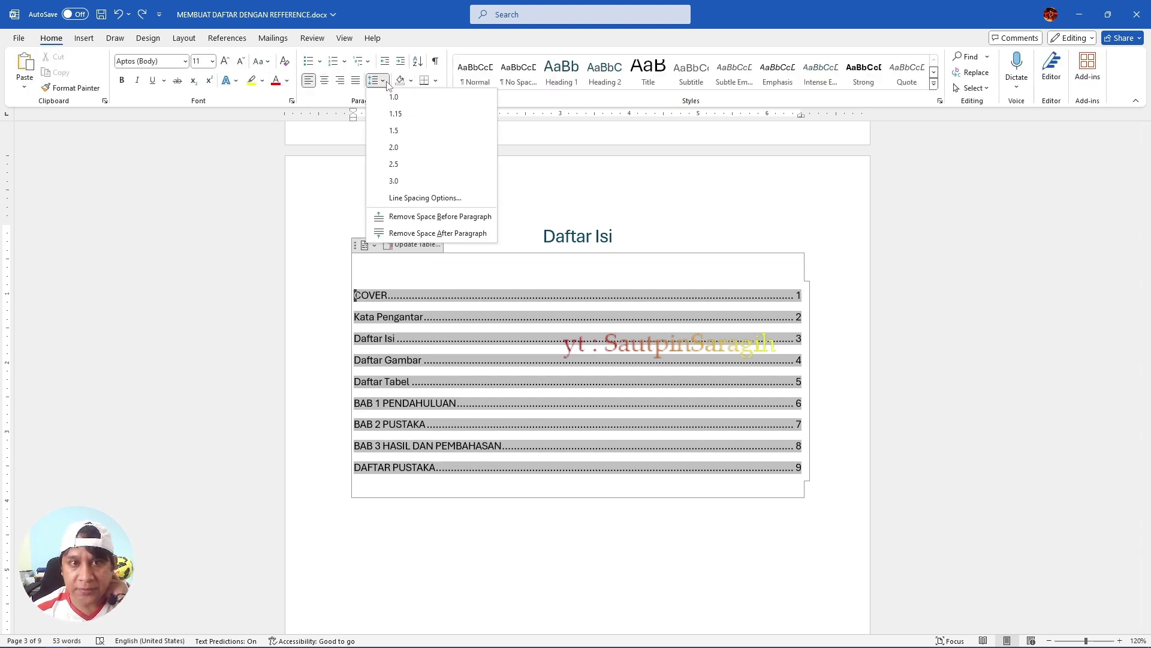
pyautogui.click(418, 217)
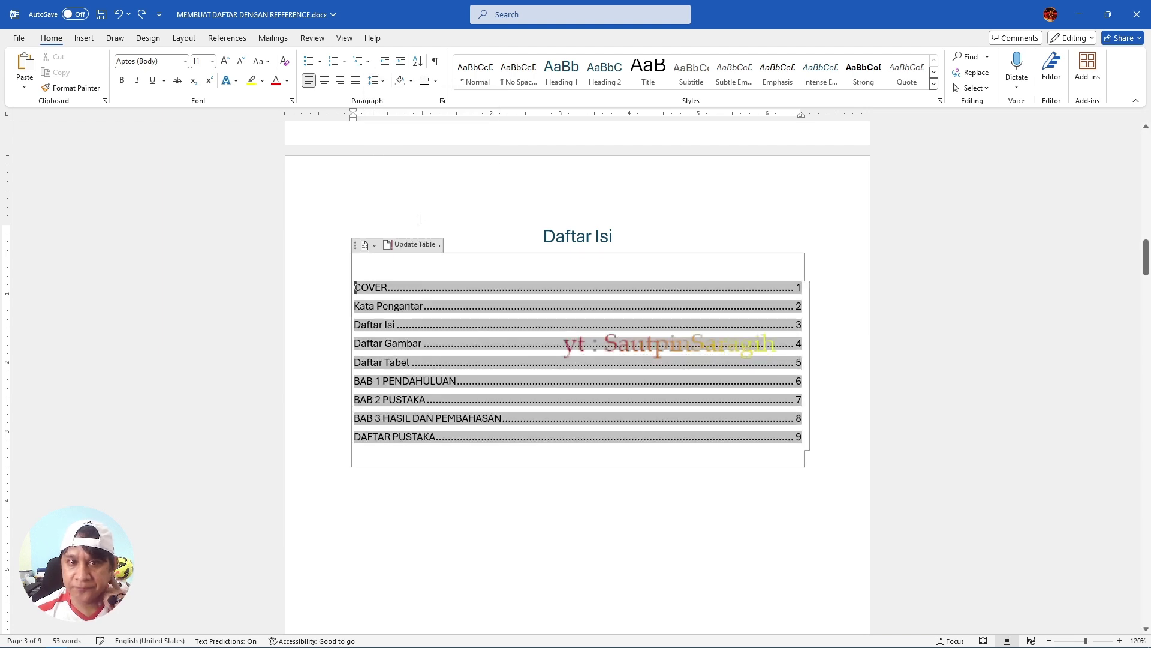
pyautogui.press('Up')
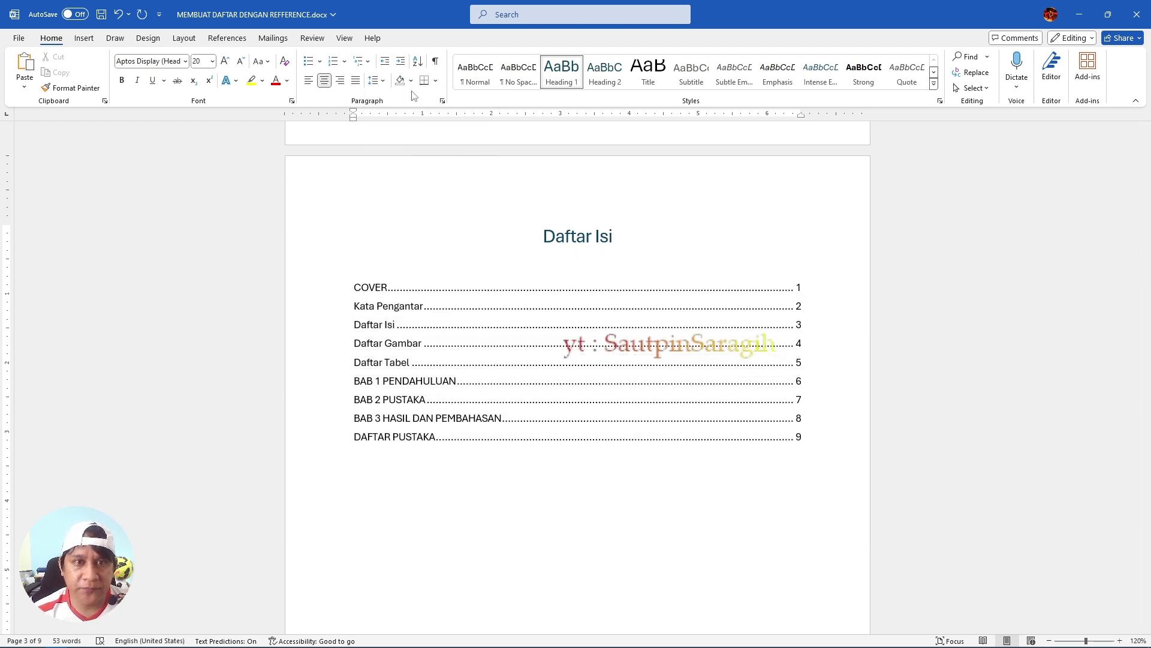
pyautogui.click(376, 79)
pyautogui.click(420, 233)
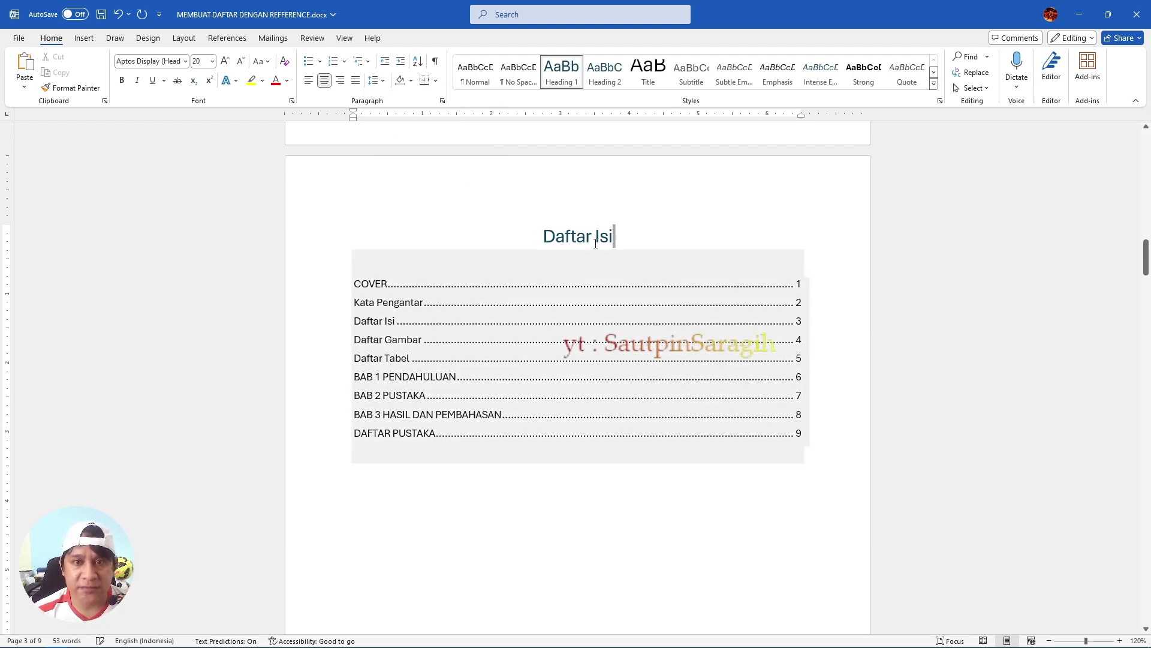
pyautogui.click(376, 80)
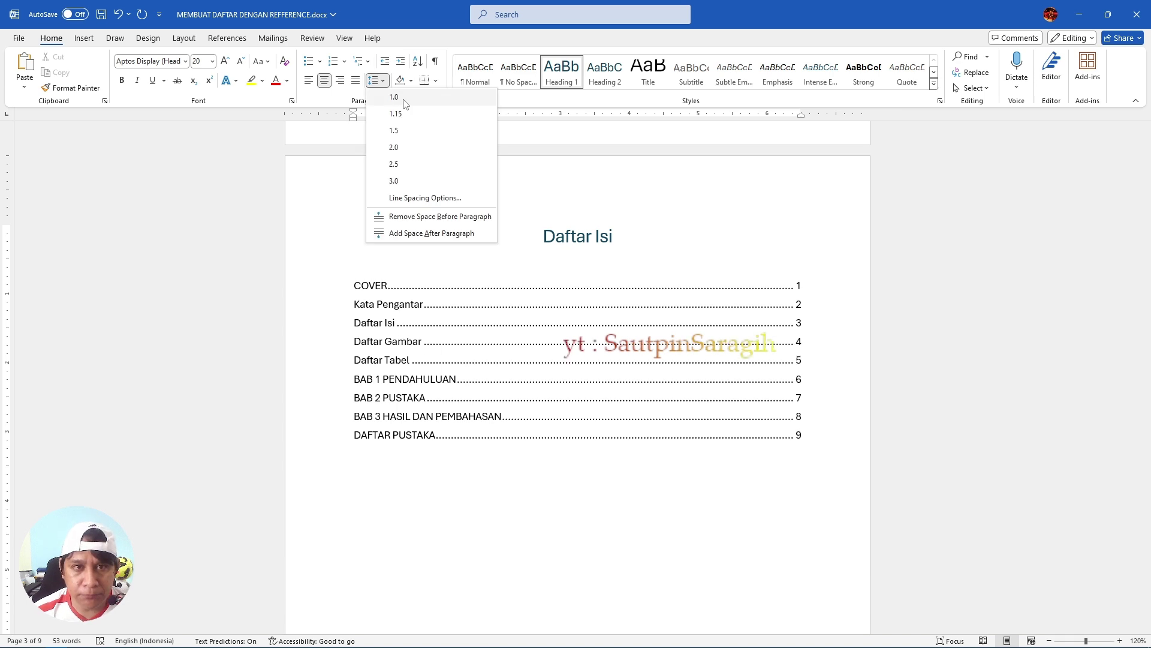
pyautogui.press('Escape')
pyautogui.click(473, 248)
pyautogui.click(471, 256)
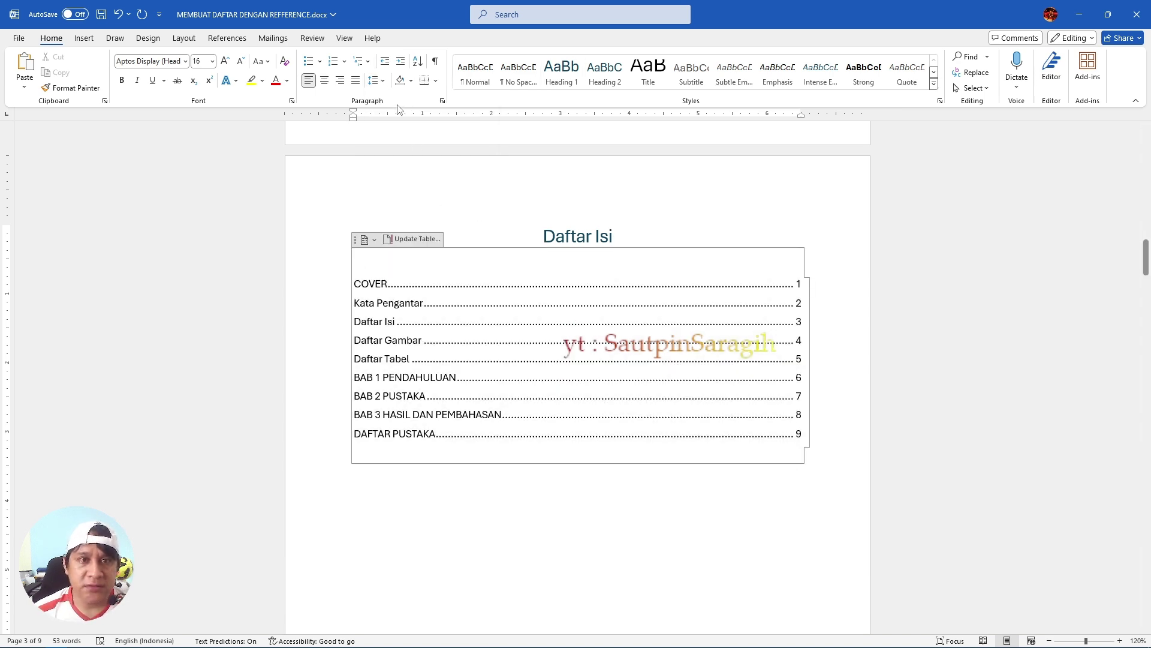
pyautogui.click(376, 80)
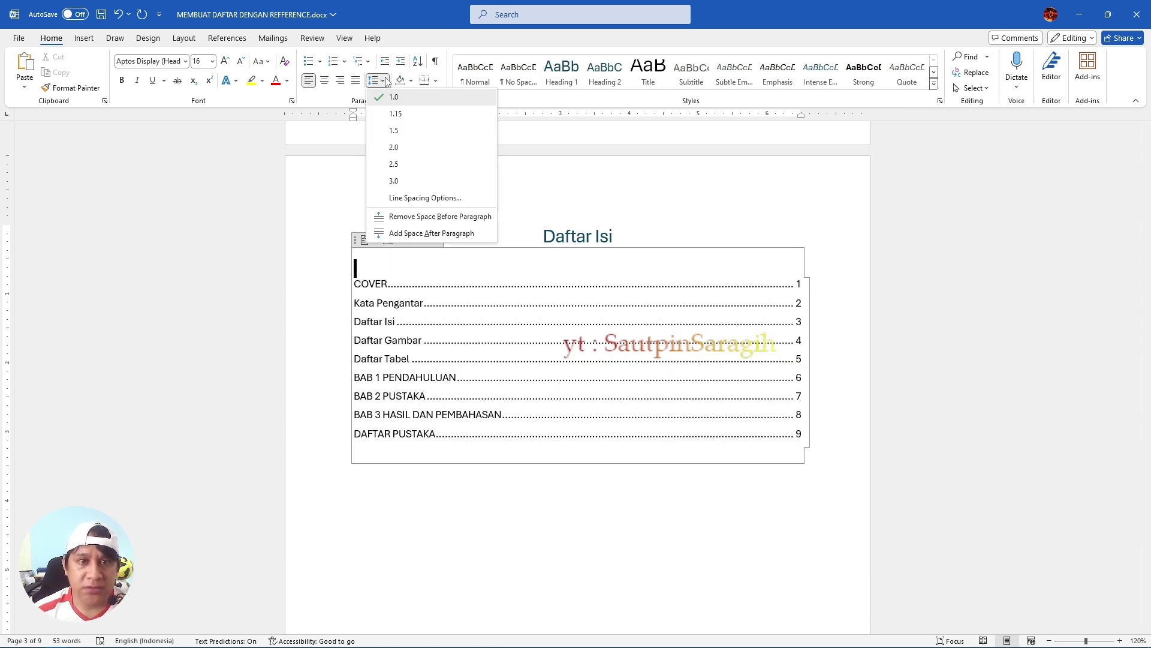
pyautogui.click(642, 236)
pyautogui.click(643, 516)
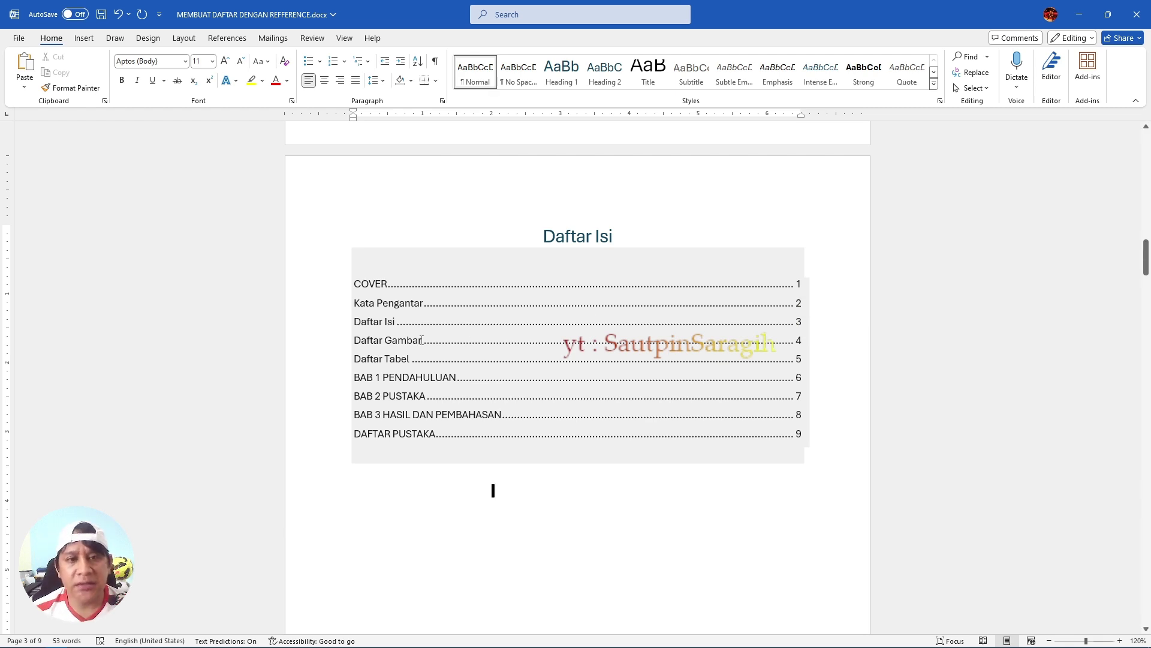
# - Follow the BAB 1 PENDAHULUAN entry to its page and begin a "1.1." line below the title, undoing the automatic numbering
pyautogui.keyDown('ctrl'); pyautogui.click(413, 376); pyautogui.keyUp('ctrl')
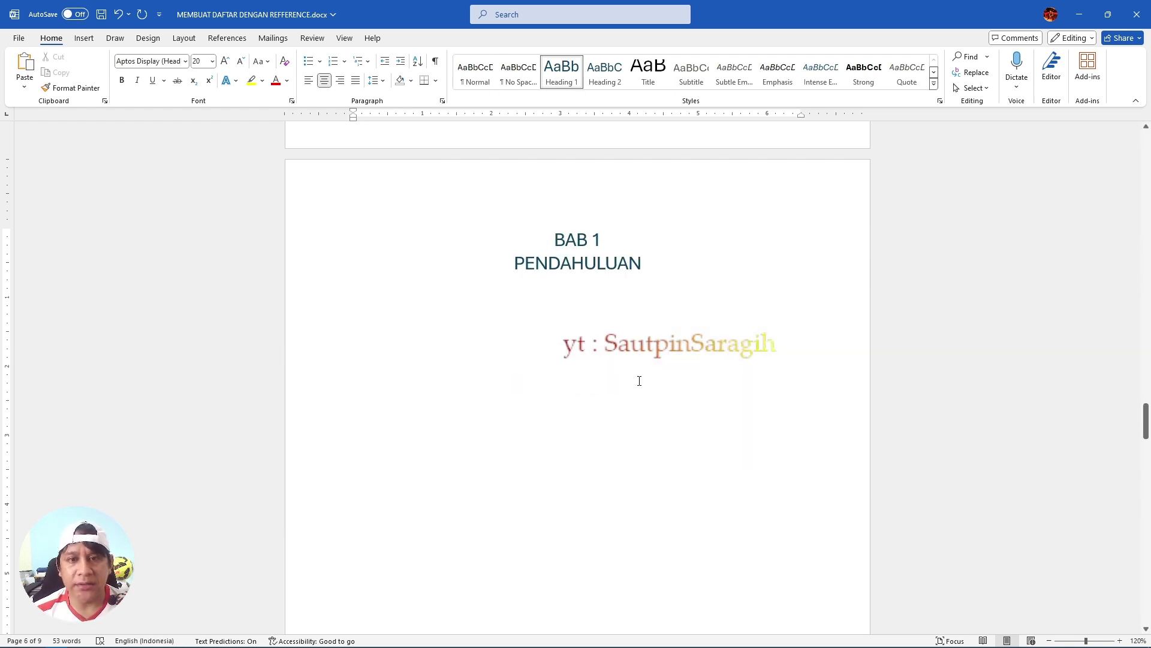
pyautogui.click(671, 276)
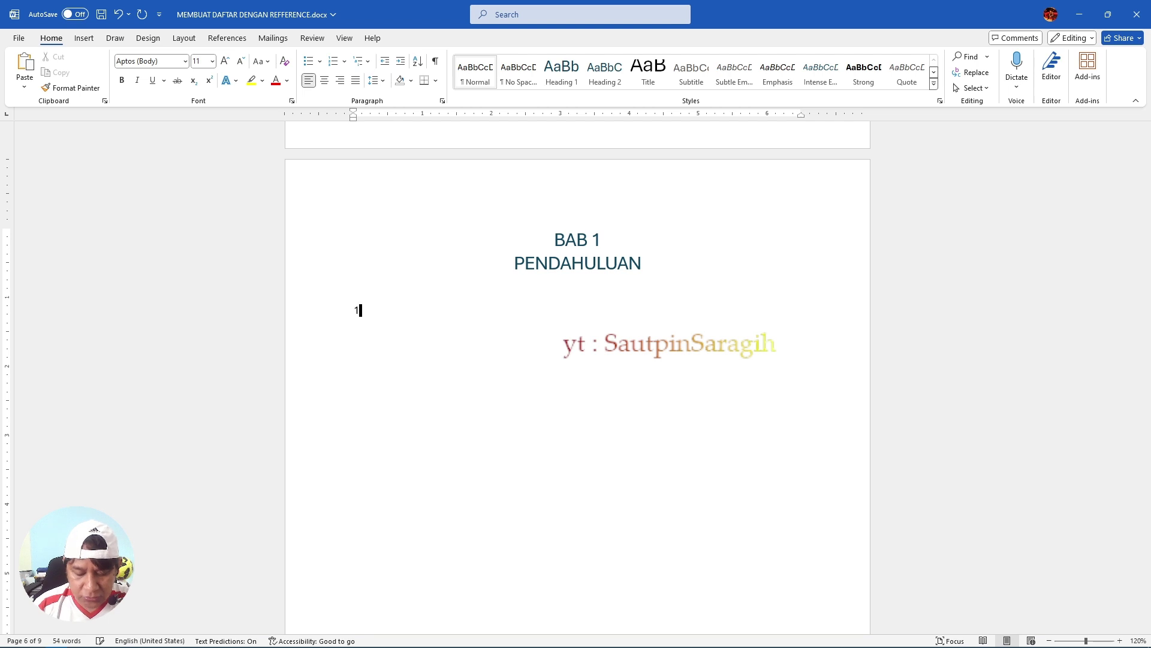
pyautogui.press('space')
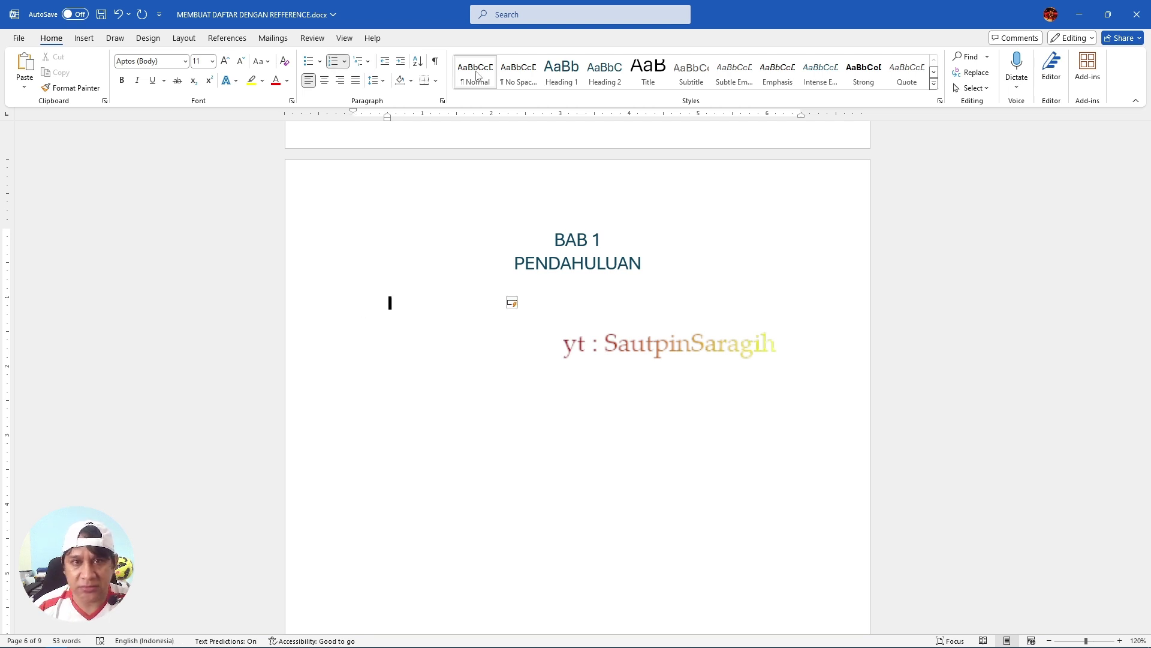
pyautogui.hotkey('ctrl', 'z')
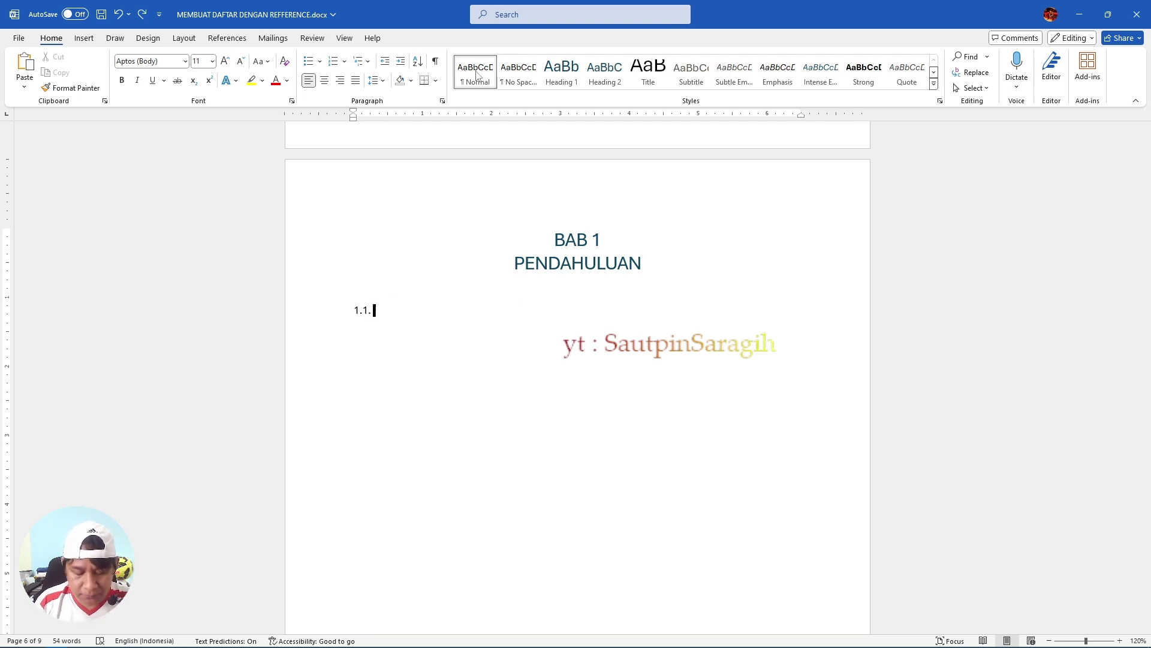
# - Complete the 1.1. line with the text "Latar Belakang", start a new line and undo the automatic list numbering
pyautogui.write('Latar')
pyautogui.press('BackSpace')
pyautogui.press('BackSpace')
pyautogui.press('BackSpace')
pyautogui.press('BackSpace')
pyautogui.press('BackSpace')
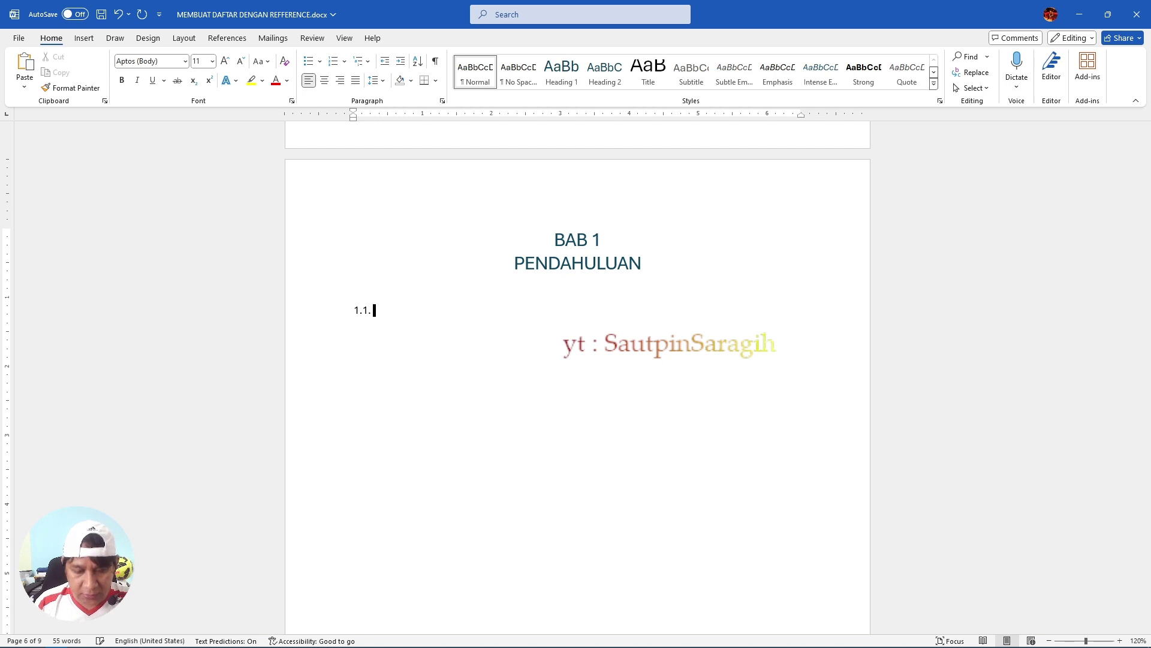
pyautogui.write('Latar b')
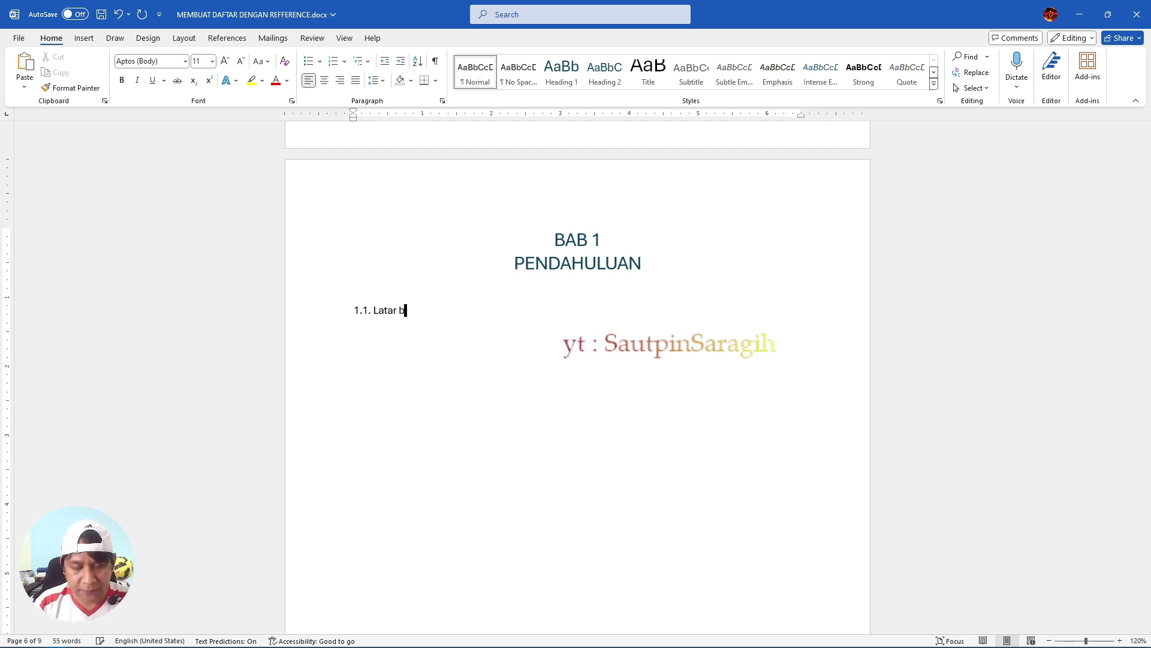
pyautogui.write('el')
pyautogui.press('BackSpace')
pyautogui.press('BackSpace')
pyautogui.press('BackSpace')
pyautogui.write('Bel')
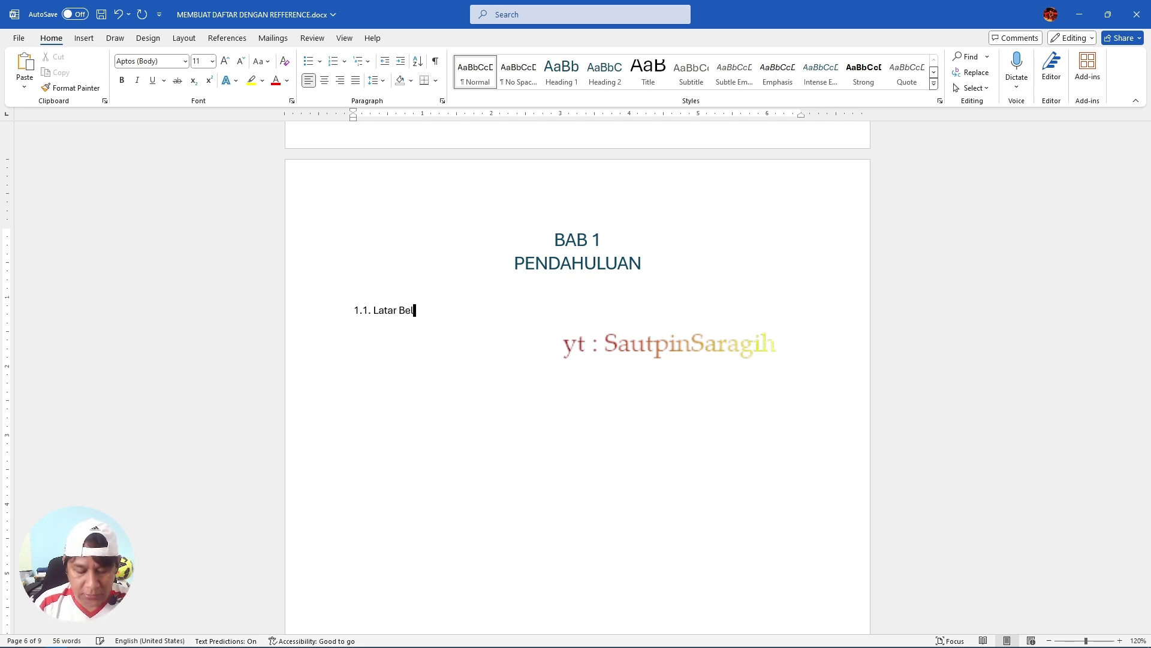
pyautogui.write('akang')
pyautogui.press('Return')
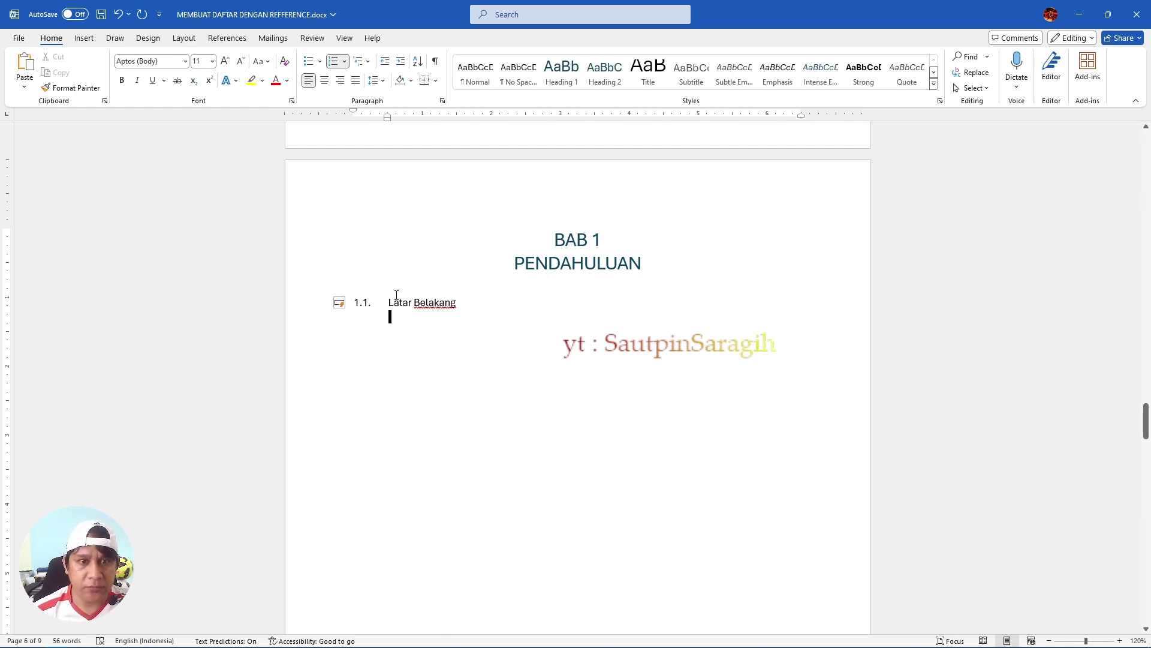
pyautogui.click(344, 304)
pyautogui.click(370, 318)
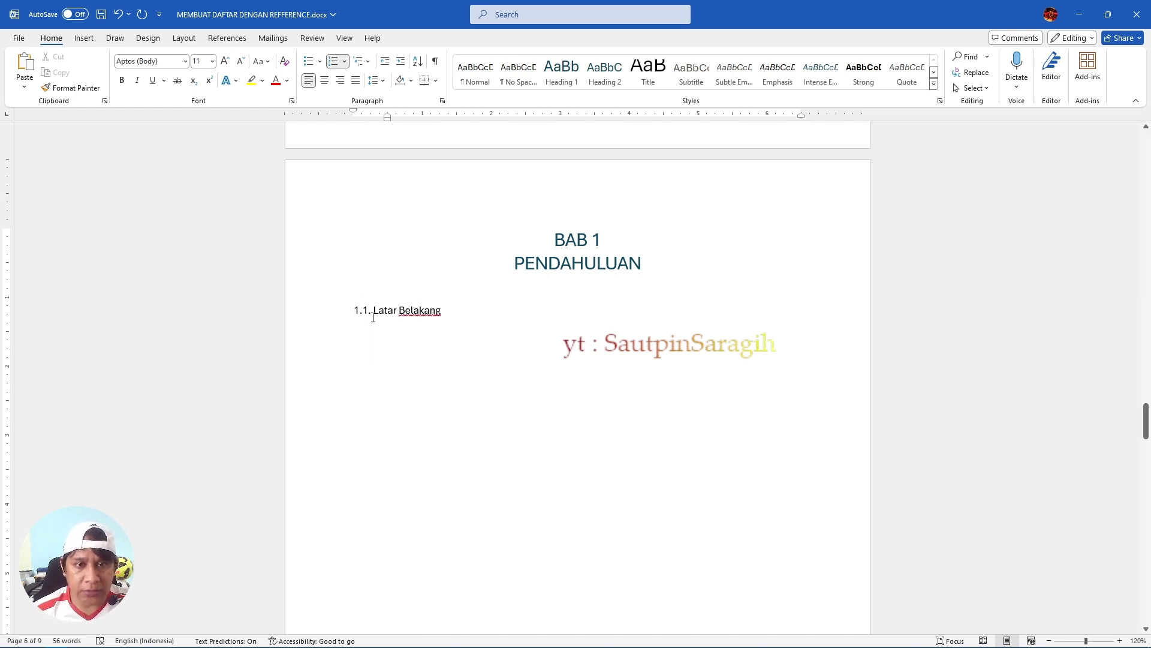
# - Write the indented sentence "Ini adalah bab 1.1 Latar Belakang" under the 1.1. line
pyautogui.press('Tab')
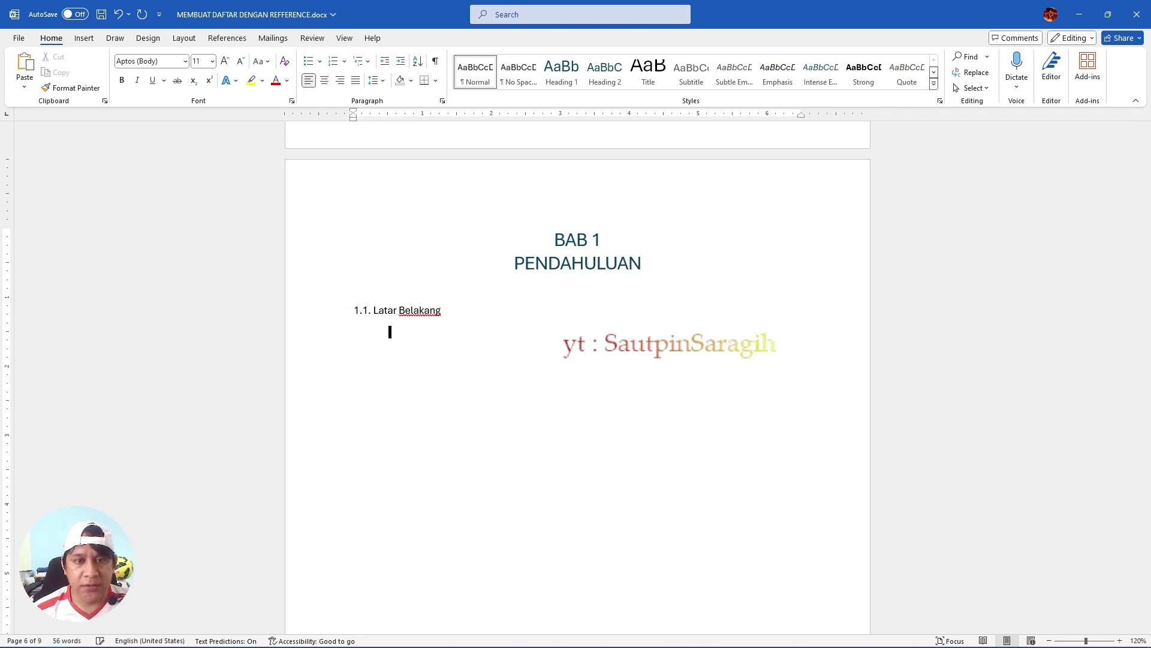
pyautogui.write('Ini adalah ')
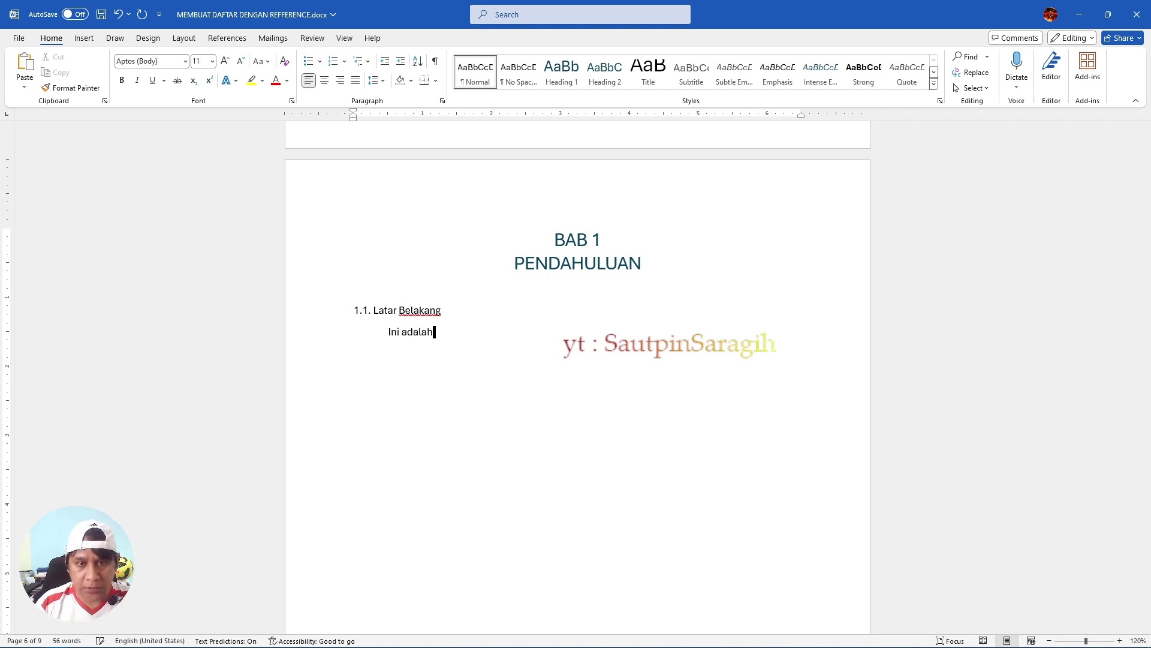
pyautogui.write('bab')
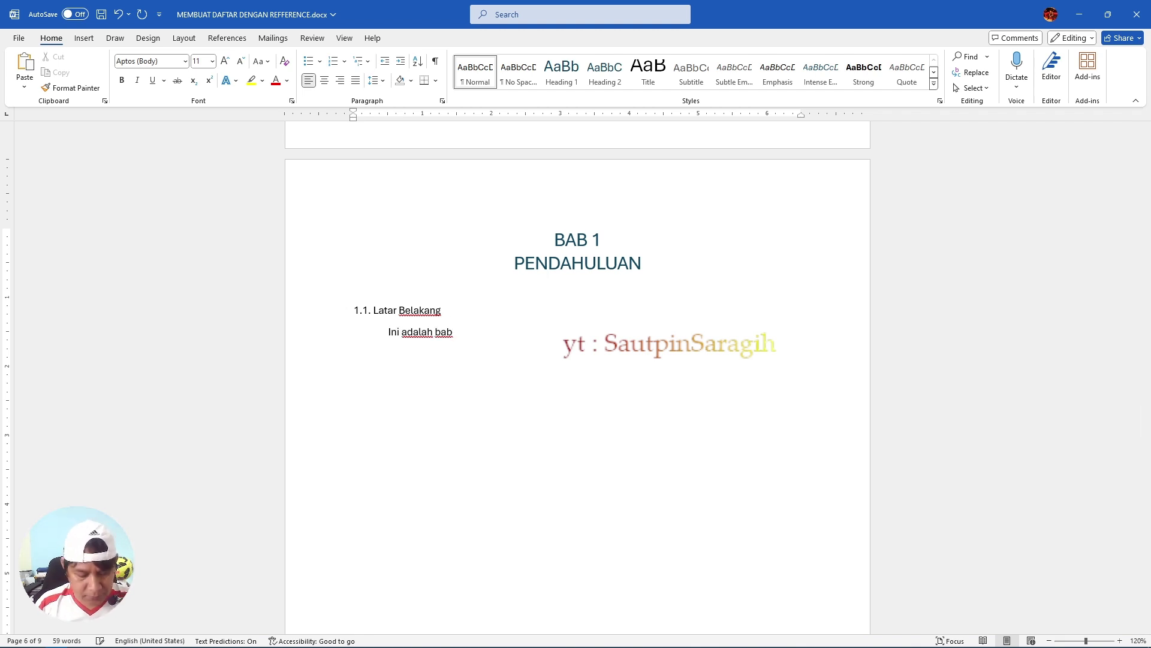
pyautogui.write(' 1.1 Lat')
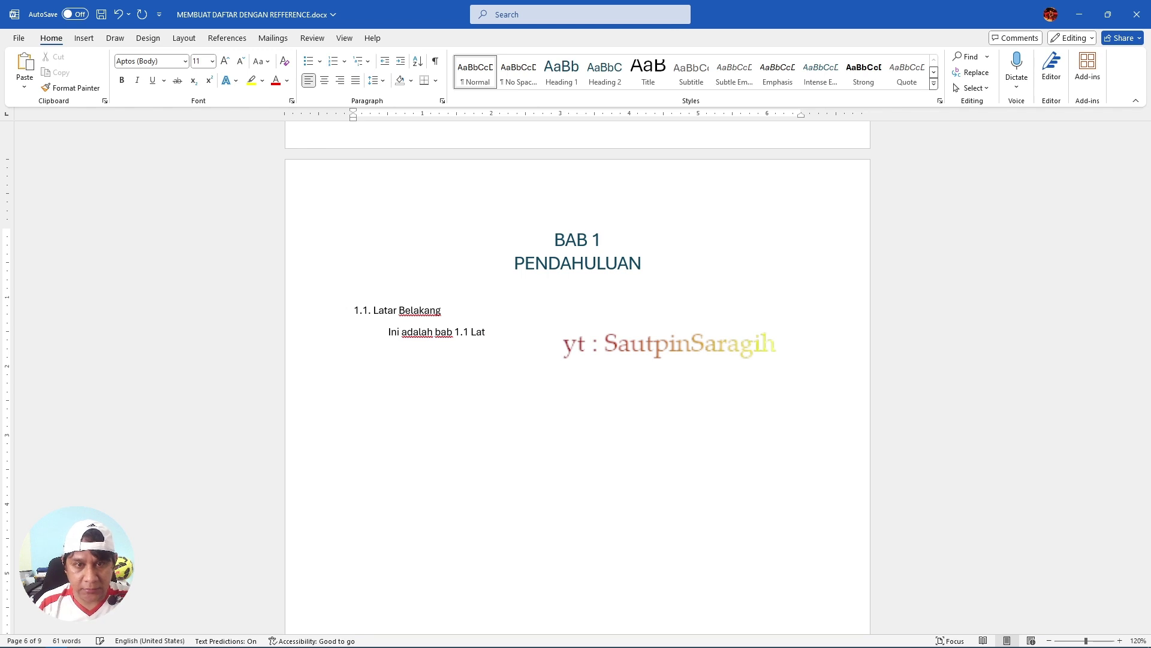
pyautogui.write('ar Belakang')
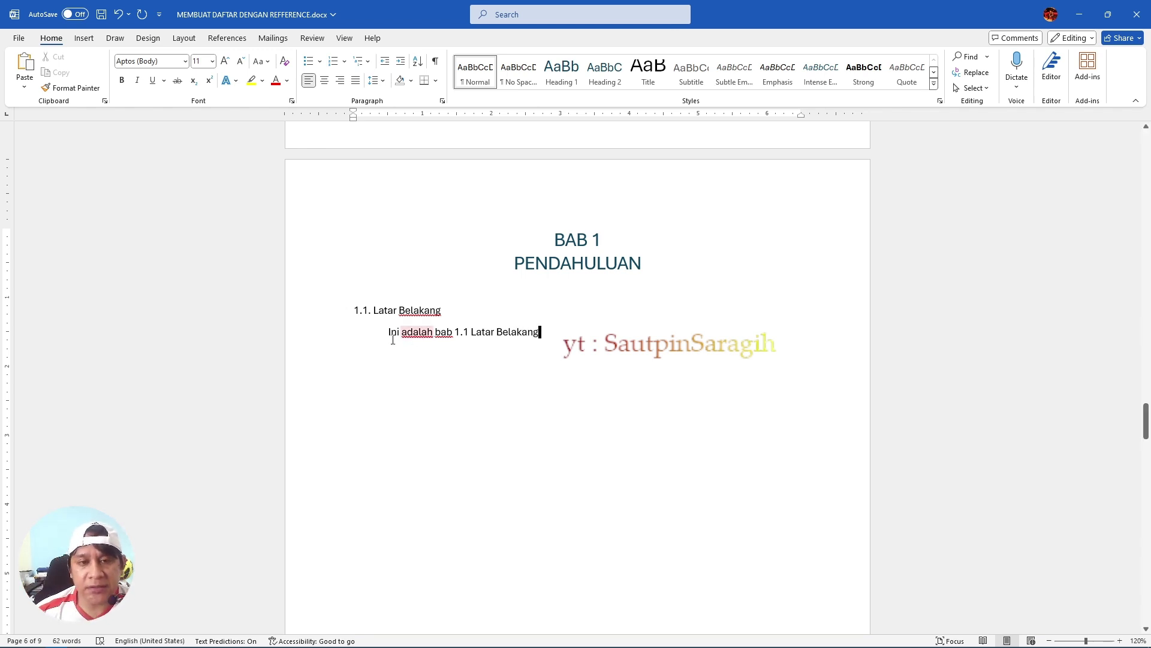
# - Apply the Heading 2 style to "1.1. Latar Belakang" and end the sentence below it with a period
pyautogui.click(451, 310)
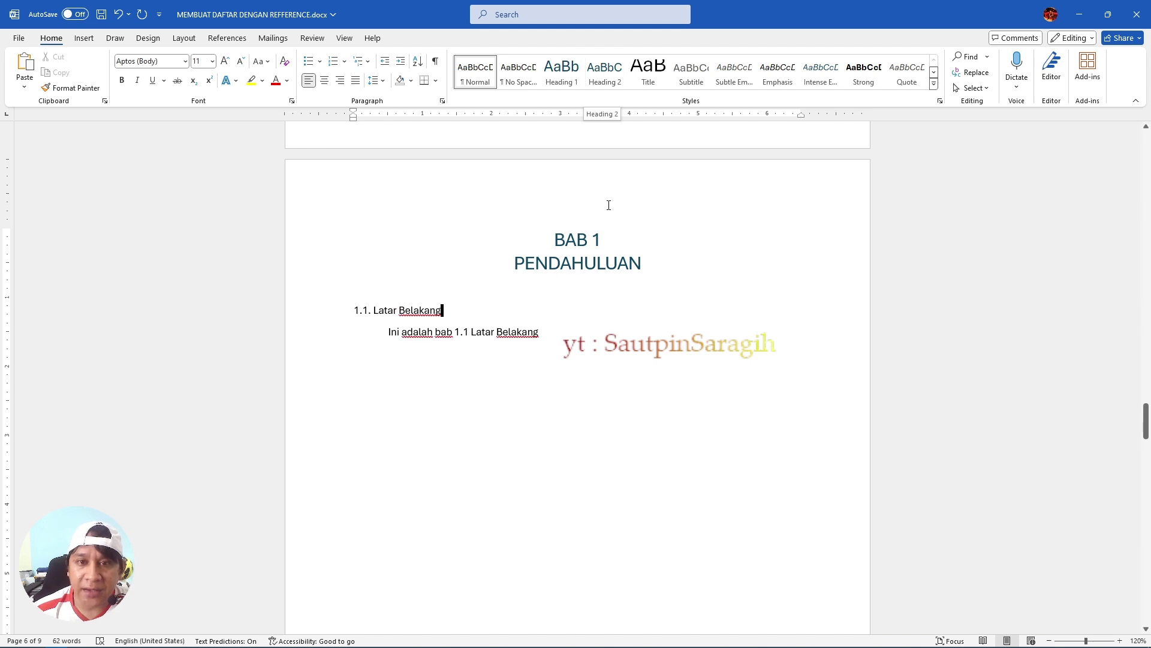
pyautogui.click(621, 247)
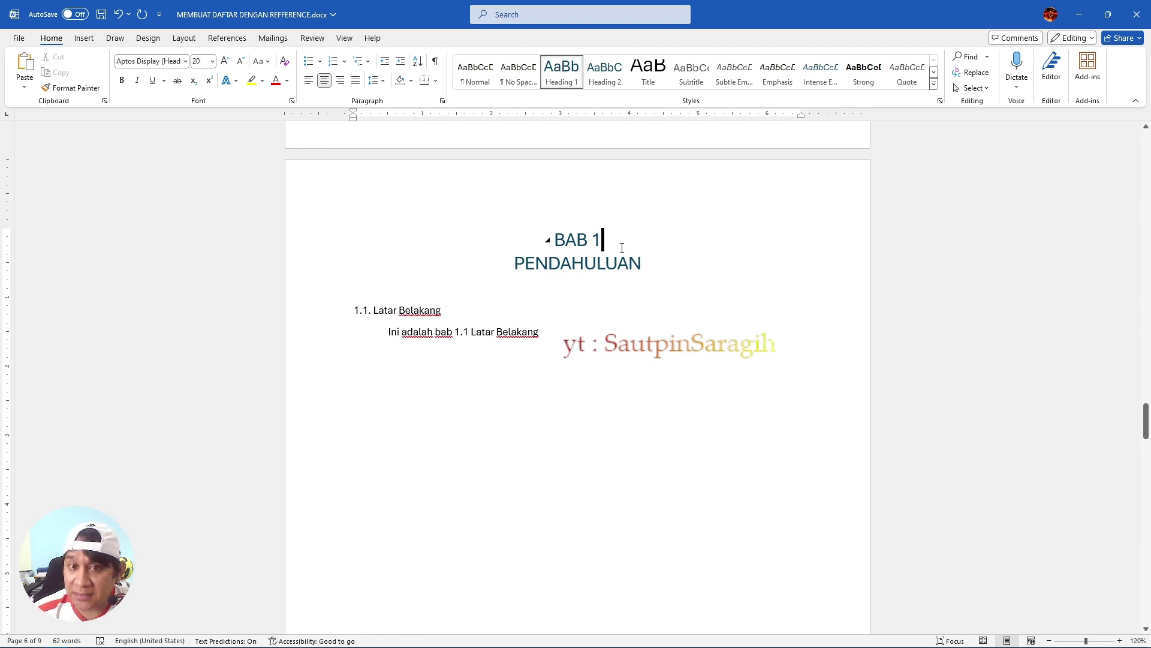
pyautogui.click(457, 314)
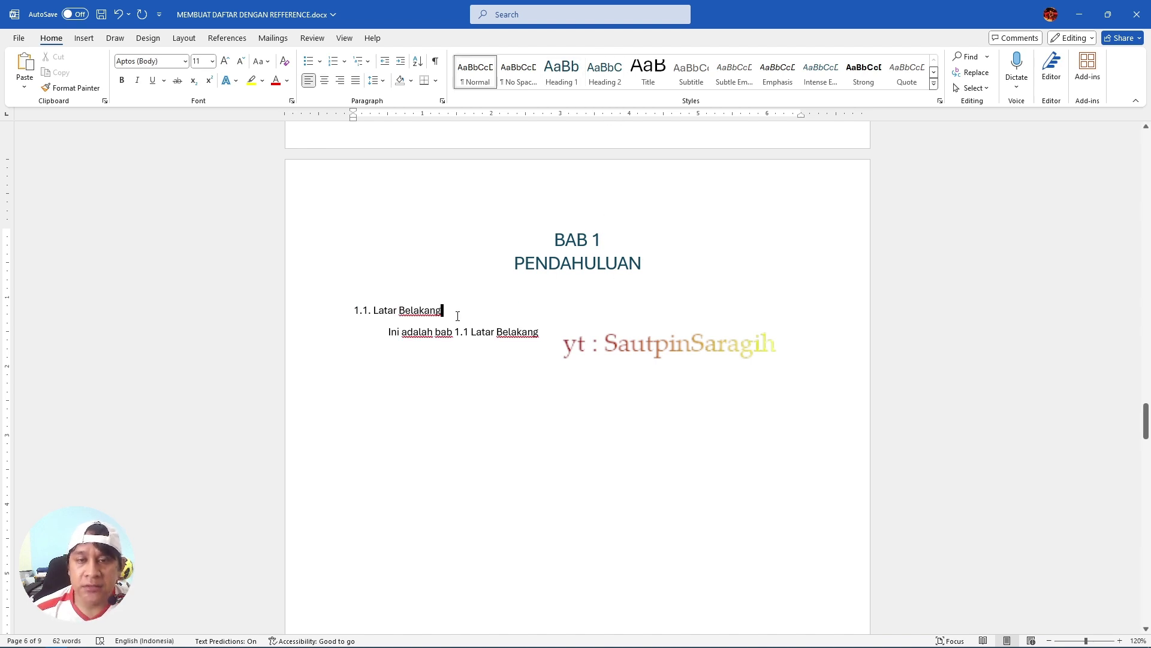
pyautogui.click(605, 70)
pyautogui.click(554, 336)
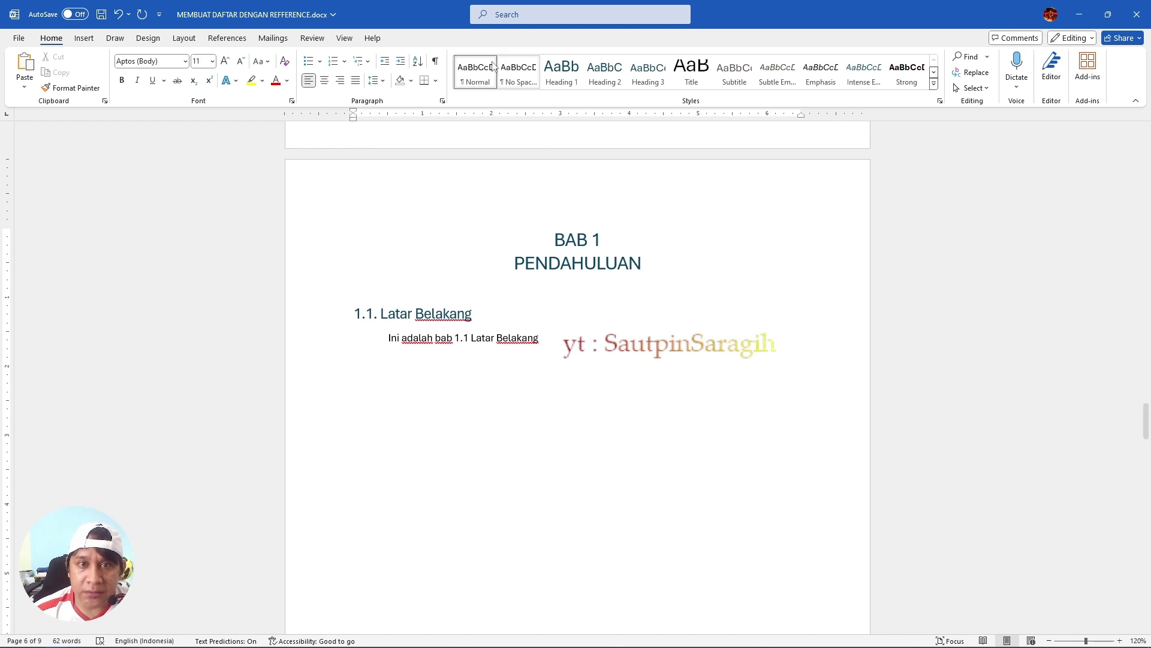
pyautogui.write('.')
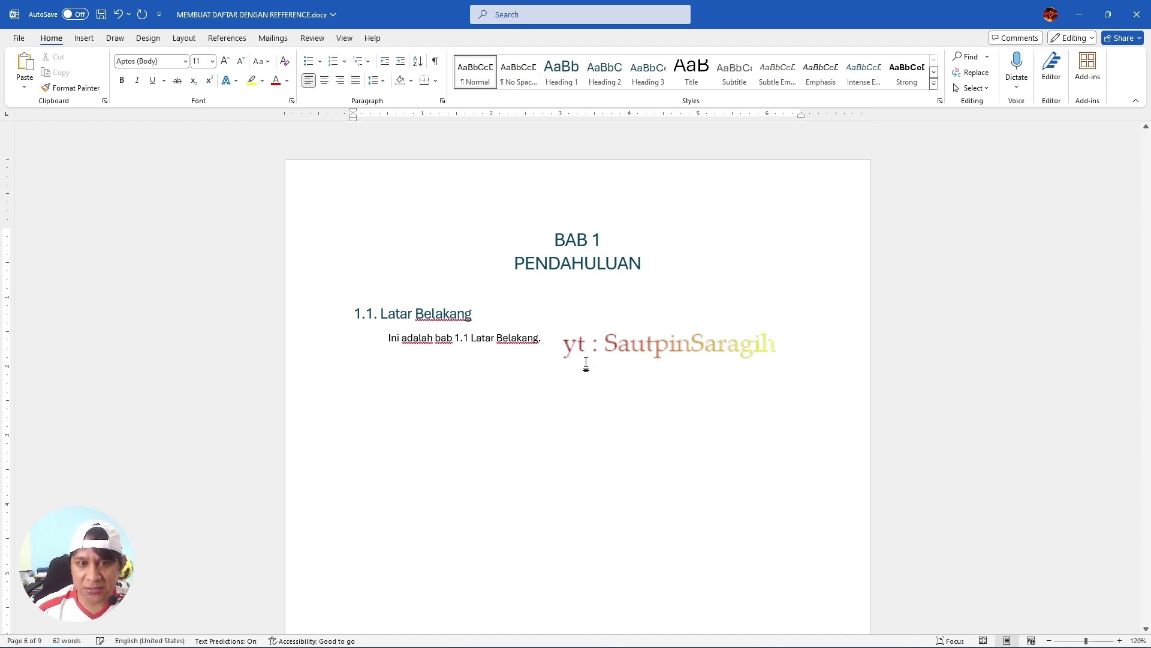
# - Insert a page break after the body sentence and add the subheading "1.2. Masalah" in Heading 2 on the new page
pyautogui.hotkey('ctrl', 'Return')
pyautogui.write('1,')
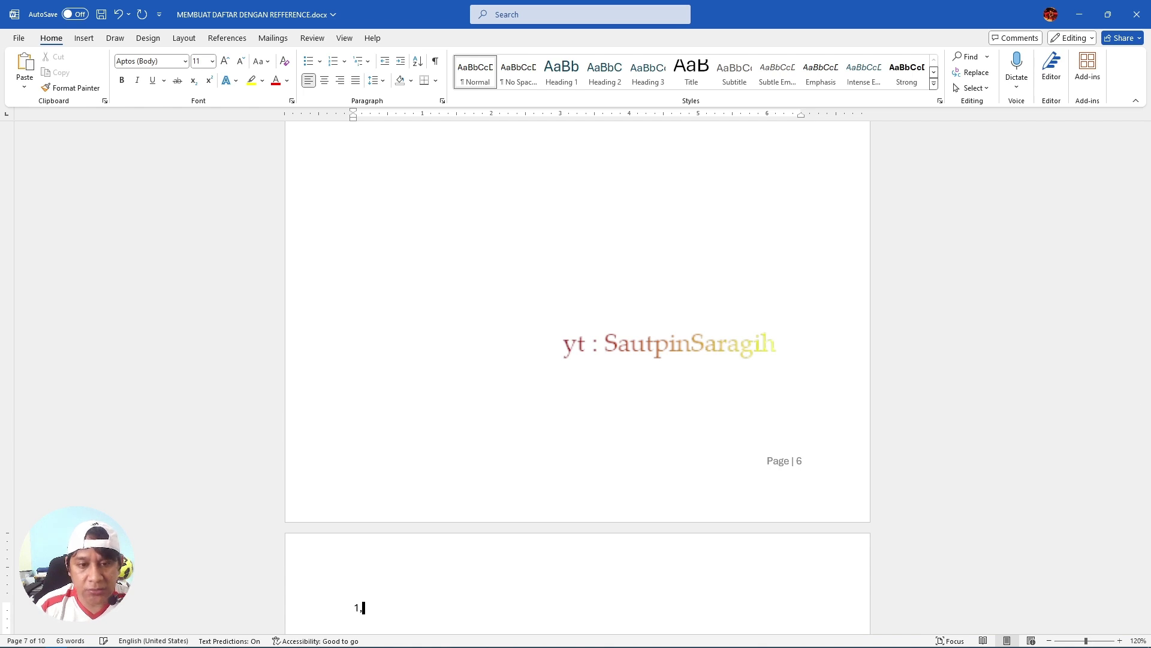
pyautogui.write('.')
pyautogui.press('BackSpace')
pyautogui.write('2')
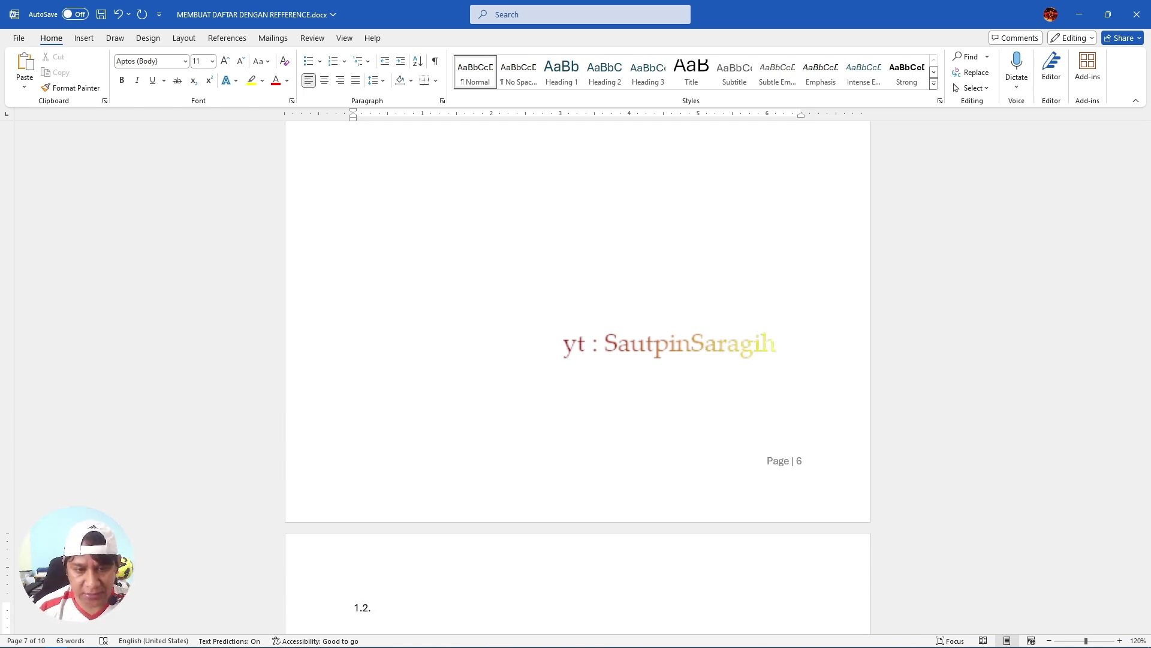
pyautogui.write('. Masalah')
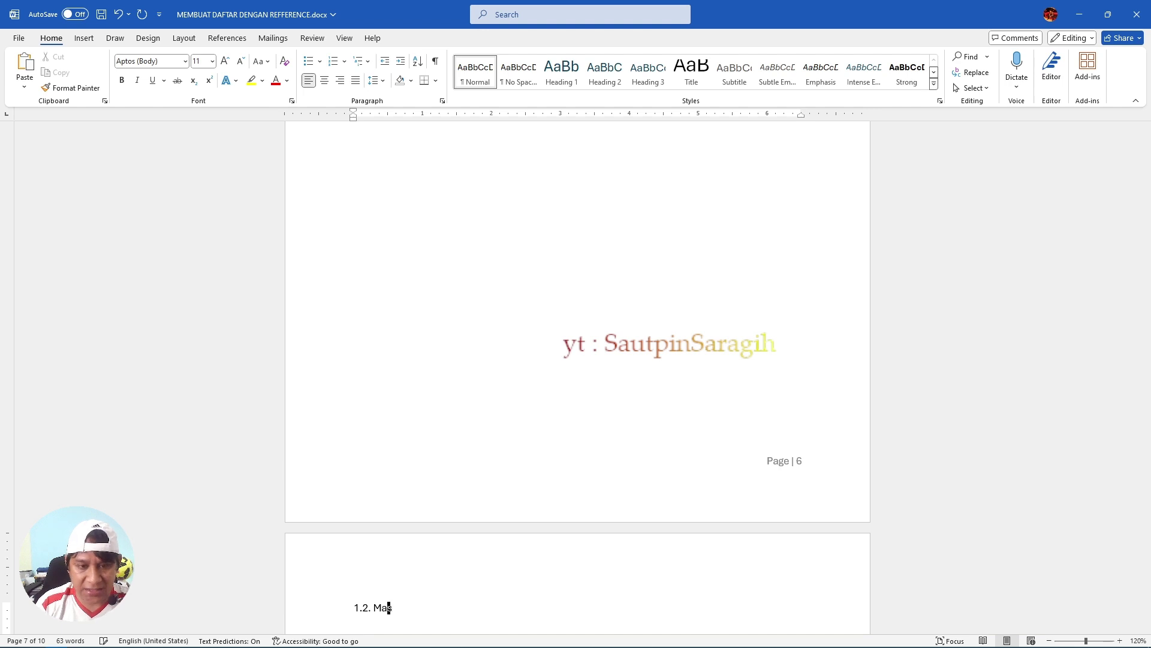
pyautogui.click(607, 69)
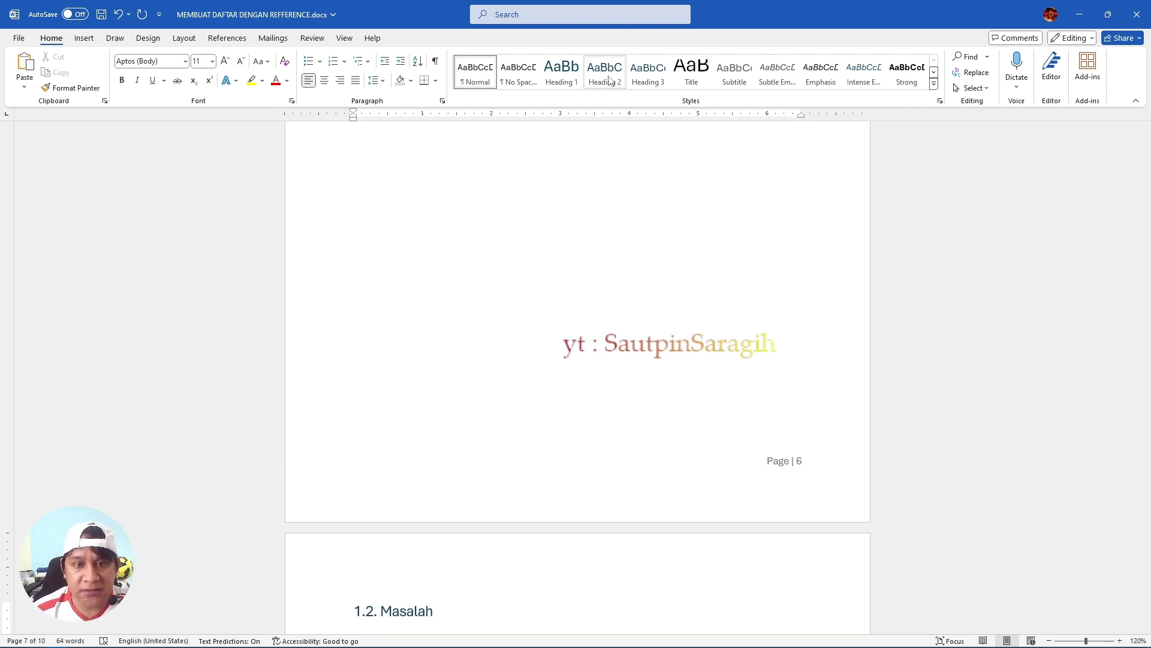
# - Add the subheading "2.1. Pustaka Utama" in Heading 2 below the BAB 2 PUSTAKA title
pyautogui.scroll(1, 470, 542)
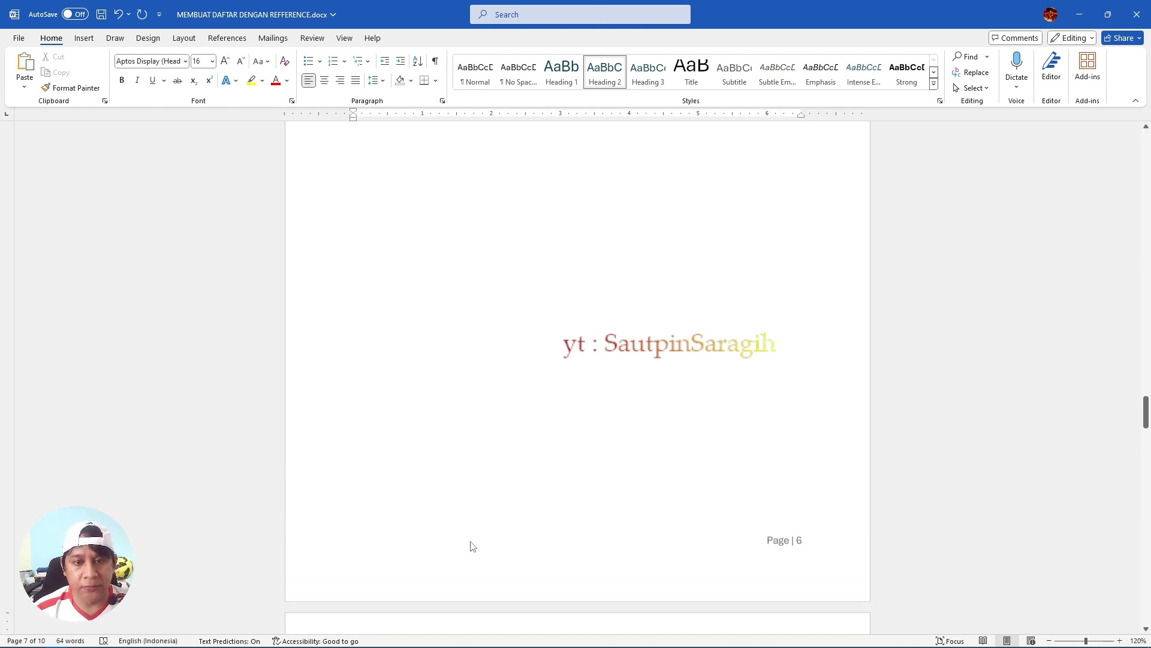
pyautogui.scroll(-12, 470, 543)
pyautogui.scroll(-3, 484, 524)
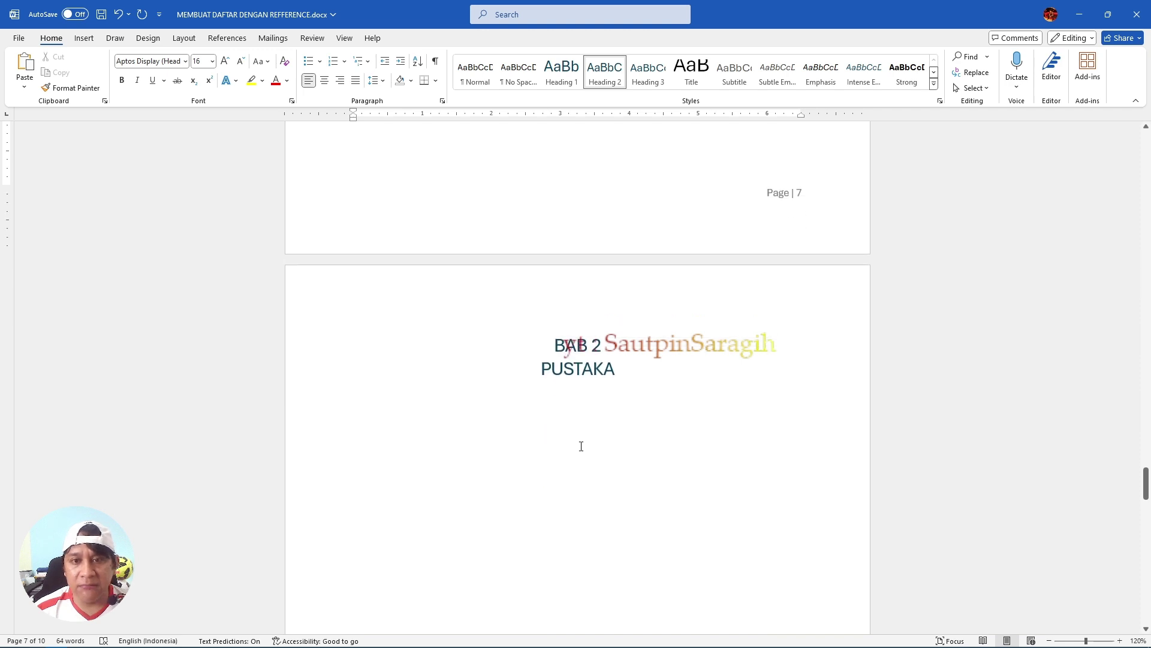
pyautogui.click(639, 378)
pyautogui.press('Return')
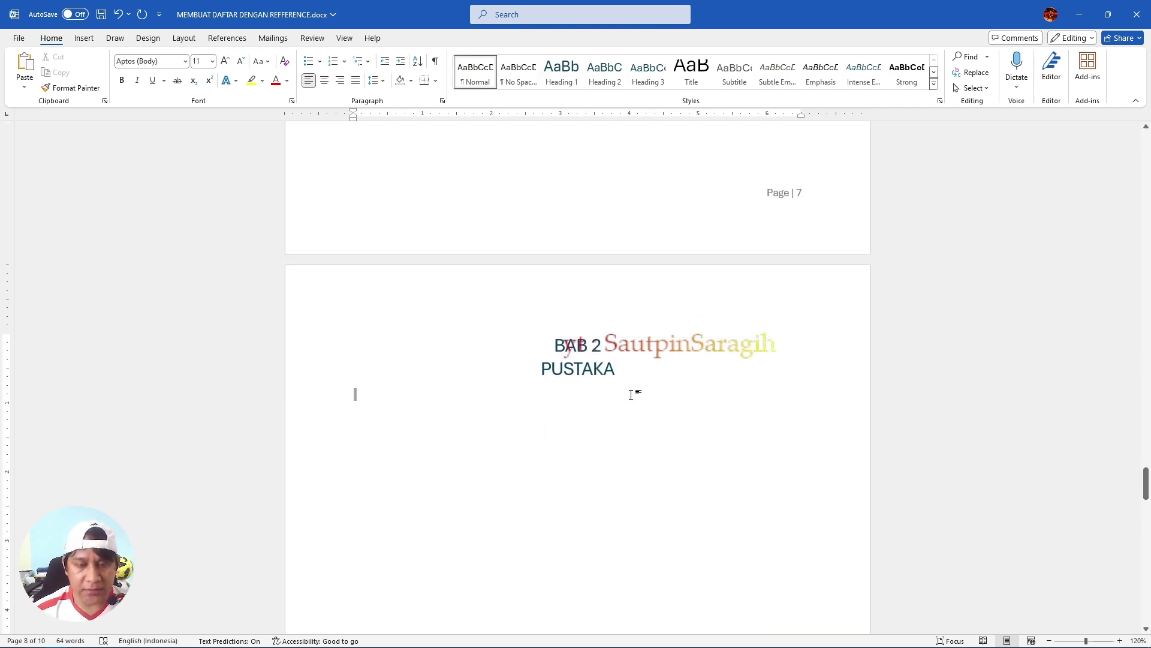
pyautogui.write('2.1.')
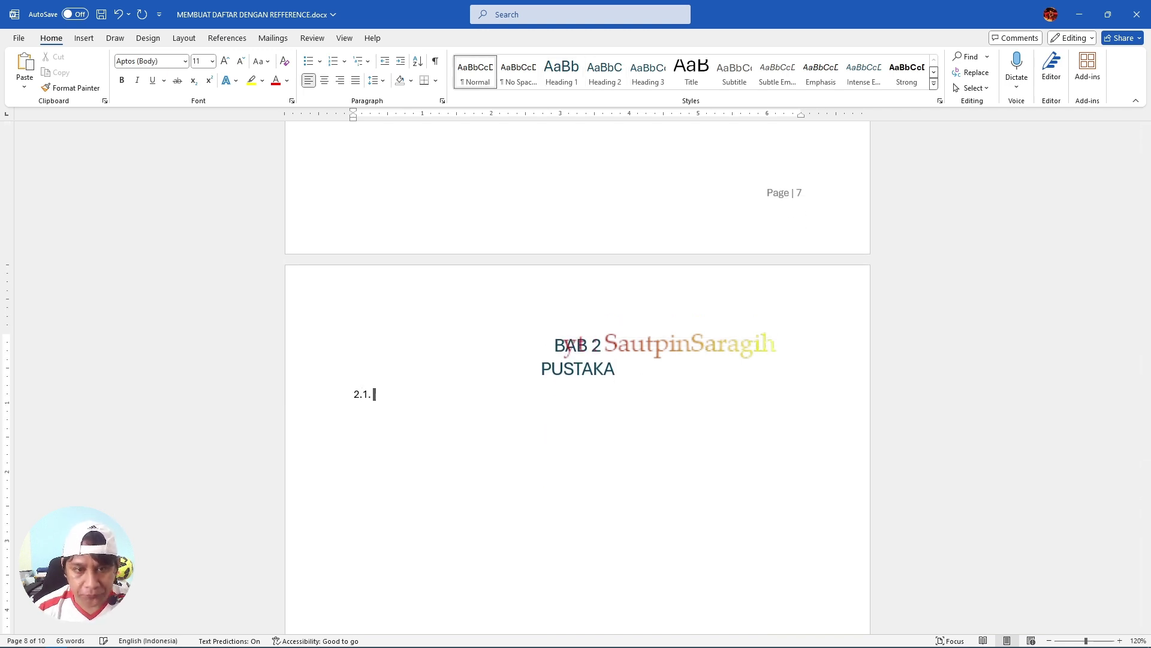
pyautogui.write(' Pu')
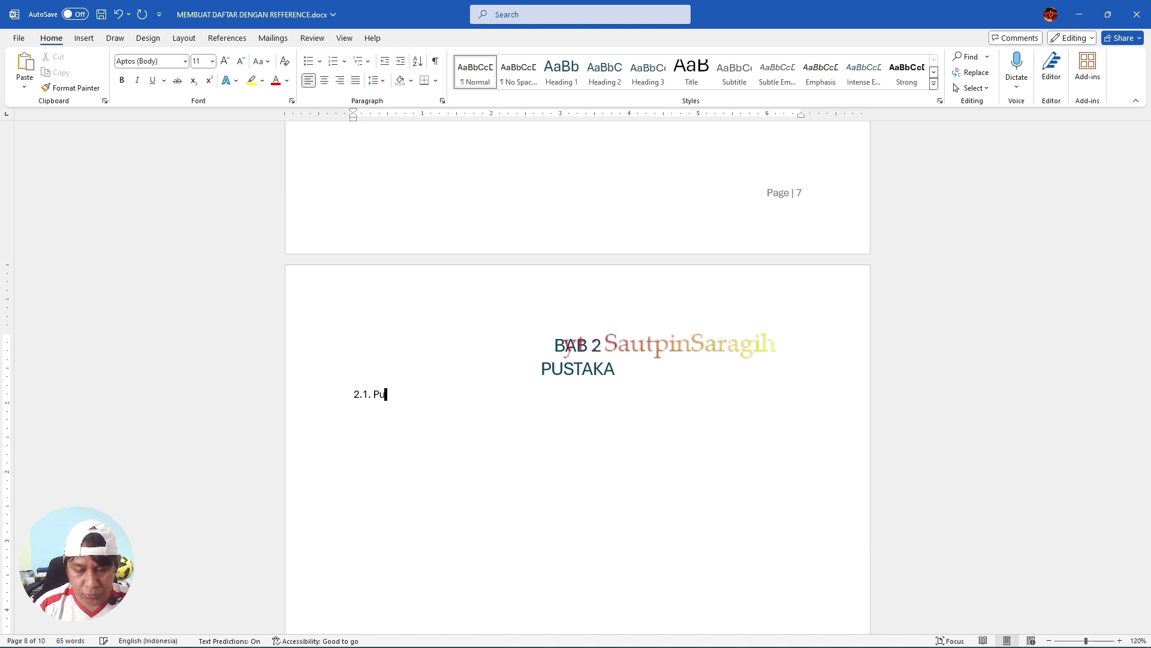
pyautogui.write('staka Utama')
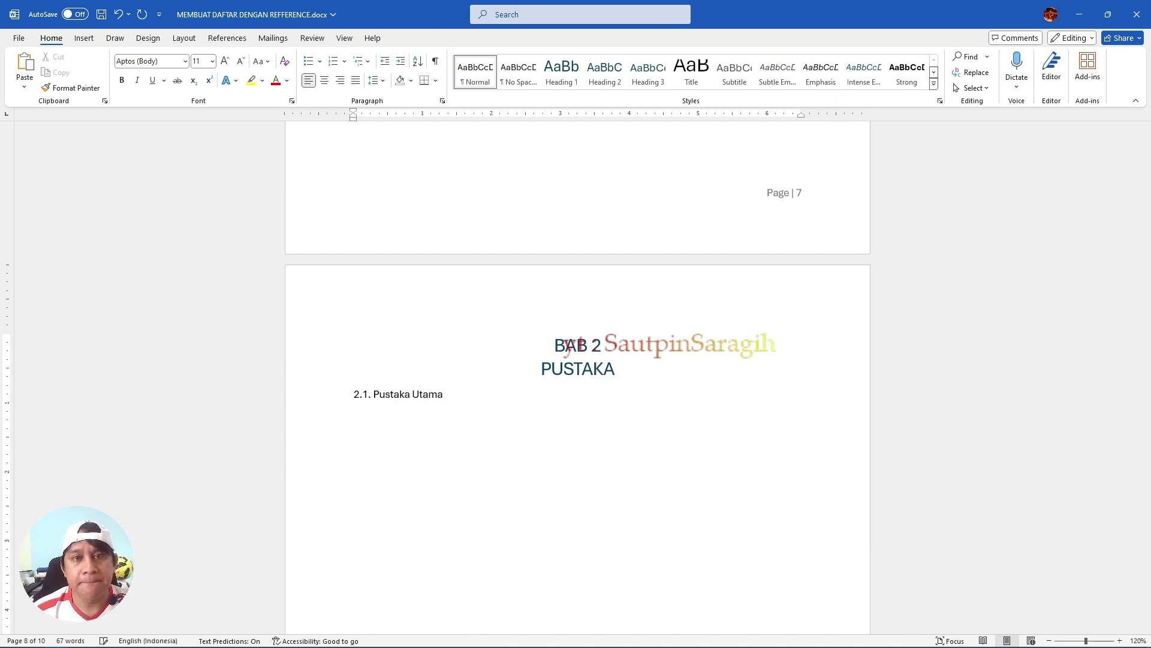
pyautogui.click(608, 83)
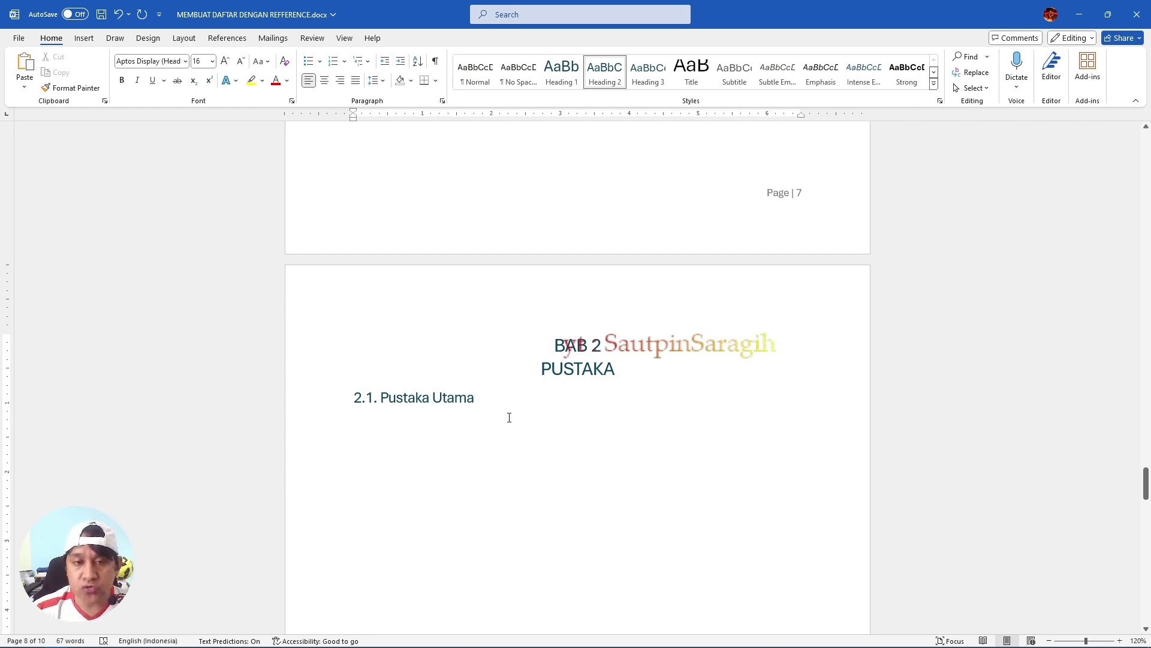
# - Write the indented sentence "Teks ini adalah untuk Pustaka utama" under the 2.1. subheading
pyautogui.press('Return')
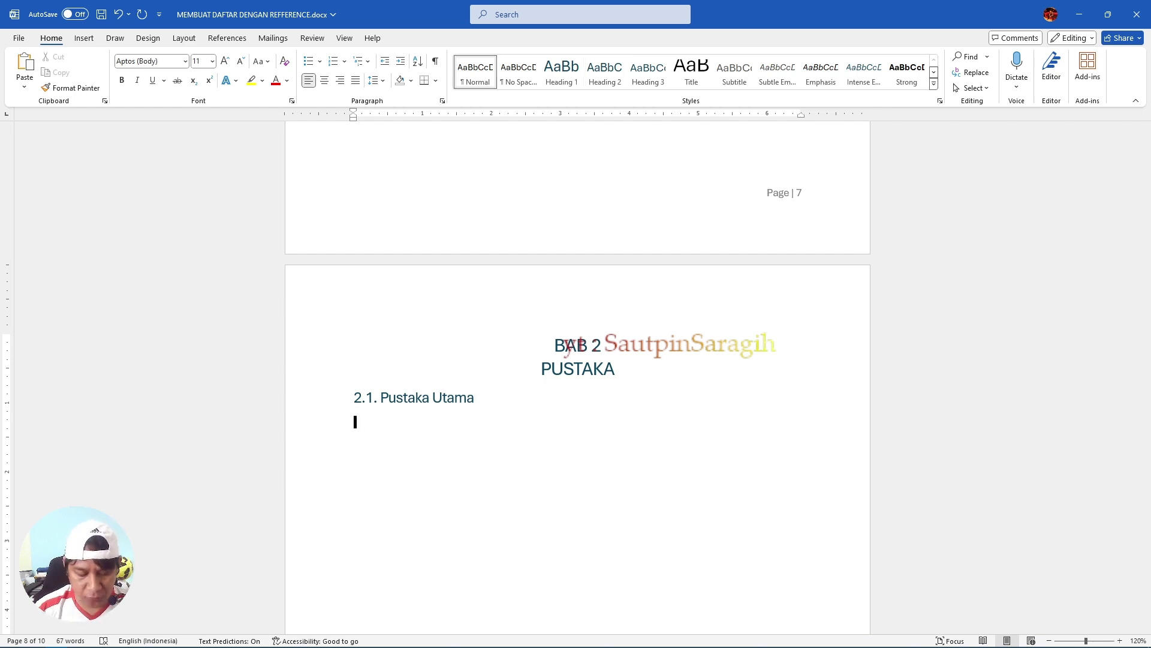
pyautogui.press('Tab')
pyautogui.write('T')
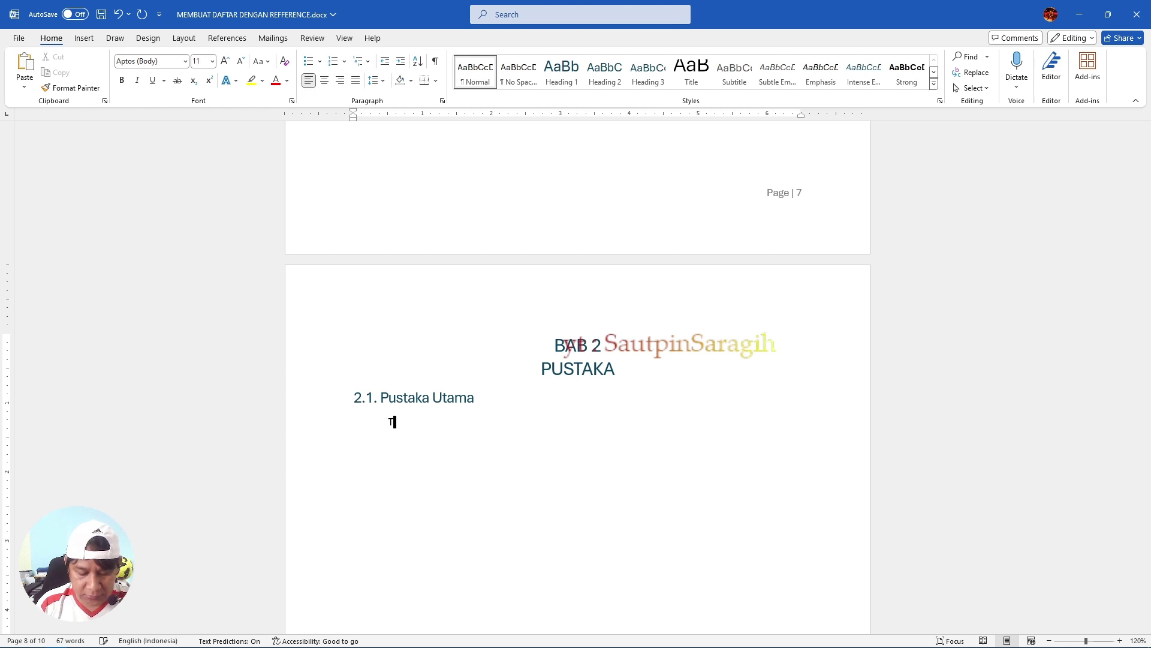
pyautogui.write('eks ini adalah untuk ')
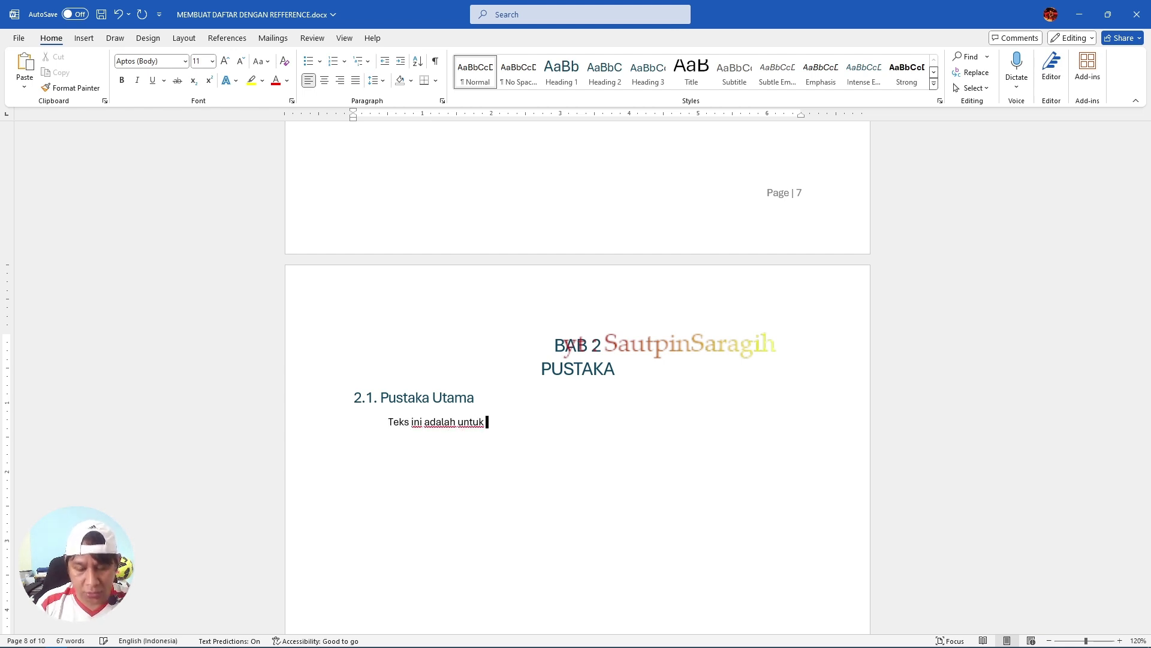
pyautogui.write('pustak')
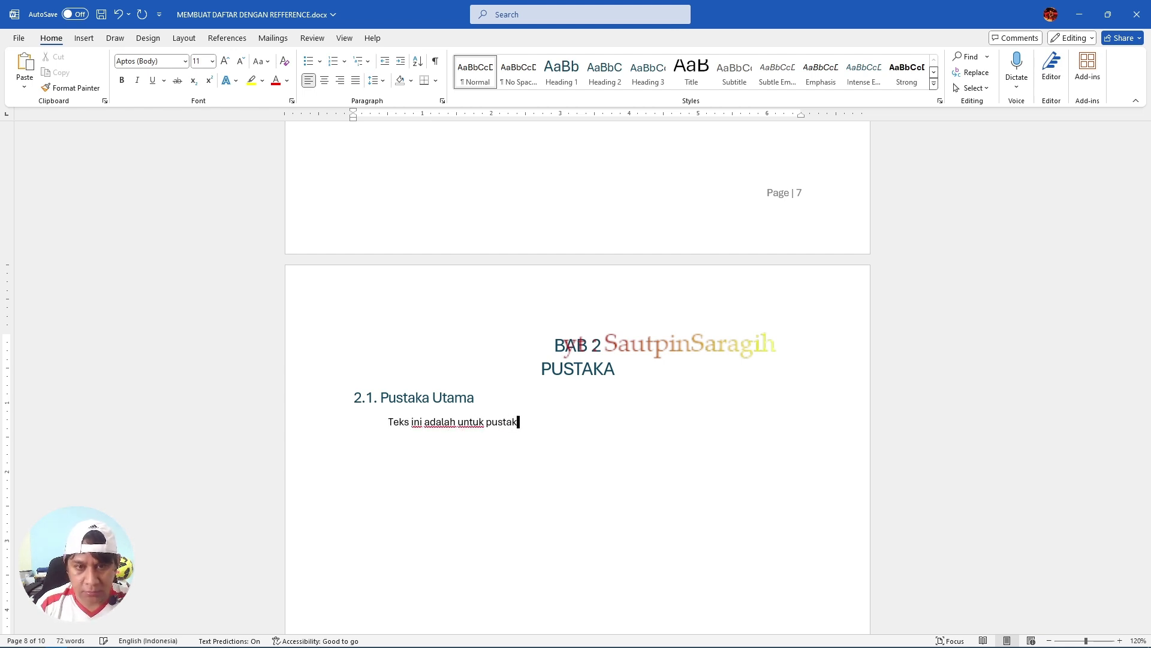
pyautogui.write('a utama')
# - Add the sub-subheading "2.1.1. Pustaka utama Teori" on a new line below the body sentence and apply the Heading 3 style
pyautogui.press('Return')
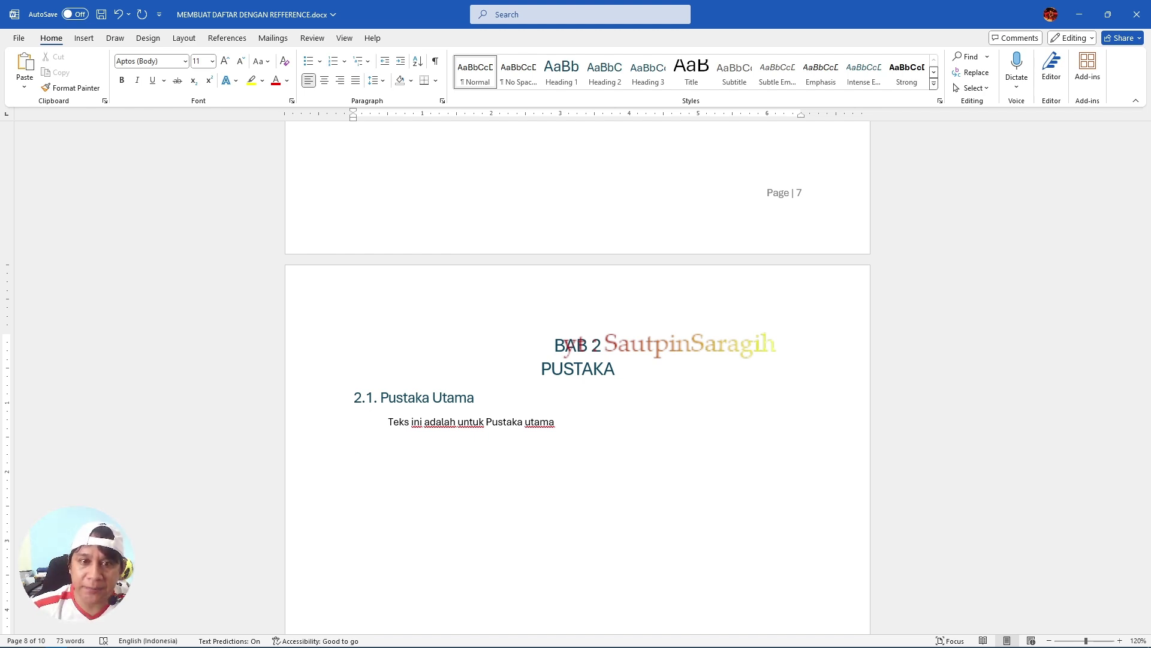
pyautogui.write('2.1')
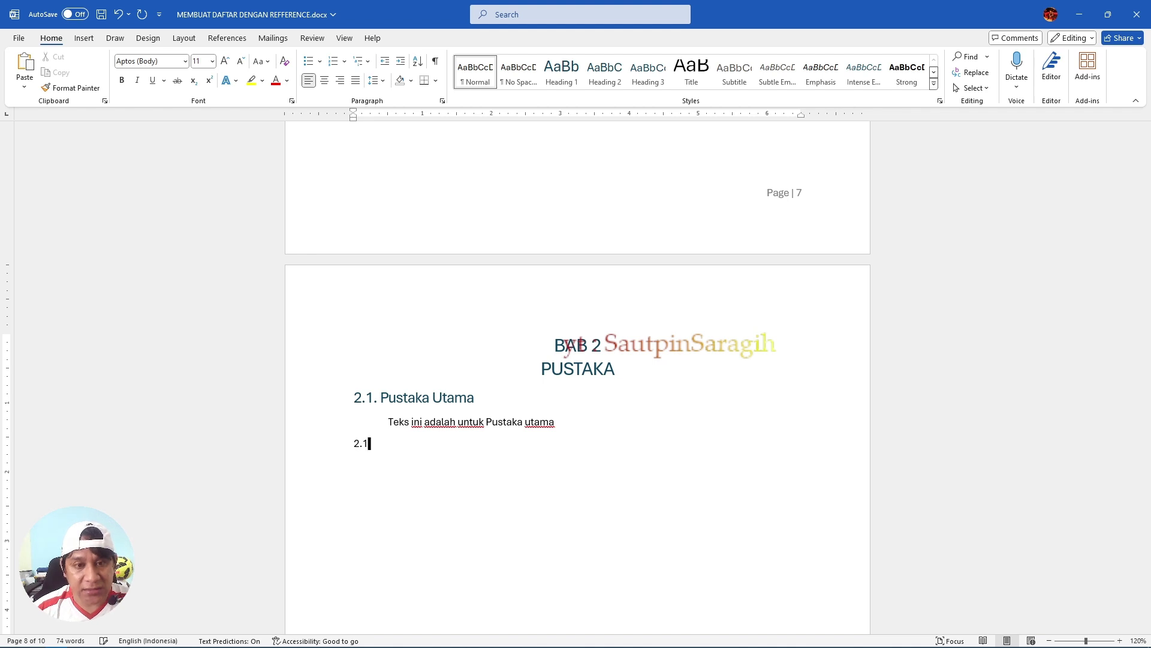
pyautogui.write('.1')
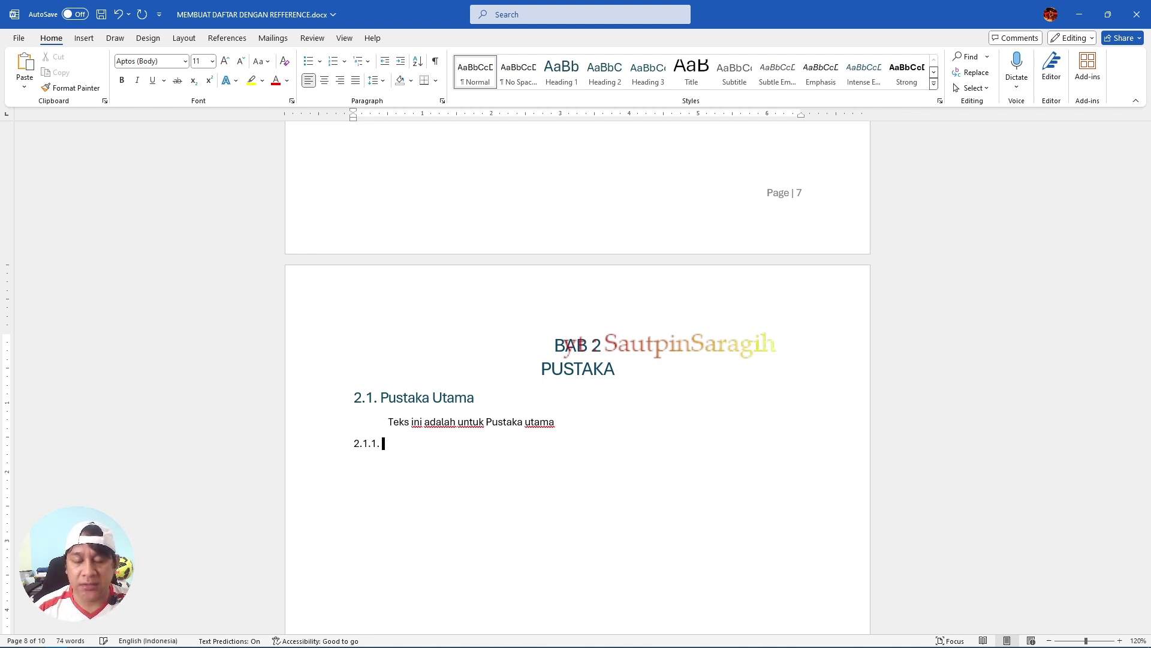
pyautogui.write('. Pustaka')
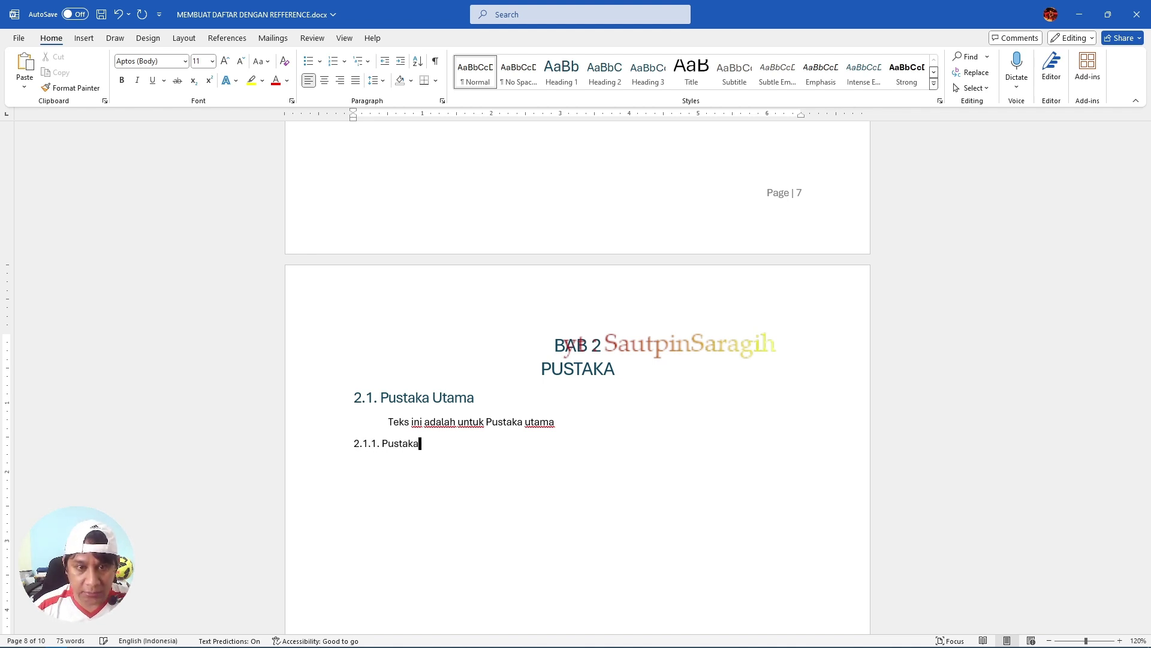
pyautogui.write(' utama Ke')
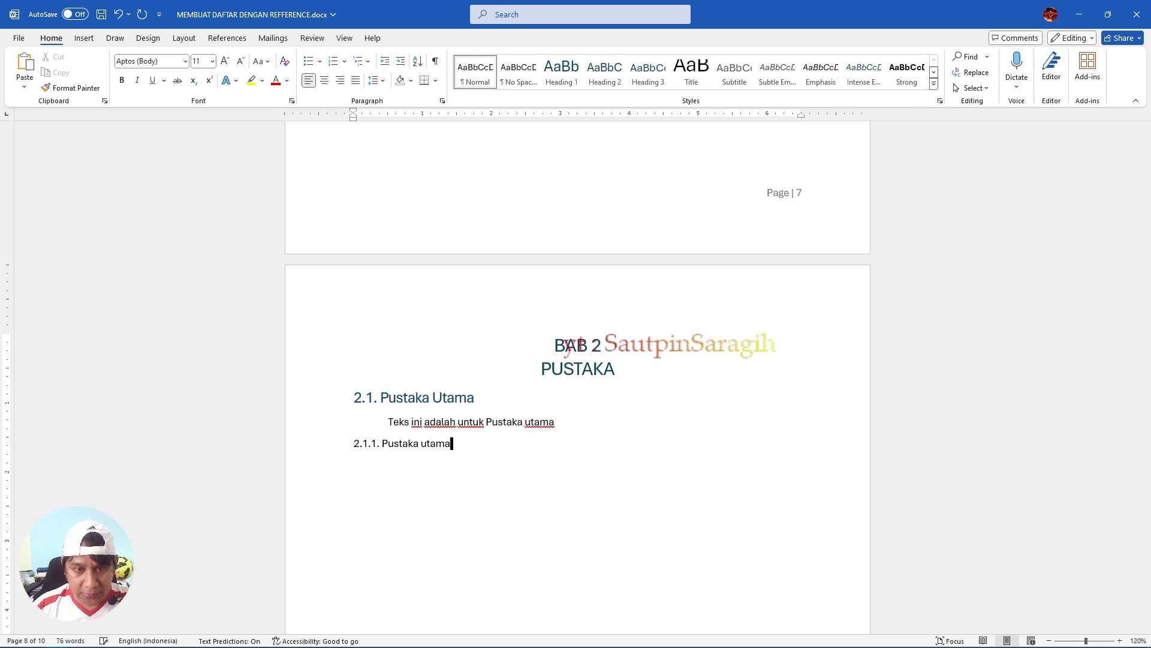
pyautogui.press('BackSpace')
pyautogui.press('BackSpace')
pyautogui.write('T')
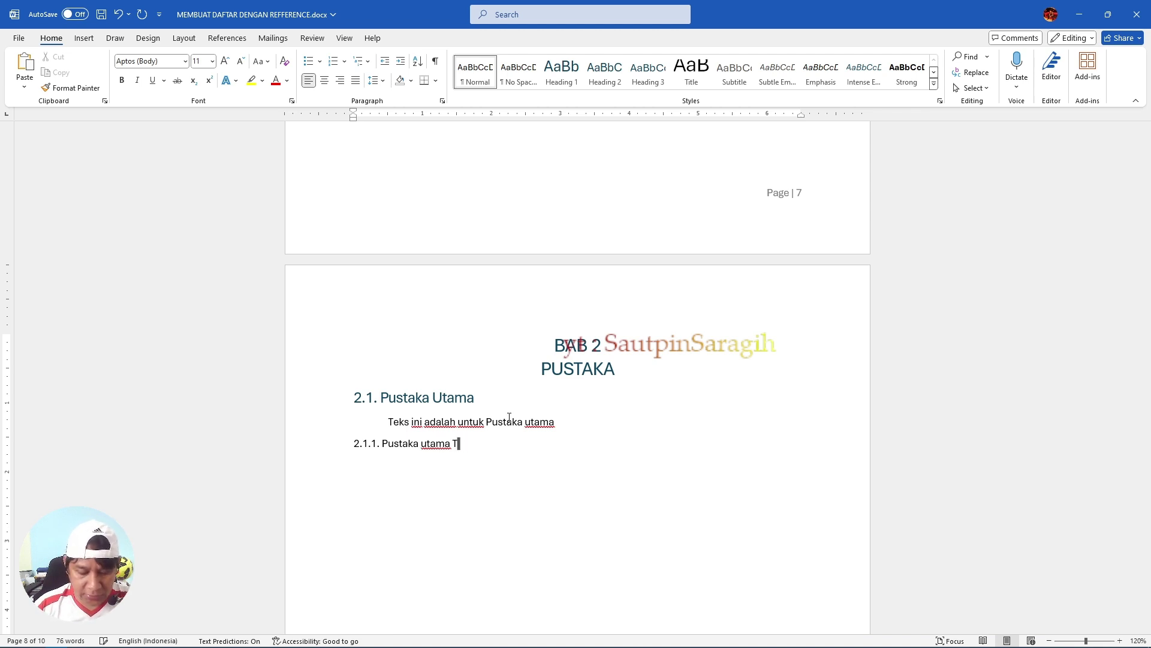
pyautogui.write('eori')
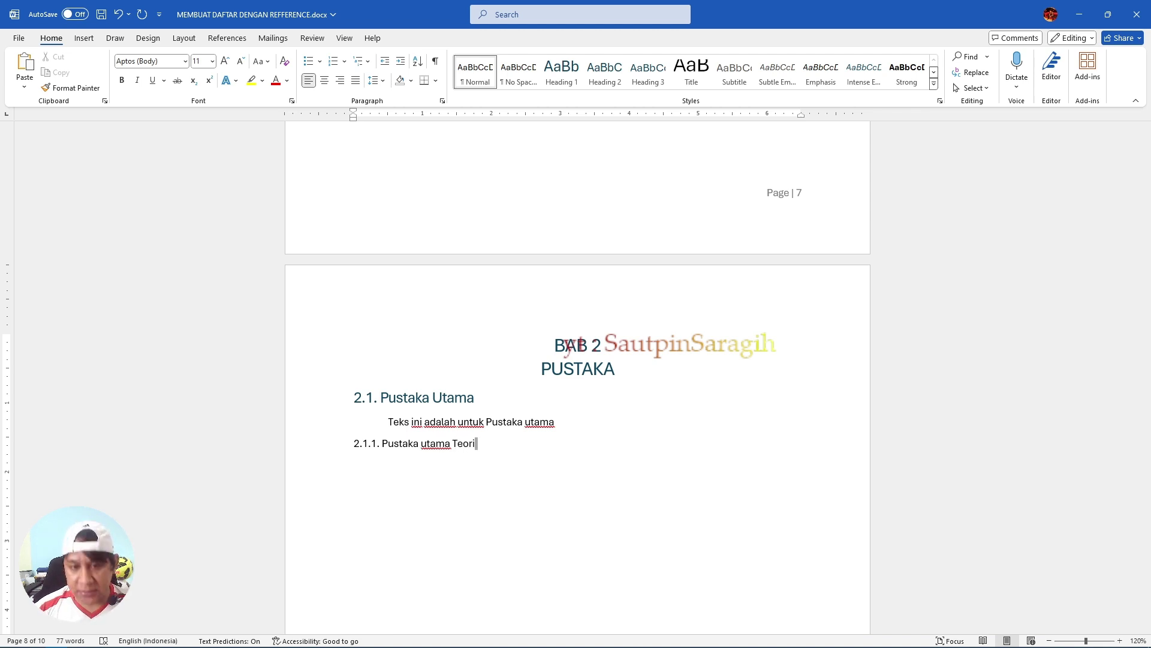
pyautogui.moveTo(488, 430)
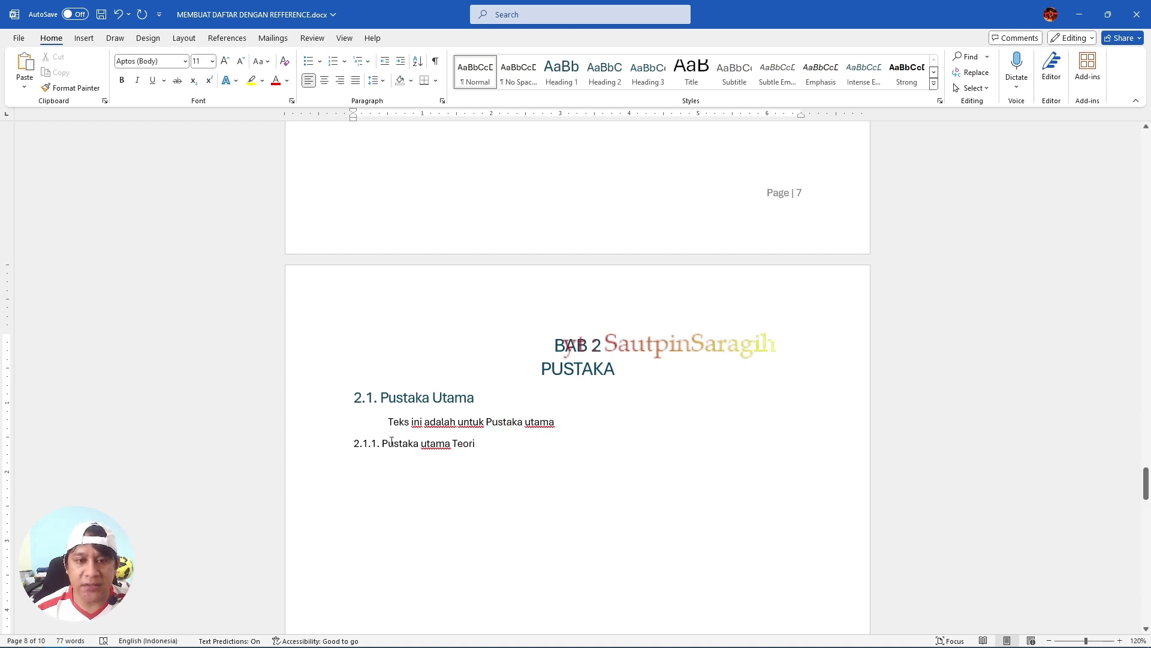
pyautogui.click(358, 445)
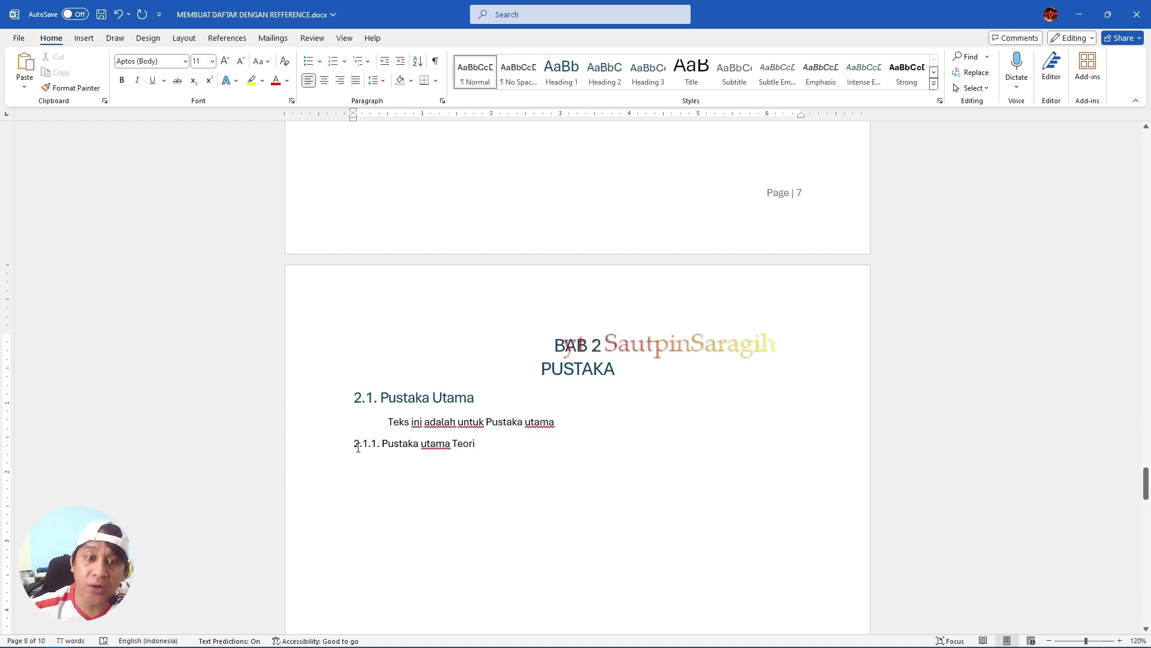
pyautogui.click(646, 84)
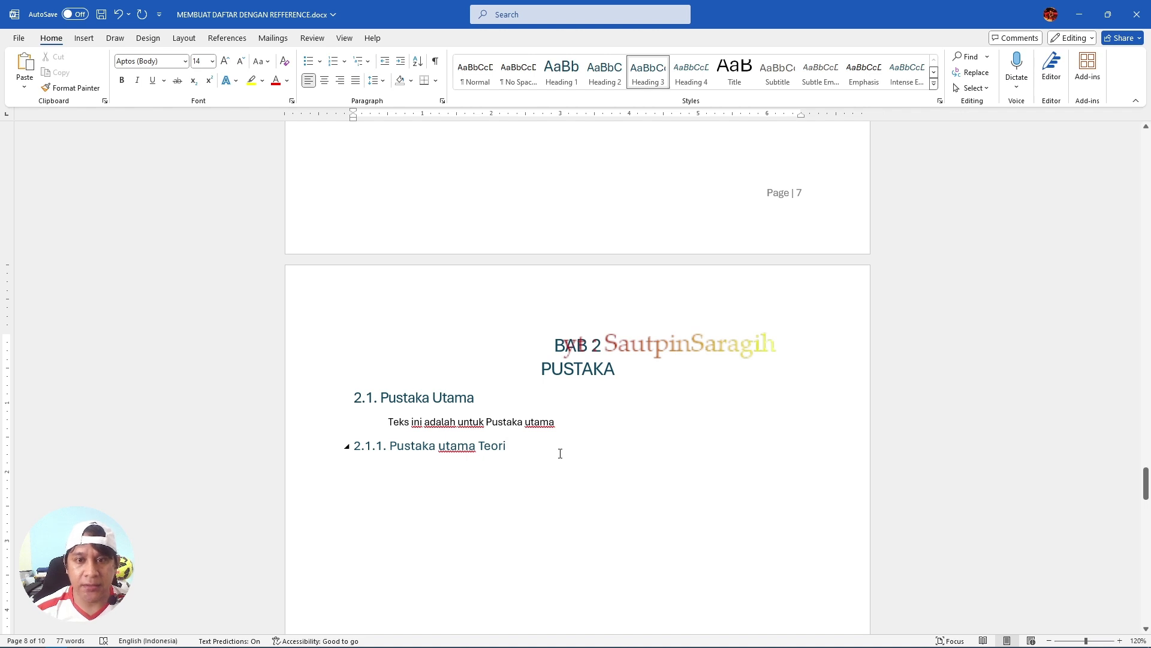
# - Add a line reading "3.1 Hasil" below the BAB 3 HASIL DAN PEMBAHASAN title
pyautogui.scroll(-10, 560, 453)
pyautogui.scroll(-2, 606, 401)
pyautogui.click(684, 262)
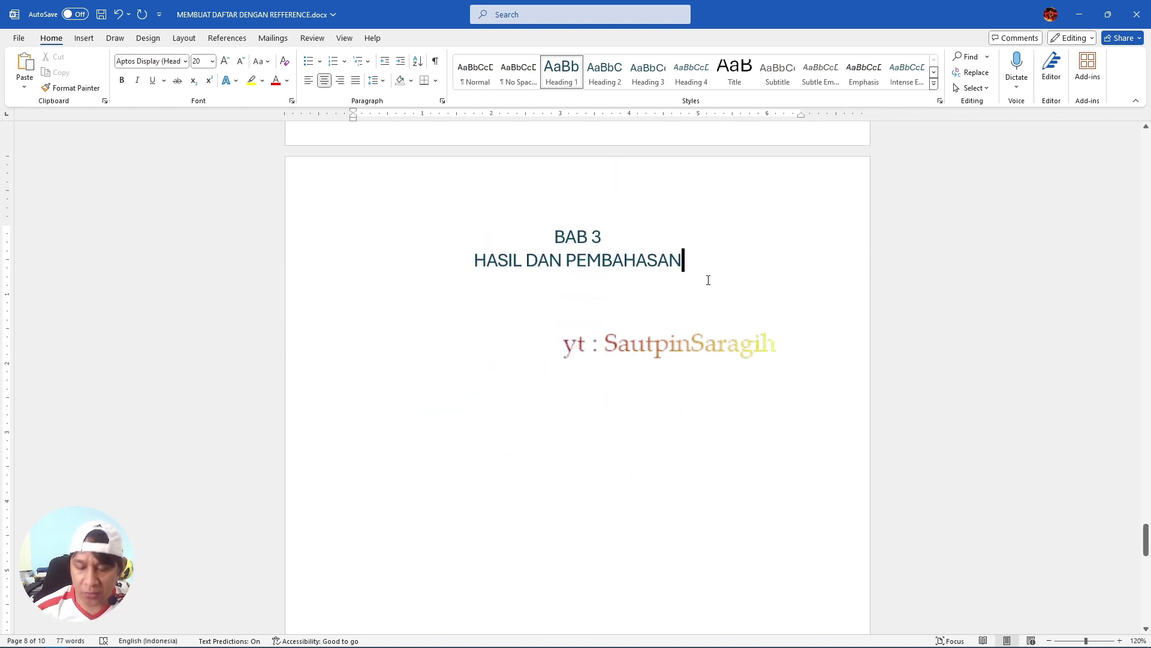
pyautogui.press('Return')
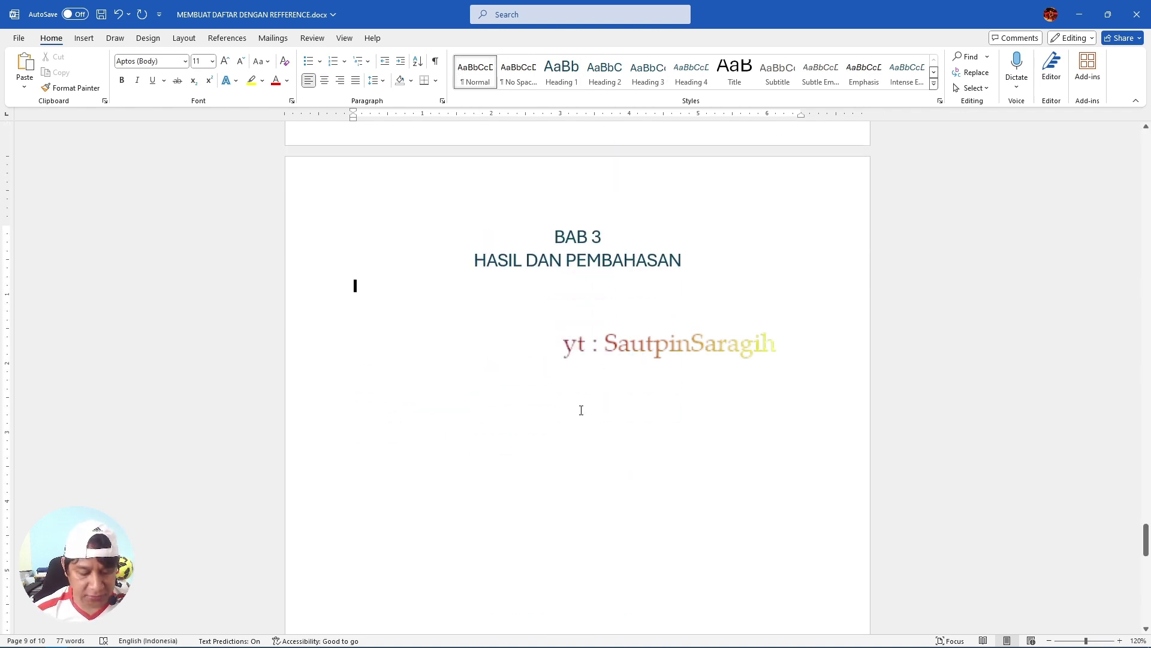
pyautogui.write('3.1')
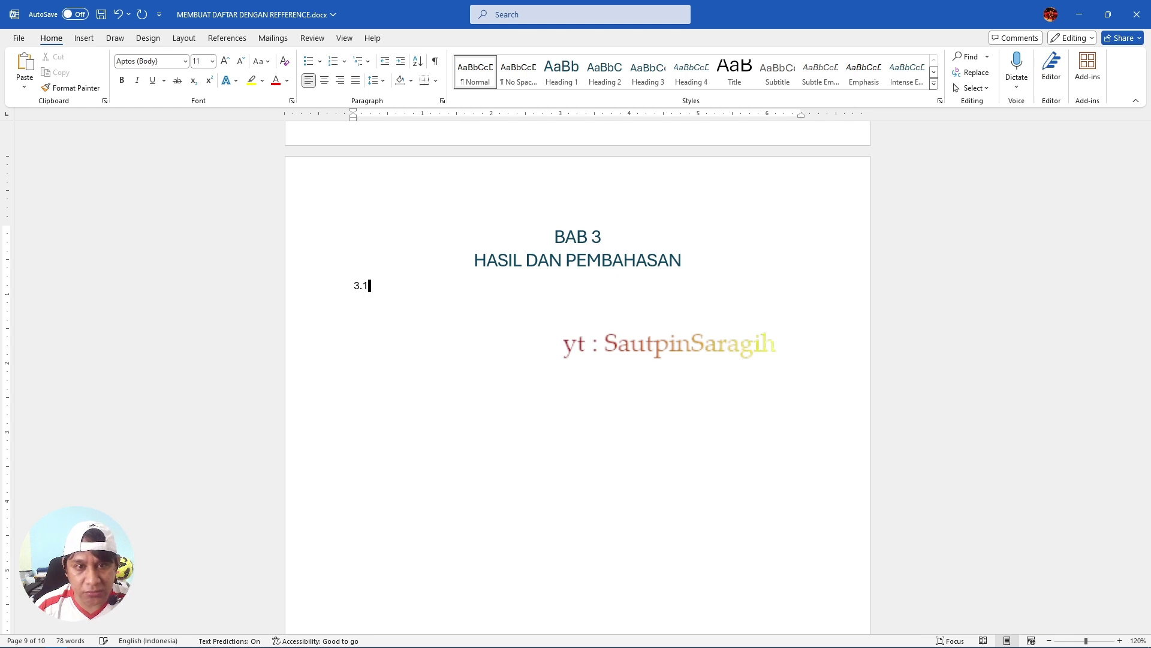
pyautogui.write(' Hasil')
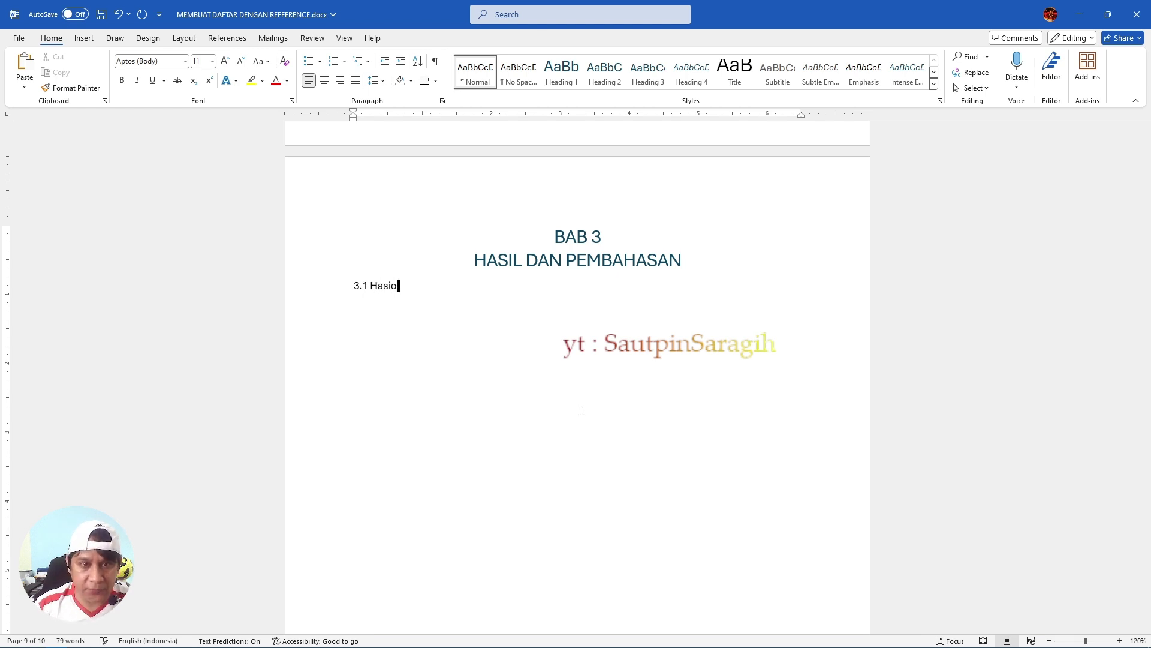
# - Insert the missing period after the number 3.1 and apply the Heading 2 style to "3.1. Hasil"
pyautogui.press('Left')
pyautogui.press('Left')
pyautogui.press('Left')
pyautogui.press('Left')
pyautogui.press('Left')
pyautogui.press('Left')
pyautogui.press('Left')
pyautogui.press('Right')
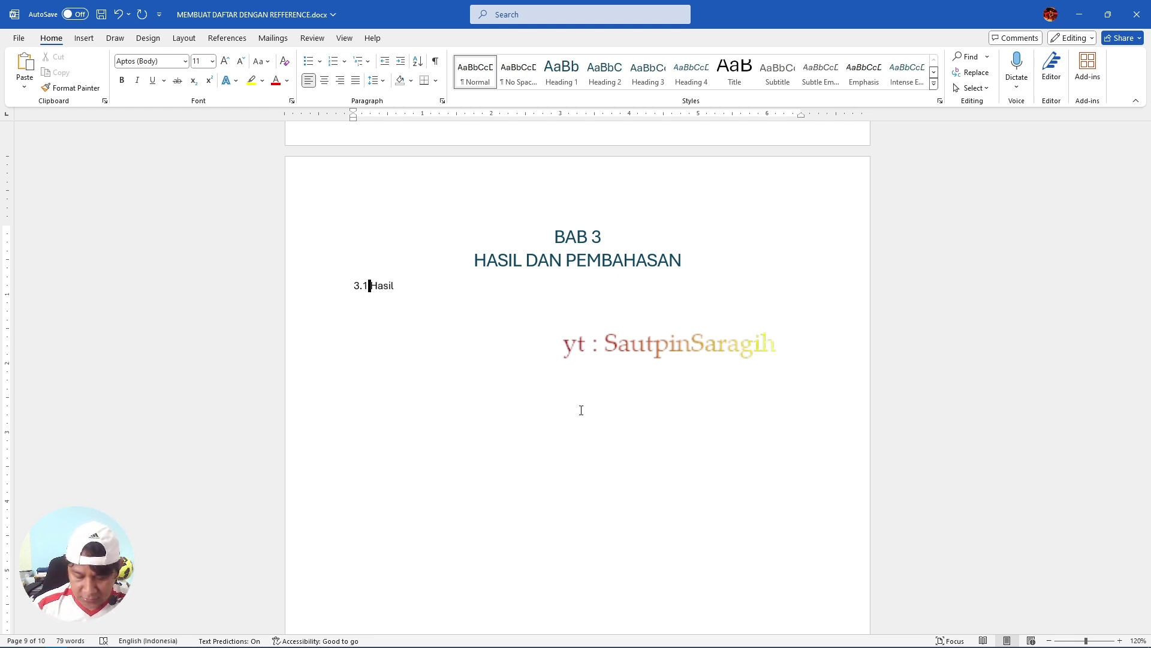
pyautogui.write('.')
pyautogui.press('End')
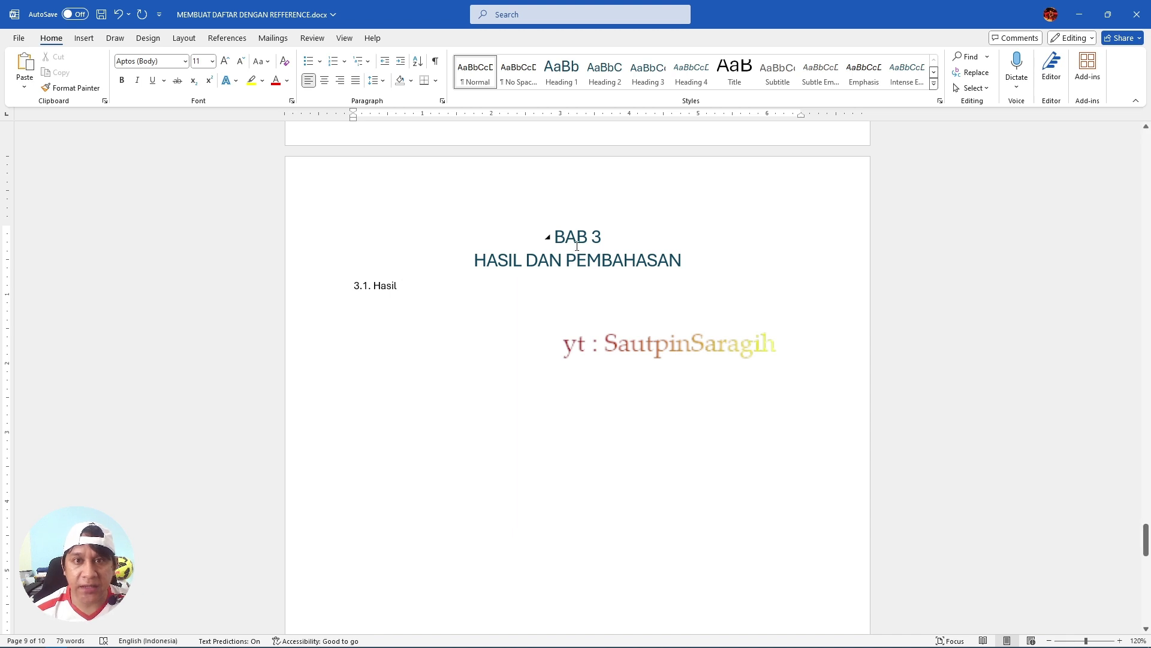
pyautogui.click(604, 70)
# - Add the line "3.1.1. Hasil Penelitian" below "3.1. Hasil" and apply the Heading 3 style to it
pyautogui.press('Return')
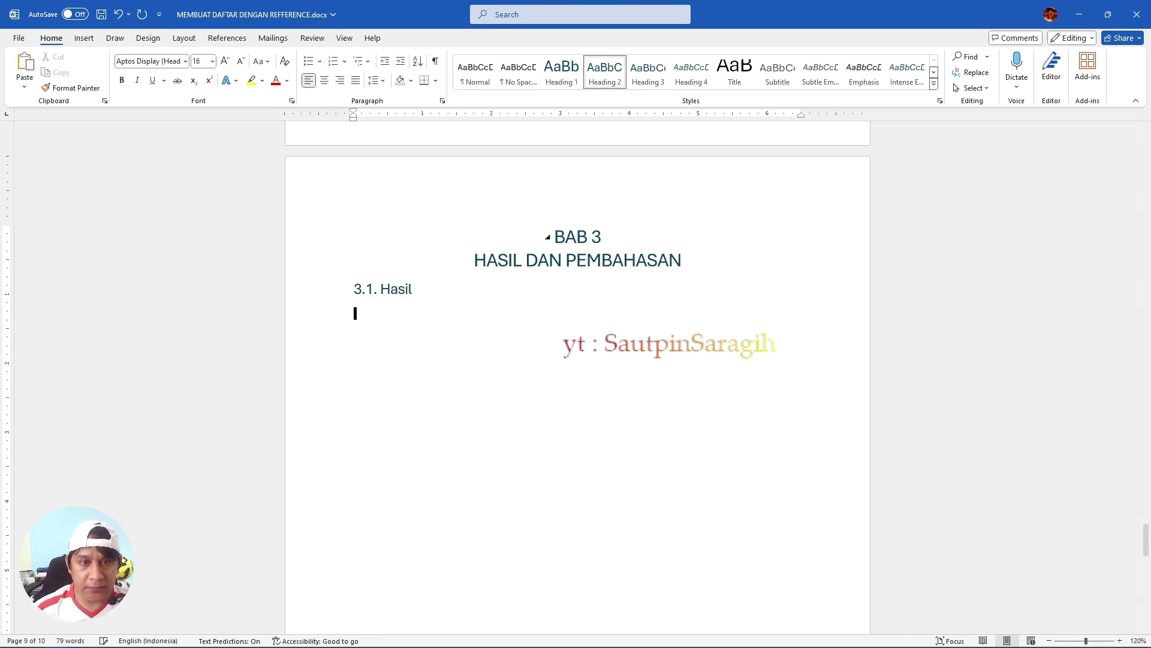
pyautogui.write('3.1.1')
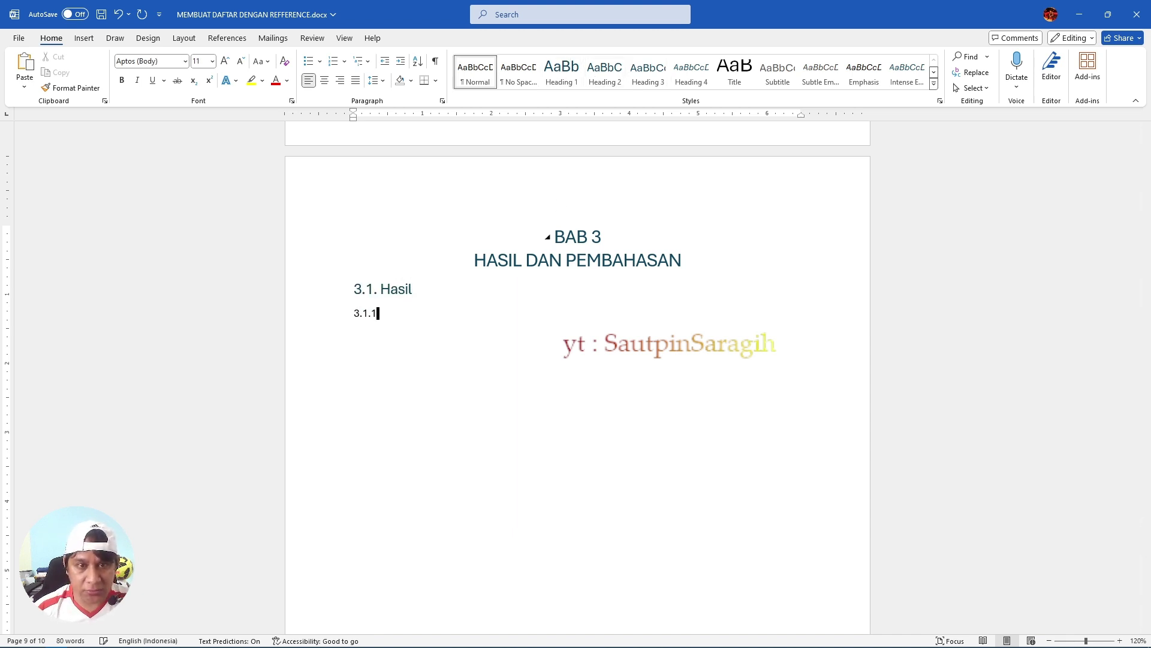
pyautogui.write('. Hasil')
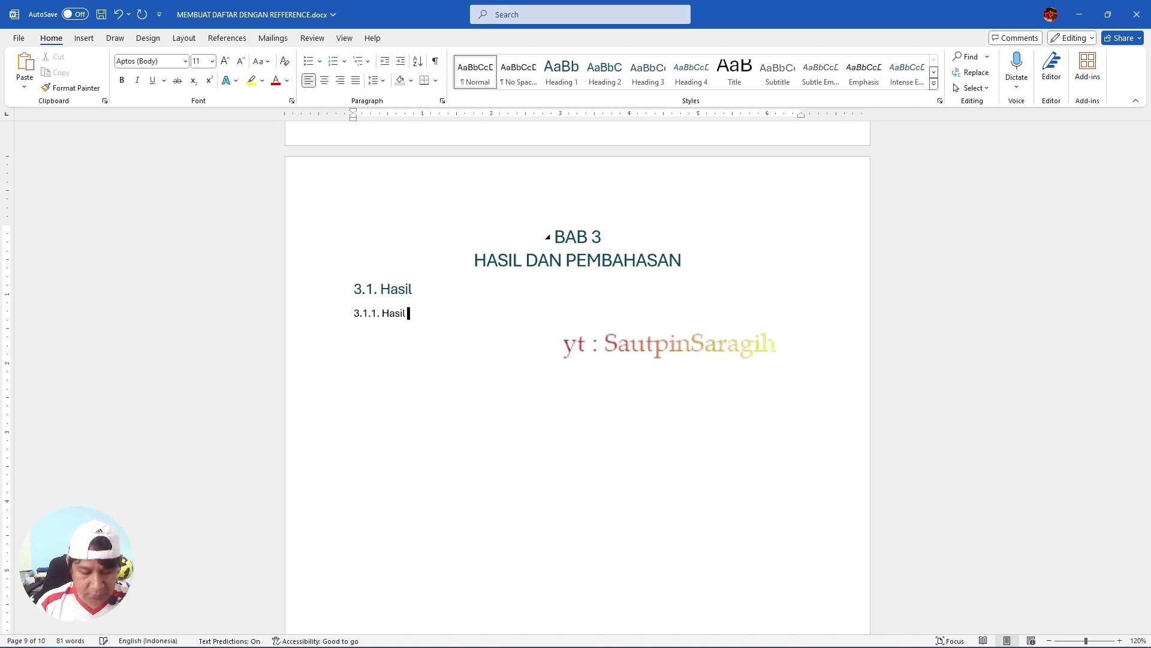
pyautogui.write(' Penlei')
pyautogui.press('BackSpace')
pyautogui.press('BackSpace')
pyautogui.press('BackSpace')
pyautogui.press('BackSpace')
pyautogui.press('BackSpace')
pyautogui.write('e')
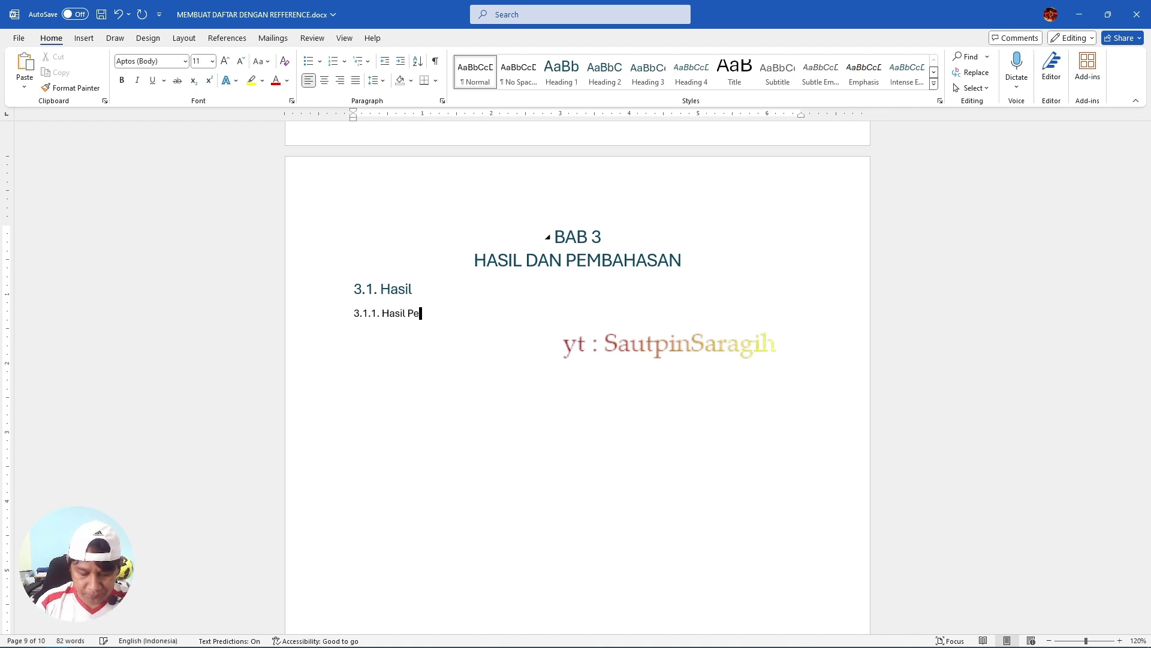
pyautogui.write('nelitian')
pyautogui.click(562, 72)
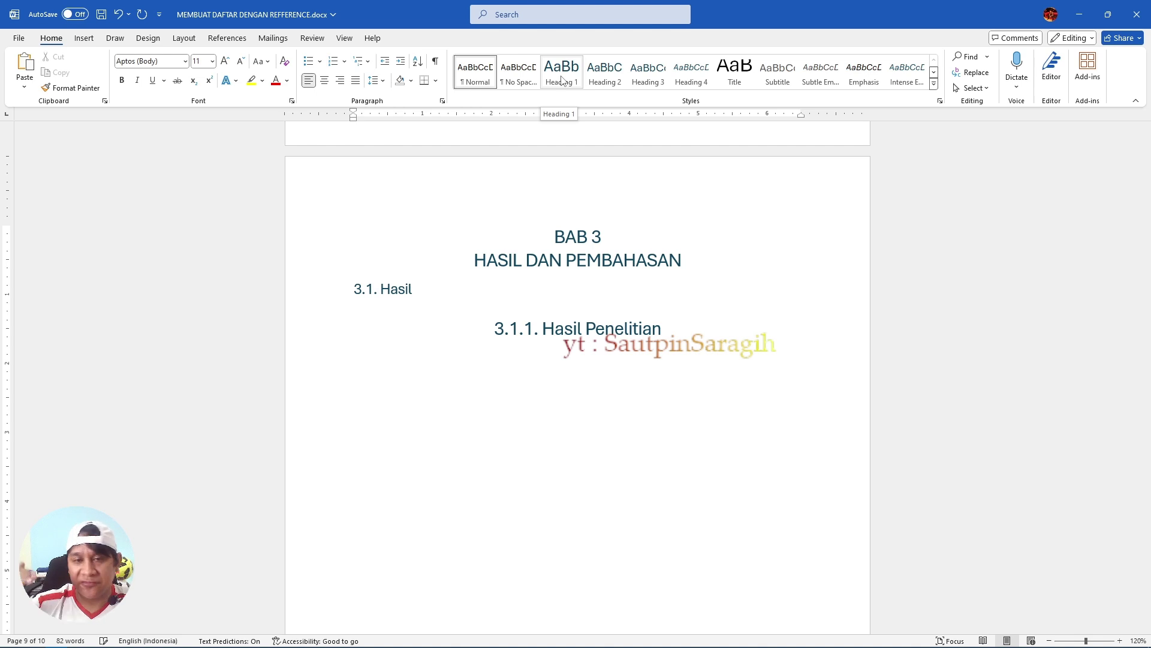
pyautogui.click(663, 71)
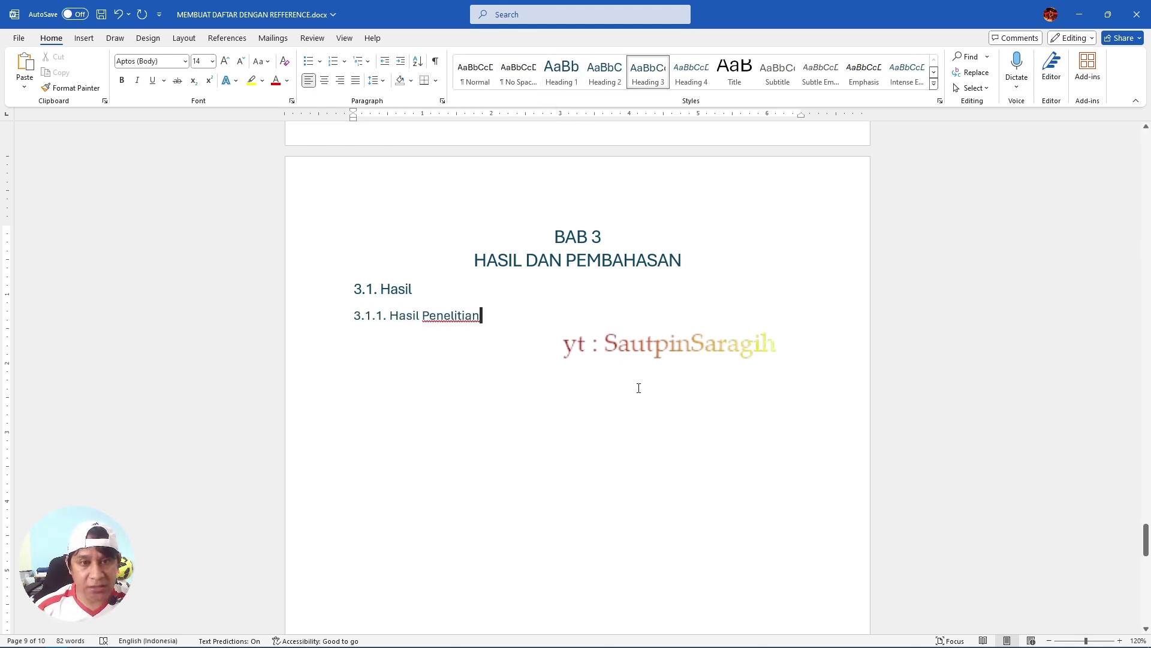
# - Add the subheading "3.2. Pembahasan" at the top of the page after page 9 and apply the Heading 2 style
pyautogui.scroll(-5, 639, 388)
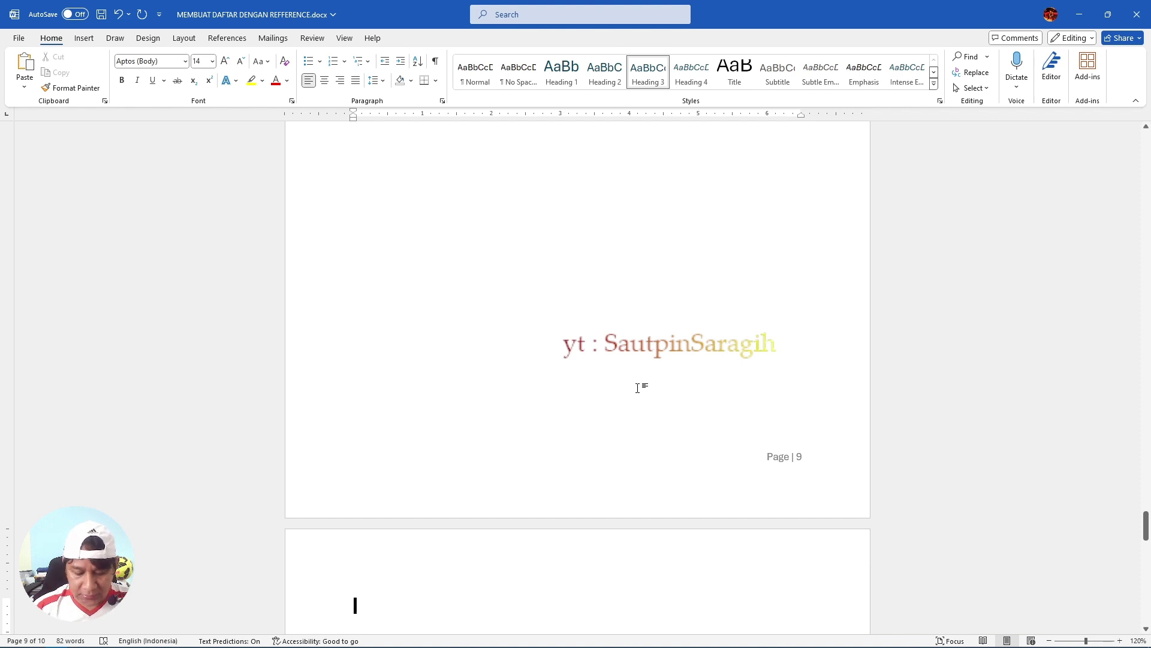
pyautogui.write('3.2.')
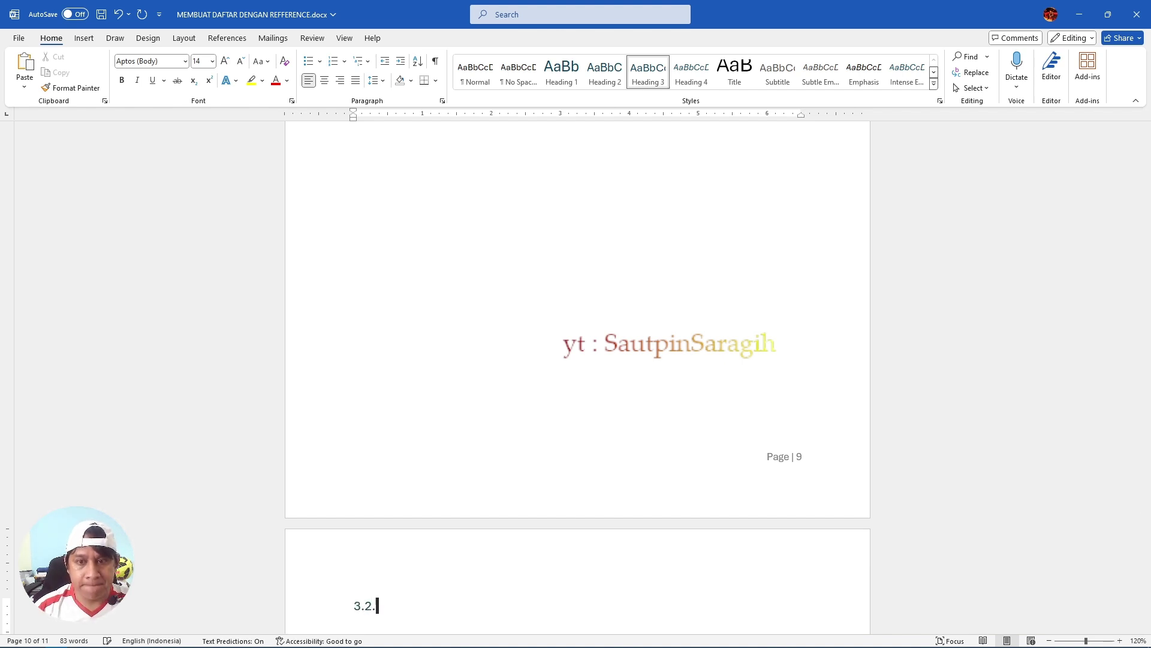
pyautogui.hotkey('ctrl', 'alt', '2')
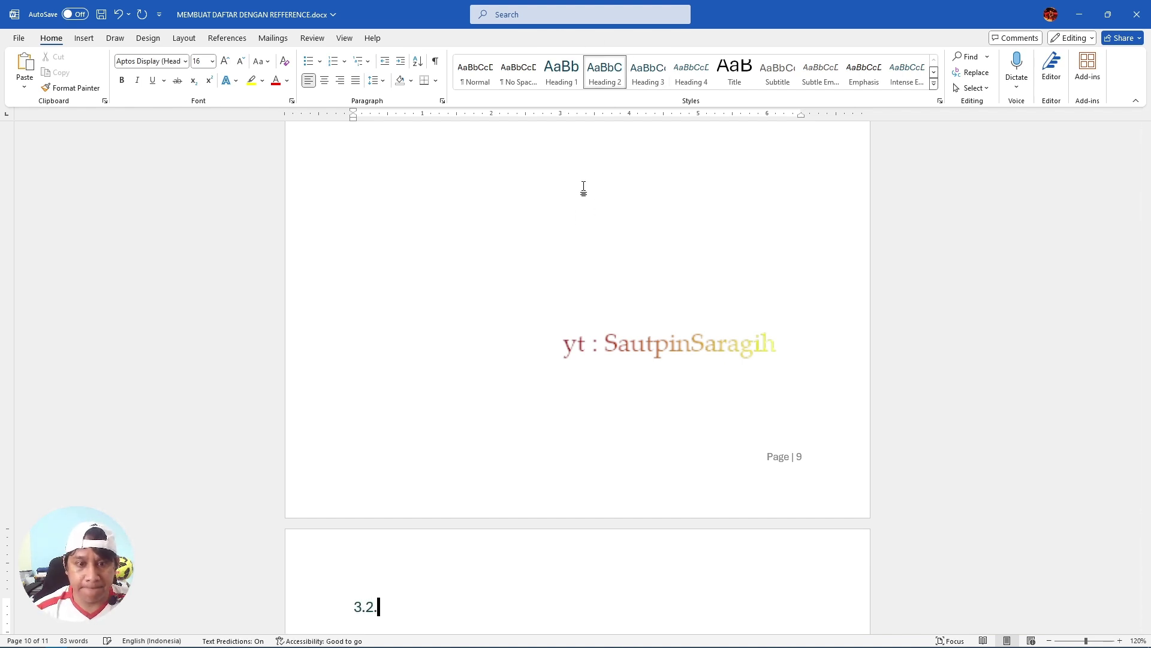
pyautogui.write('Pembahasan')
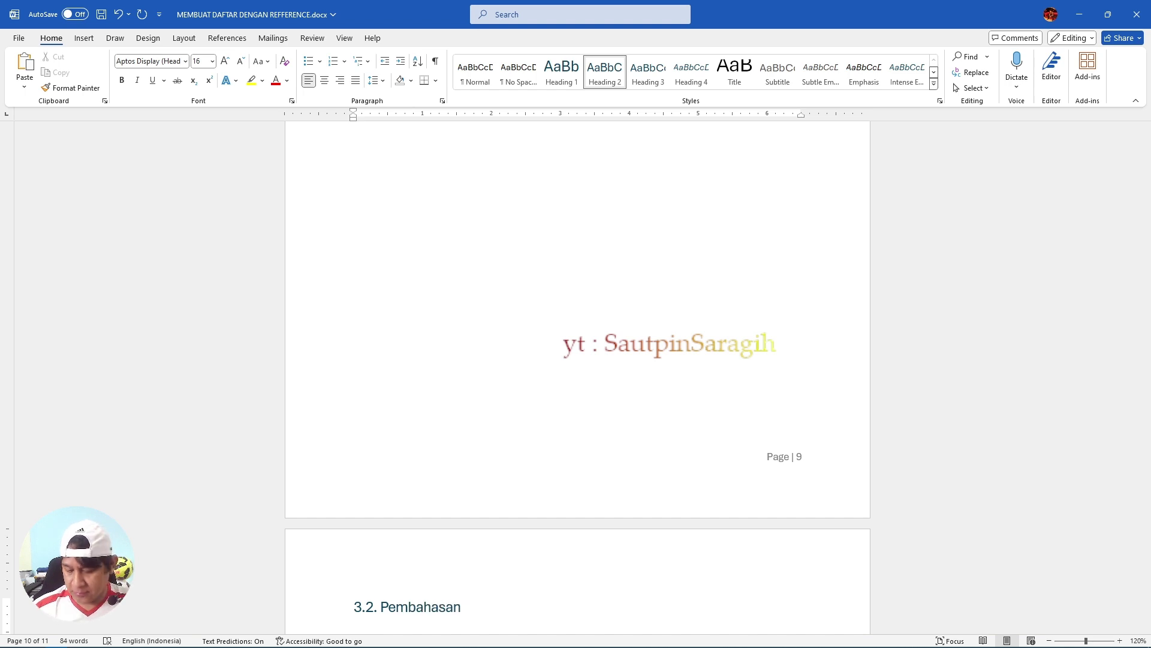
pyautogui.press('Return')
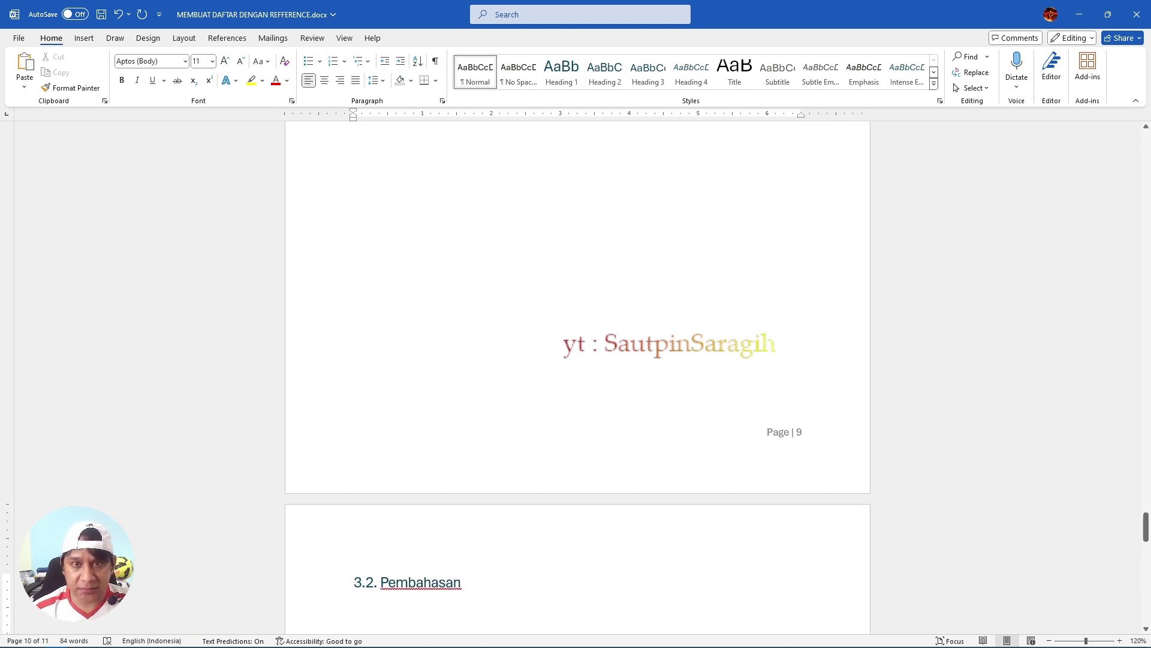
# - Add the sub-subheading "3.2.1. Pembahasan Penelitian Lanjutan" below "3.2. Pembahasan" with the Heading 3 style
pyautogui.write('3.2.1.')
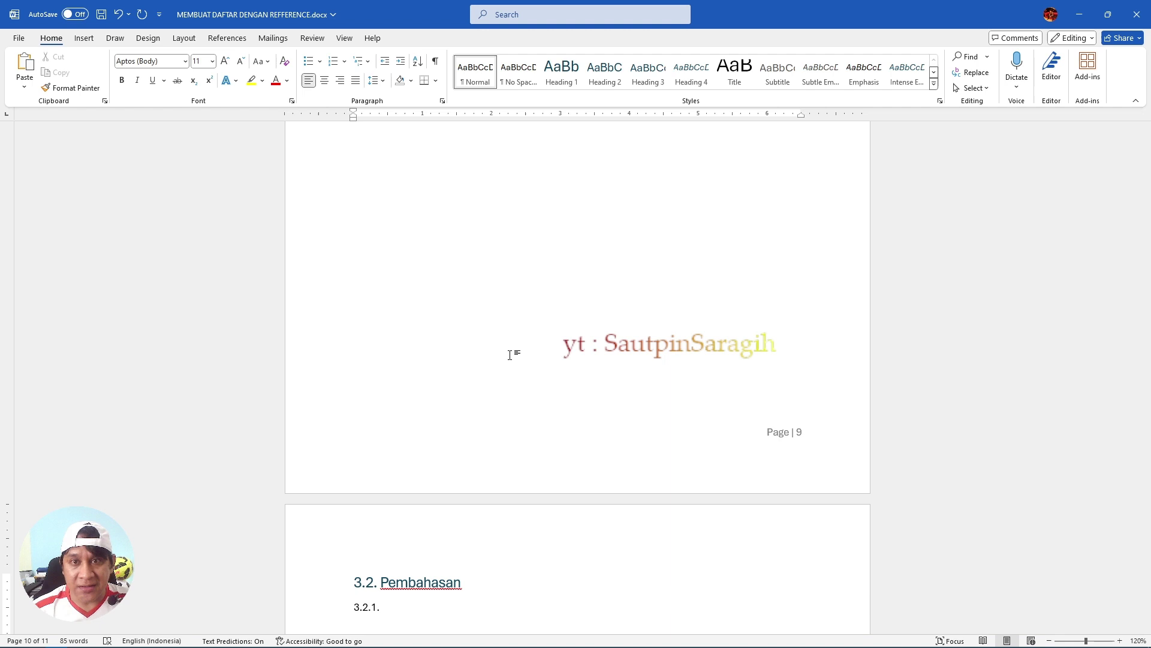
pyautogui.hotkey('ctrl', 'alt', '3')
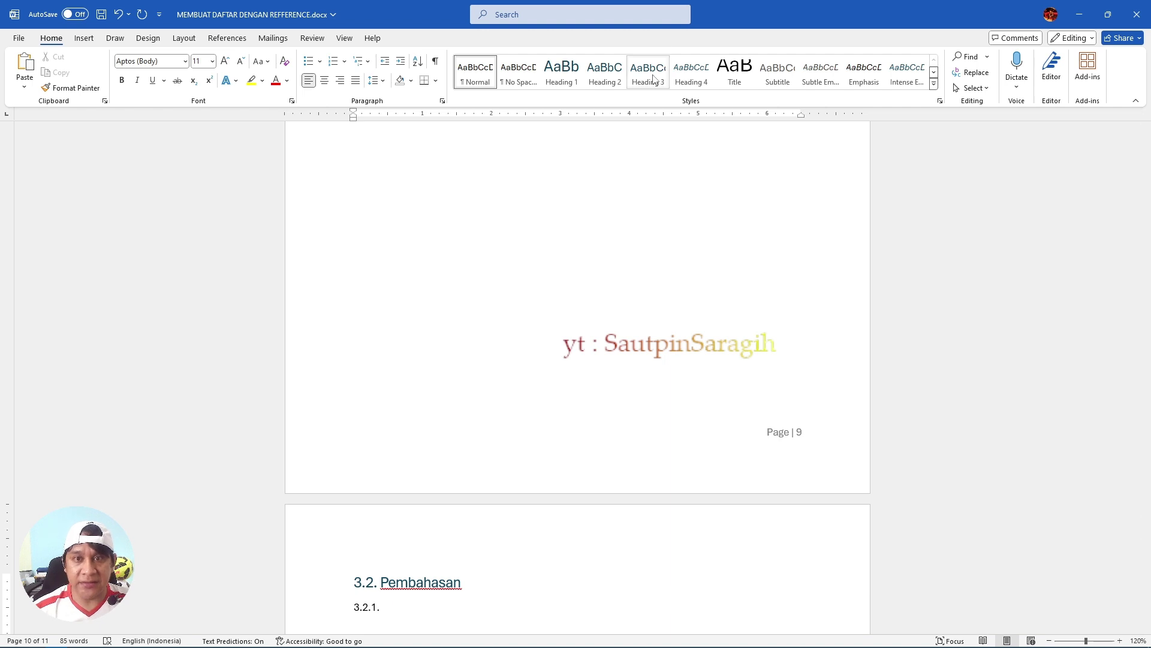
pyautogui.write('Pemb')
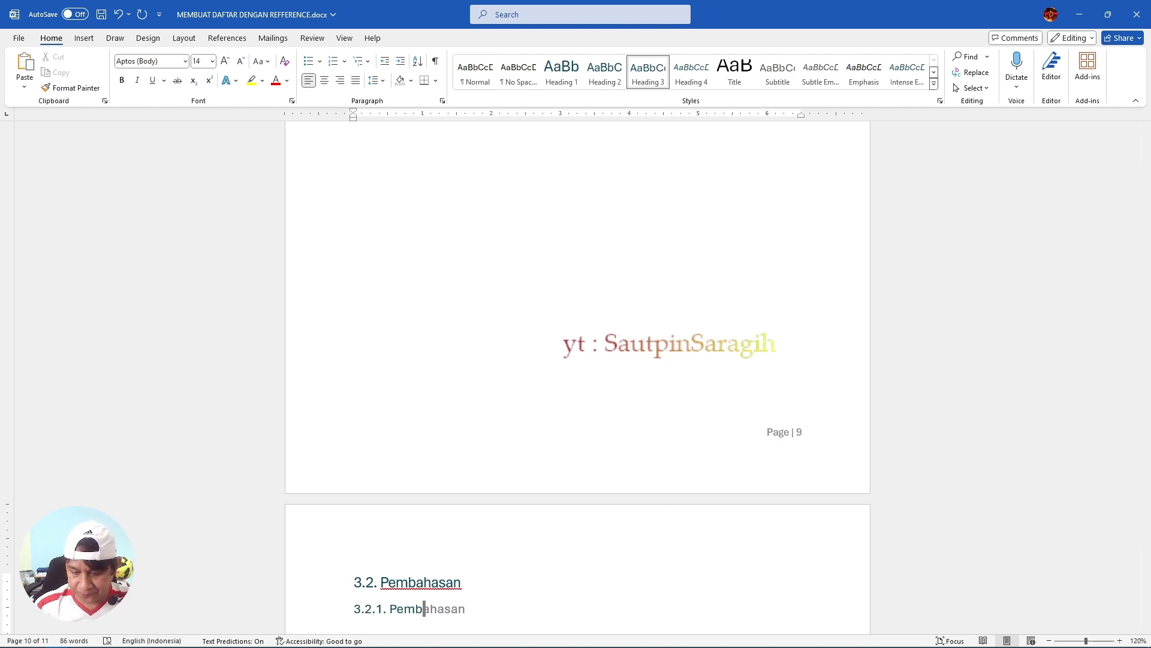
pyautogui.press('Tab')
pyautogui.write('Penelit')
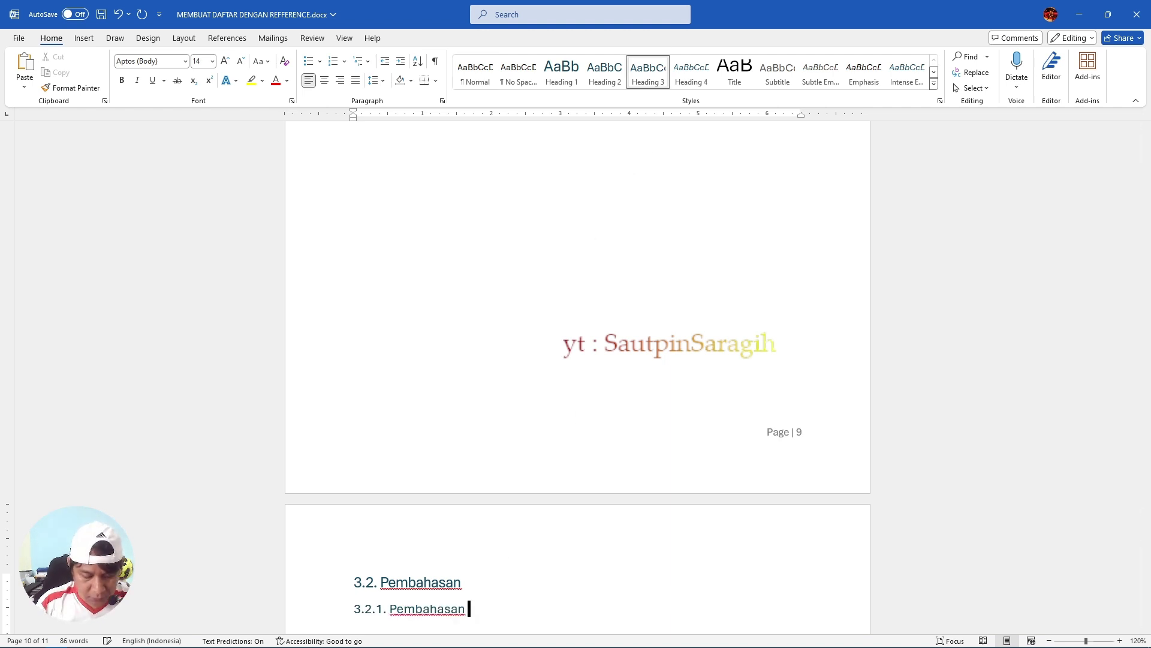
pyautogui.press('Tab')
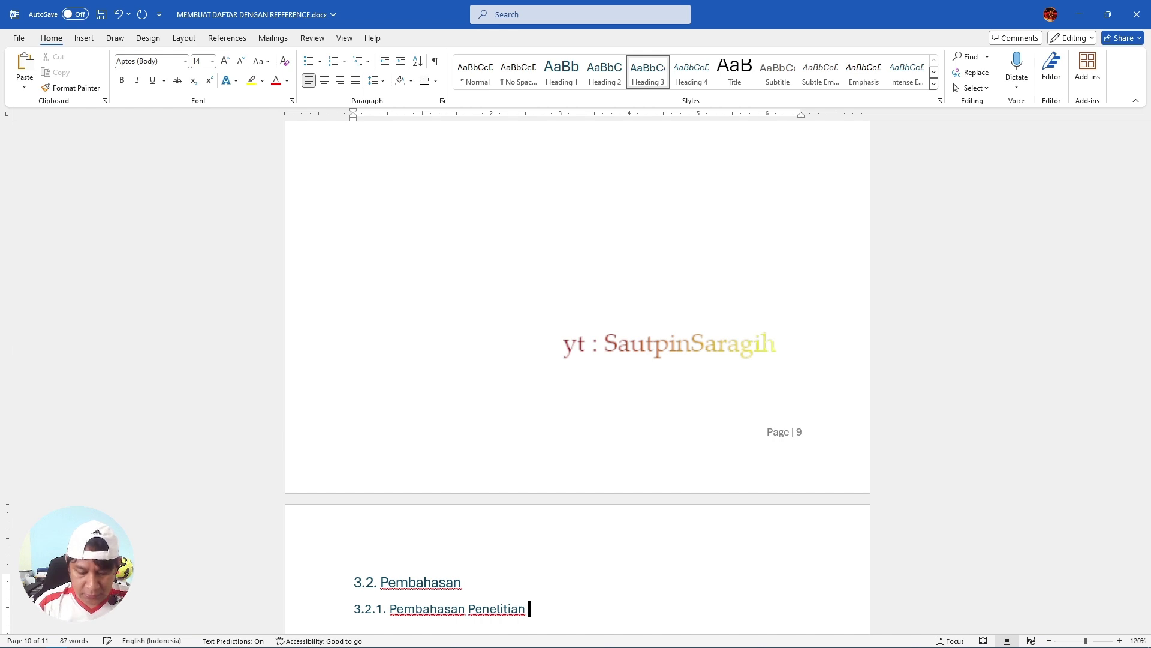
pyautogui.write('L')
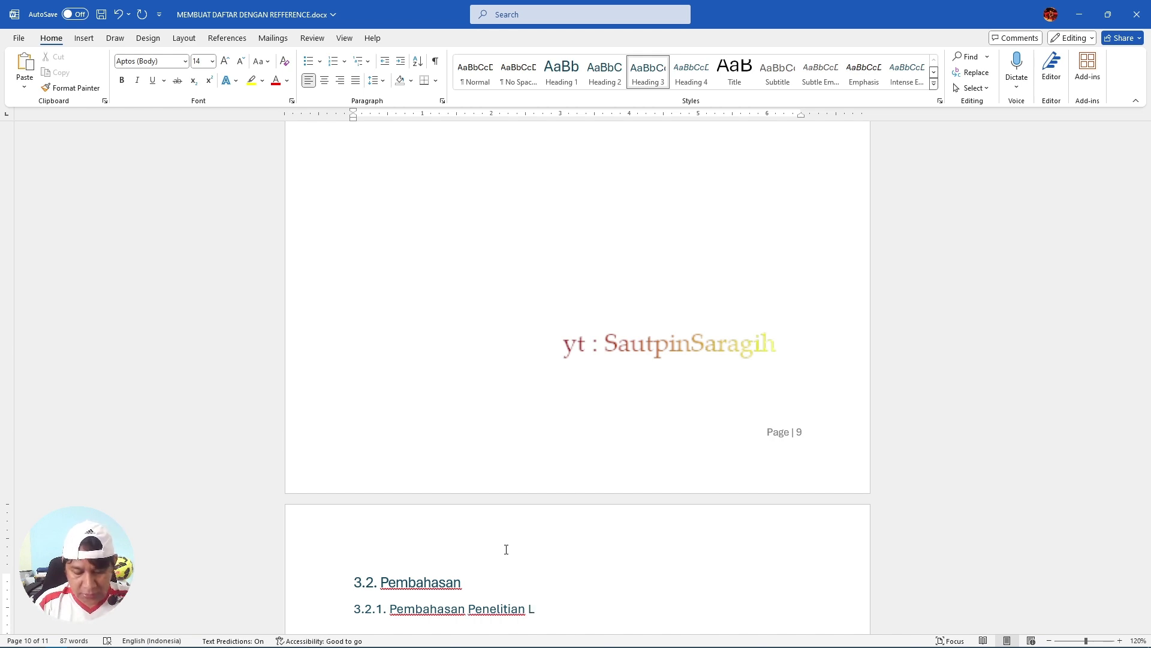
pyautogui.write('anjutan')
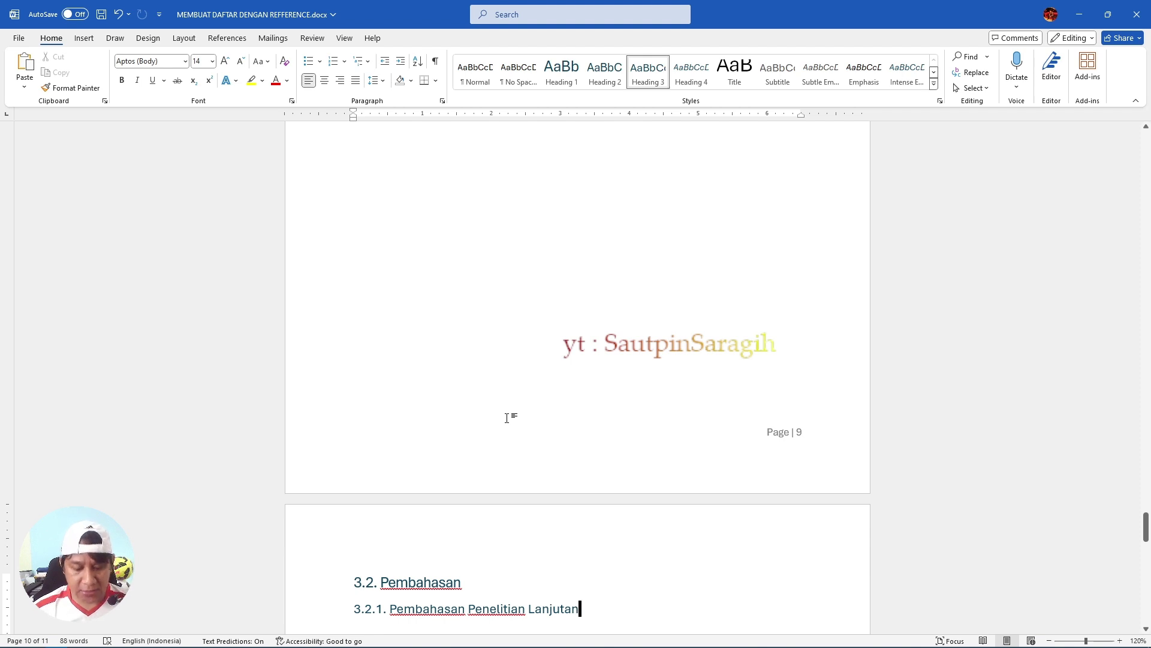
# - Update the entire table of contents on the Daftar Isi page, including its entries as well as page numbers
pyautogui.scroll(20, 508, 418)
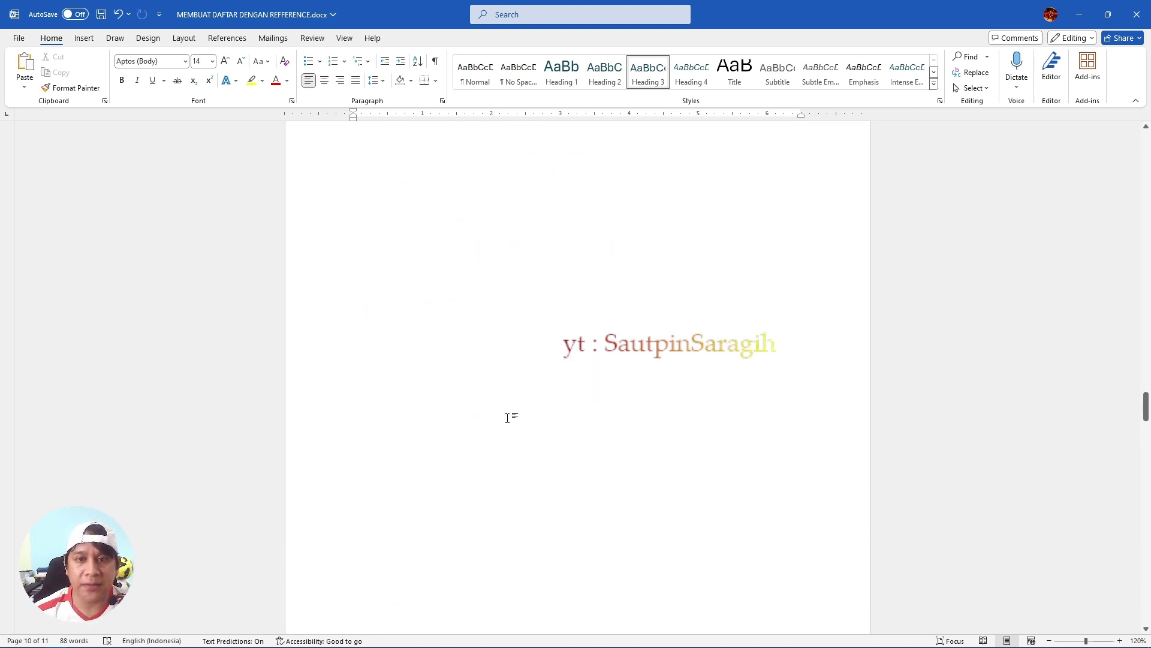
pyautogui.scroll(5, 507, 418)
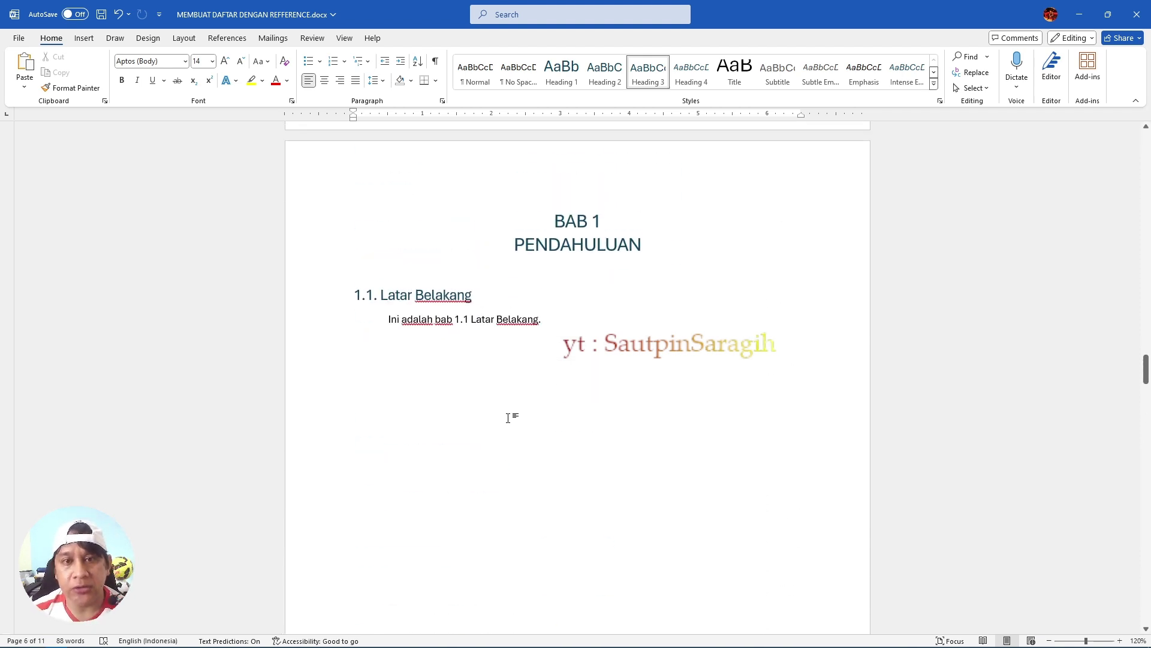
pyautogui.scroll(18, 507, 418)
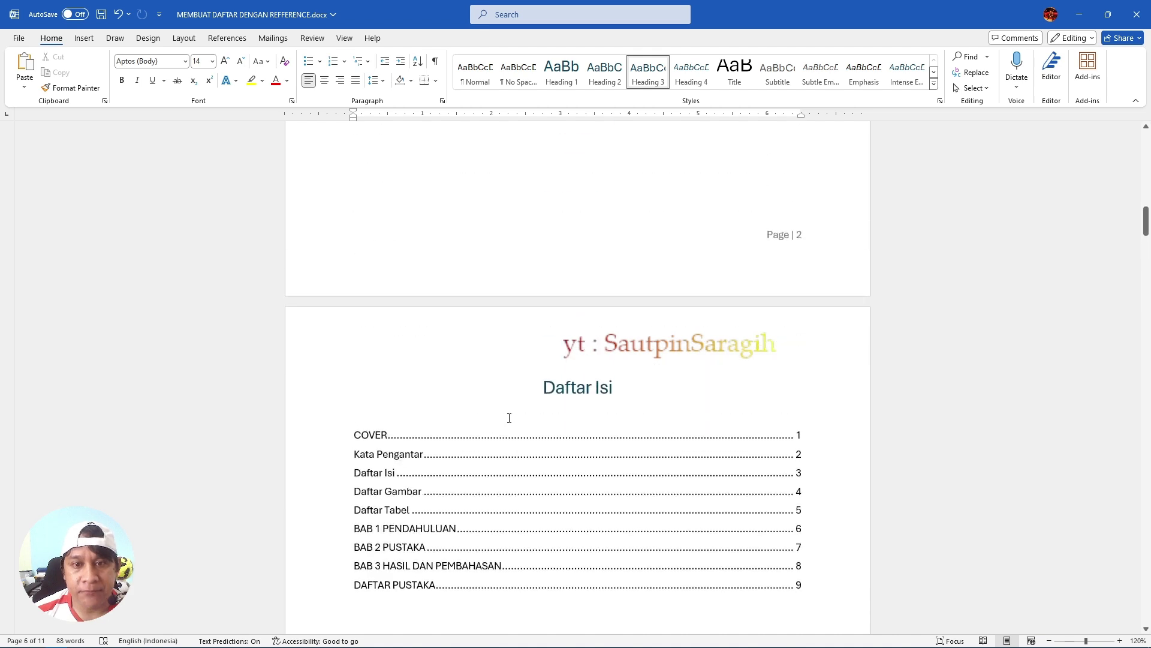
pyautogui.scroll(-2, 509, 418)
pyautogui.click(578, 307)
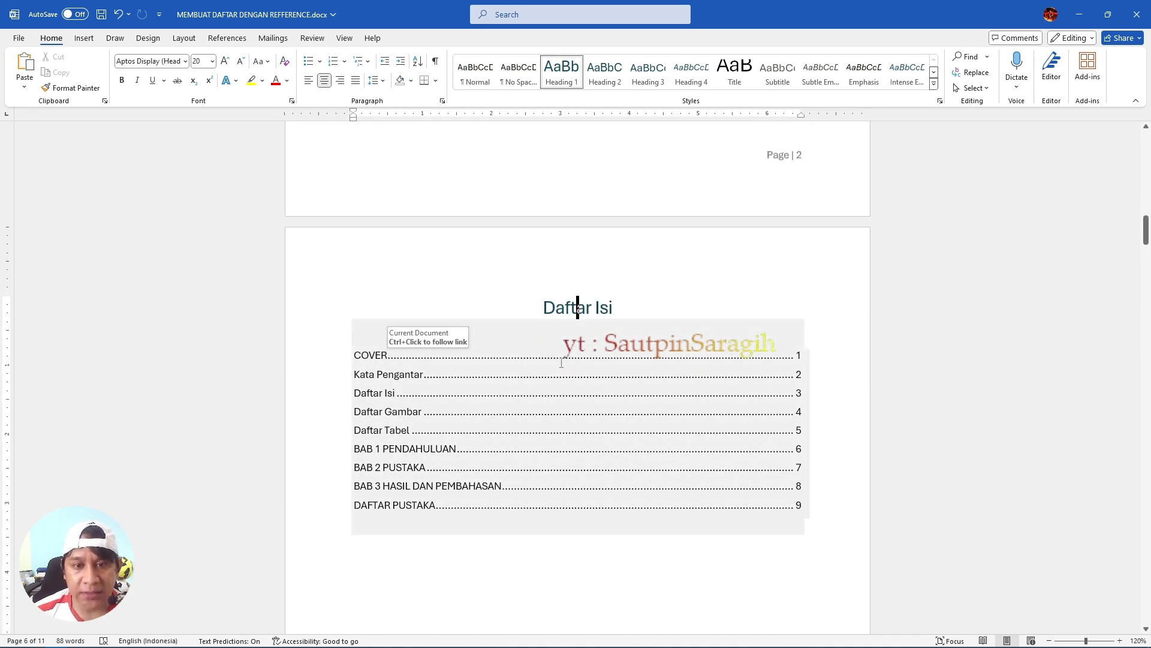
pyautogui.click(561, 362)
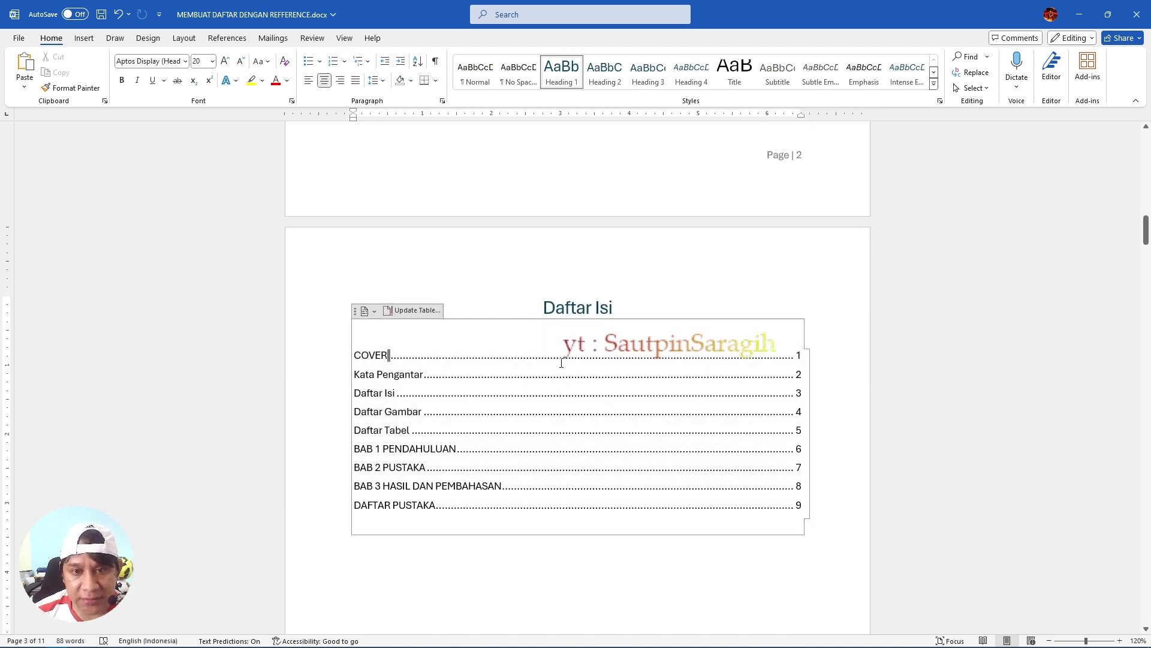
pyautogui.click(418, 311)
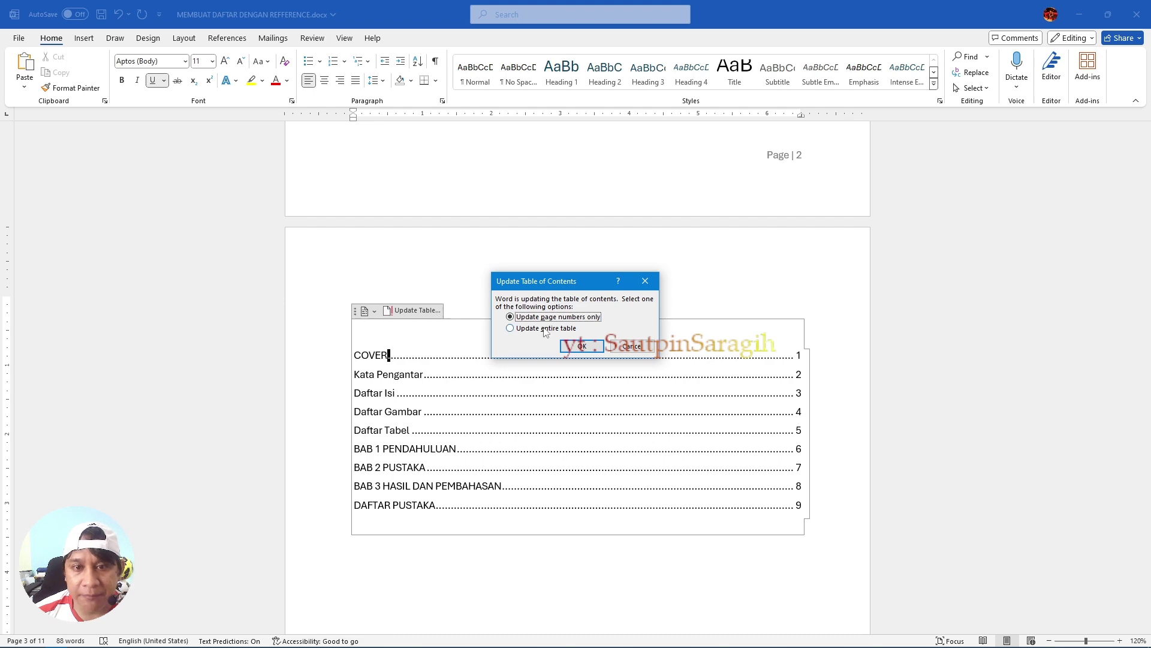
pyautogui.click(512, 329)
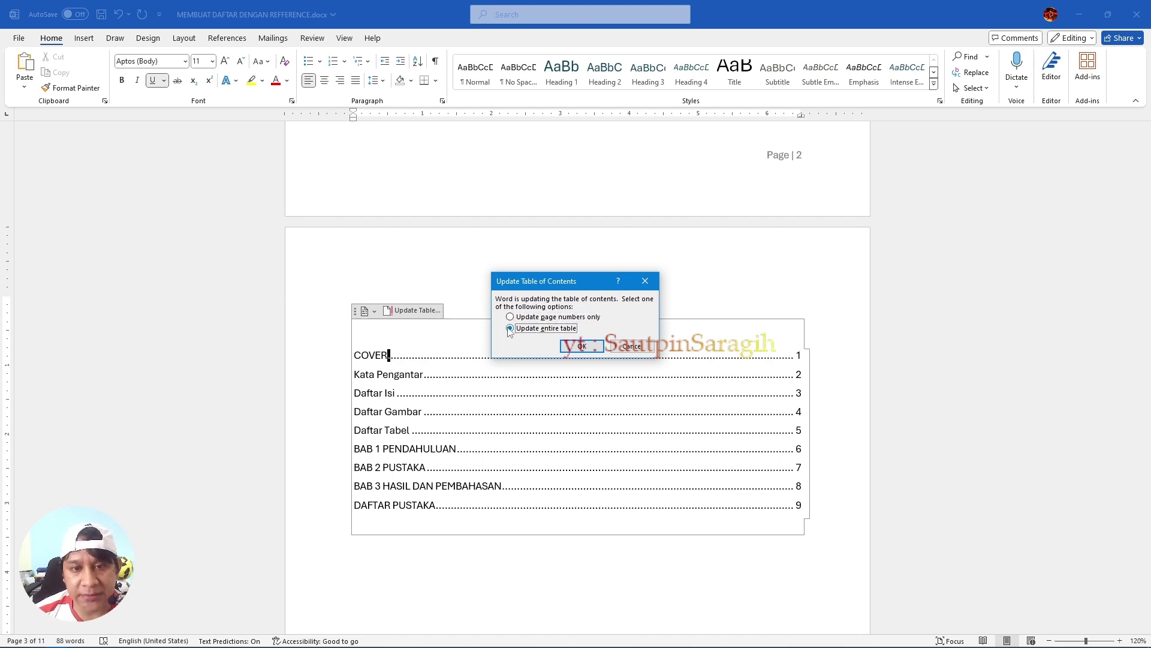
pyautogui.click(589, 346)
pyautogui.scroll(-3, 423, 302)
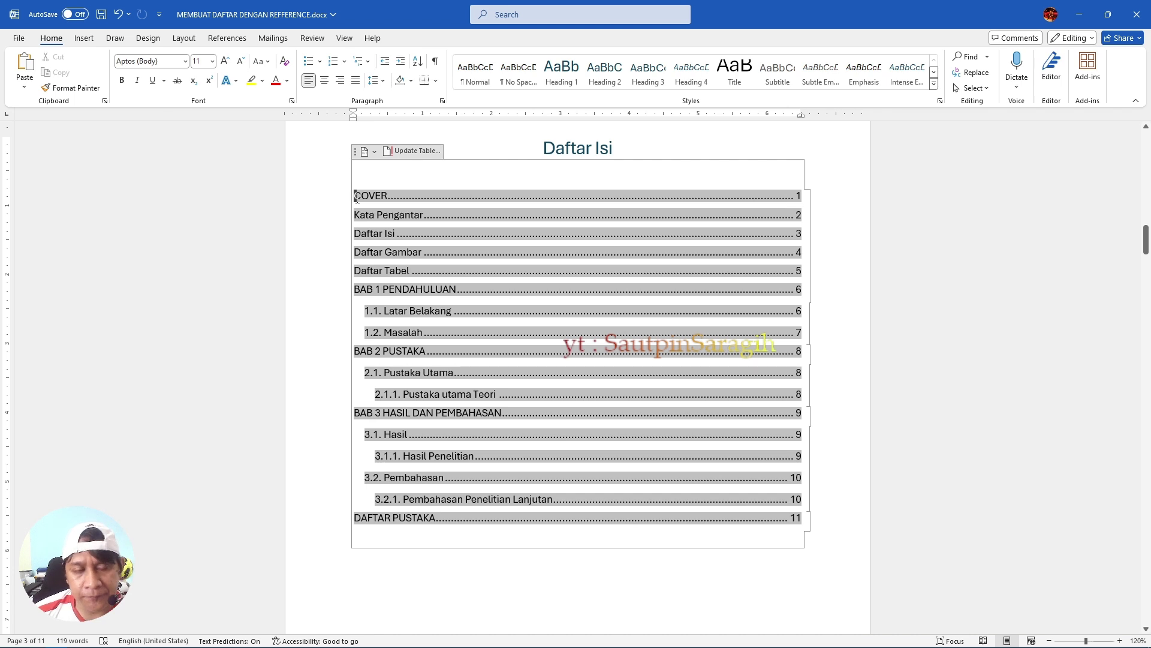
# - Try to remove the left indents from all table of contents entries and undo the change
pyautogui.moveTo(363, 205); pyautogui.dragTo(794, 519)
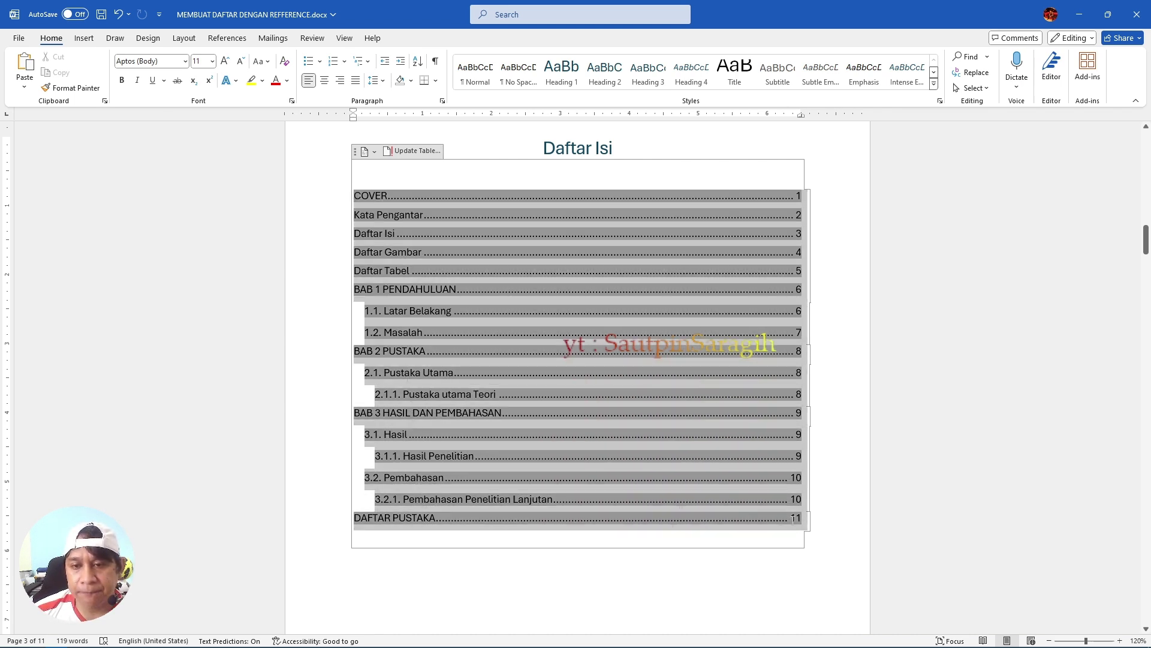
pyautogui.click(393, 307)
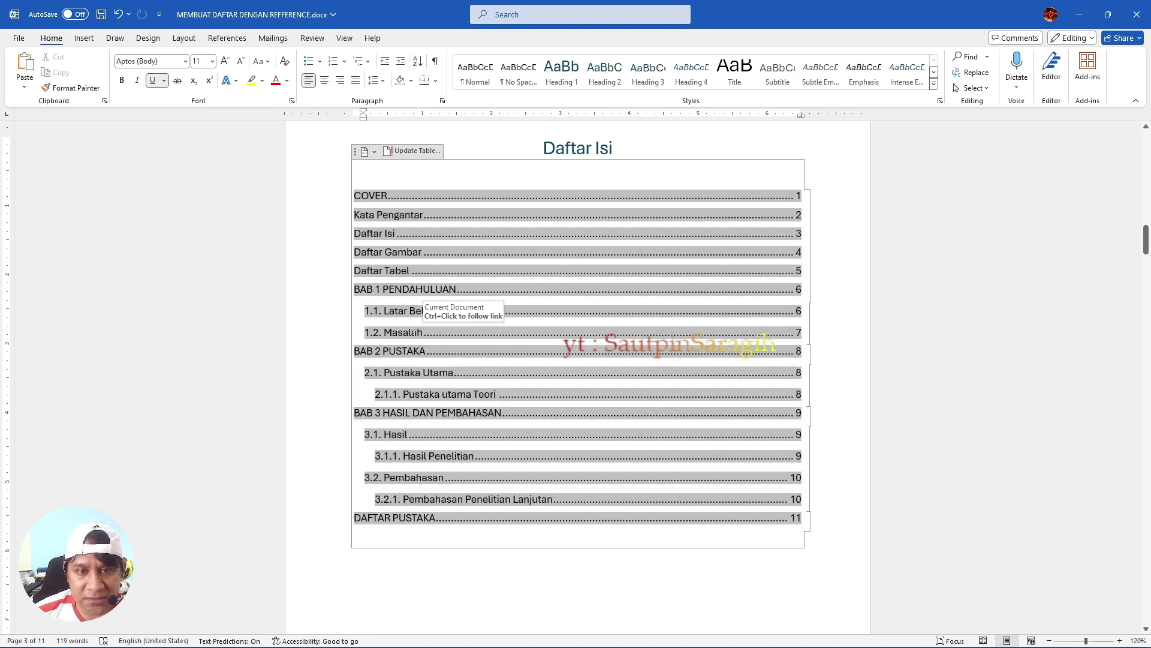
pyautogui.click(392, 373)
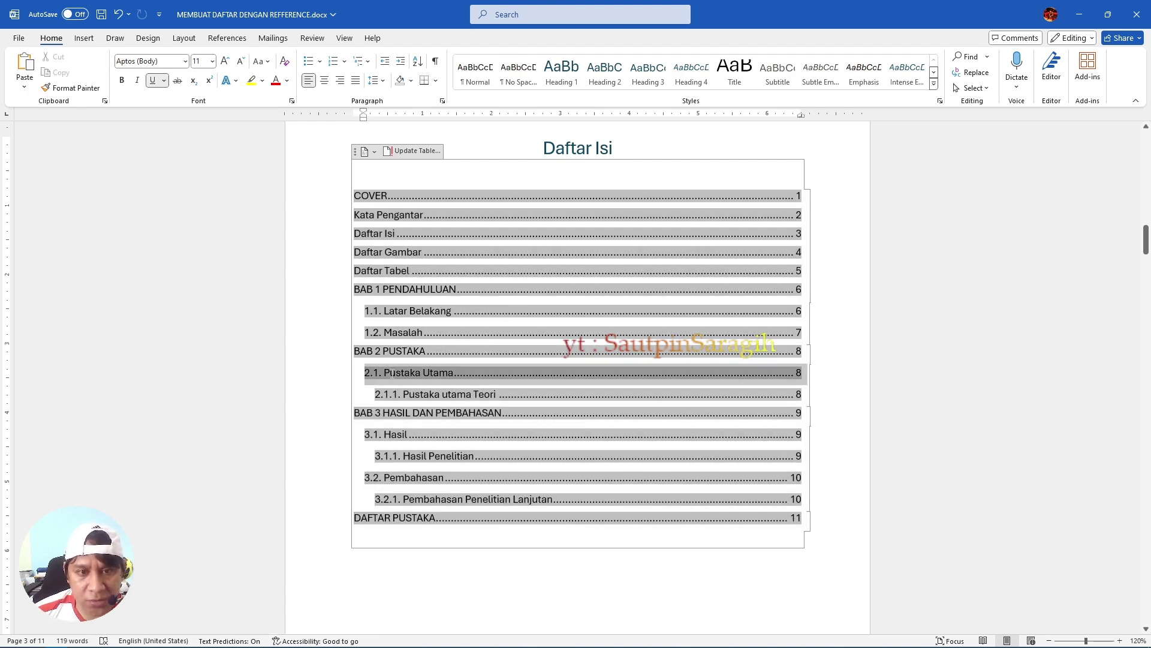
pyautogui.tripleClick(448, 373)
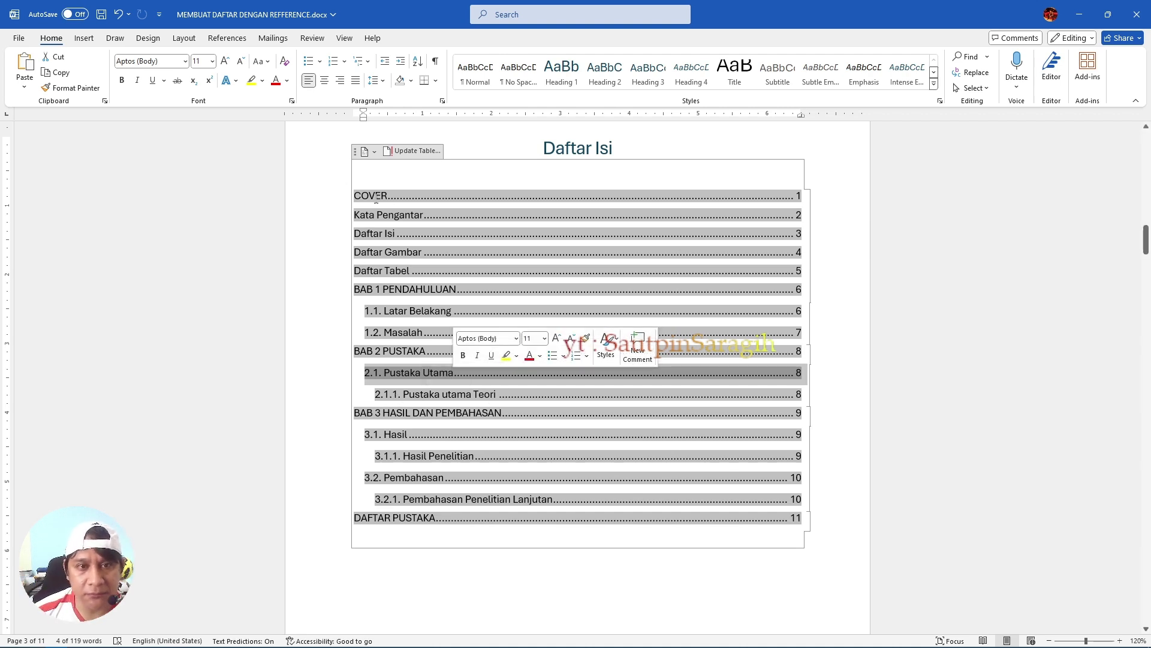
pyautogui.moveTo(376, 197); pyautogui.dragTo(804, 516)
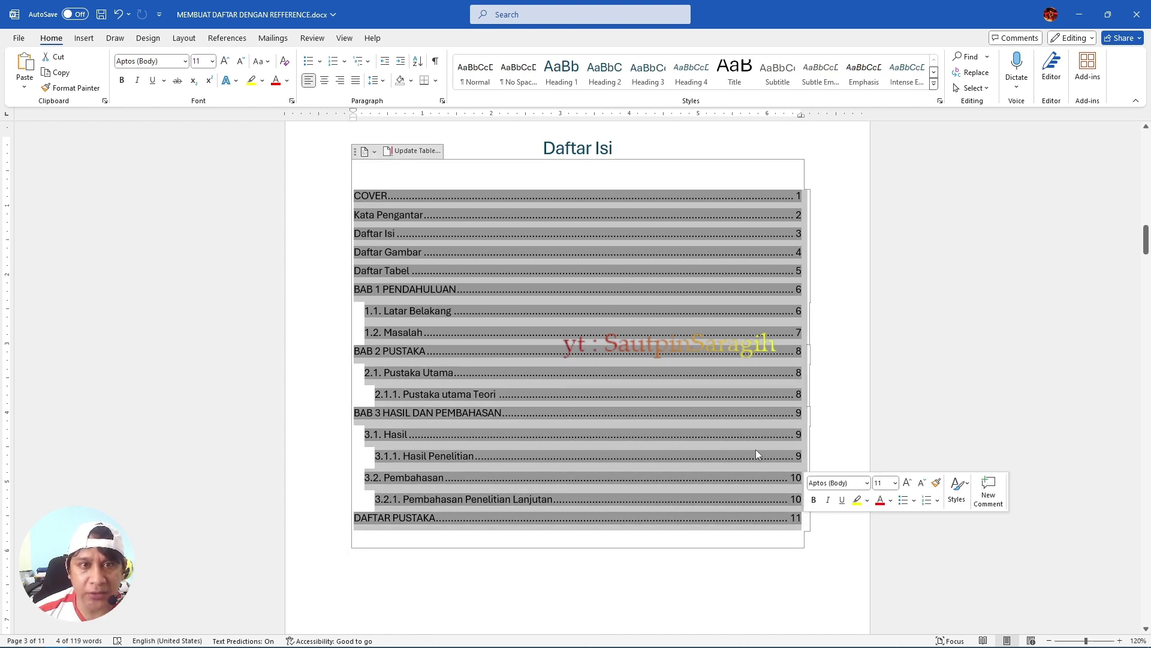
pyautogui.click(354, 119)
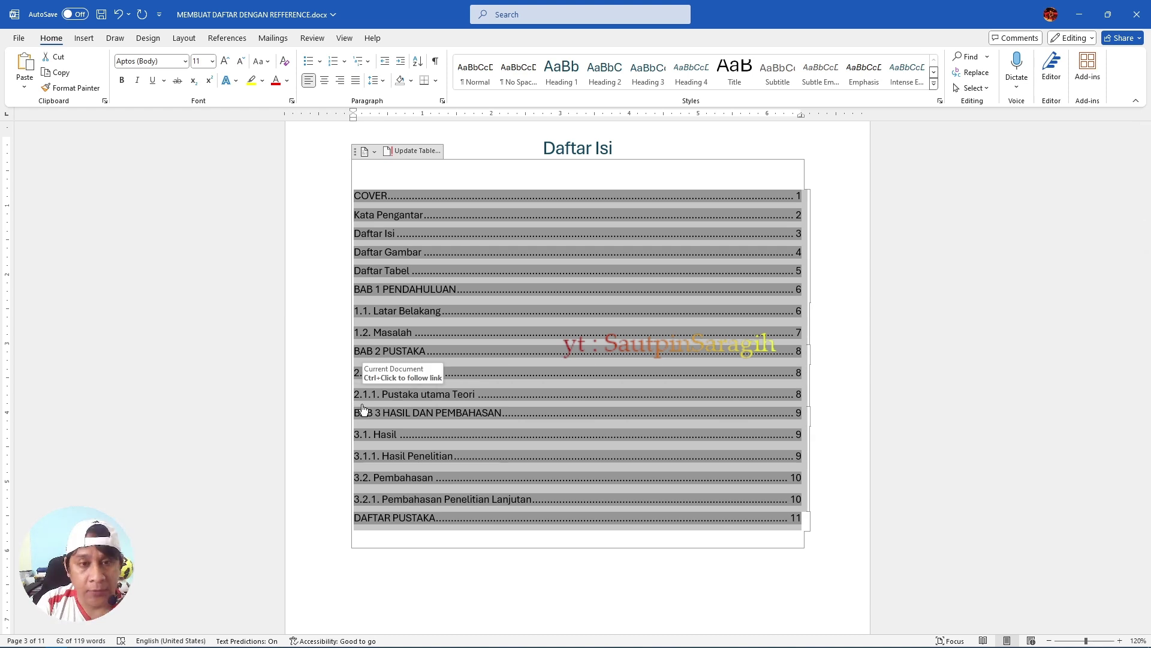
pyautogui.hotkey('ctrl', 'z')
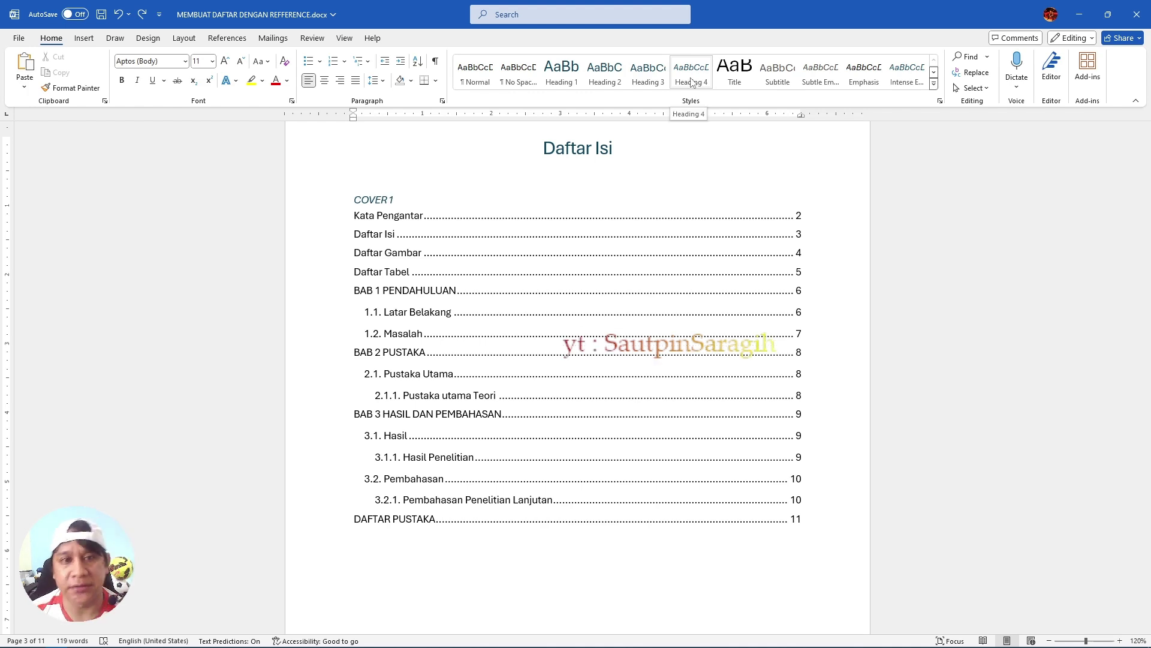
# - Start a new line below the body sentence "Ini adalah bab 1.1 Latar Belakang." in BAB 1 PENDAHULUAN
pyautogui.scroll(-10, 777, 396)
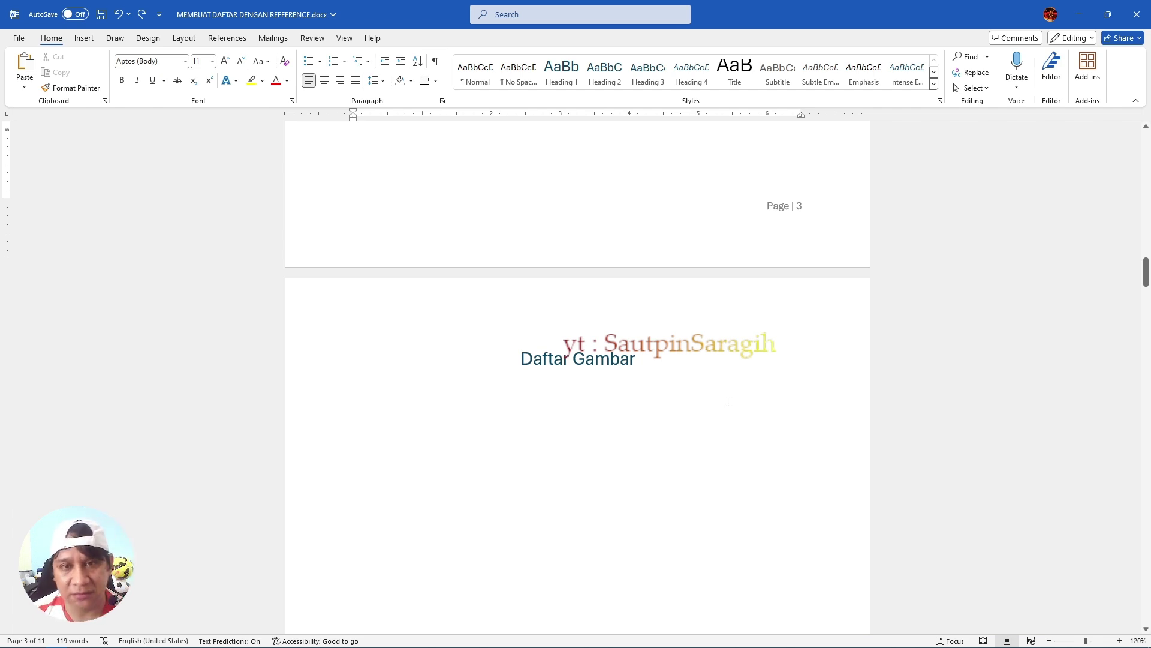
pyautogui.click(596, 481)
pyautogui.press('BackSpace')
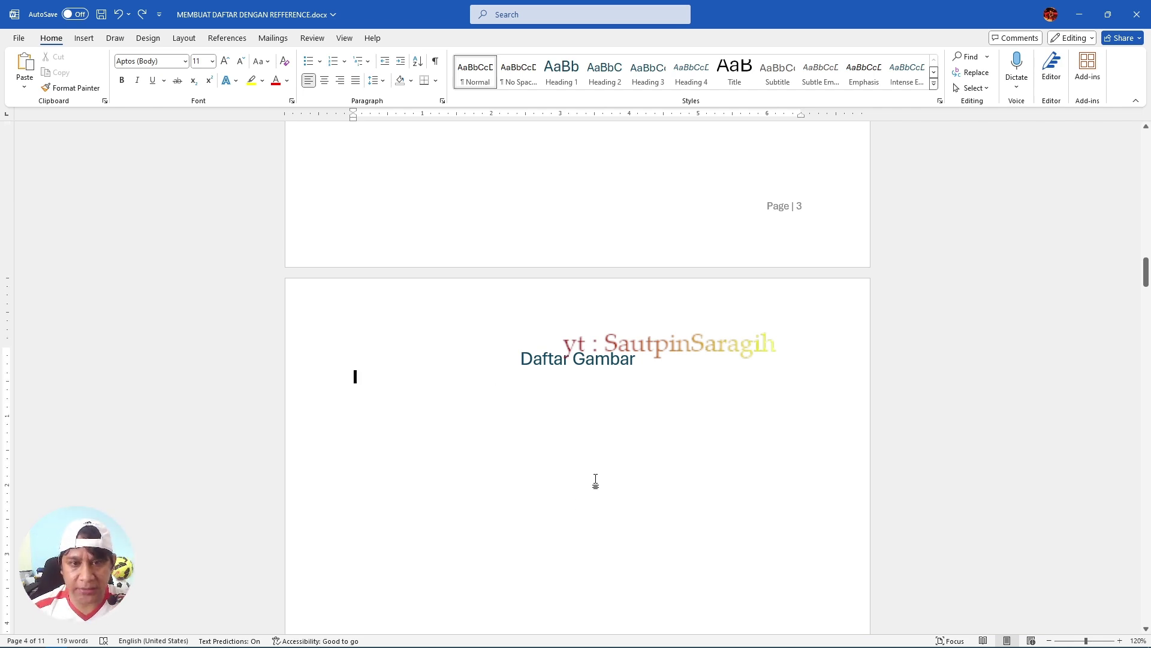
pyautogui.scroll(-20, 568, 474)
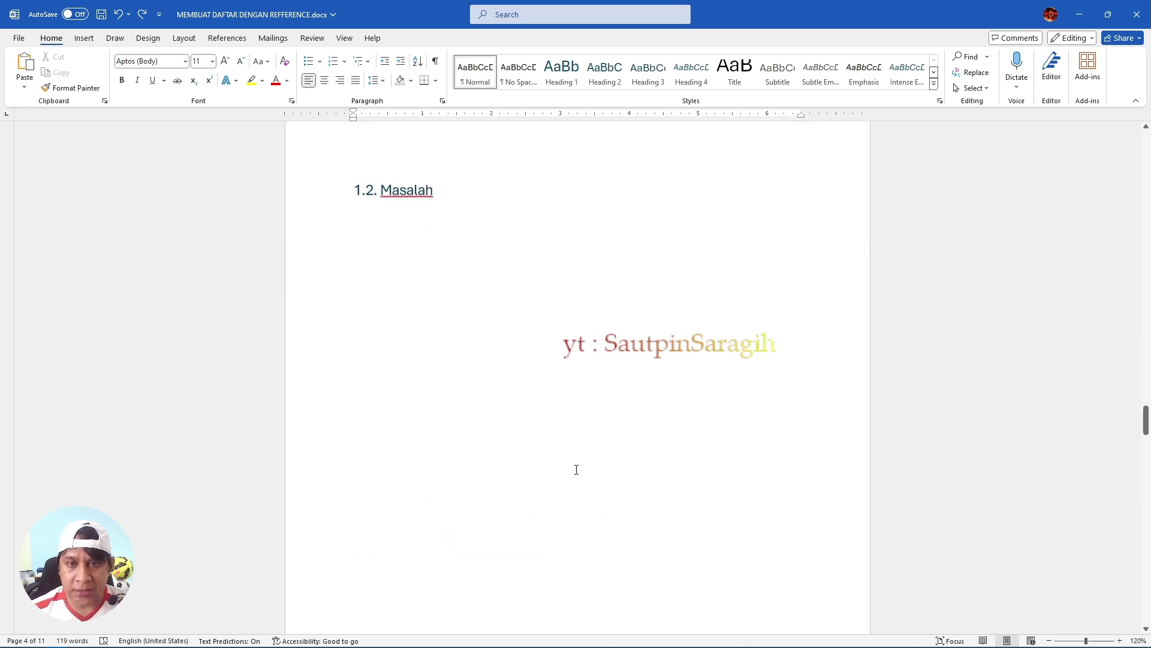
pyautogui.scroll(7, 576, 470)
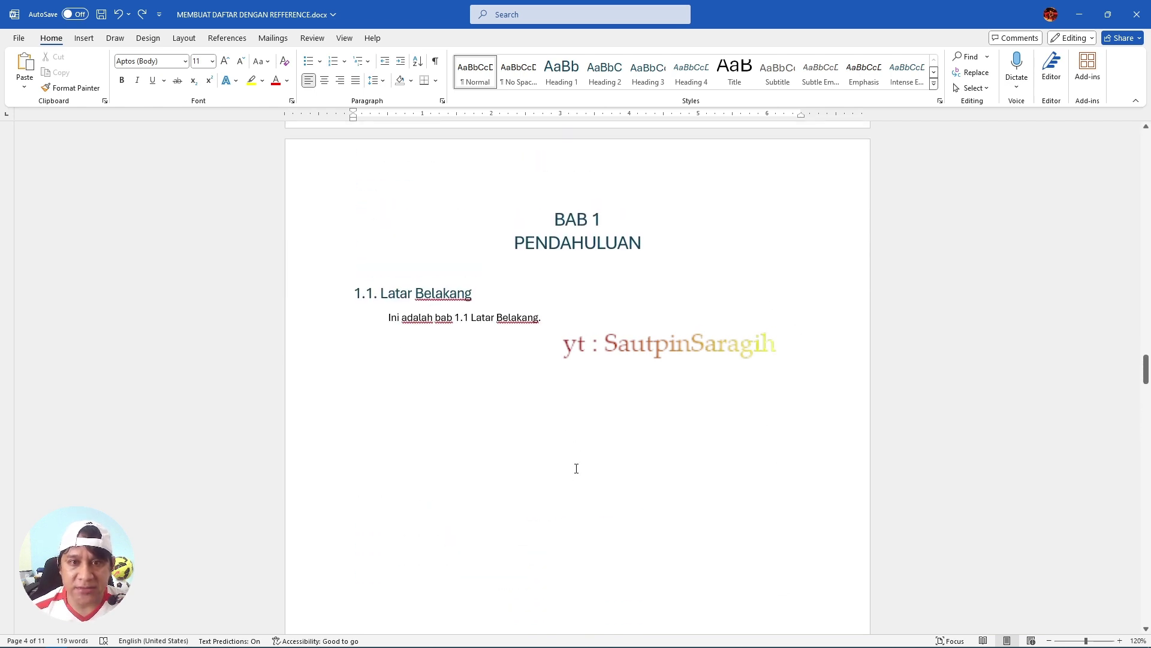
pyautogui.click(572, 314)
pyautogui.press('Return')
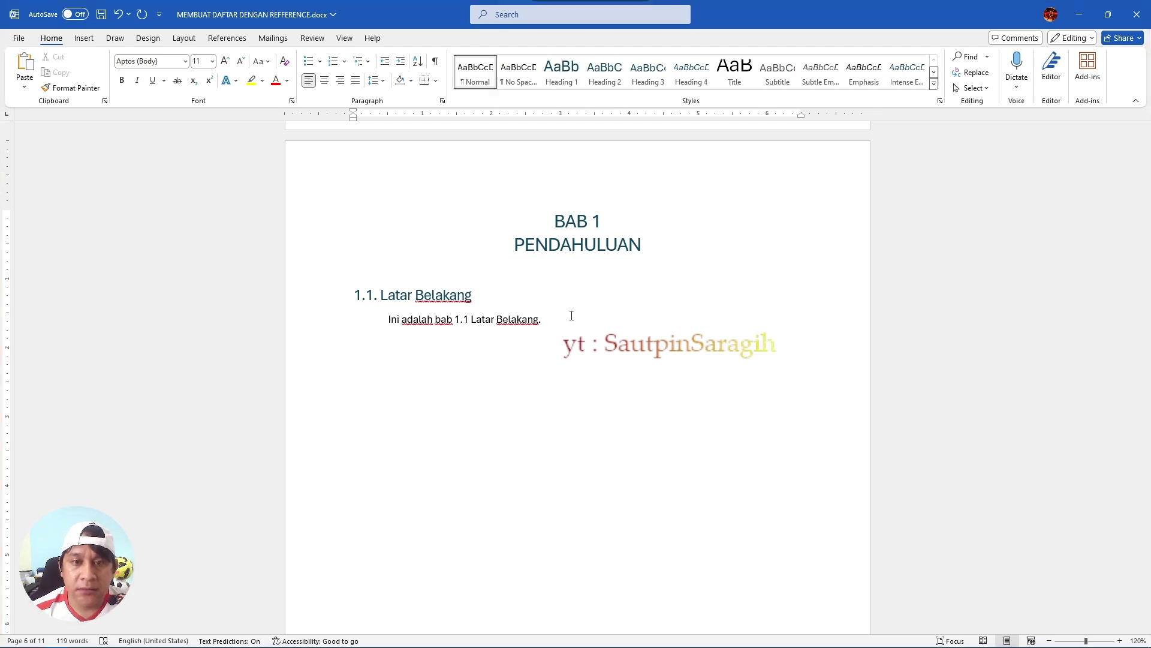
# - Capture a rectangular screen snip of the ribbon's left part, from File to Help, and minimize the Snip & Sketch window
pyautogui.press('super+shift+s')
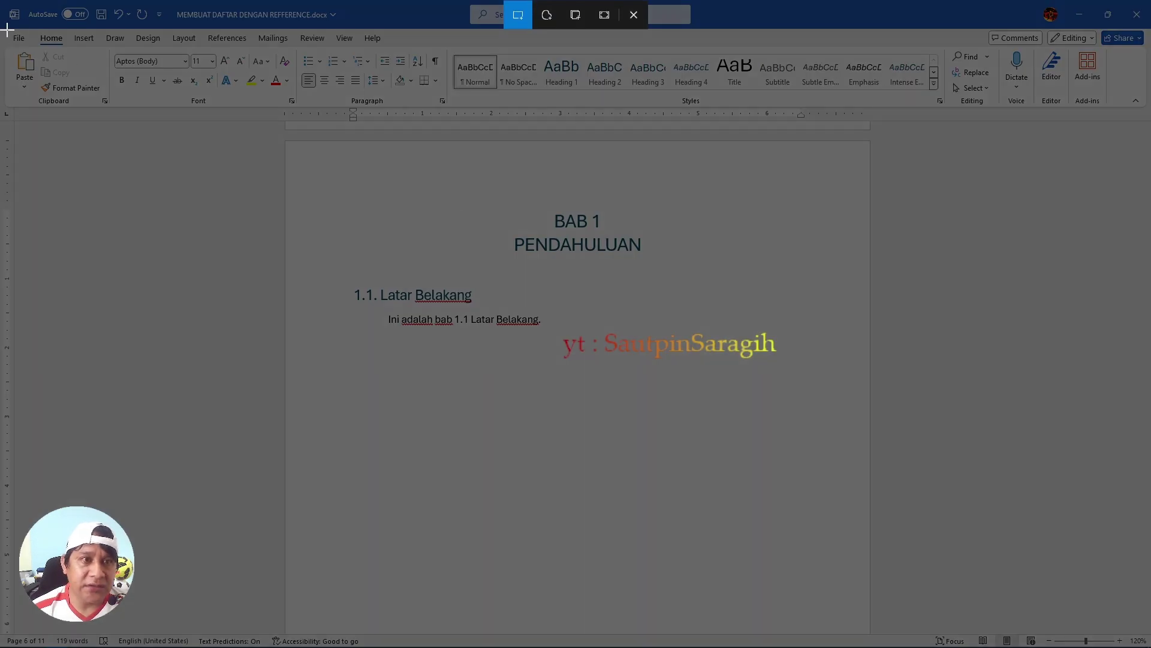
pyautogui.moveTo(7, 29); pyautogui.dragTo(387, 128)
pyautogui.click(1029, 532)
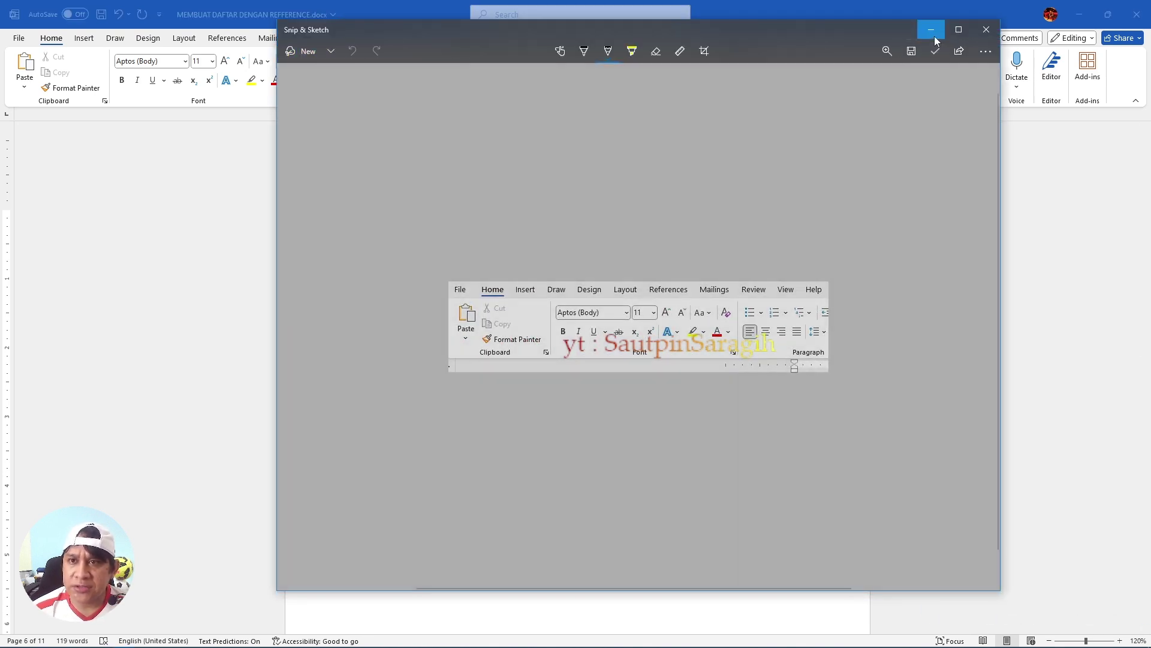
pyautogui.click(931, 30)
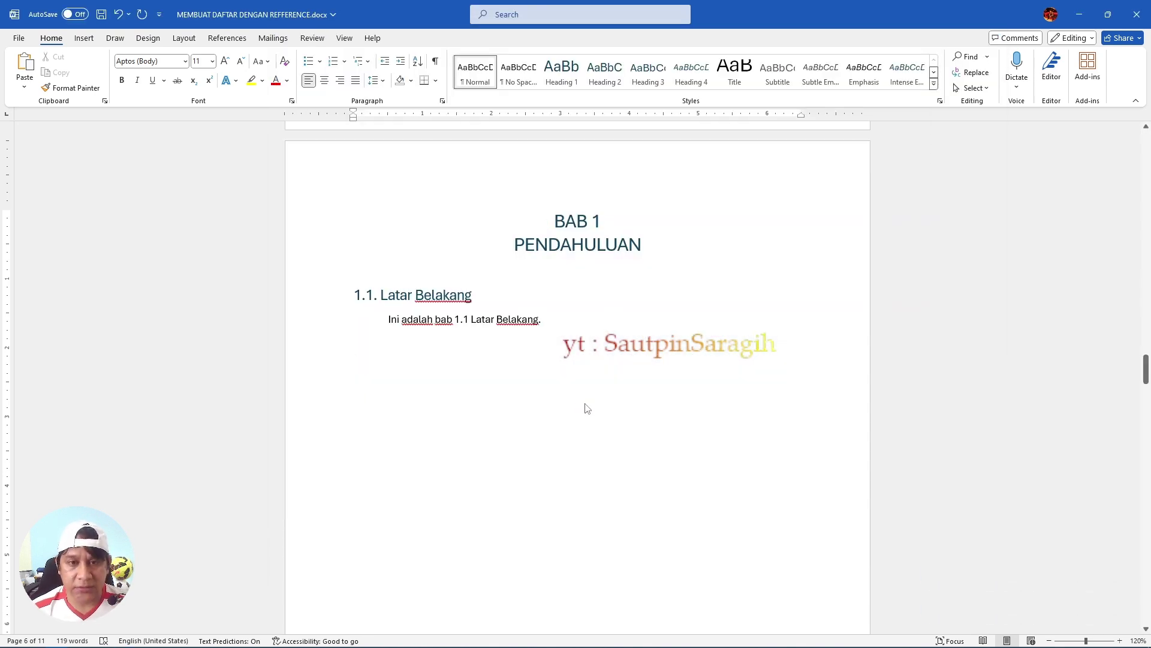
# - Paste the ribbon screenshot below the body sentence of section 1.1 and start a centred line beneath the picture
pyautogui.hotkey('ctrl', 'v')
pyautogui.click(794, 456)
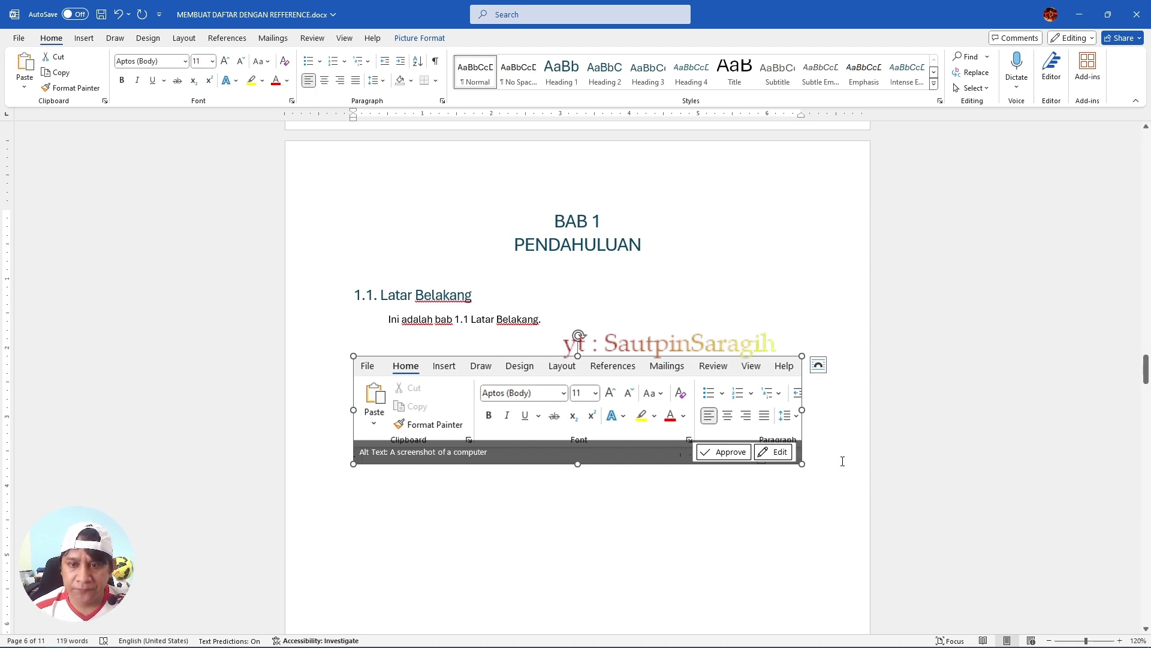
pyautogui.click(881, 475)
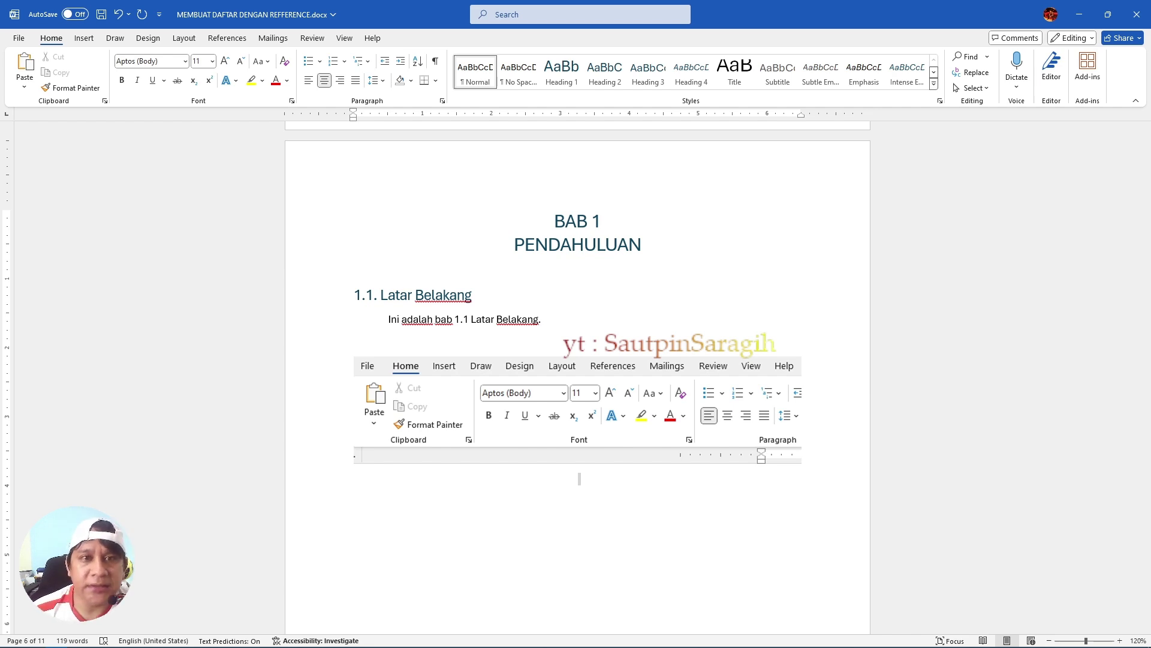
# - Start a caption for the picture in section 1.1 and create the new caption label "Gambar 1."
pyautogui.click(226, 39)
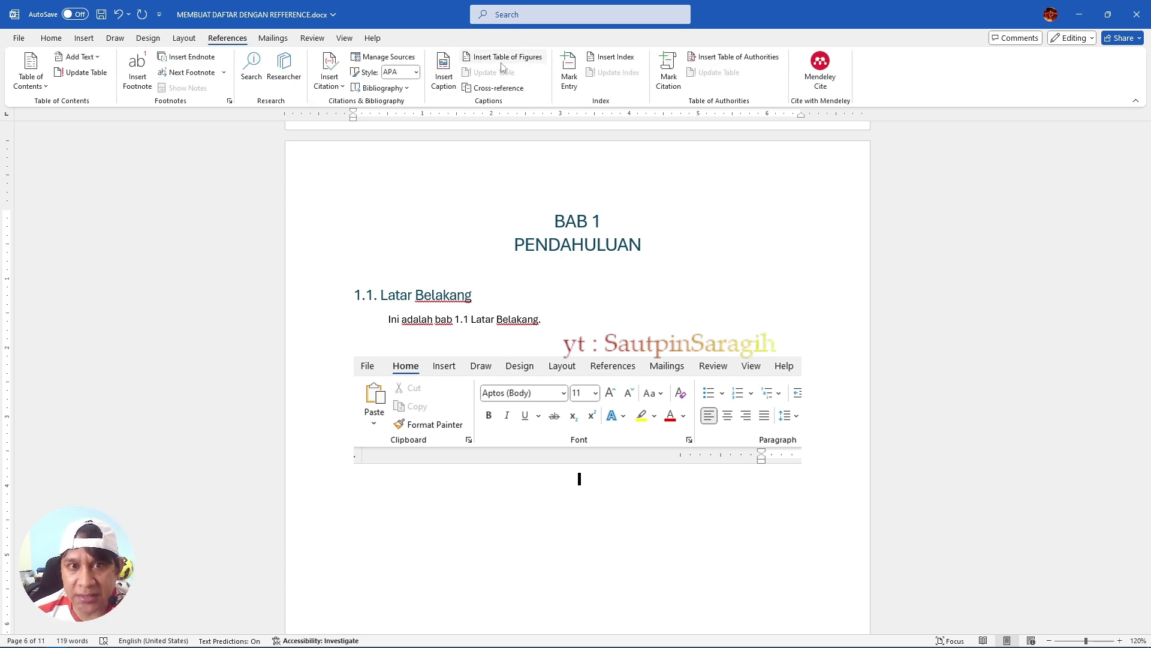
pyautogui.click(443, 69)
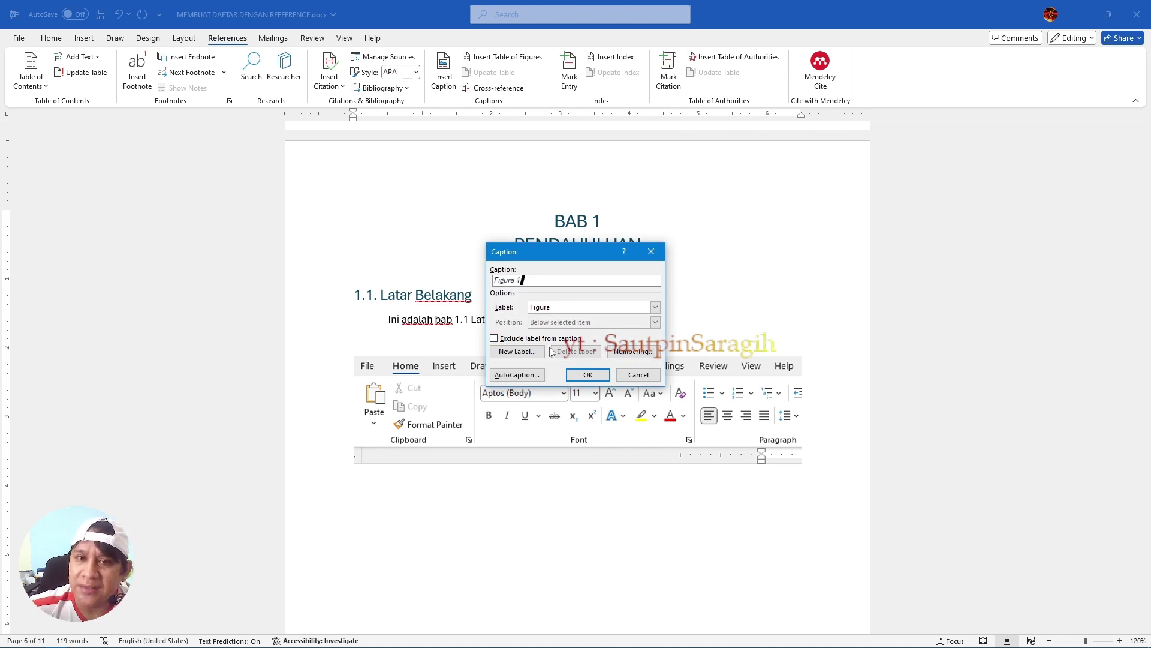
pyautogui.moveTo(580, 253); pyautogui.dragTo(823, 176)
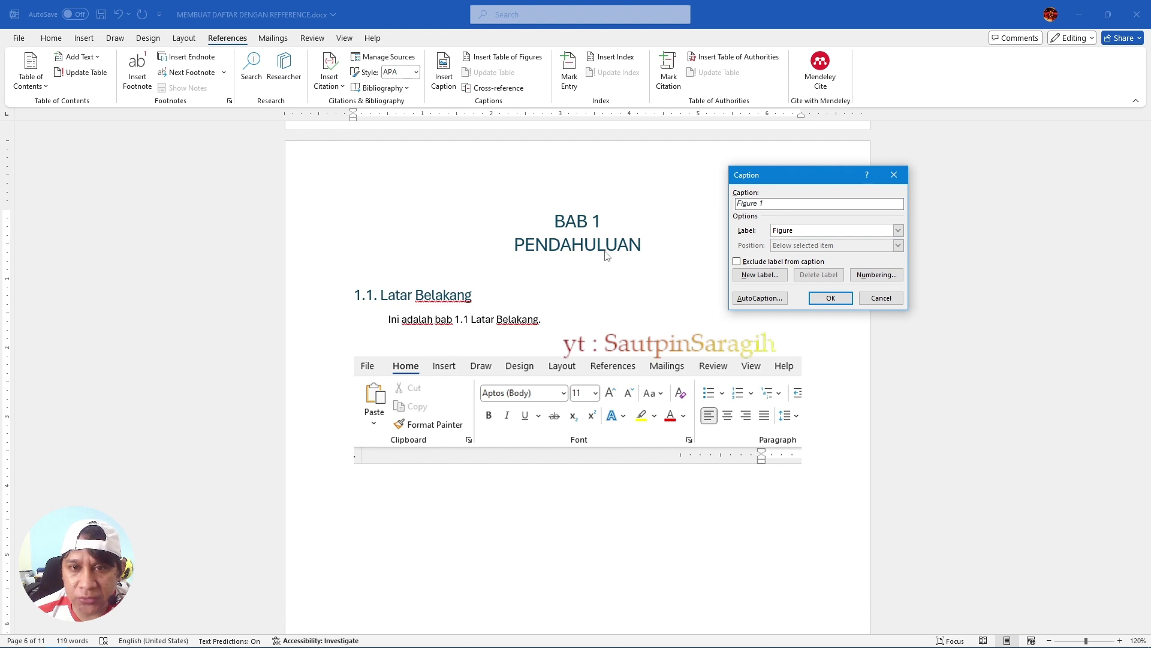
pyautogui.click(774, 284)
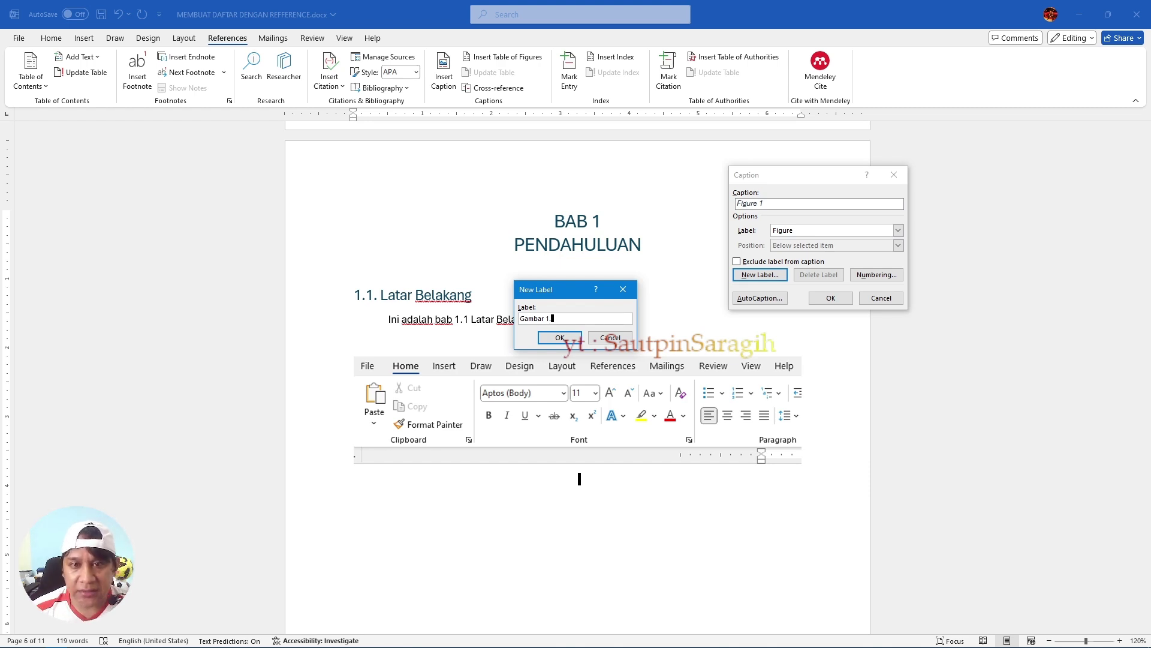
pyautogui.click(560, 337)
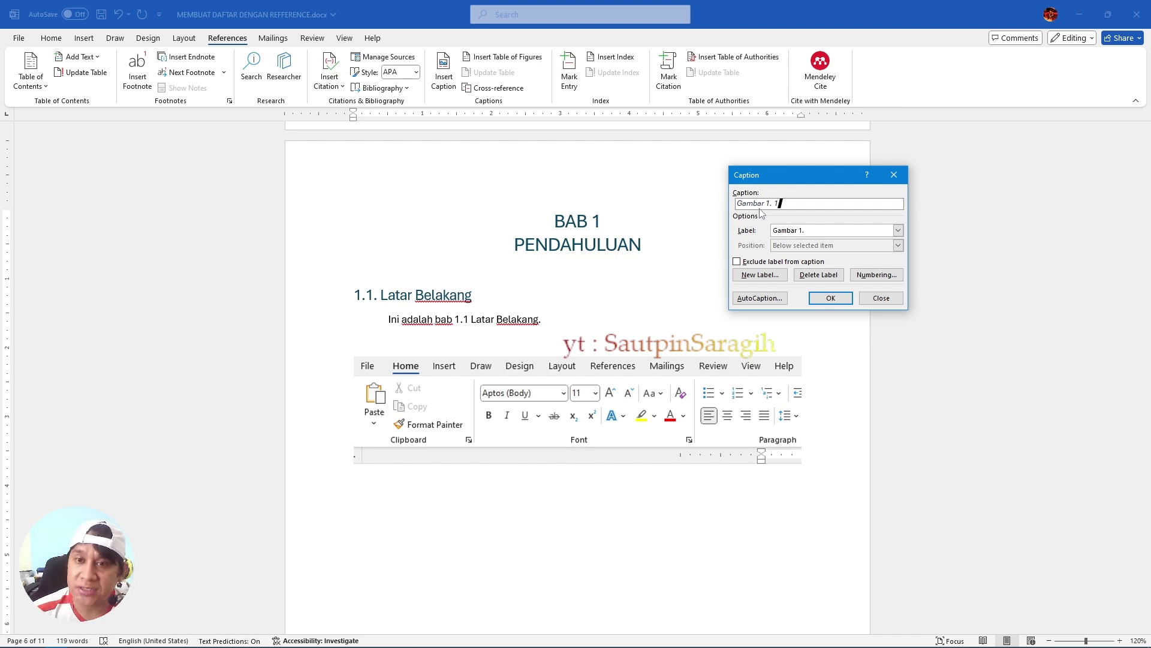
# - Complete the caption text as "Gambar 1. 1. Menu Utama Pada Word" and insert it below the picture
pyautogui.write('.')
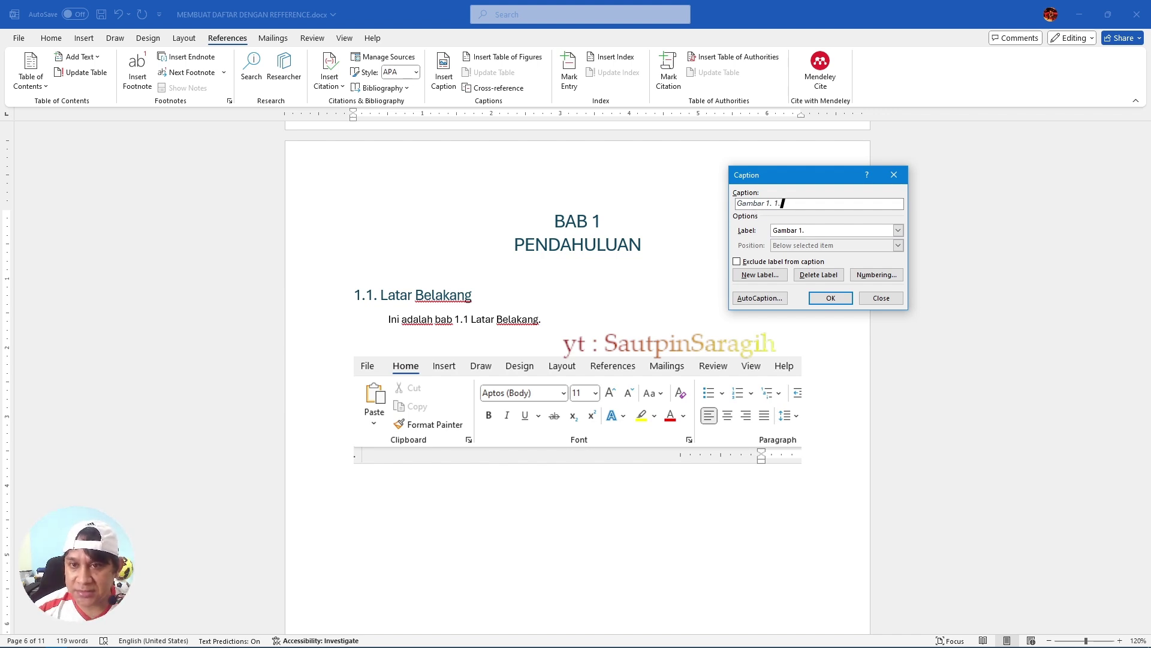
pyautogui.write(' Menu ')
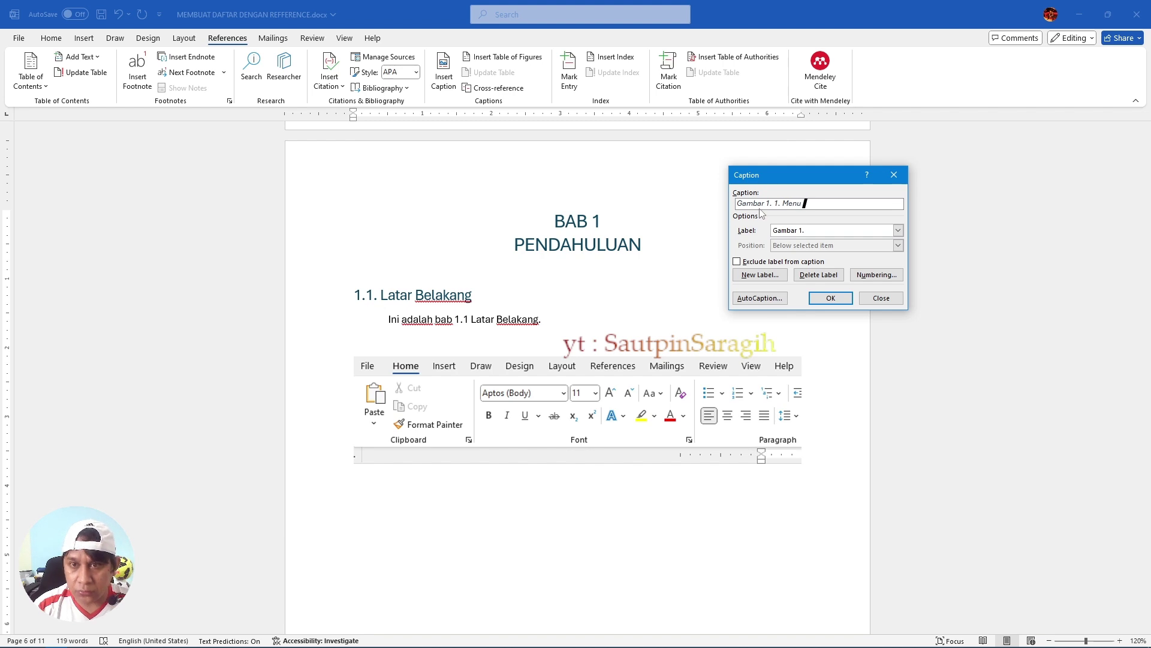
pyautogui.write('Utama Pada Word')
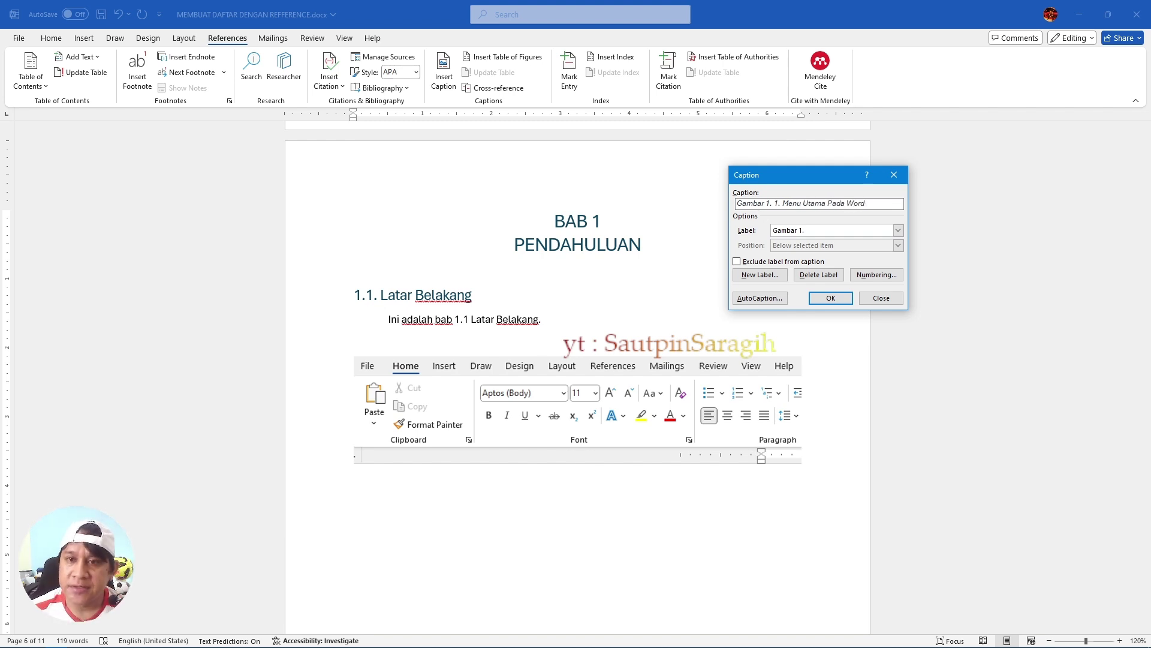
pyautogui.click(831, 298)
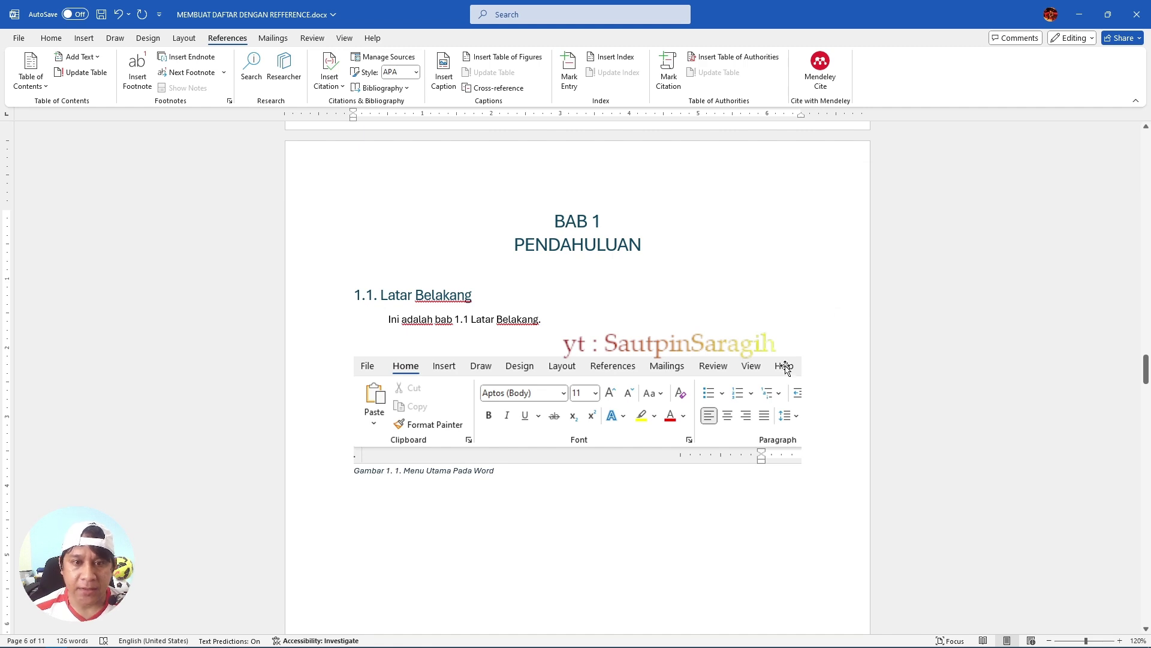
# - Centre the picture caption in section 1.1 and format it as black text without italics or bold
pyautogui.scroll(2, 469, 492)
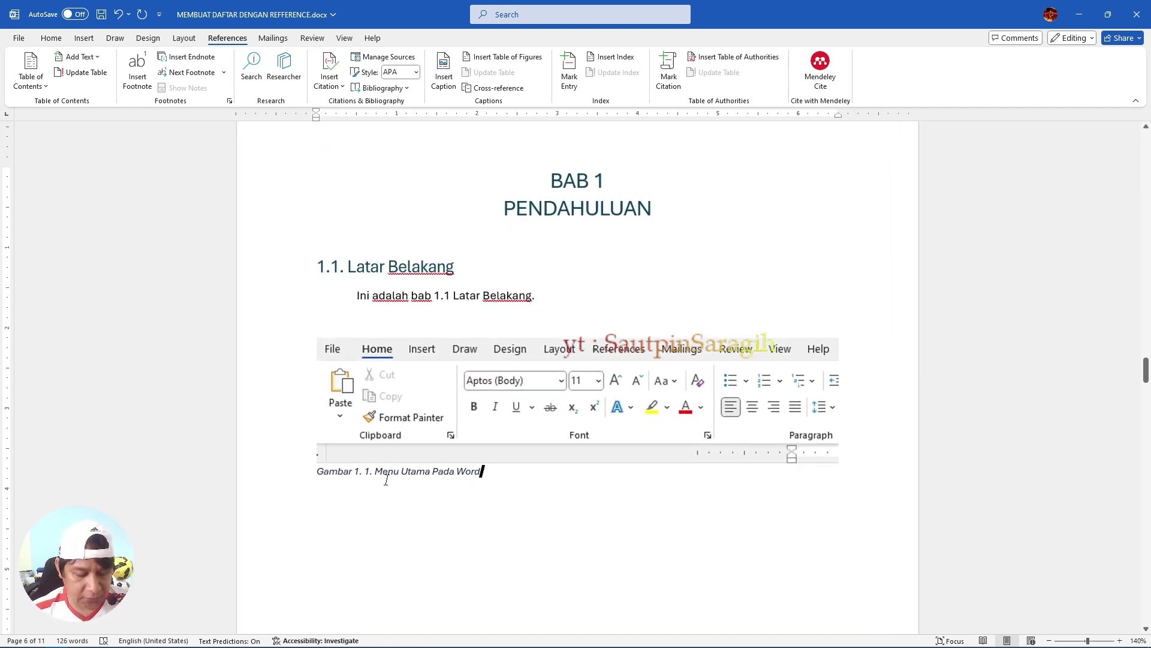
pyautogui.hotkey('ctrl', 'e')
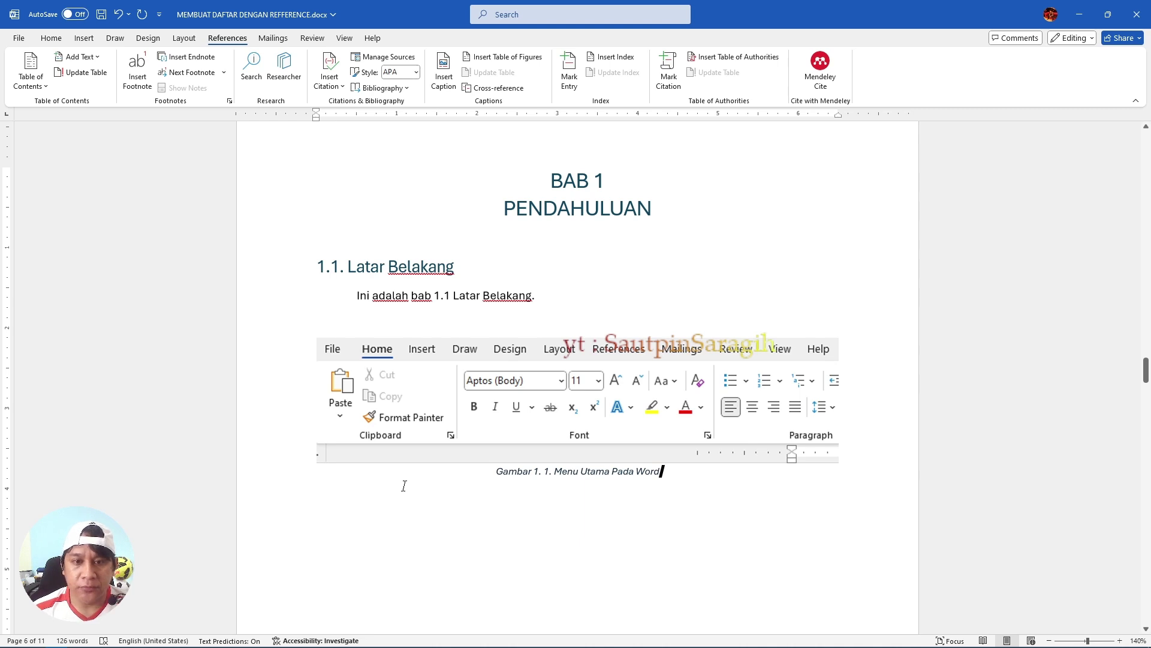
pyautogui.tripleClick(496, 470)
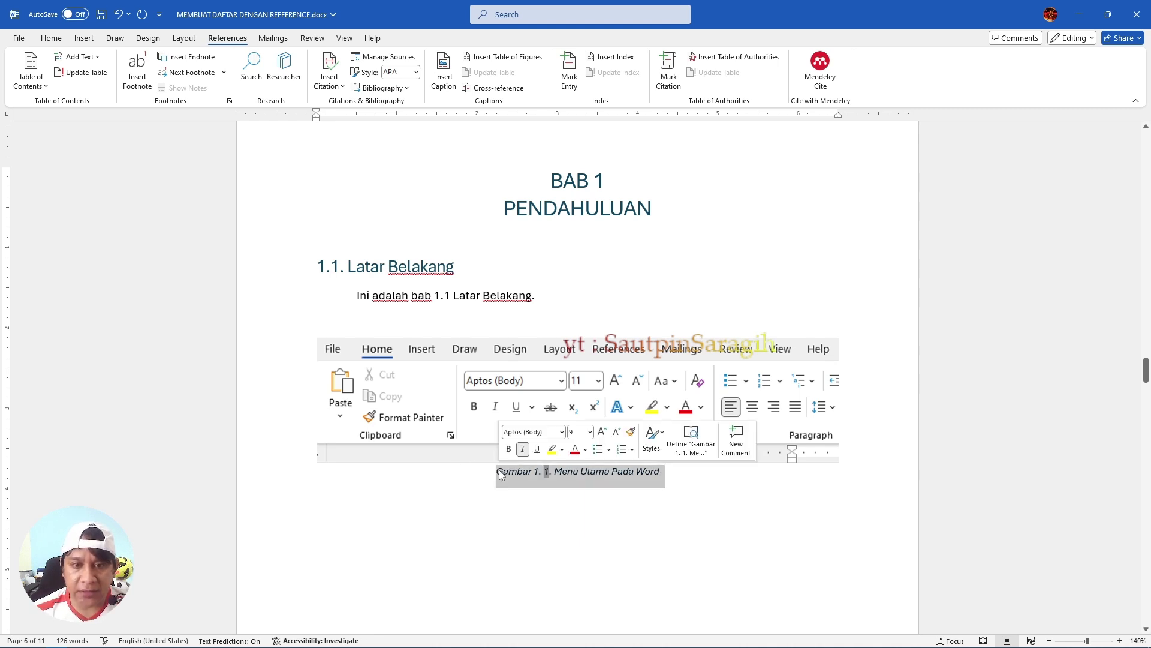
pyautogui.click(65, 39)
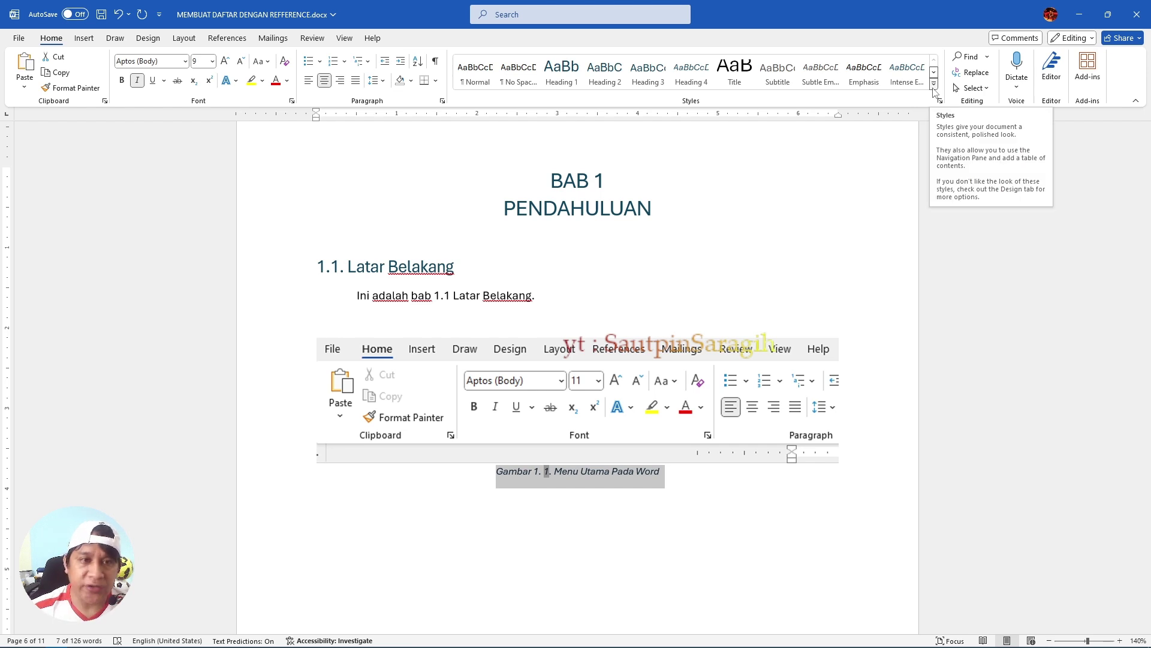
pyautogui.click(137, 79)
pyautogui.click(123, 81)
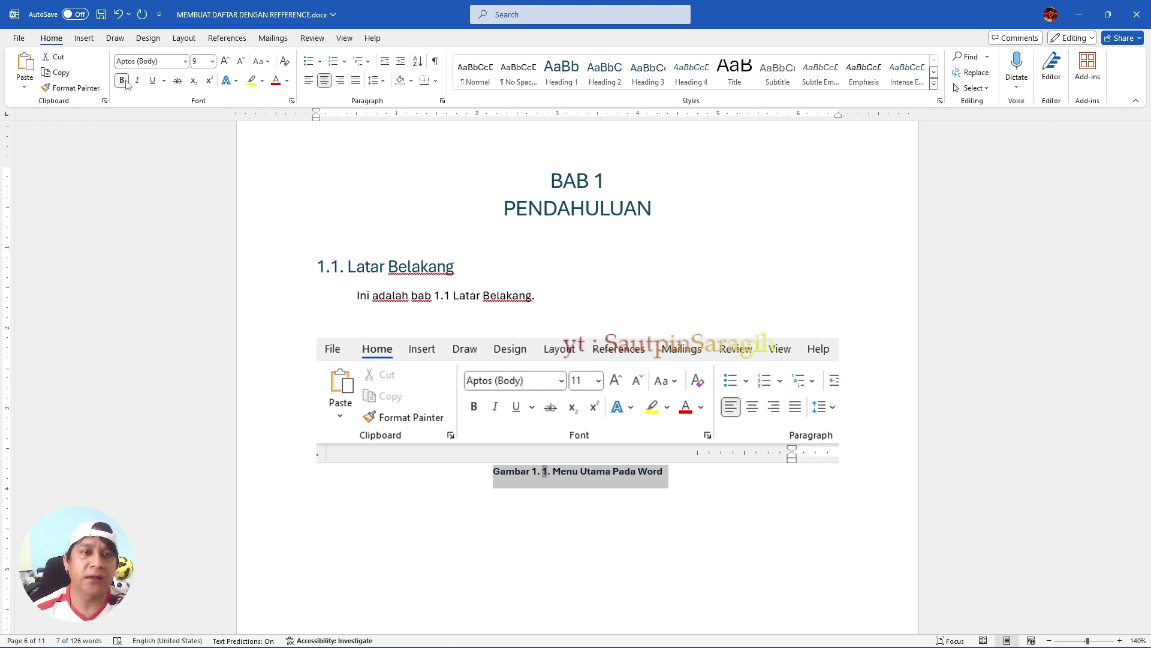
pyautogui.click(287, 80)
pyautogui.click(300, 123)
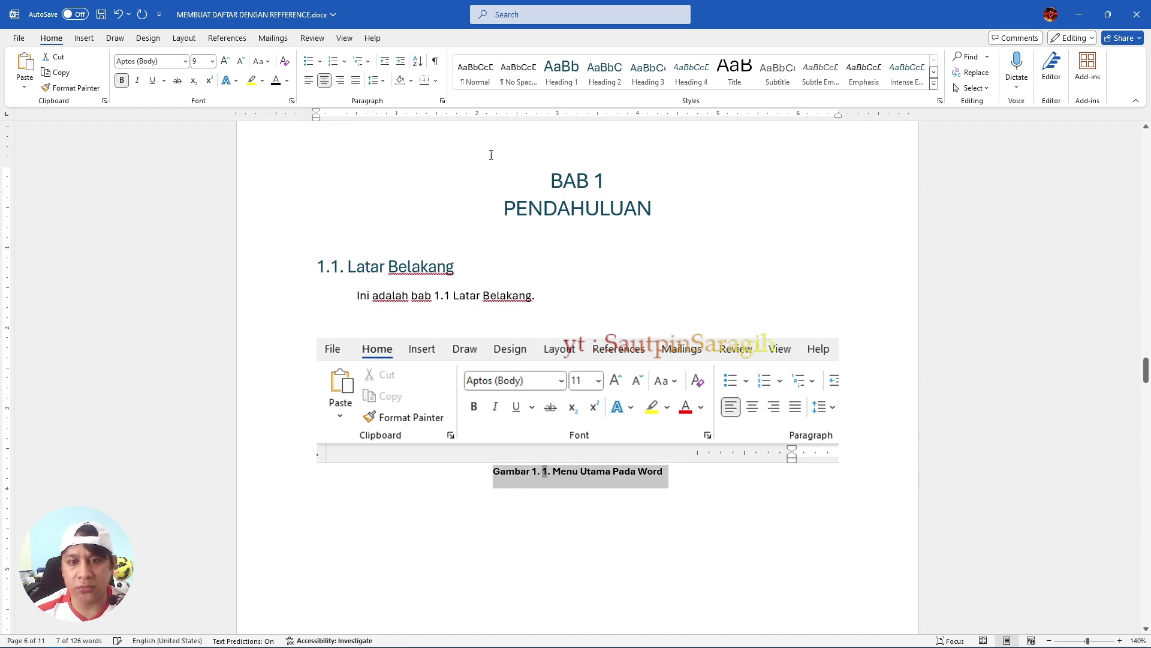
pyautogui.click(121, 81)
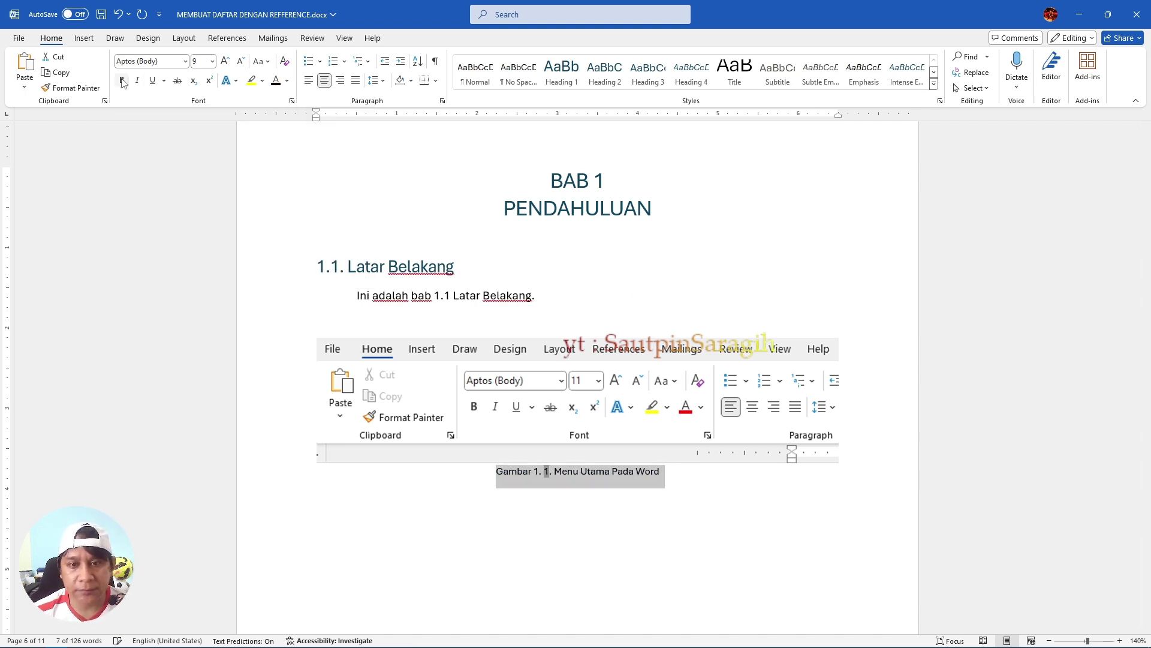
pyautogui.click(657, 473)
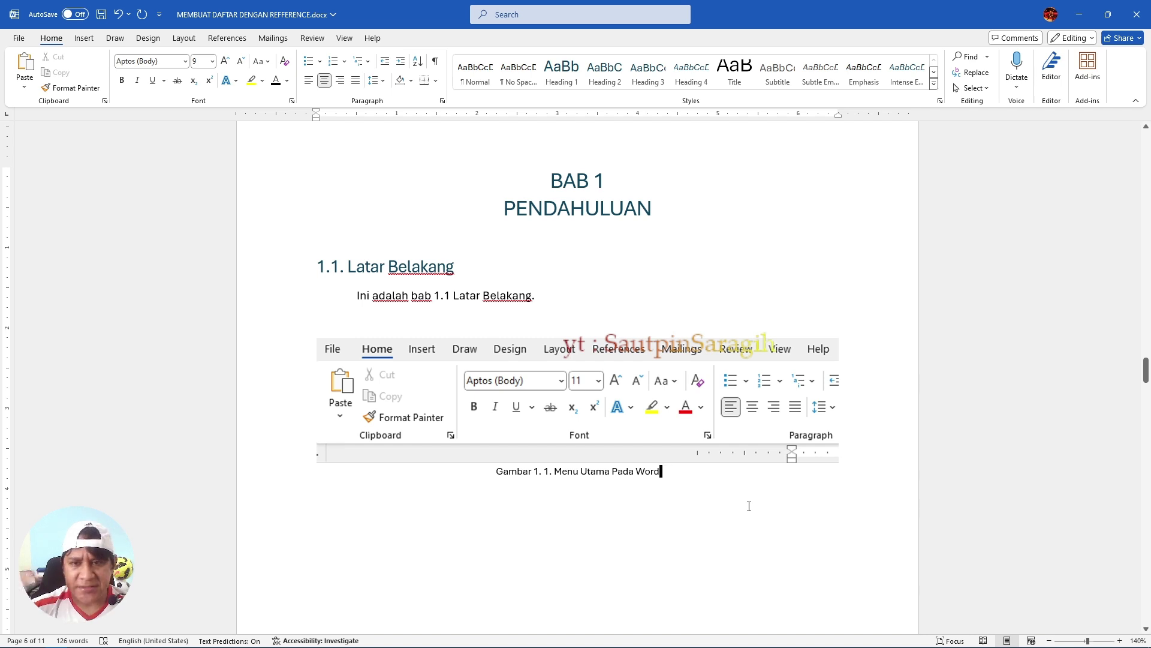
# - Start a new line below the heading "2.1.1. Pustaka utama Teori" in BAB 2 PUSTAKA
pyautogui.scroll(-15, 713, 479)
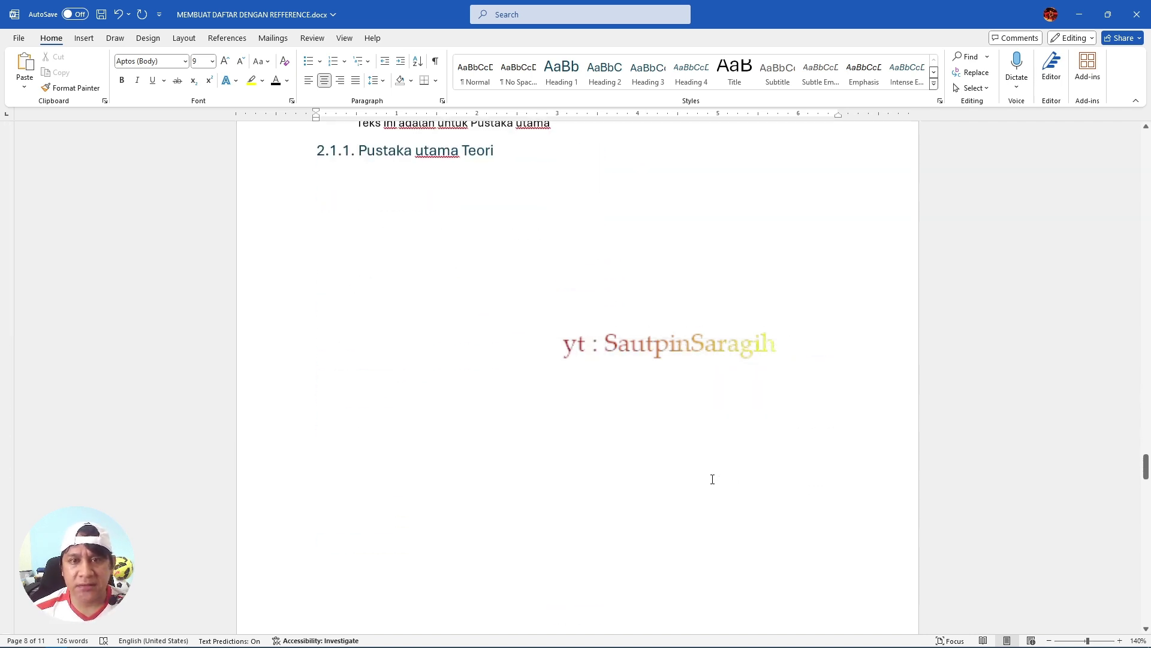
pyautogui.scroll(3, 693, 397)
pyautogui.click(496, 334)
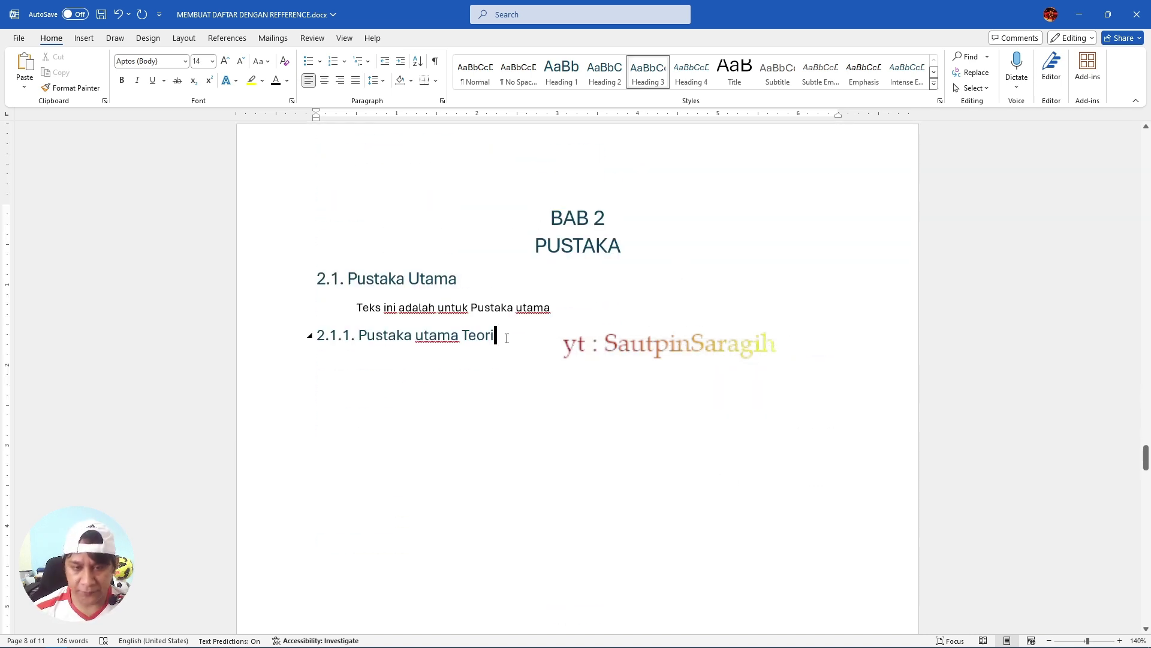
pyautogui.press('Return')
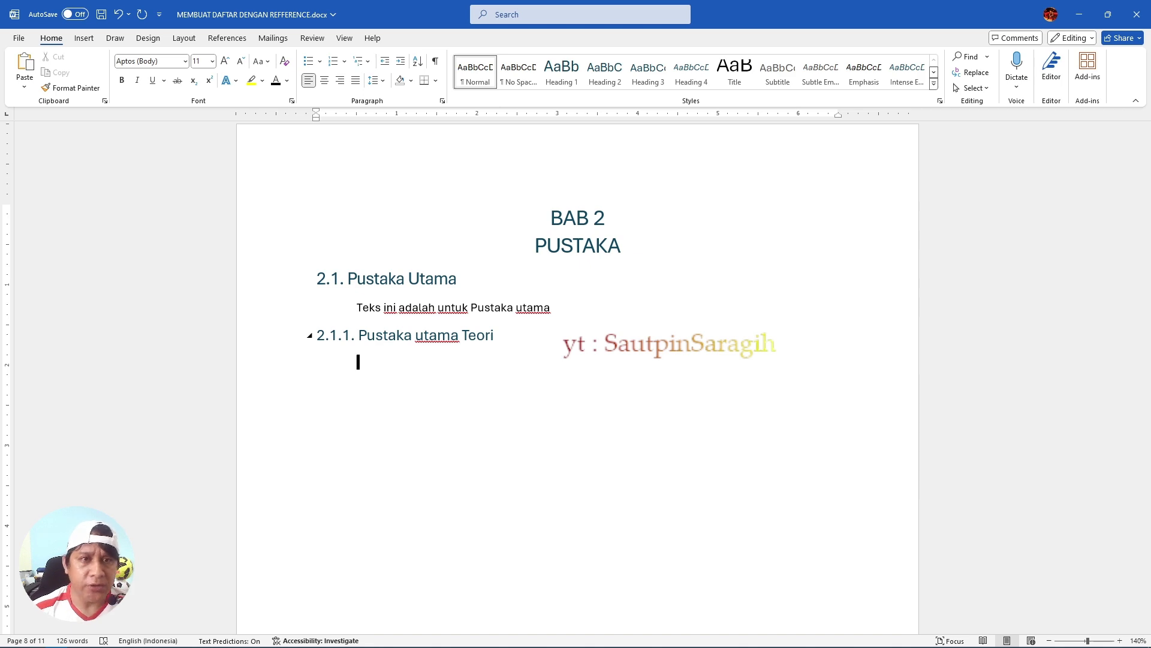
# - Capture a rectangular screen snip of the References ribbon's Captions group and minimize the Snip & Sketch window
pyautogui.click(227, 38)
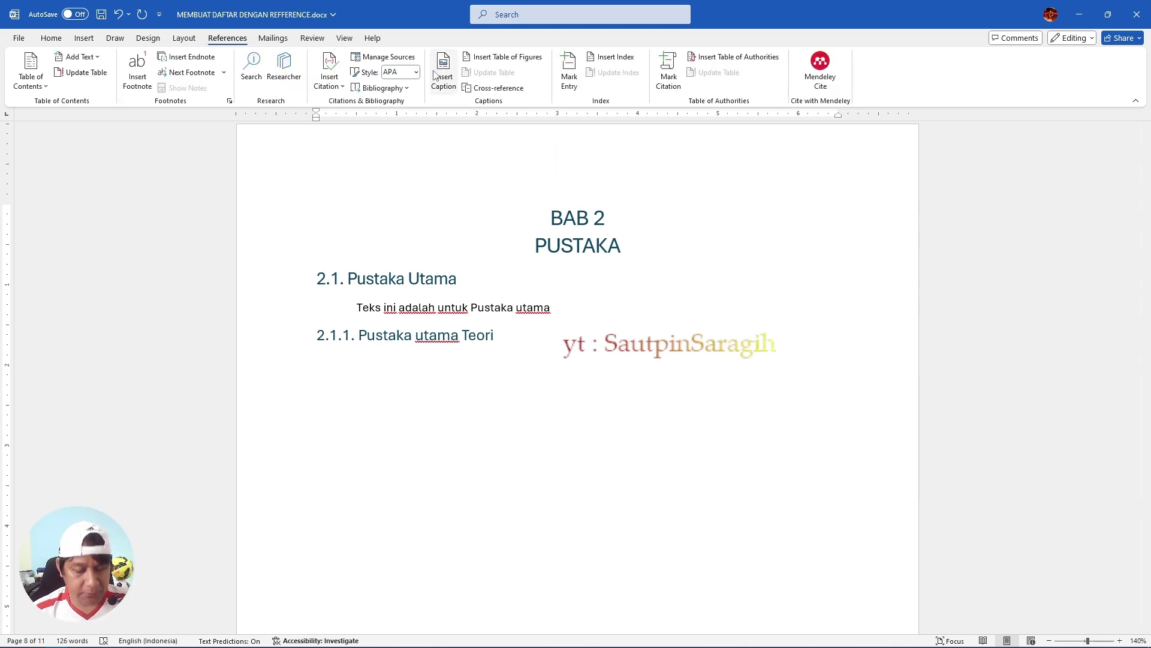
pyautogui.press('super+shift+s')
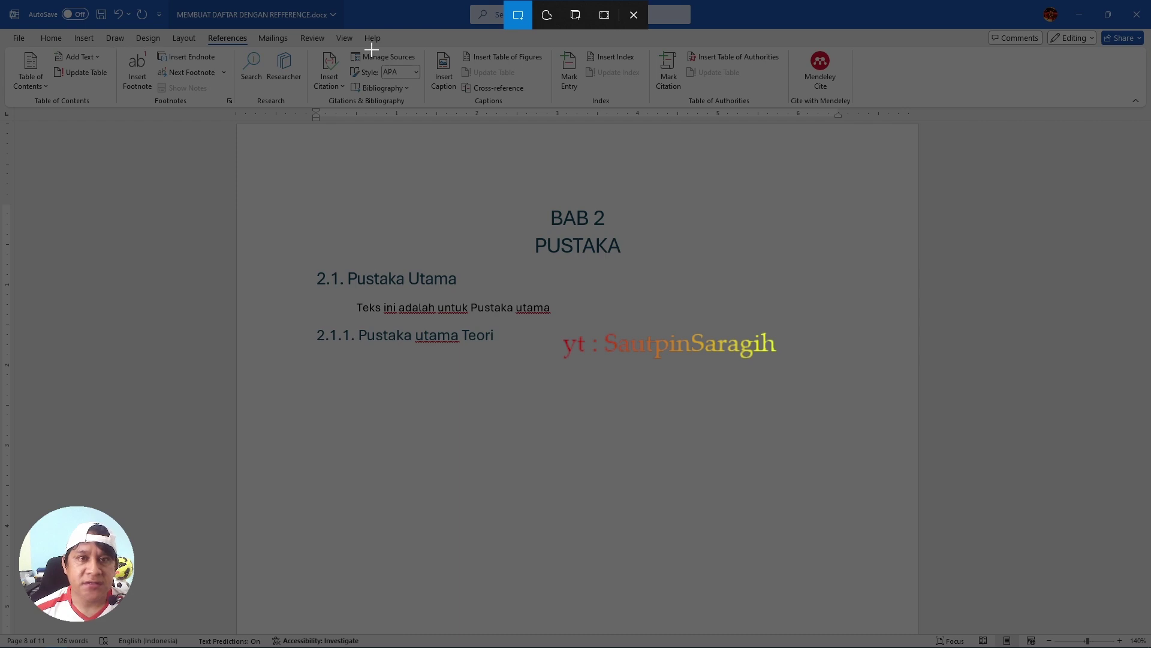
pyautogui.moveTo(427, 43); pyautogui.dragTo(555, 112)
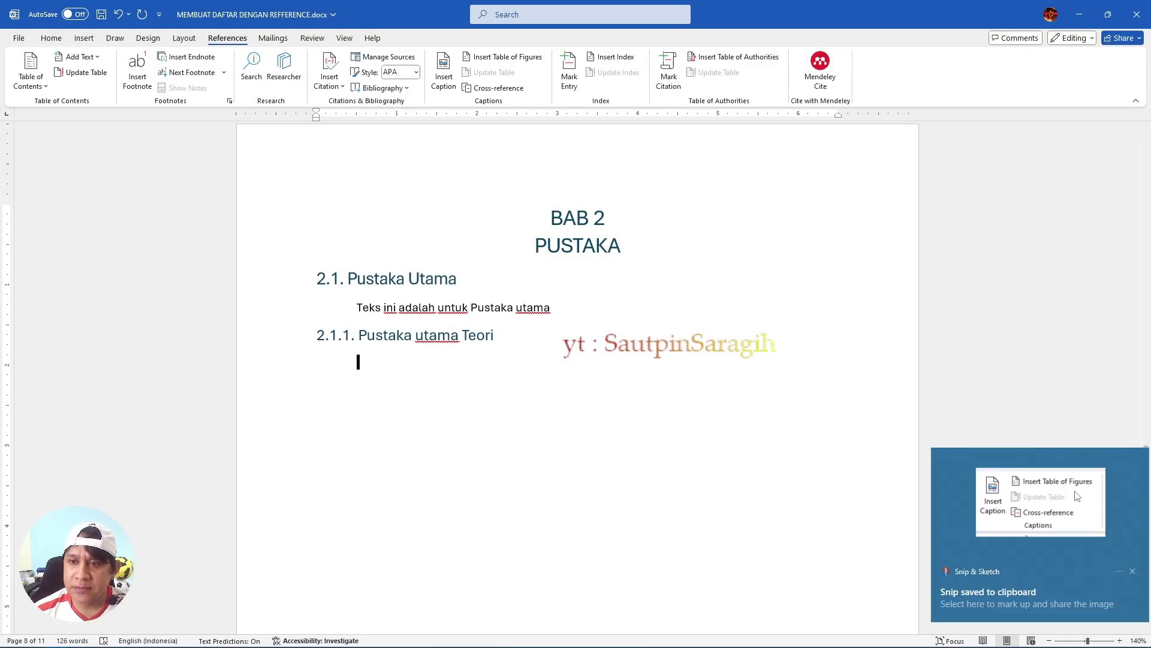
pyautogui.click(1019, 497)
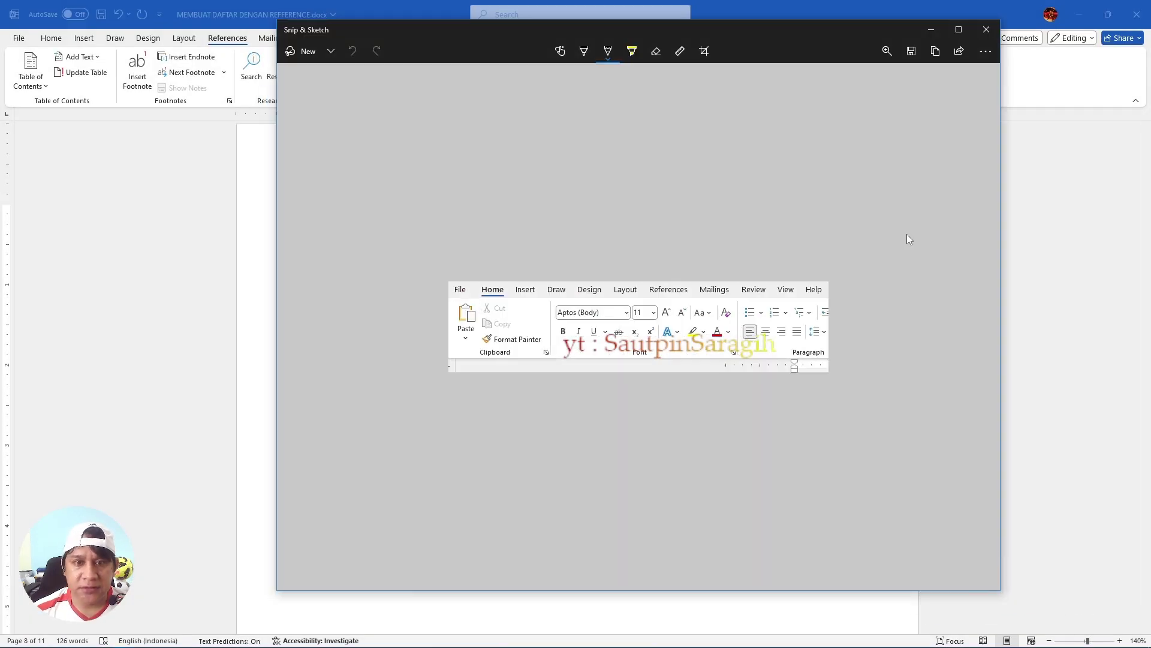
pyautogui.click(933, 37)
# - Try to paste the snip below heading 2.1.1, close Snip & Sketch, and delete the pasted picture
pyautogui.hotkey('ctrl', 'v')
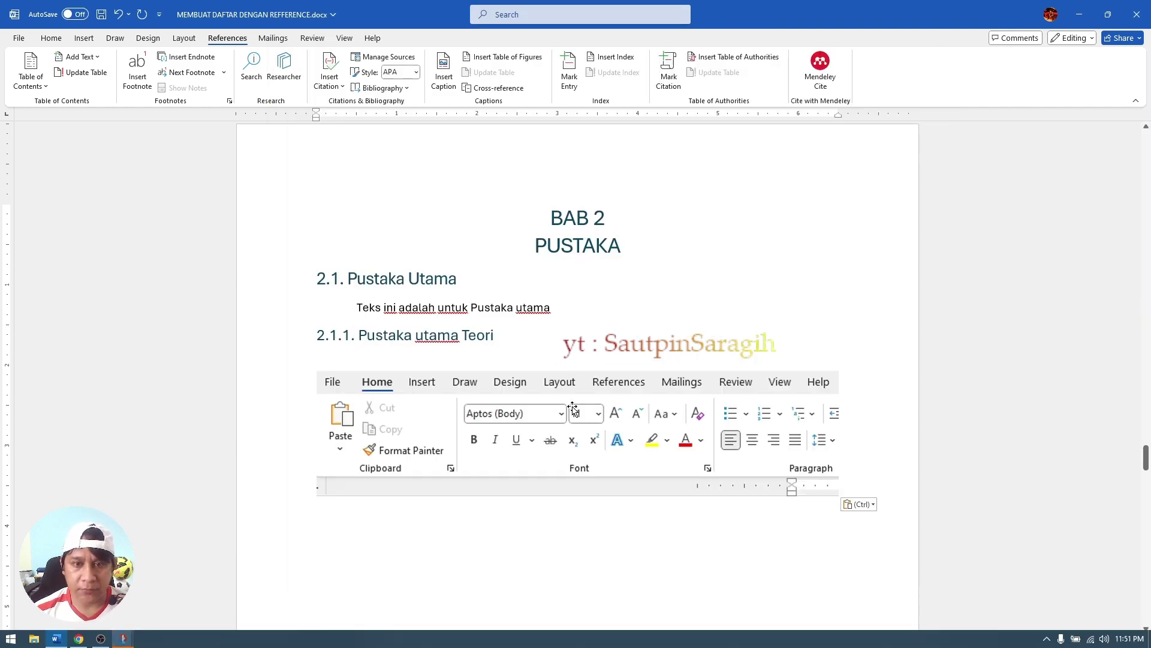
pyautogui.hotkey('alt', 'Tab')
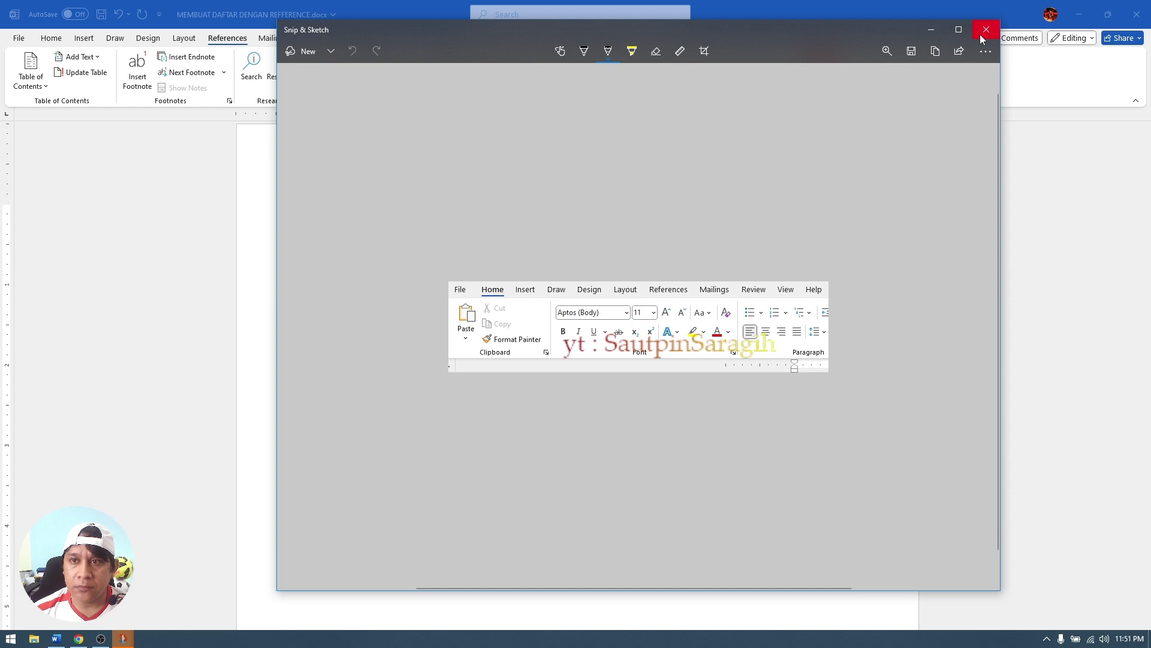
pyautogui.click(984, 33)
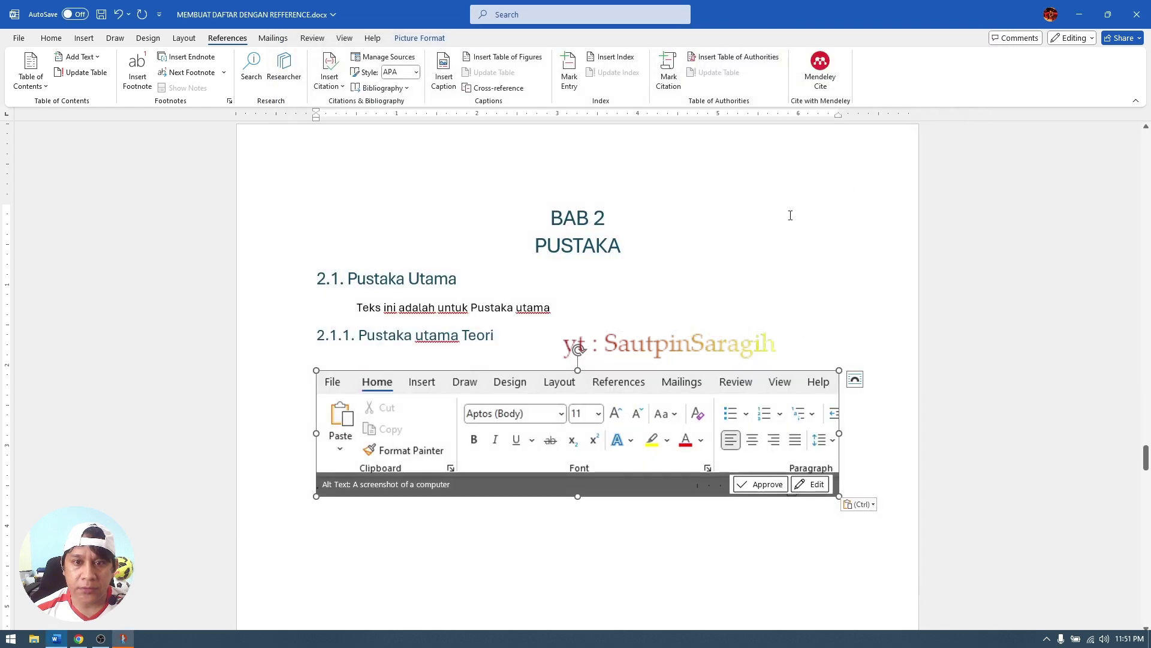
pyautogui.press('Delete')
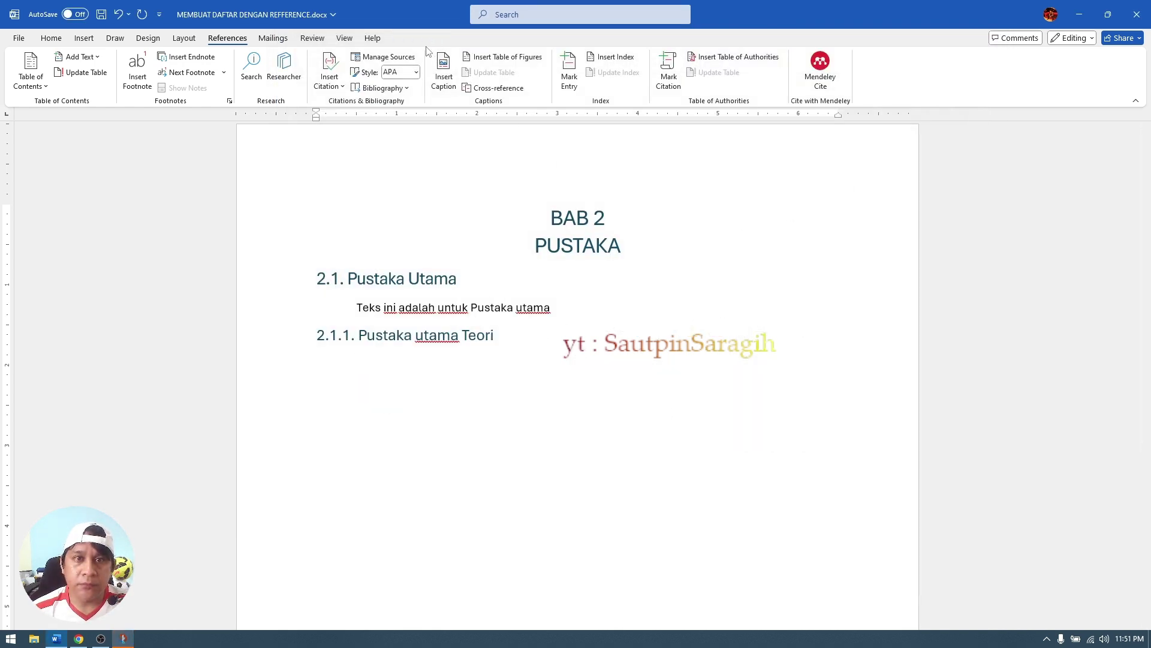
# - Recapture the Captions group of the References ribbon as a rectangular snip and open it in Snip & Sketch
pyautogui.press('super+shift+s')
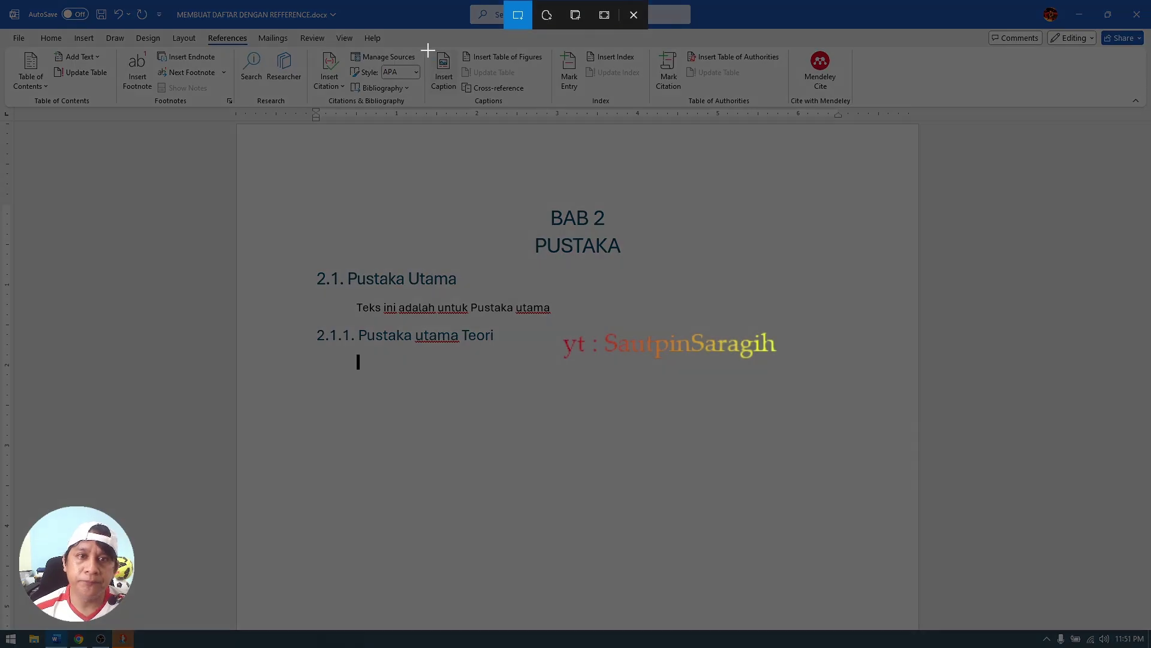
pyautogui.moveTo(427, 46); pyautogui.dragTo(559, 119)
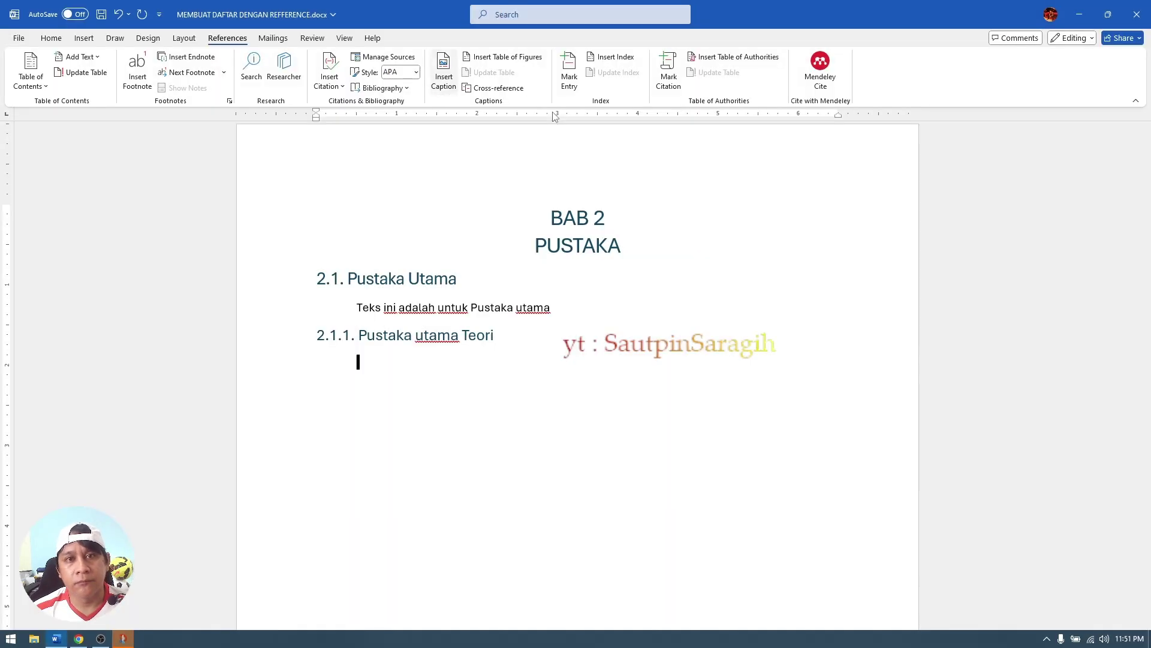
pyautogui.click(1023, 505)
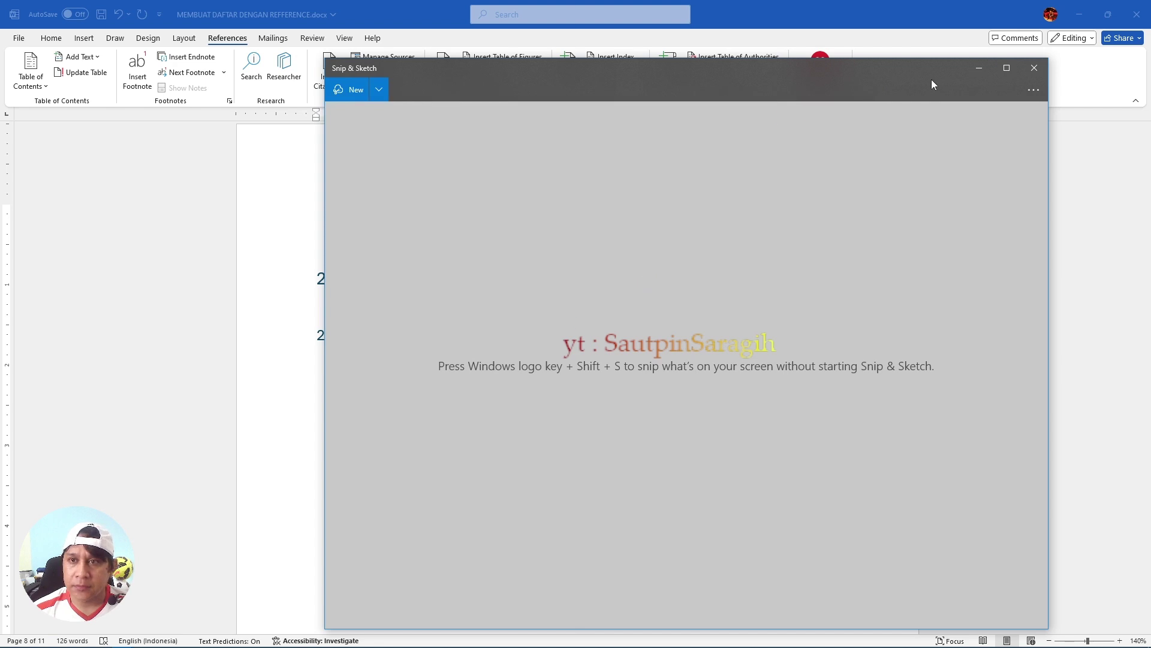
# - Minimize Snip & Sketch and paste the copied screenshot as a picture below heading 2.1.1 Pustaka utama Teori
pyautogui.click(980, 67)
pyautogui.rightClick(418, 383)
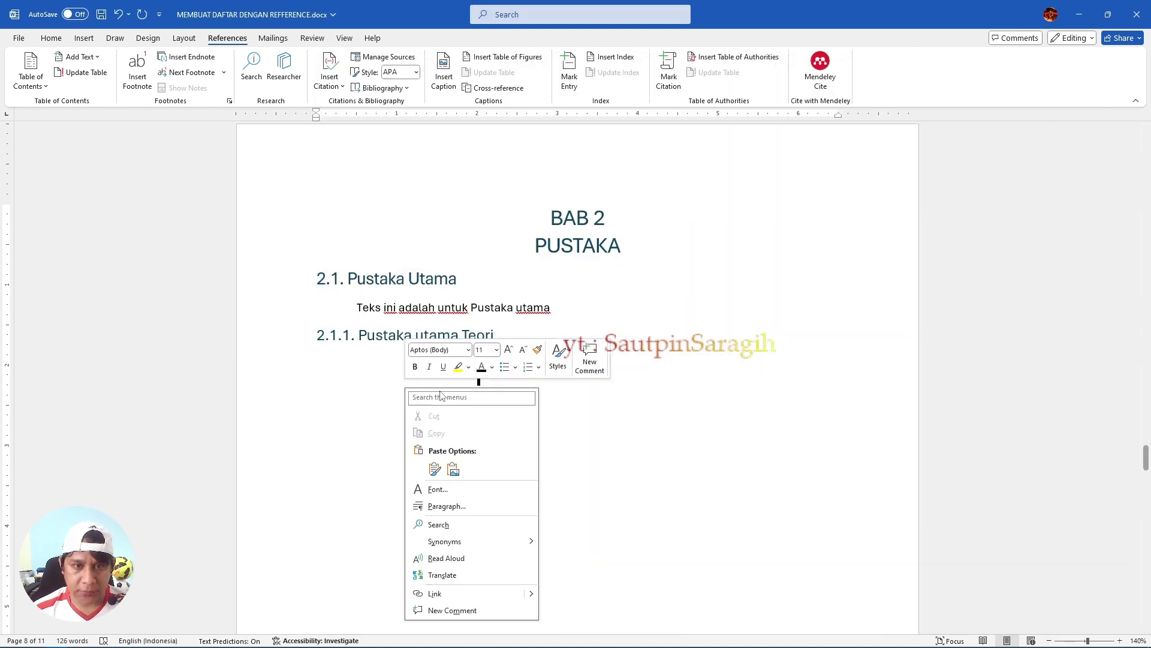
pyautogui.click(454, 473)
pyautogui.click(474, 527)
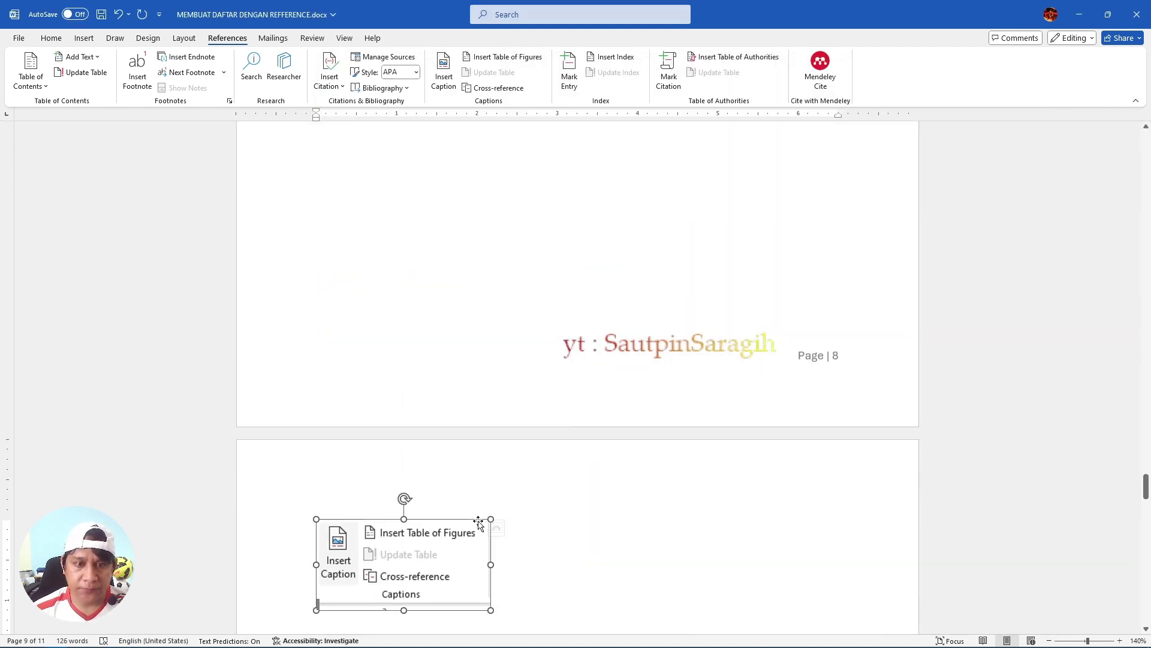
# - Delete the page break below heading 2.1.1 to bring the pasted picture onto the same page as the heading
pyautogui.scroll(10, 475, 401)
pyautogui.scroll(-1, 535, 420)
pyautogui.click(533, 379)
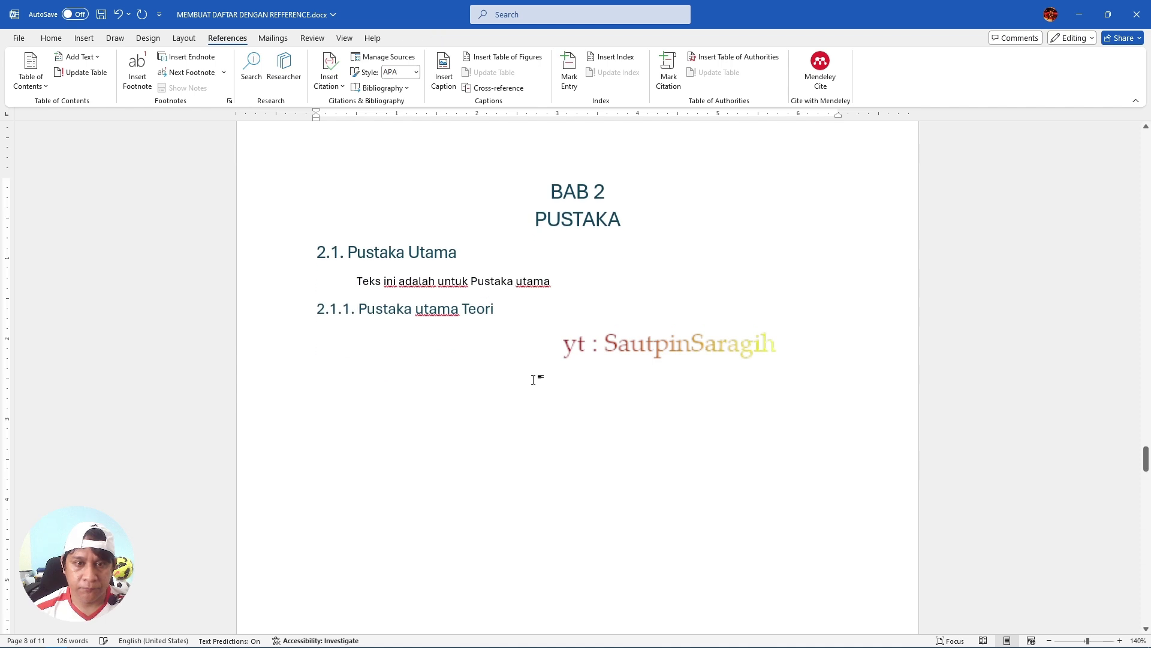
pyautogui.press('Delete')
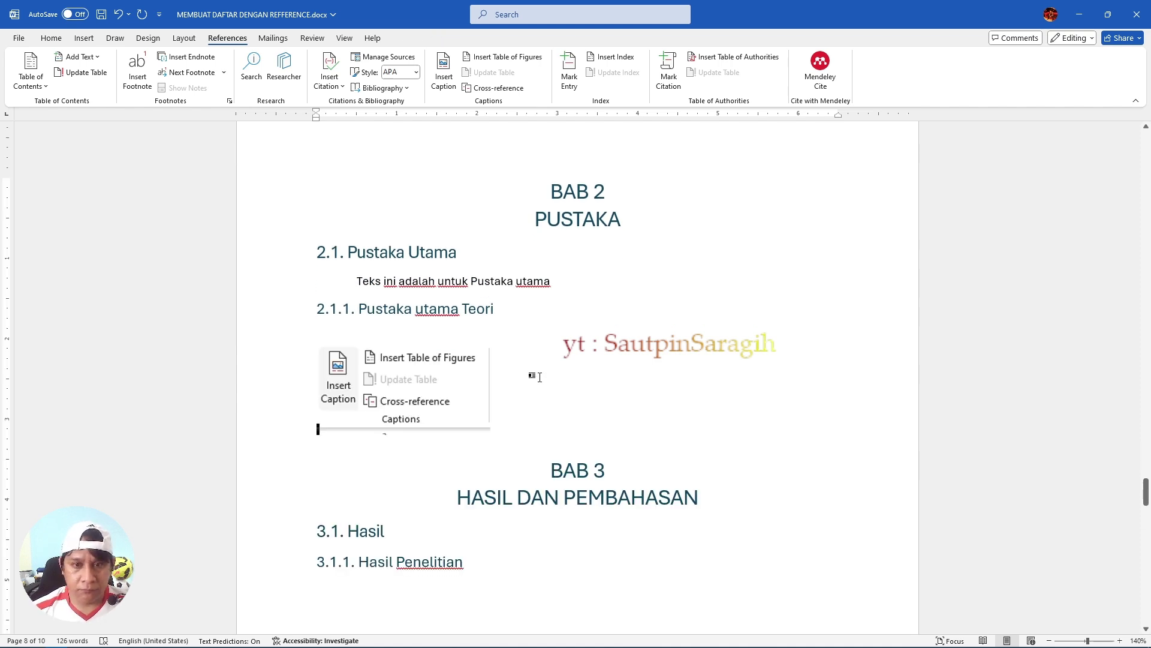
# - Add a blank line and a page break after the picture to start BAB 3 on a new page
pyautogui.click(571, 429)
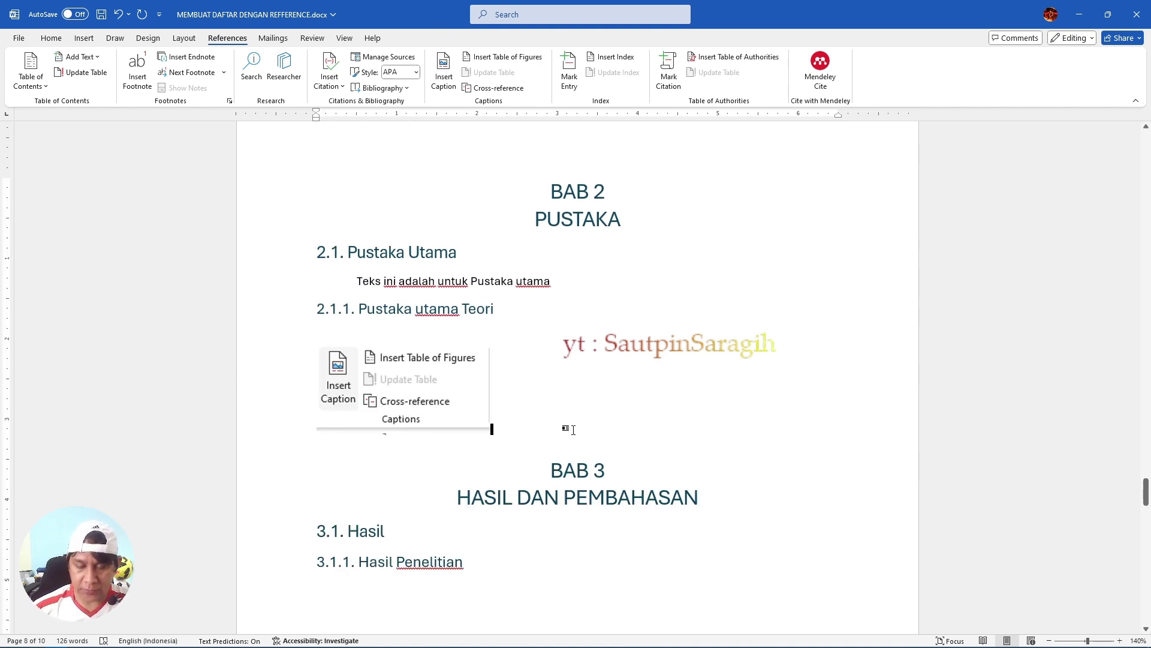
pyautogui.press('Return')
pyautogui.hotkey('ctrl', 'Return')
pyautogui.scroll(-4, 574, 432)
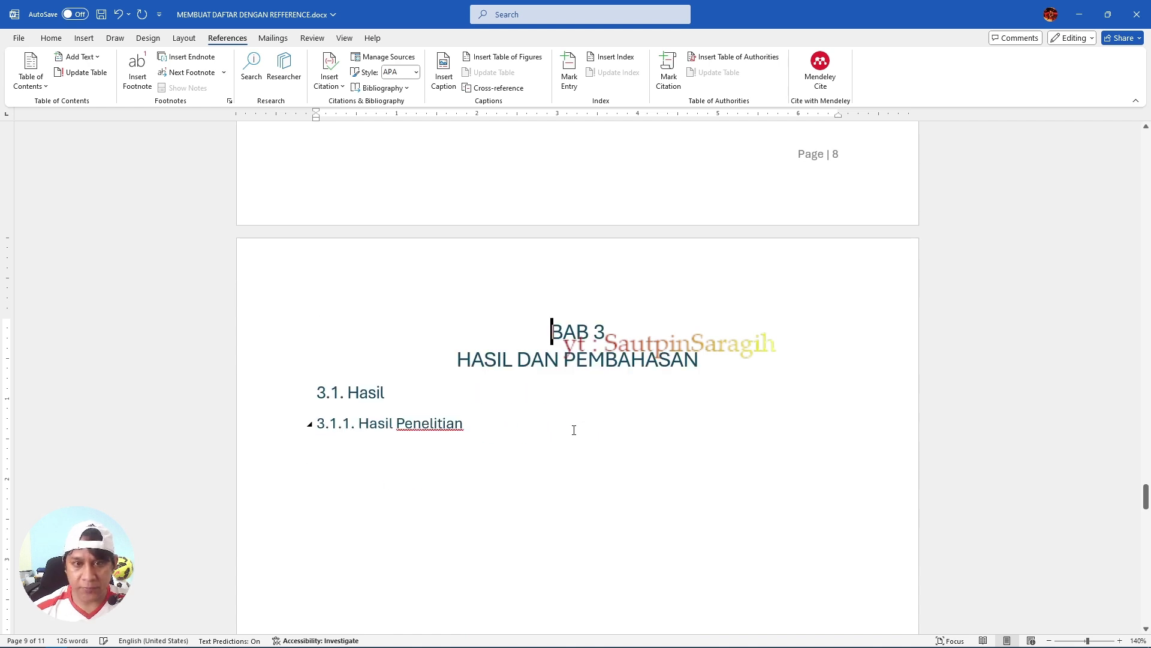
pyautogui.scroll(3, 613, 272)
pyautogui.scroll(10, 613, 272)
# - Center the picture under heading 2.1.1 horizontally on the page
pyautogui.click(459, 455)
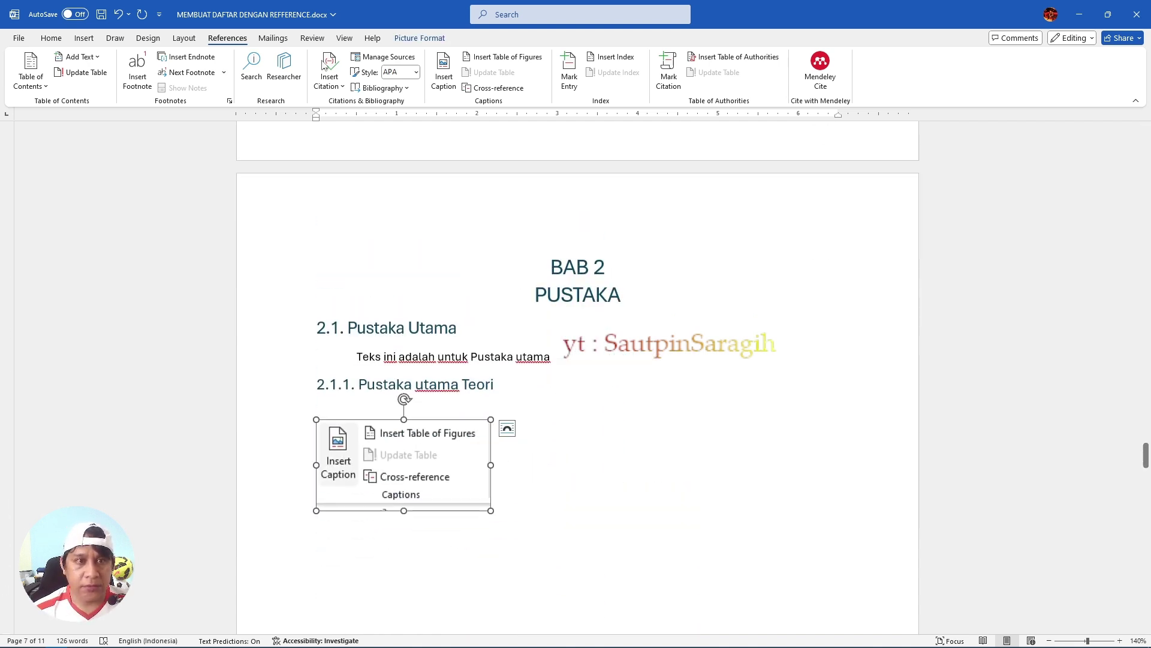
pyautogui.click(50, 38)
pyautogui.click(324, 80)
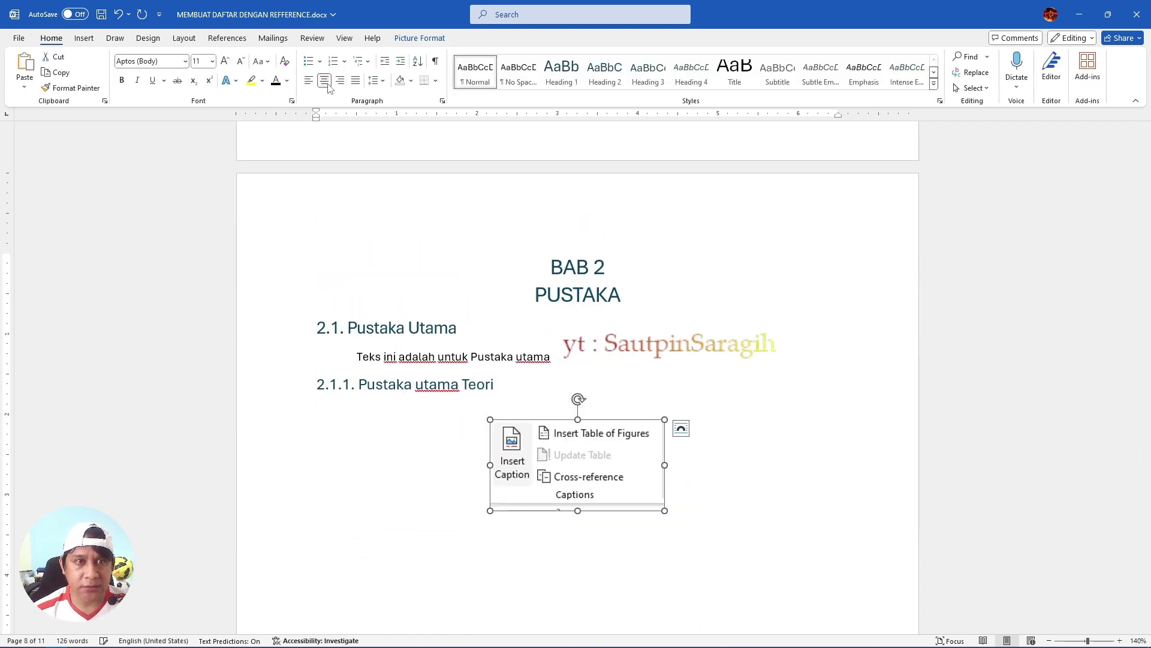
# - Start a caption on the line below the picture and create the new caption label "Gambar 2."
pyautogui.click(670, 503)
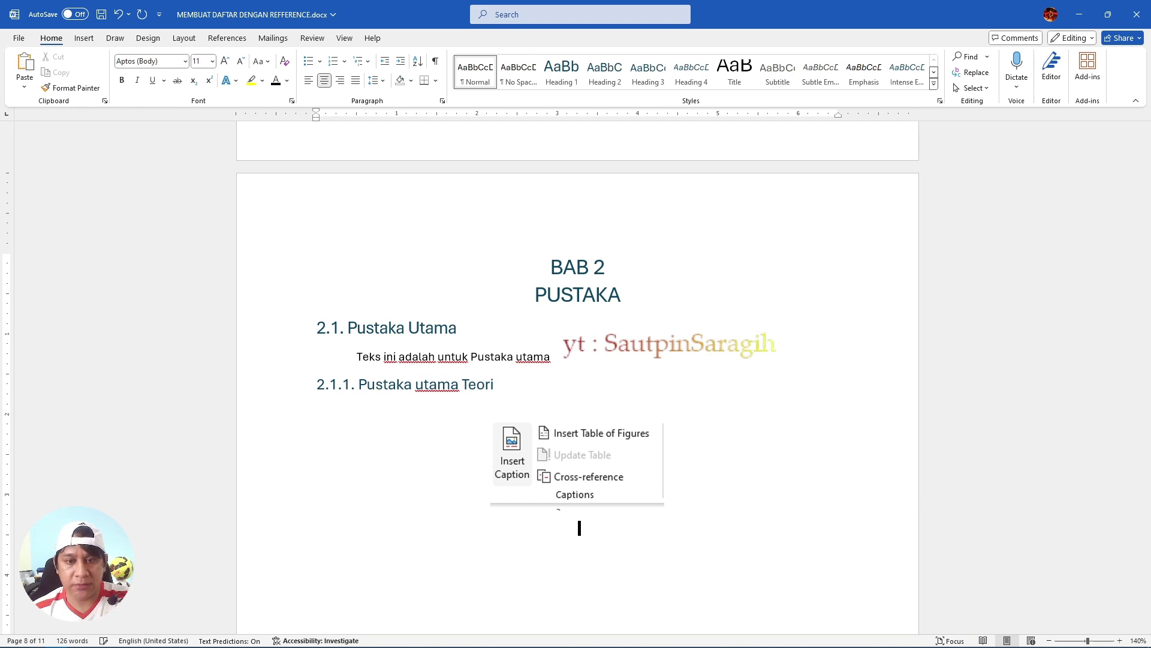
pyautogui.click(235, 42)
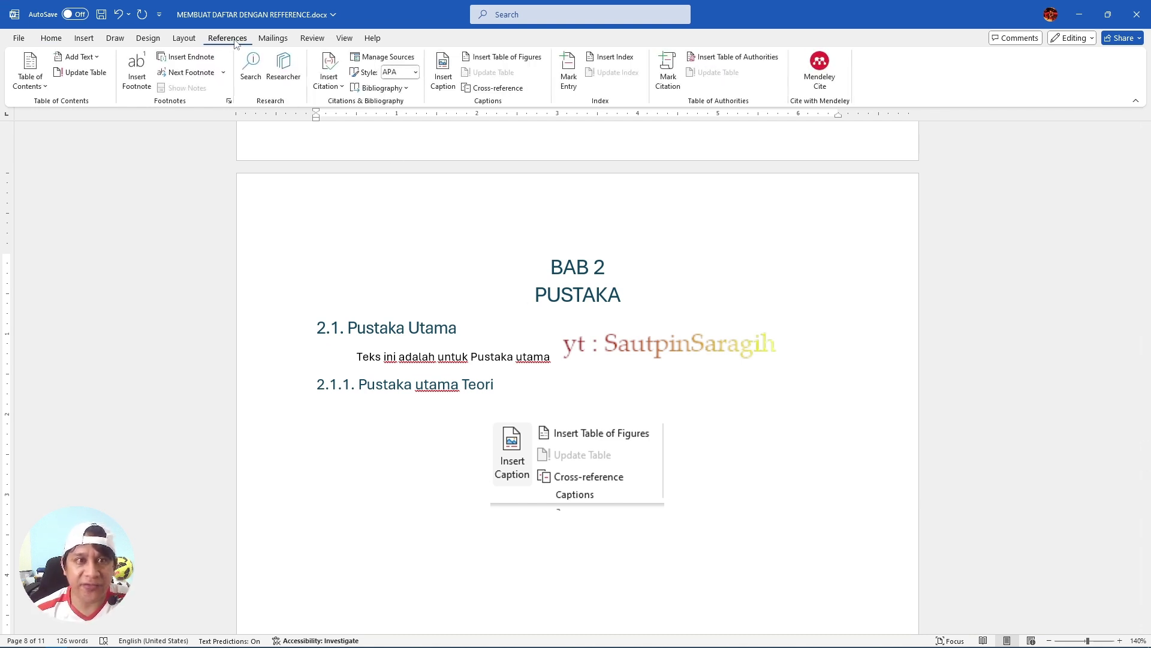
pyautogui.click(442, 62)
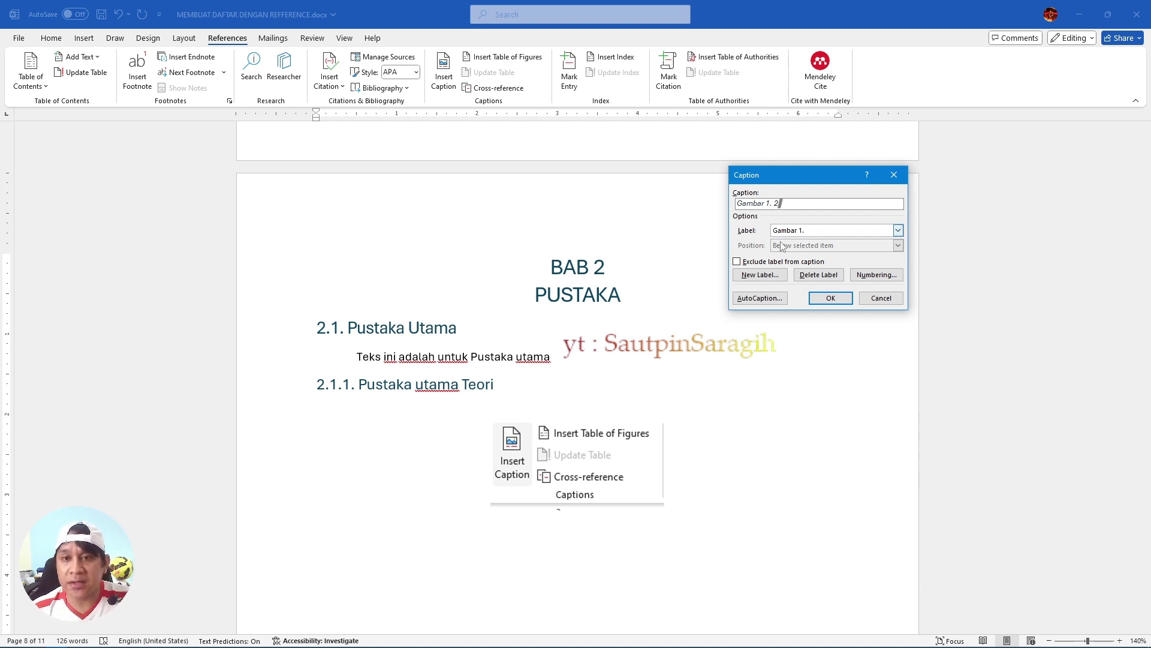
pyautogui.click(780, 276)
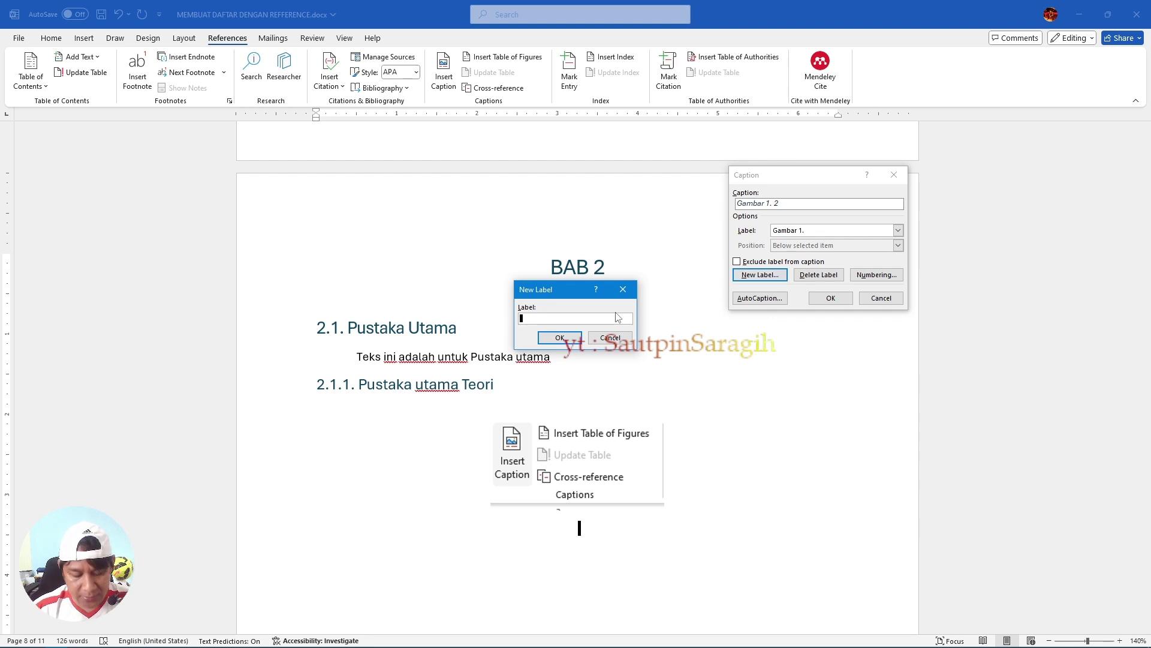
pyautogui.write('Gambar 2.')
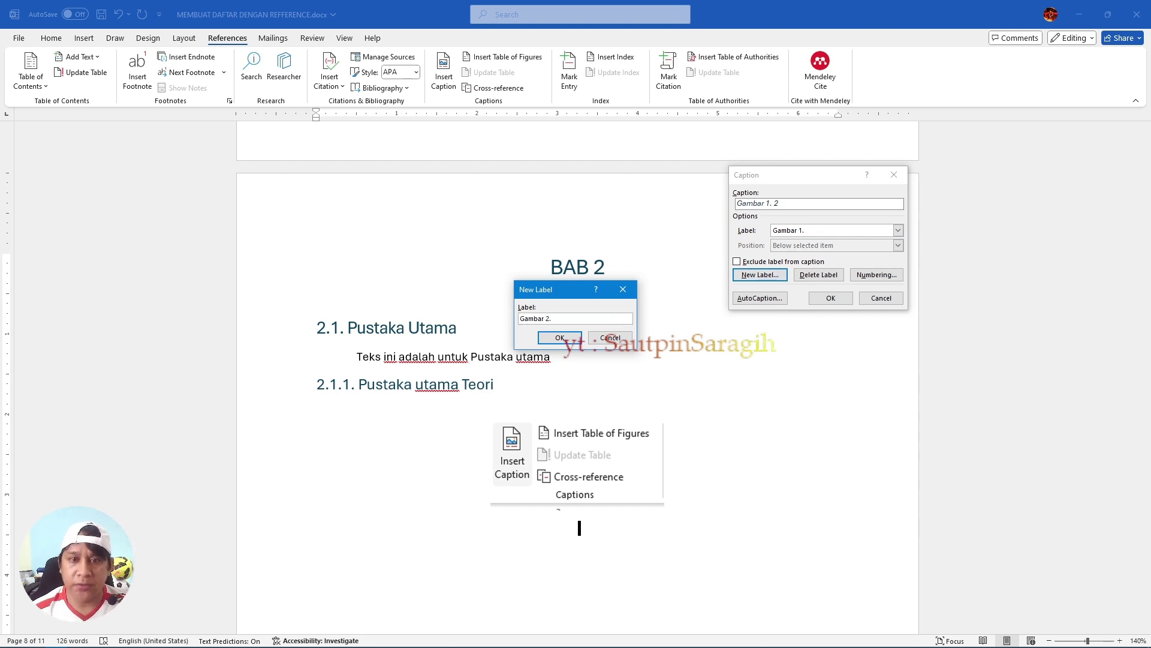
pyautogui.click(558, 338)
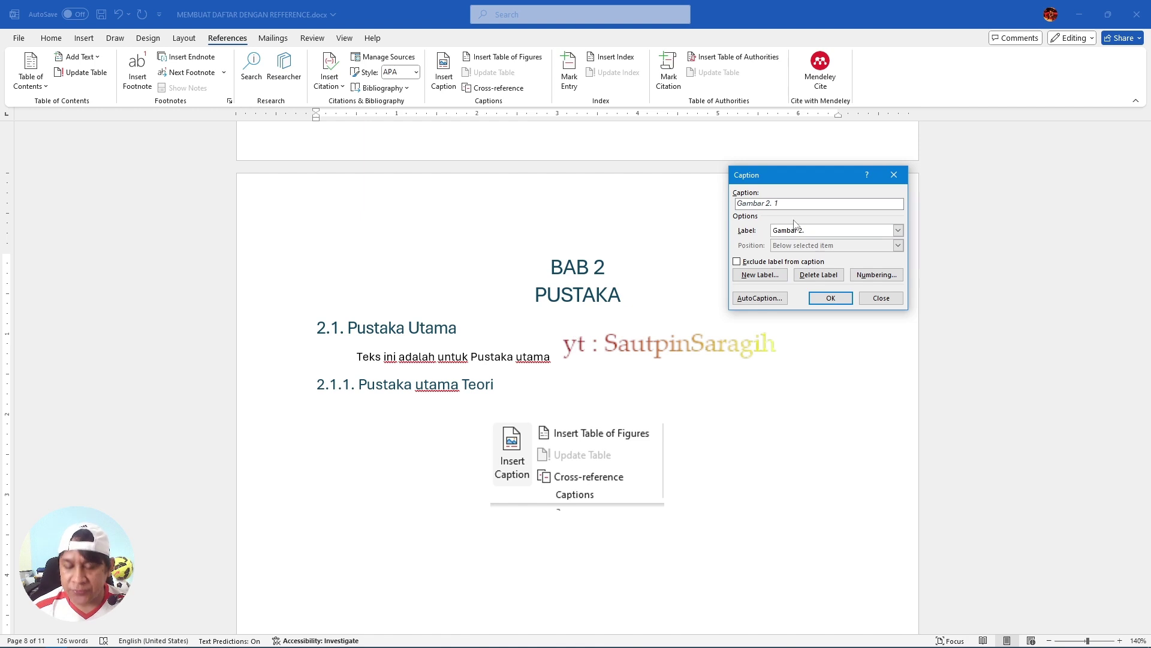
# - Complete the caption as "Gambar 2. 1. Fitur Referensi Pada ms Word" and insert it below the picture
pyautogui.click(782, 203)
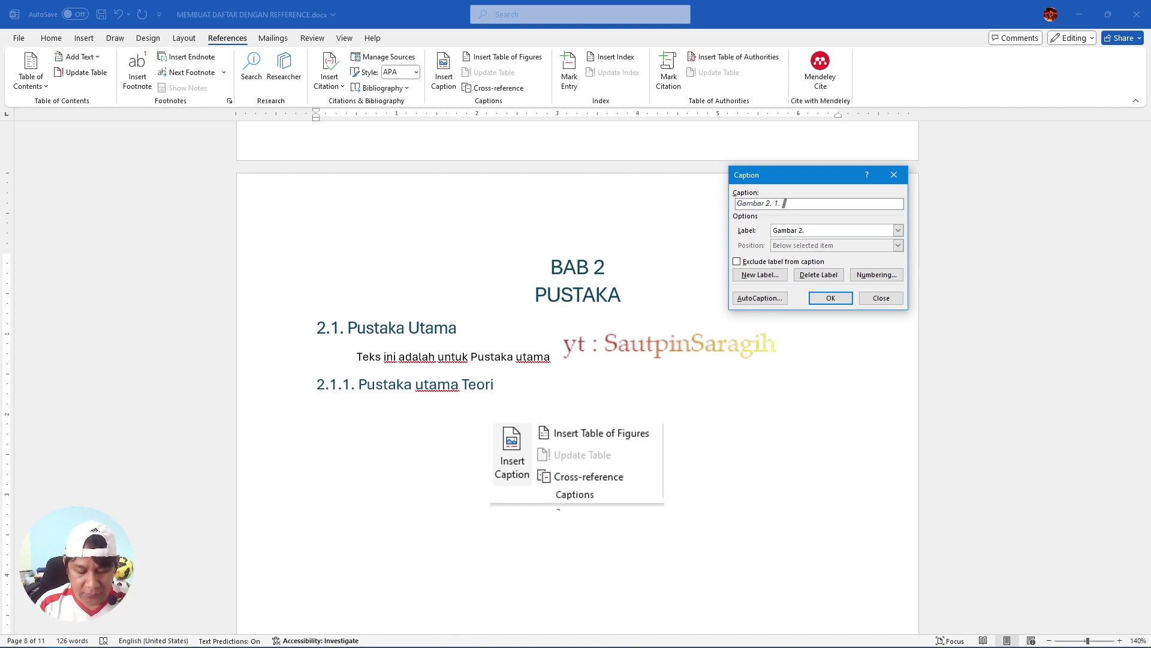
pyautogui.write('. Fitur Ref')
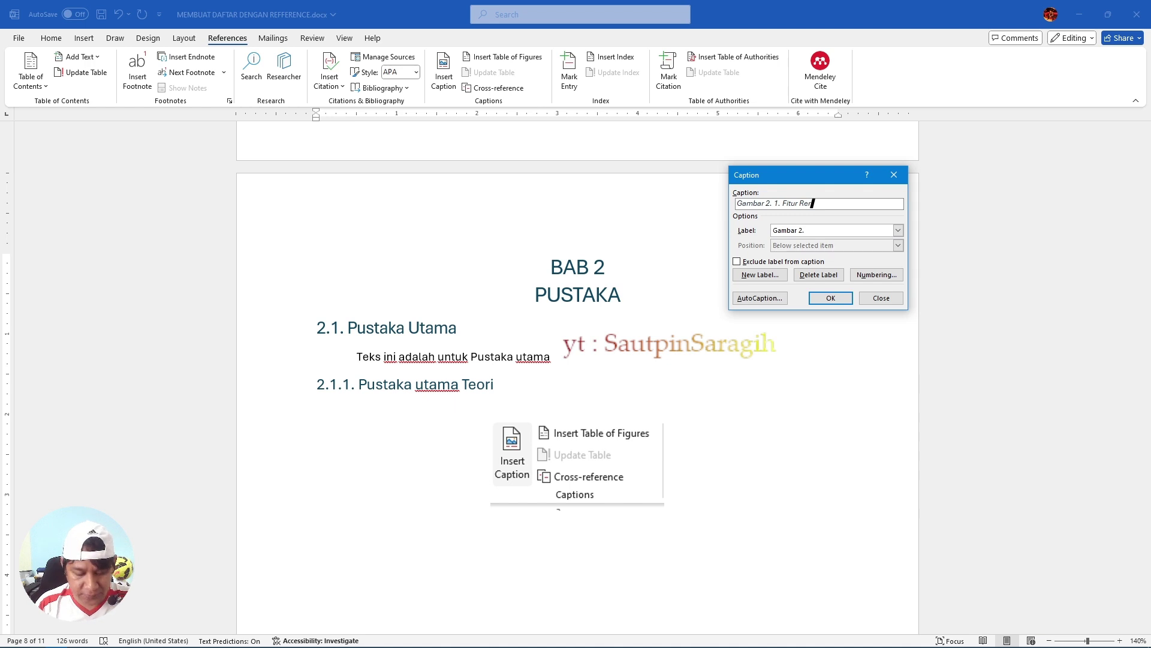
pyautogui.write('erensi Pada ')
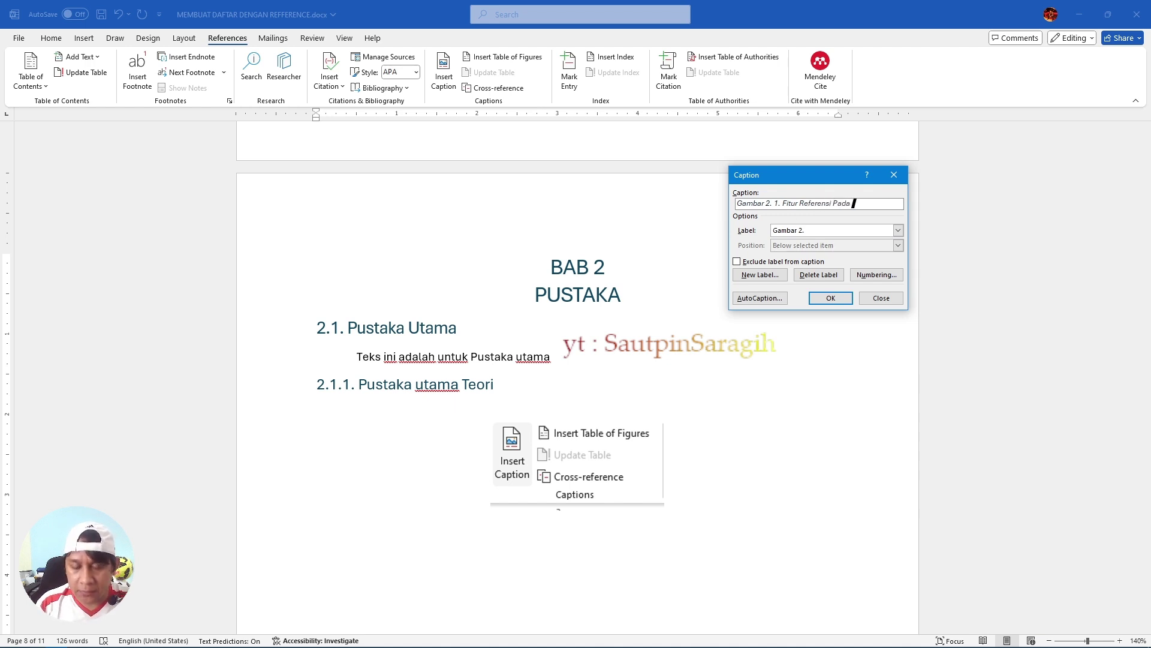
pyautogui.write('ms Word')
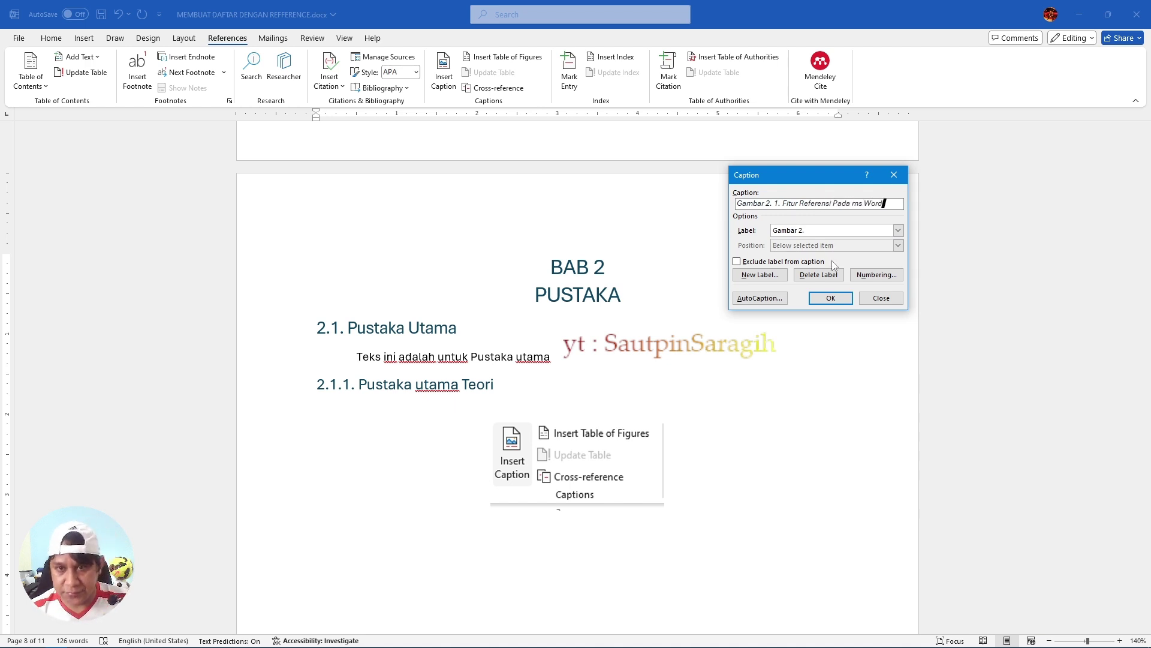
pyautogui.click(830, 298)
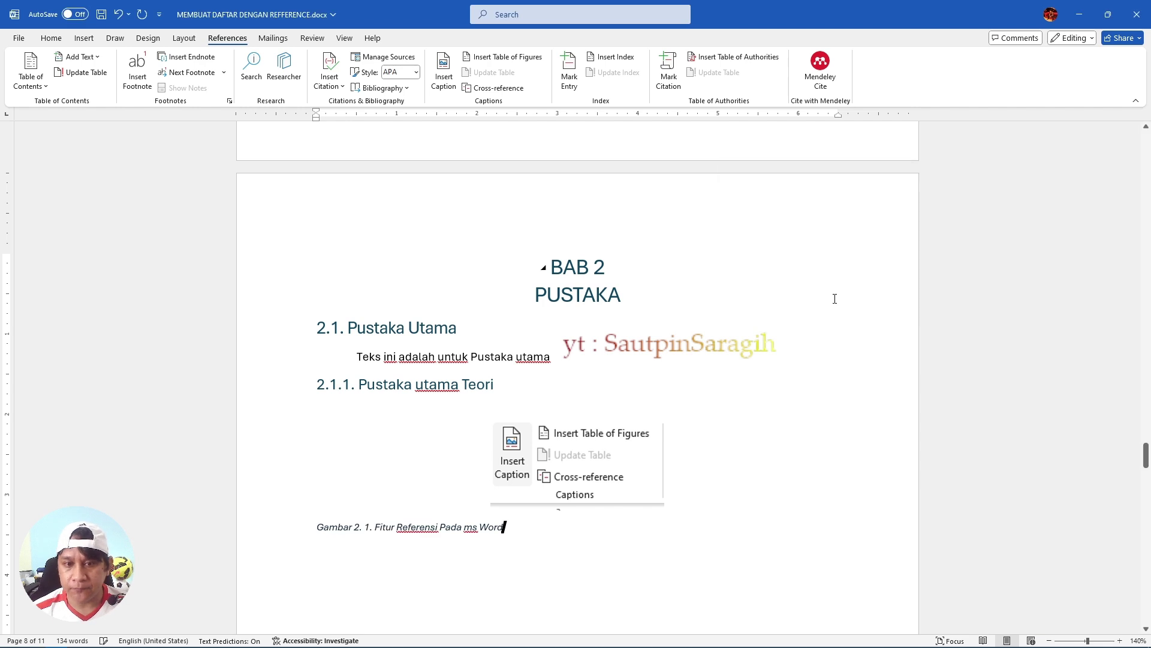
# - Center the Gambar 2. 1 caption under the picture and remove its italic formatting
pyautogui.hotkey('ctrl', 'e')
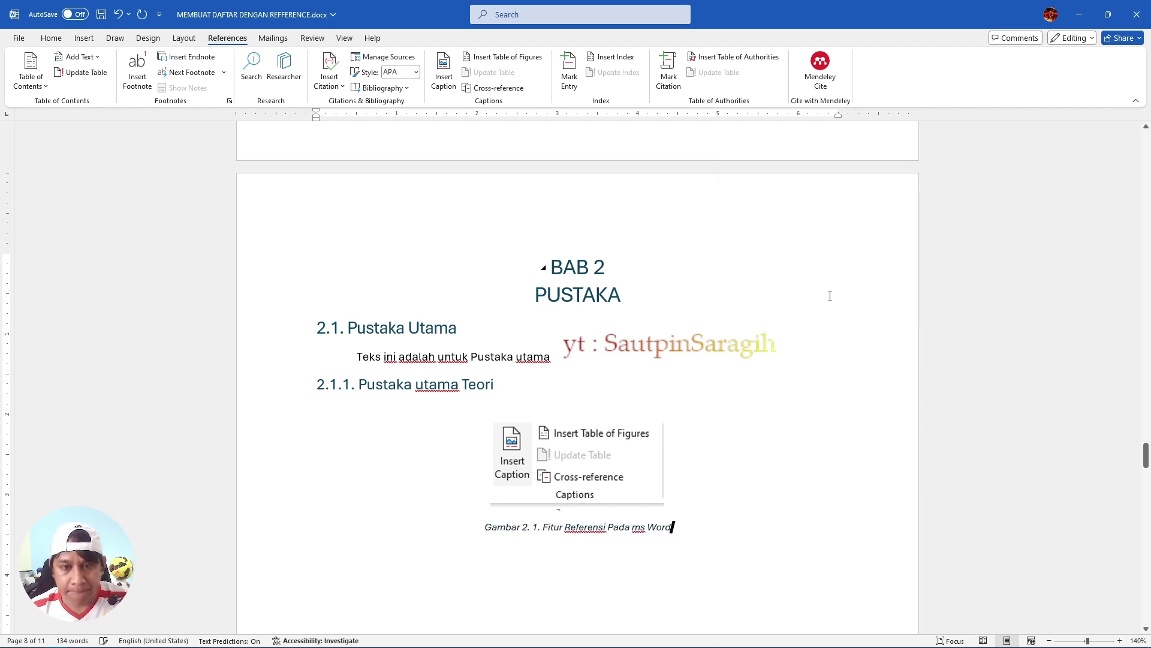
pyautogui.hotkey('shift', 'Home')
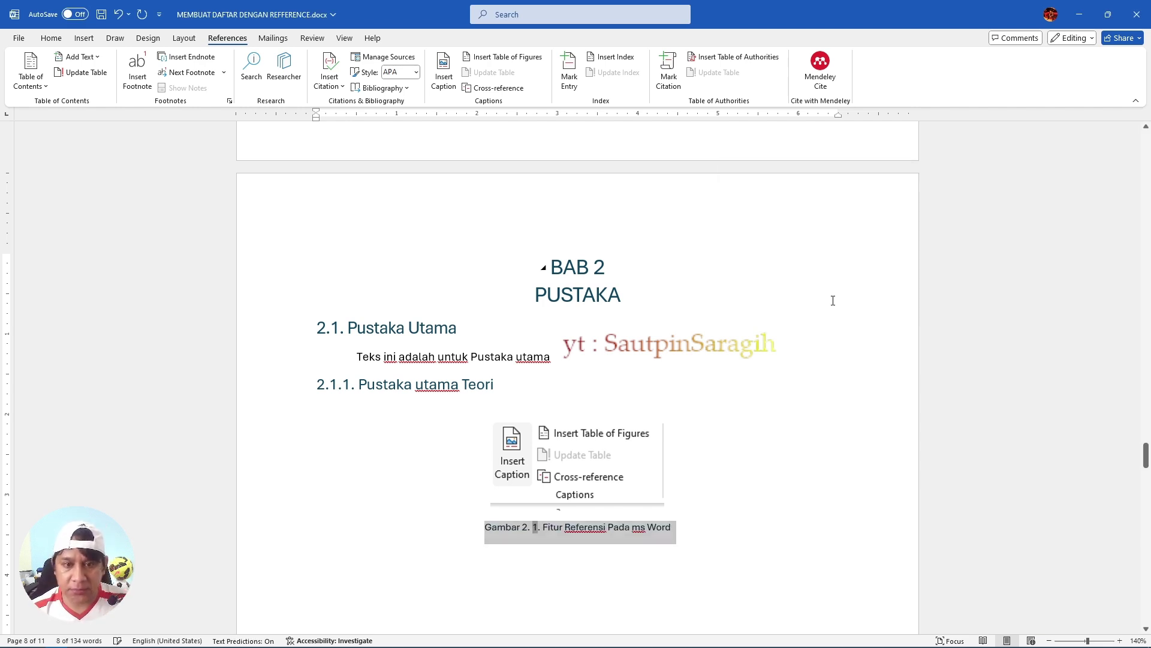
pyautogui.click(51, 37)
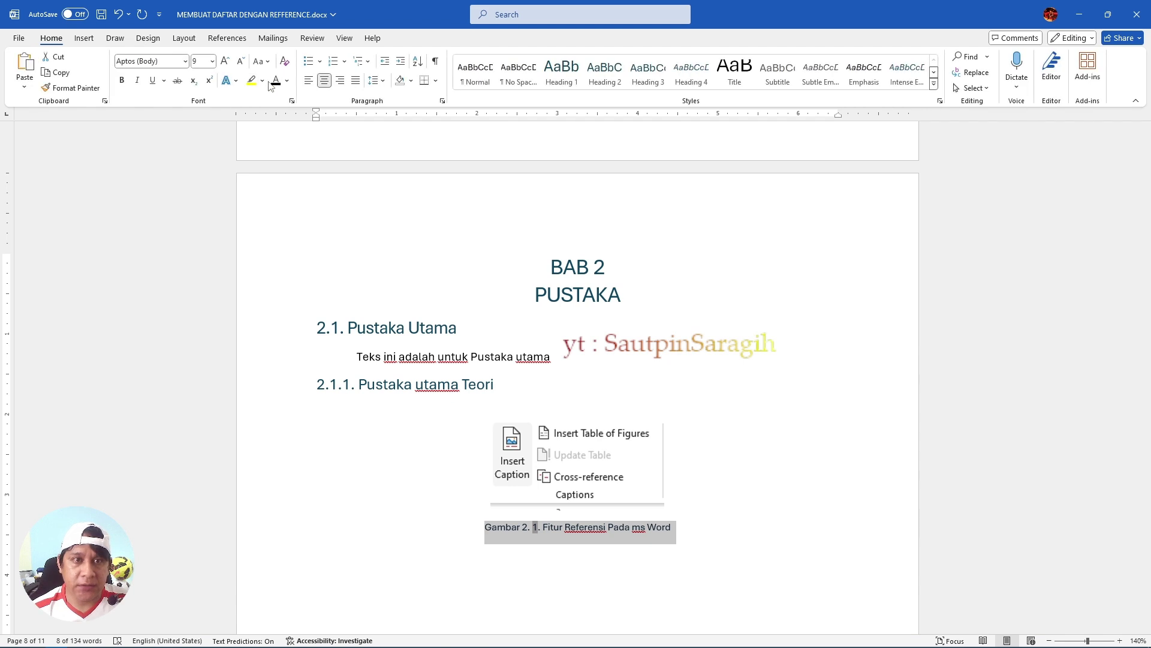
pyautogui.click(702, 512)
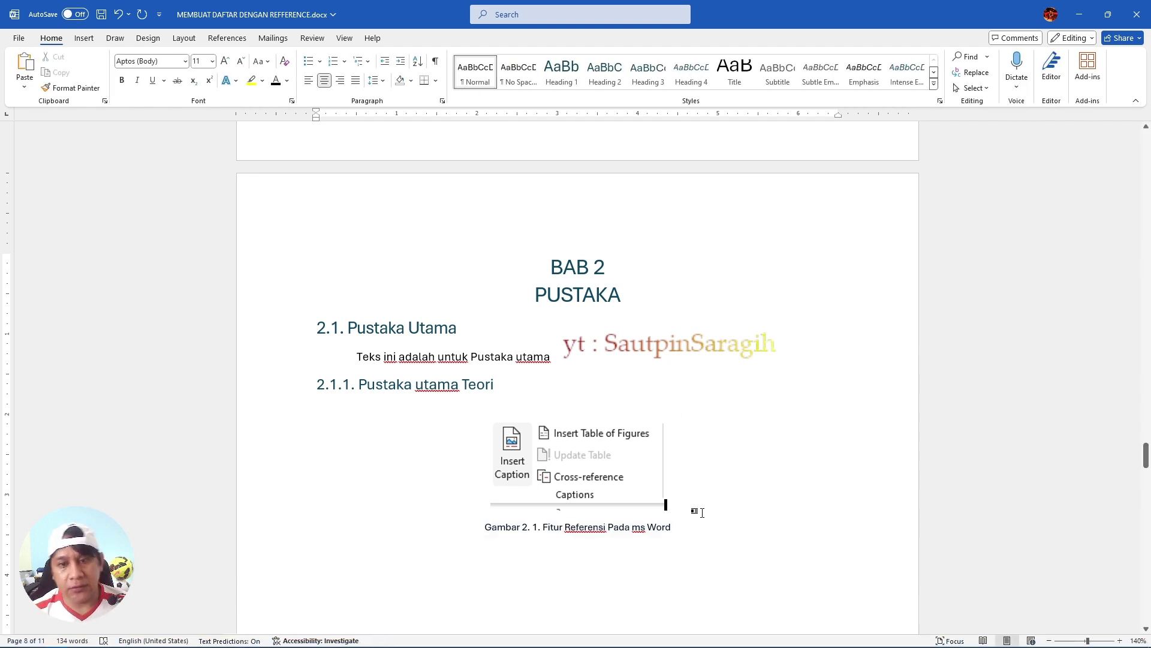
# - Insert a table of figures for the caption label "Gambar 1." below the Daftar Gambar heading on page 4
pyautogui.scroll(-5, 682, 521)
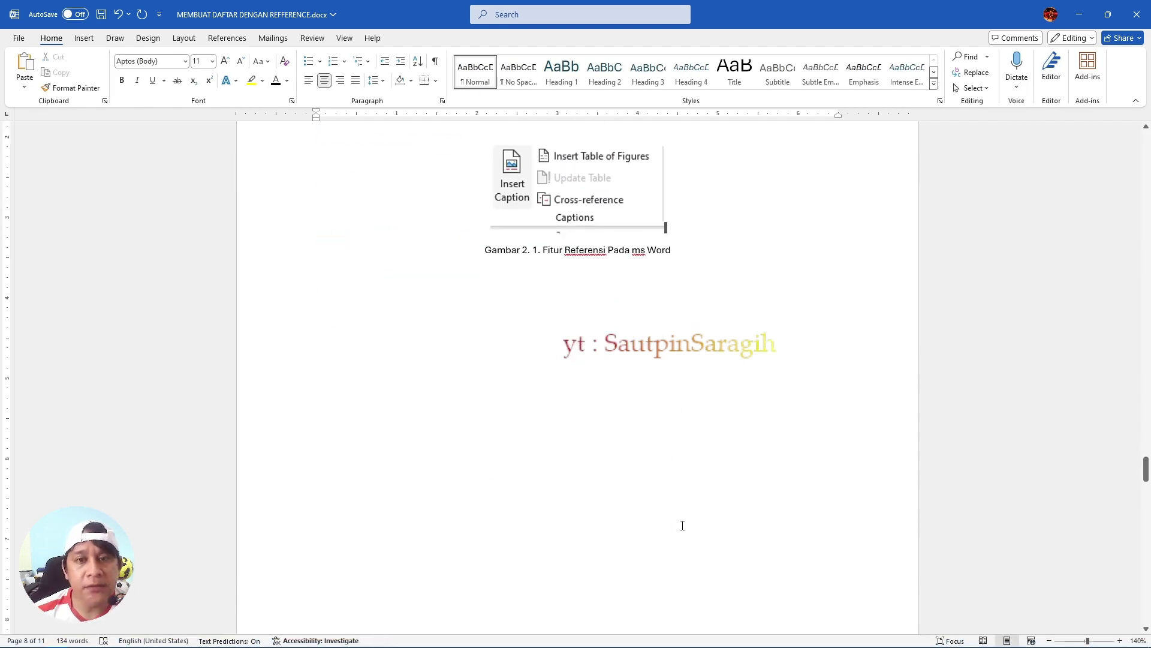
pyautogui.scroll(-2, 682, 525)
pyautogui.scroll(9, 681, 525)
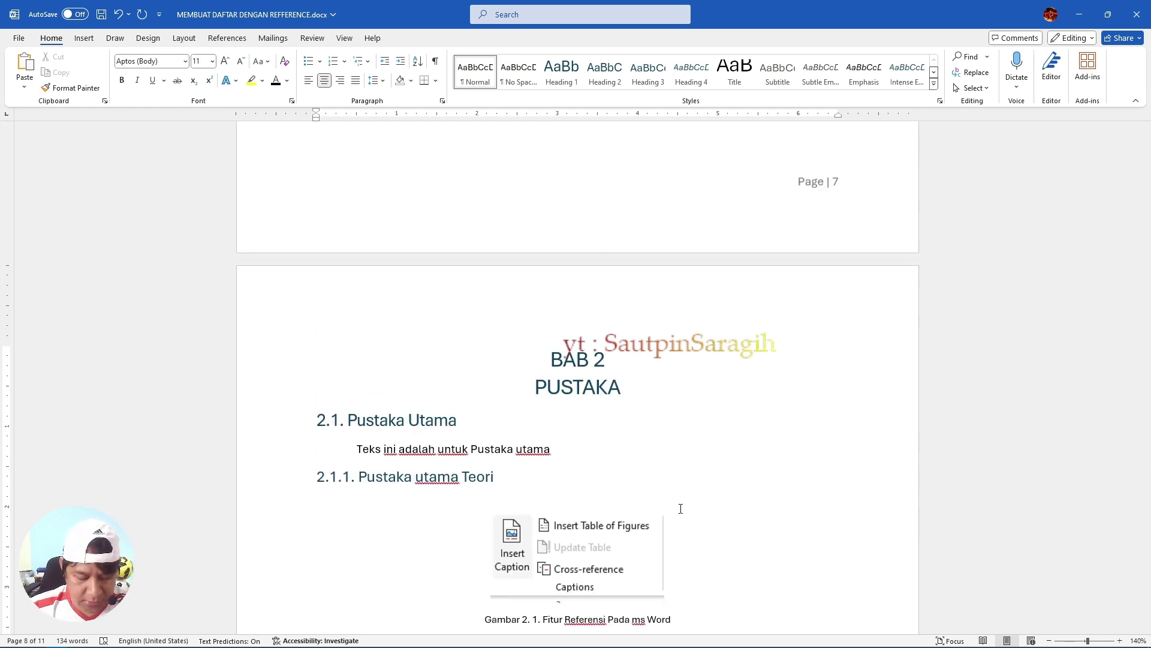
pyautogui.hotkey('ctrl', 'g')
pyautogui.write('6')
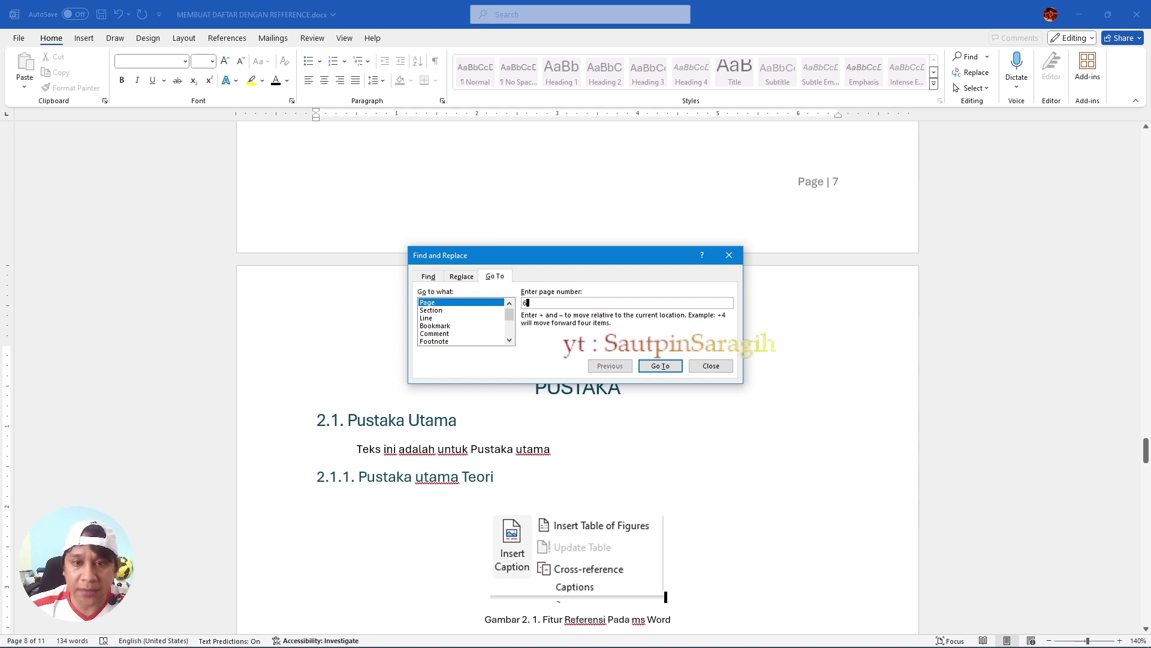
pyautogui.press('Return')
pyautogui.press('Escape')
pyautogui.scroll(20, 657, 447)
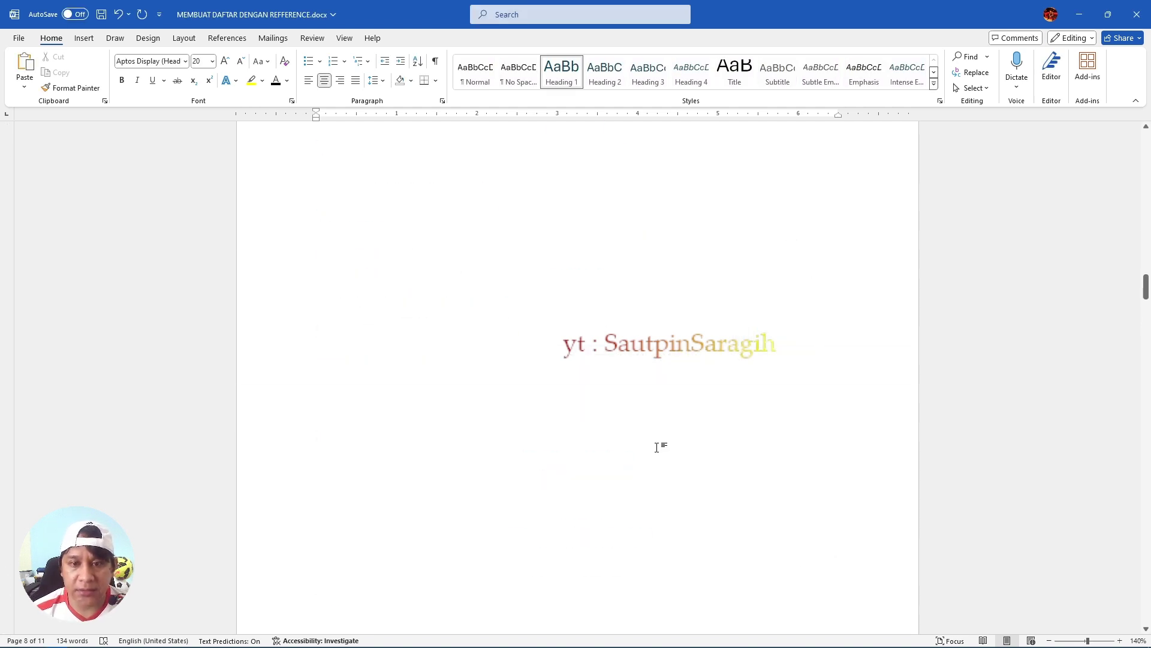
pyautogui.click(600, 423)
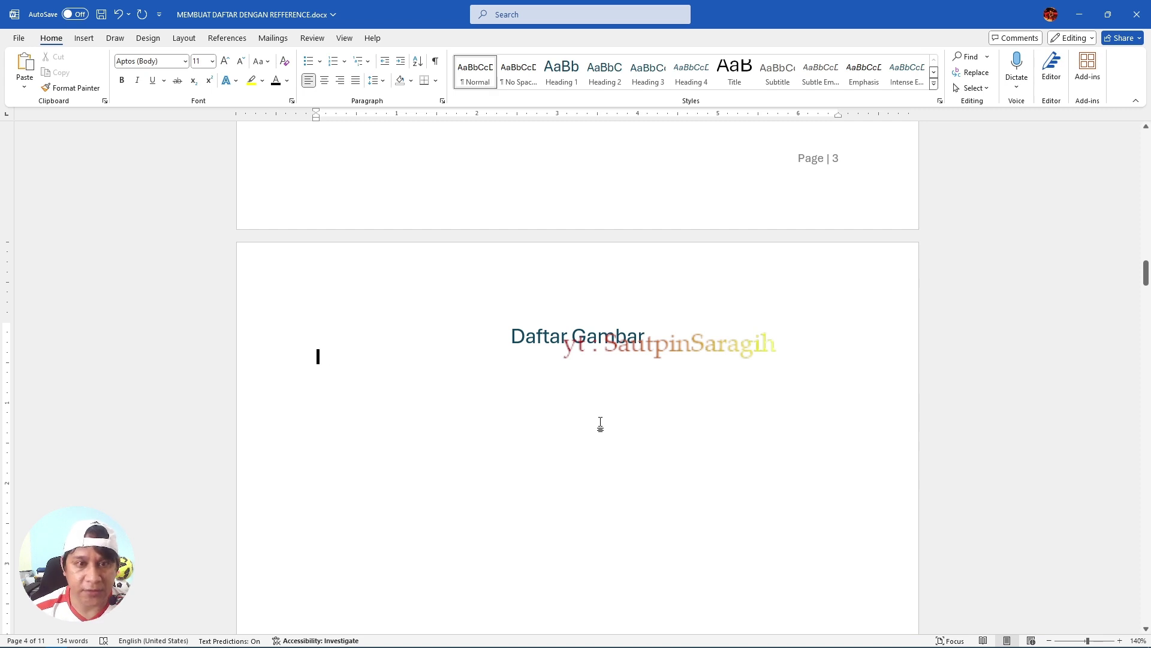
pyautogui.click(242, 43)
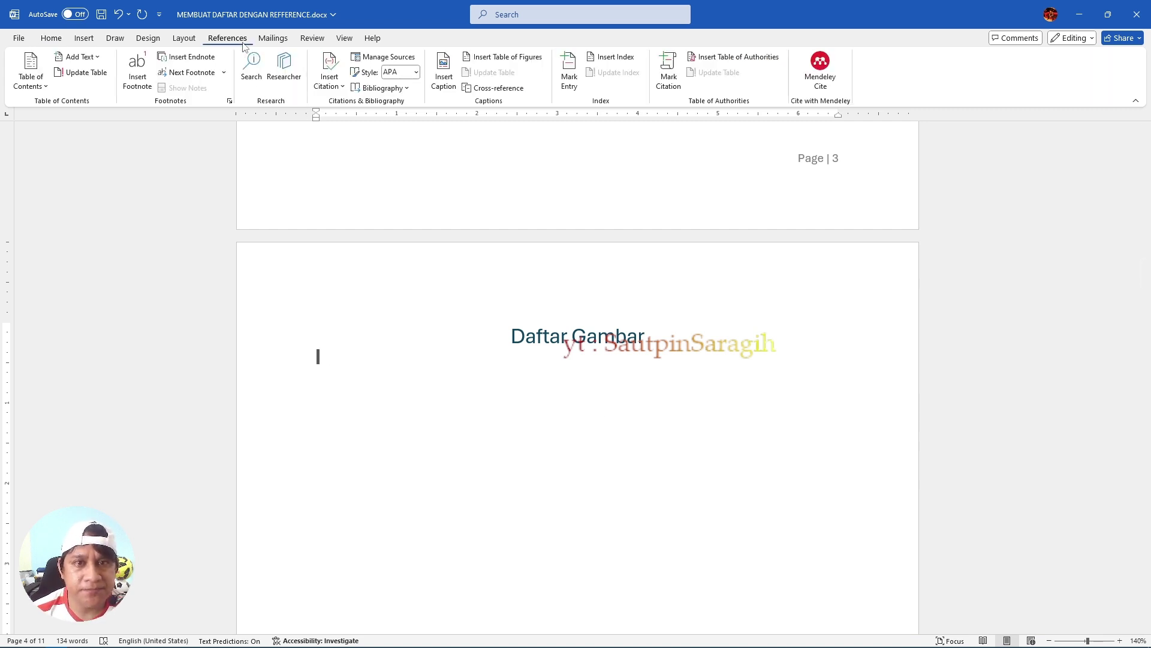
pyautogui.click(488, 60)
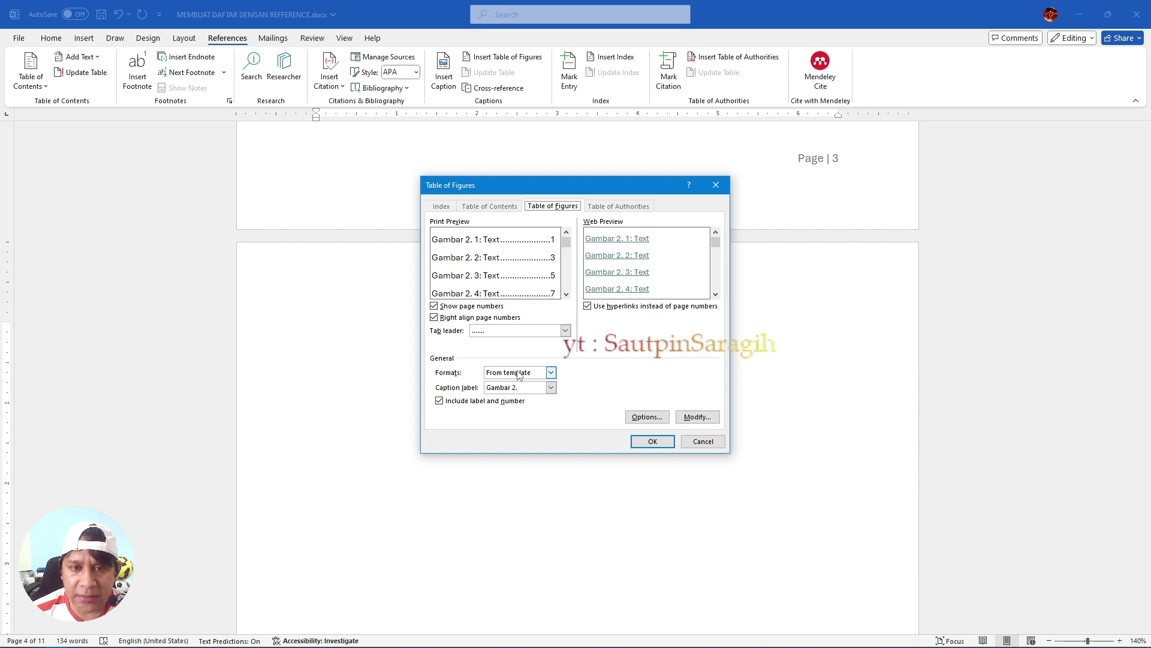
pyautogui.click(514, 393)
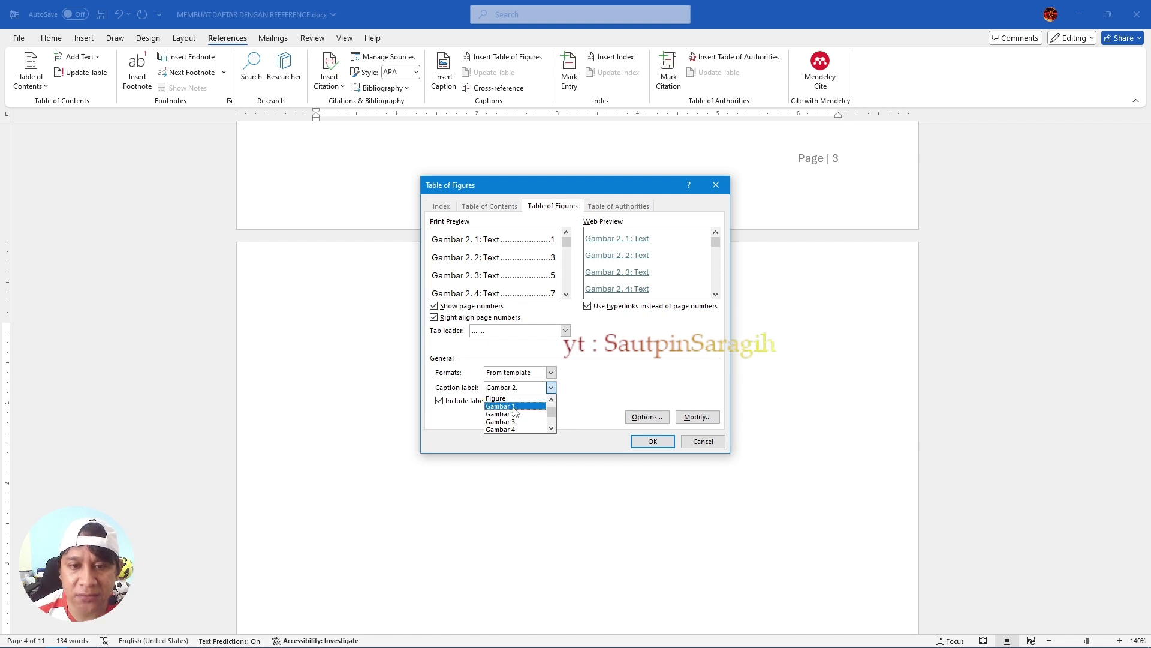
pyautogui.click(514, 407)
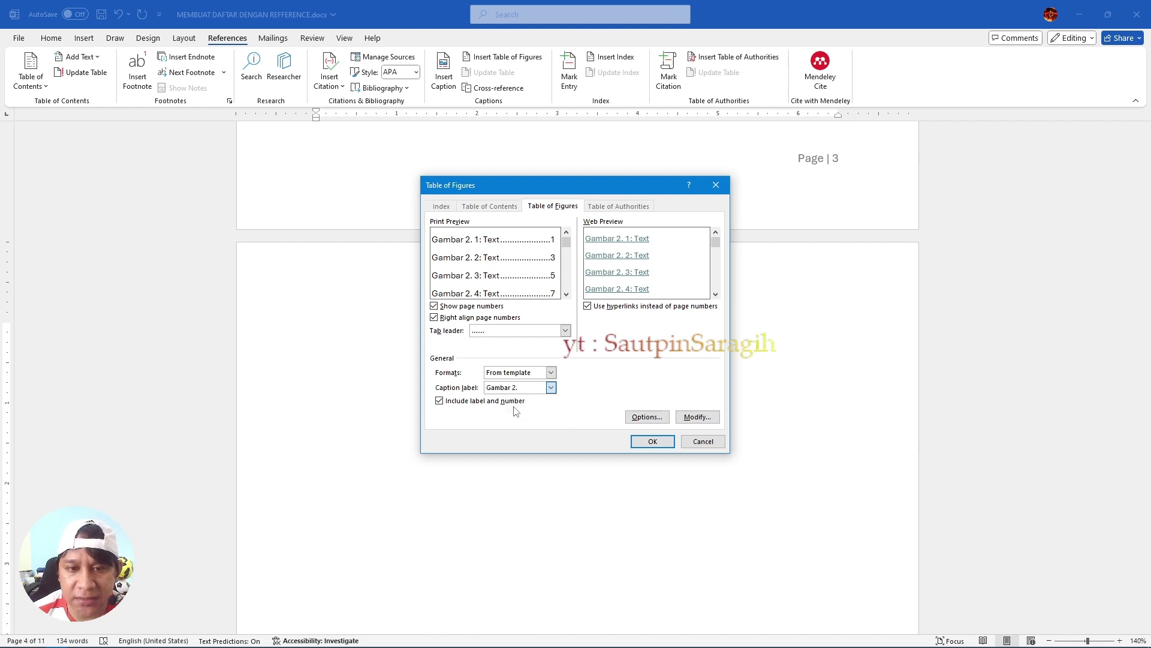
pyautogui.click(661, 446)
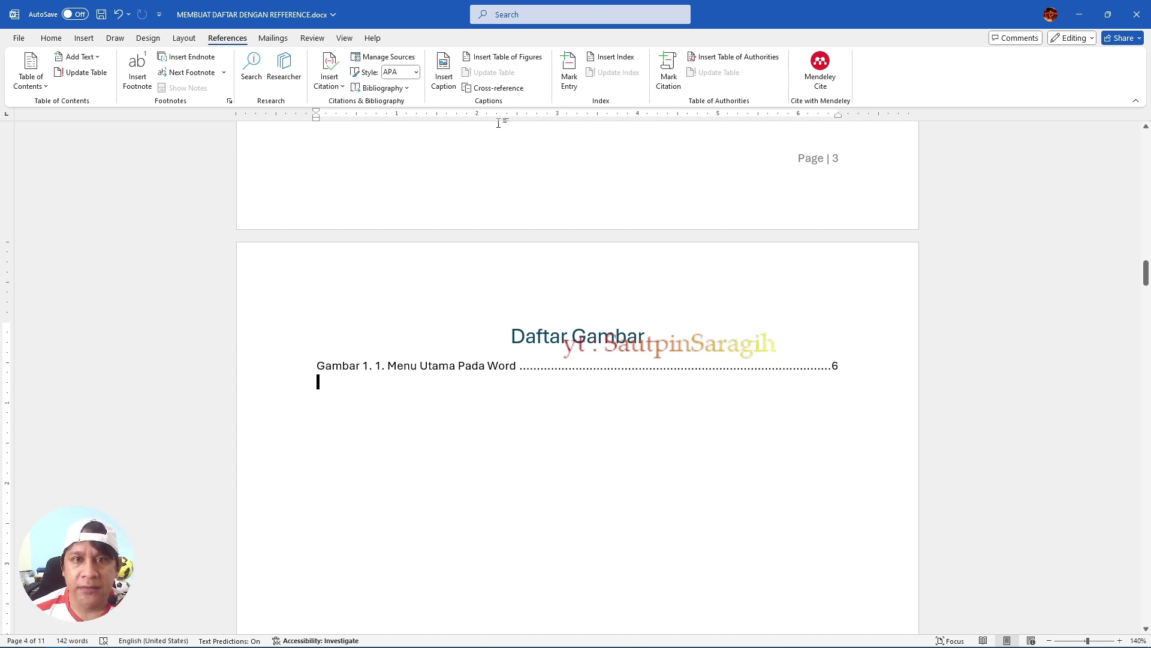
# - Insert another table of figures for the caption label "Gambar 2." below the Gambar 1. list
pyautogui.click(521, 57)
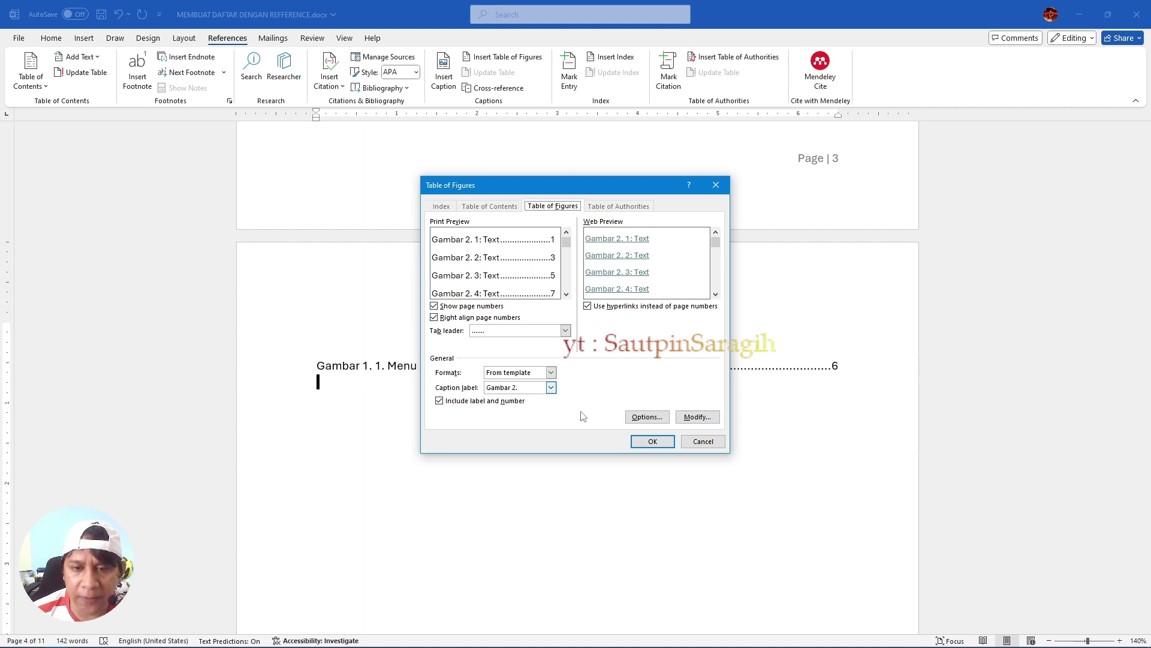
pyautogui.click(653, 442)
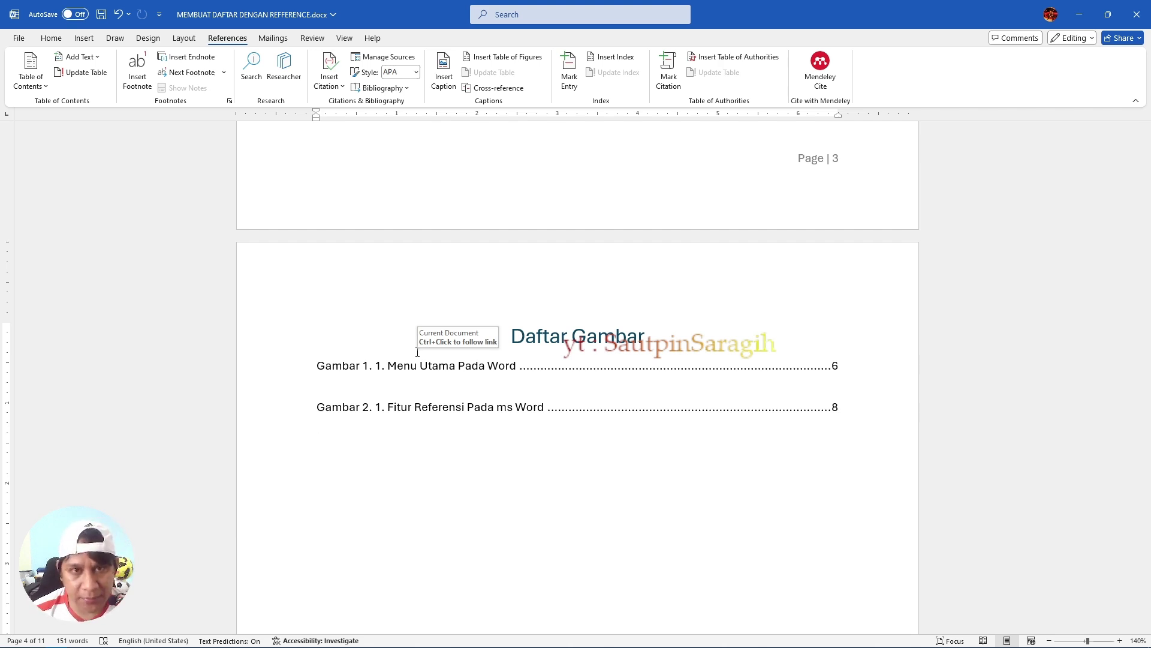
# - Try a table of figures for the caption label "Gambar 3." below the Gambar 2. list and remove it again
pyautogui.scroll(2, 417, 352)
pyautogui.click(495, 58)
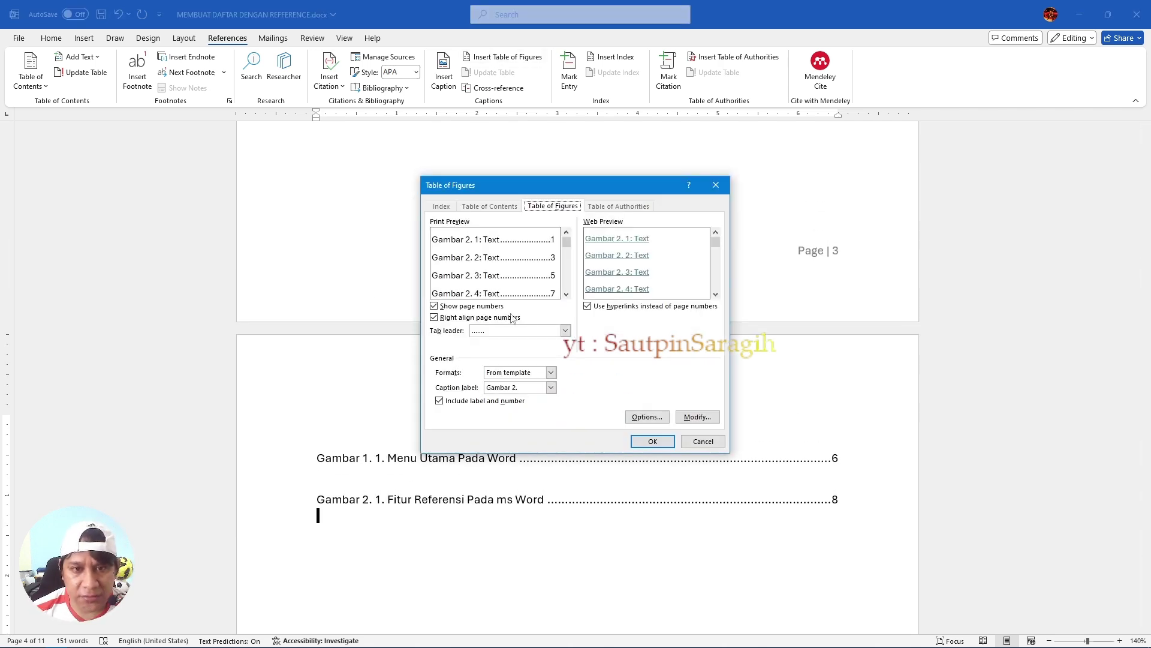
pyautogui.click(516, 386)
pyautogui.click(514, 422)
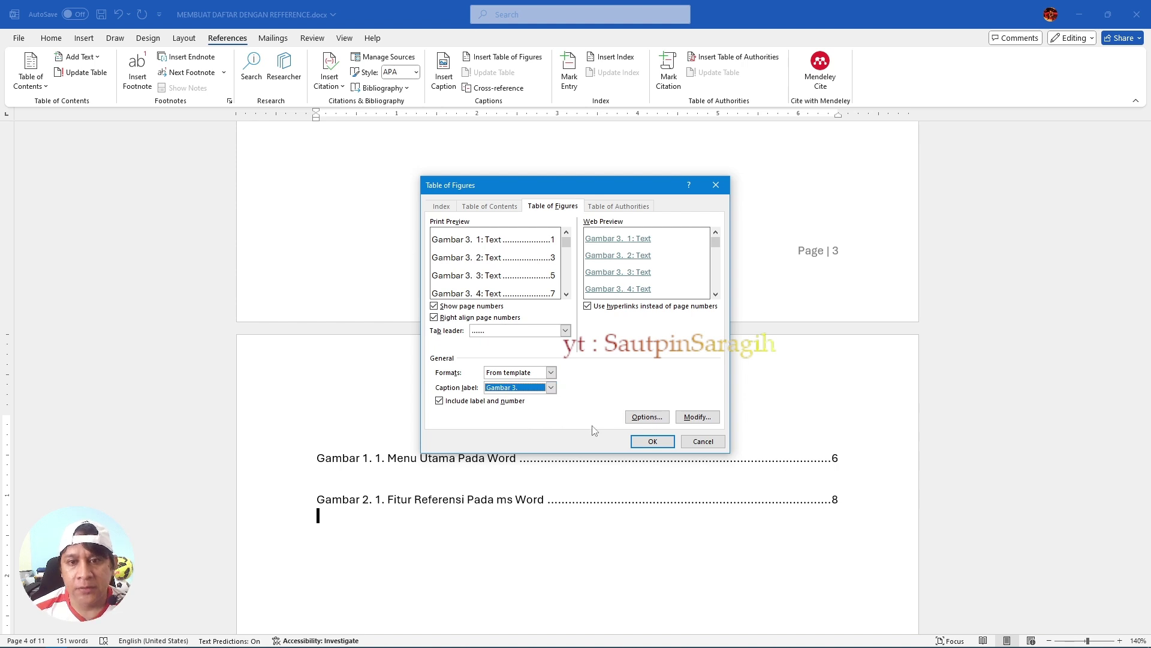
pyautogui.click(651, 441)
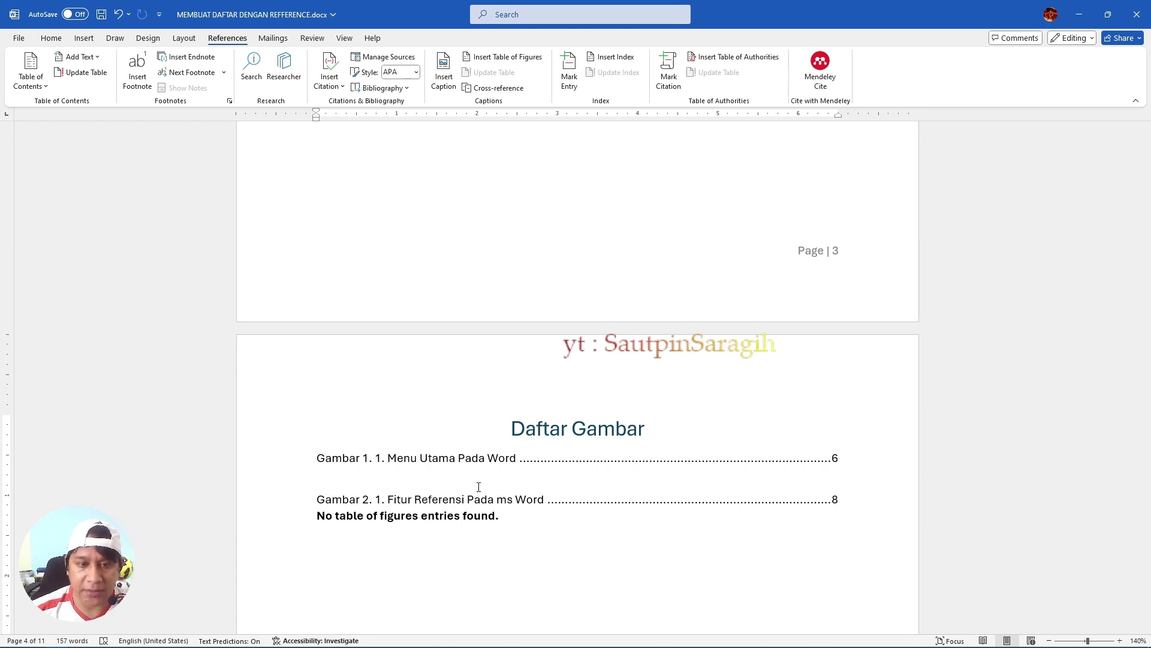
pyautogui.press('BackSpace')
pyautogui.press('BackSpace')
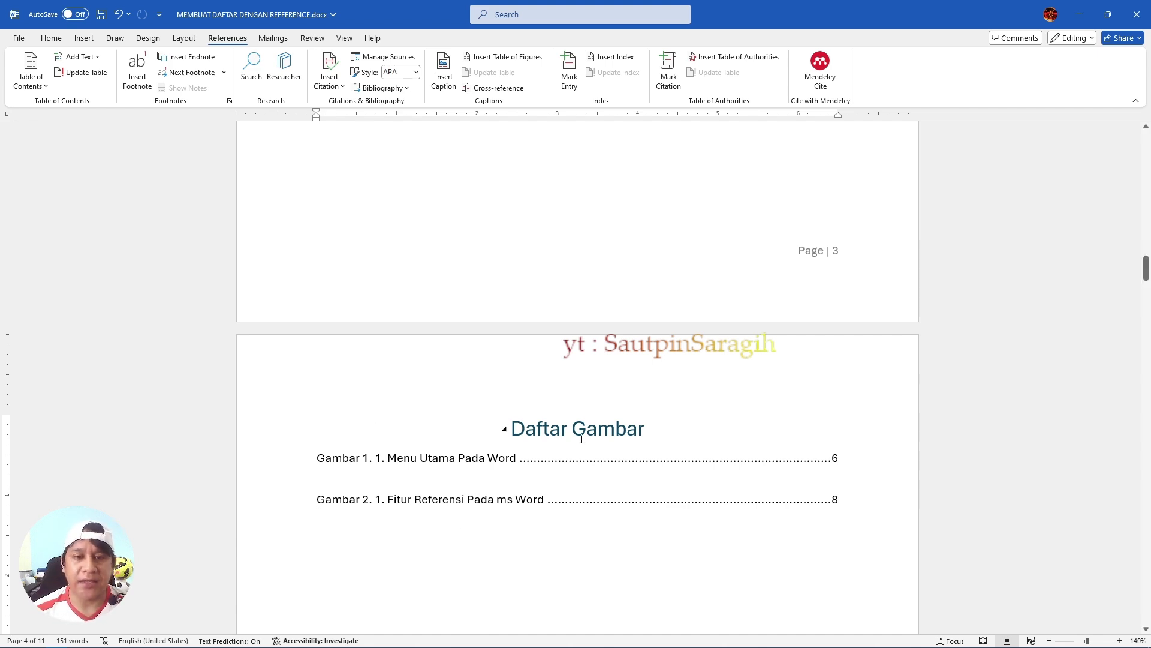
# - Insert the Calendar 1 quick table below the Gambar 1. 1 caption in BAB 1 and add an empty row at its end
pyautogui.scroll(-15, 581, 438)
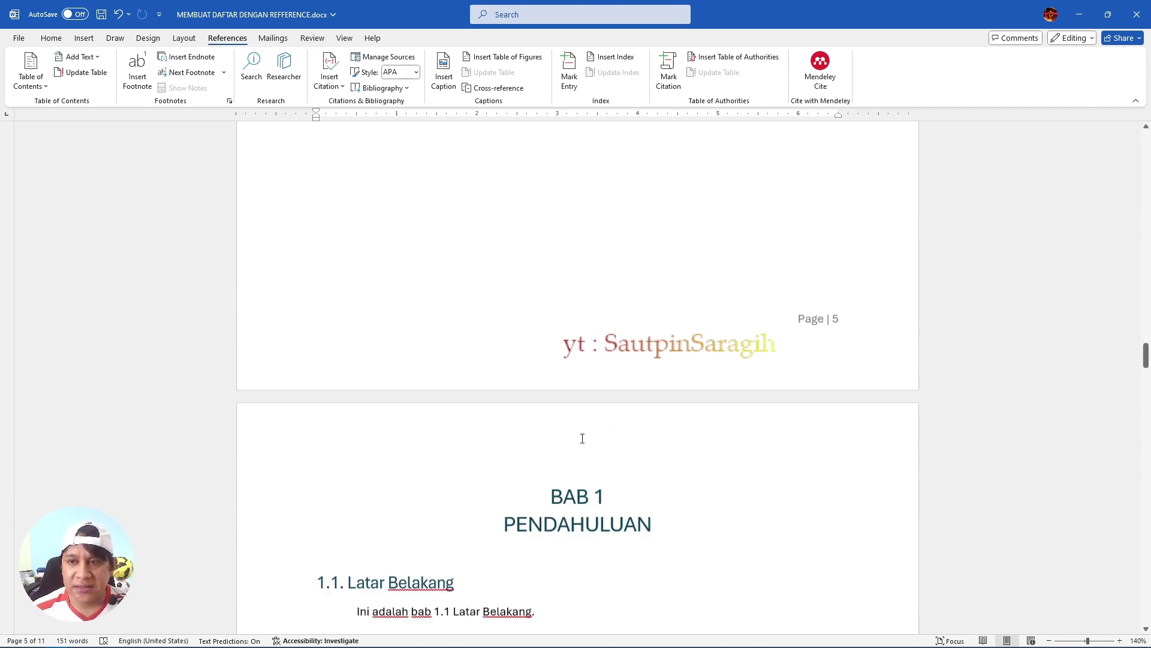
pyautogui.scroll(-1, 582, 439)
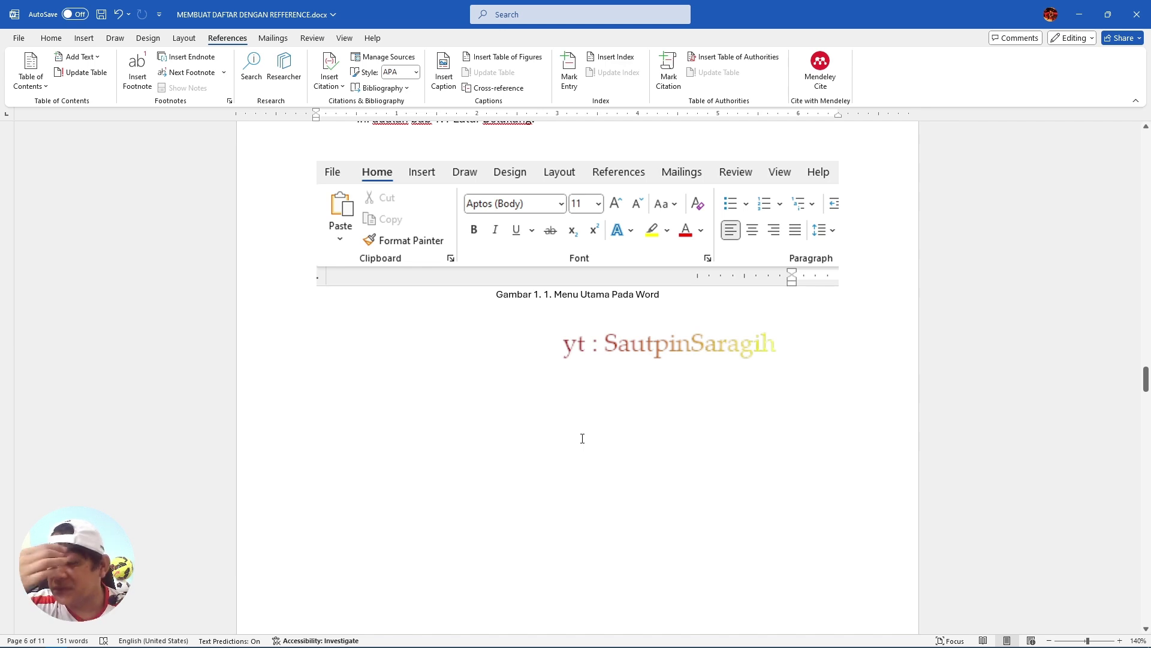
pyautogui.press('Down')
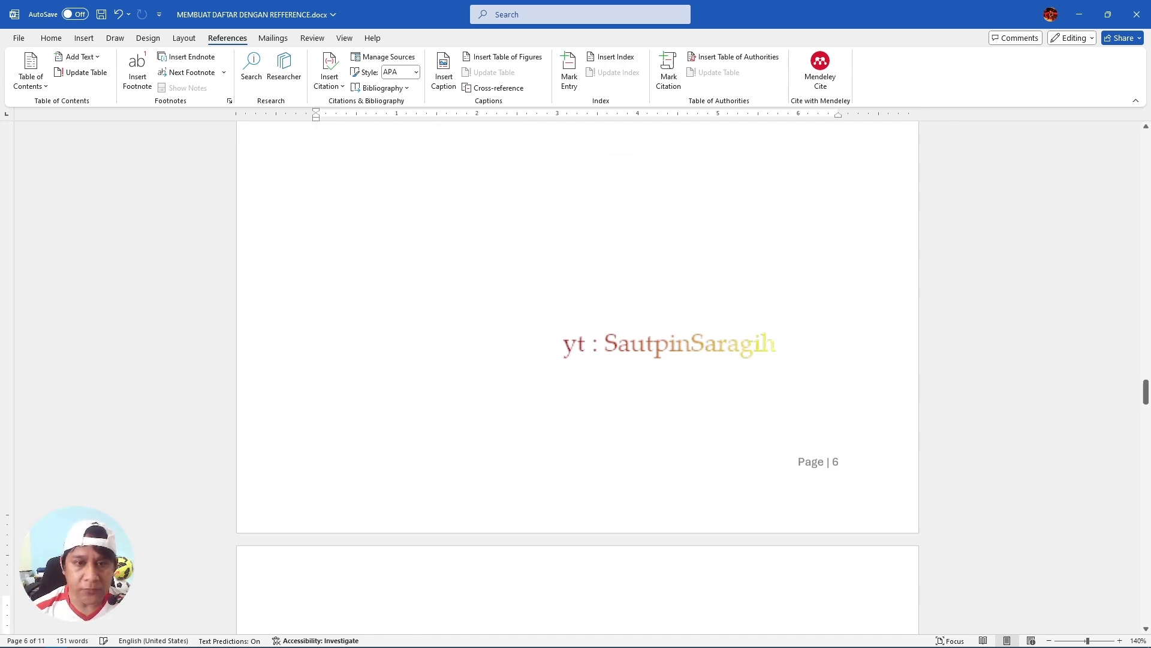
pyautogui.scroll(5, 601, 378)
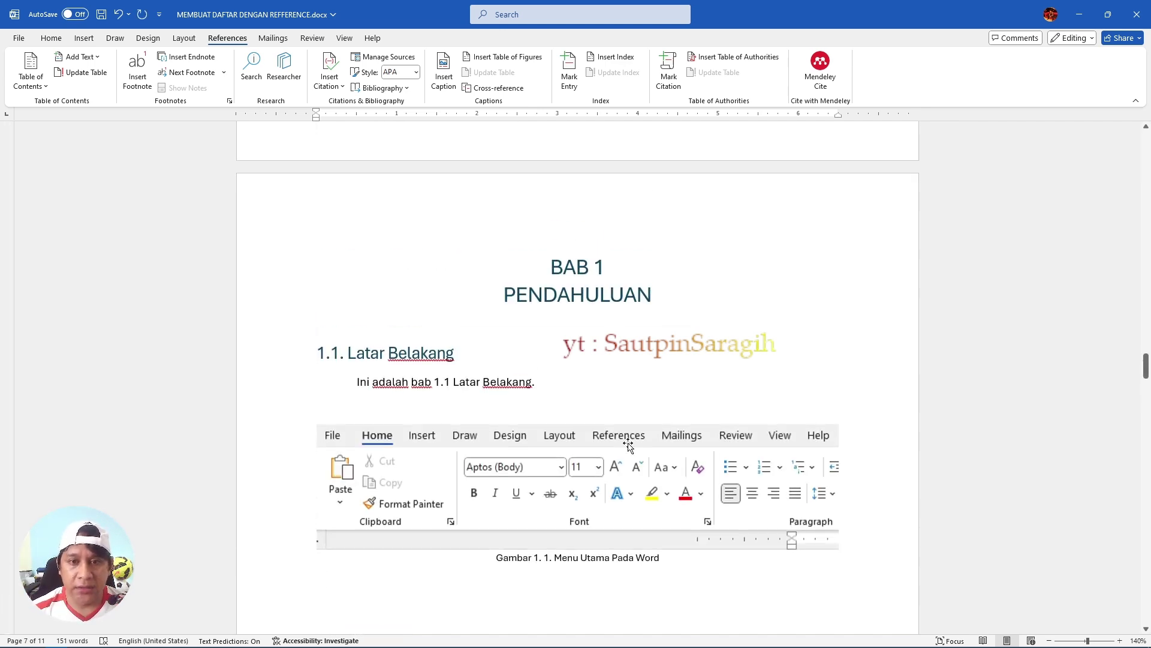
pyautogui.press('Up')
pyautogui.press('Down')
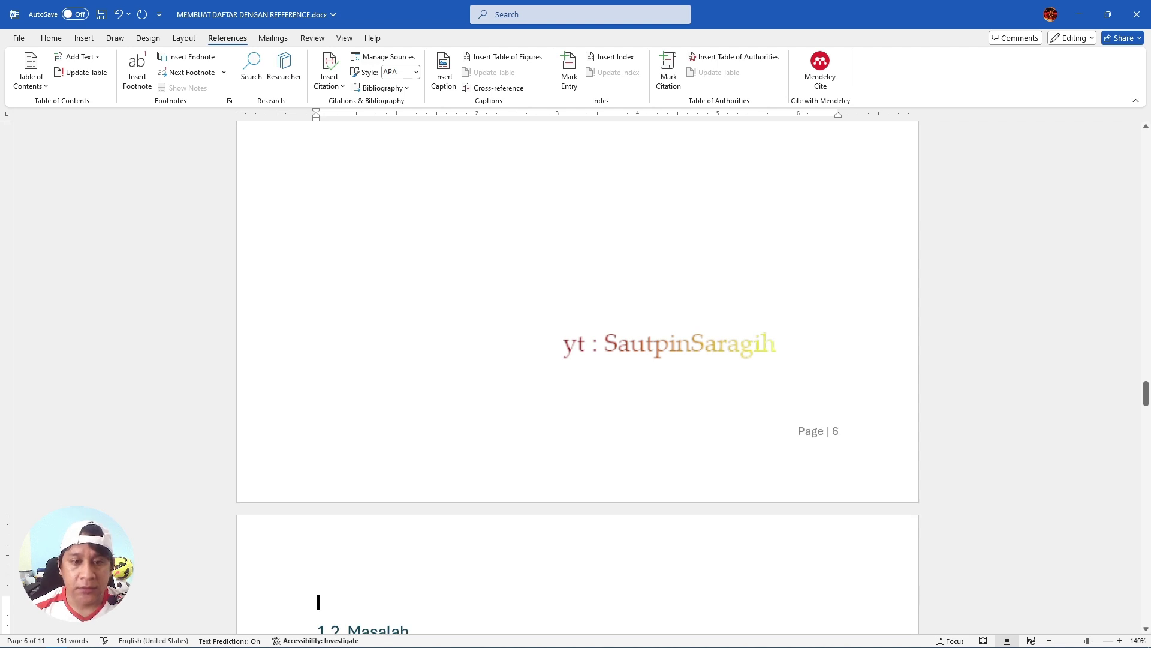
pyautogui.press('Up')
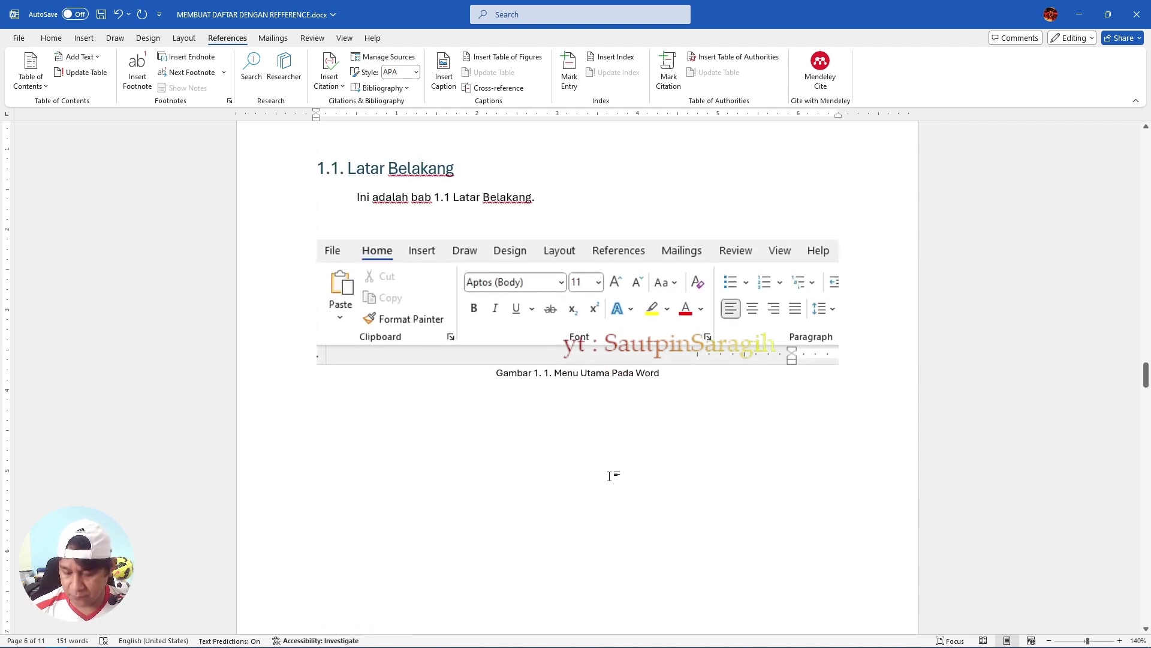
pyautogui.press('Return')
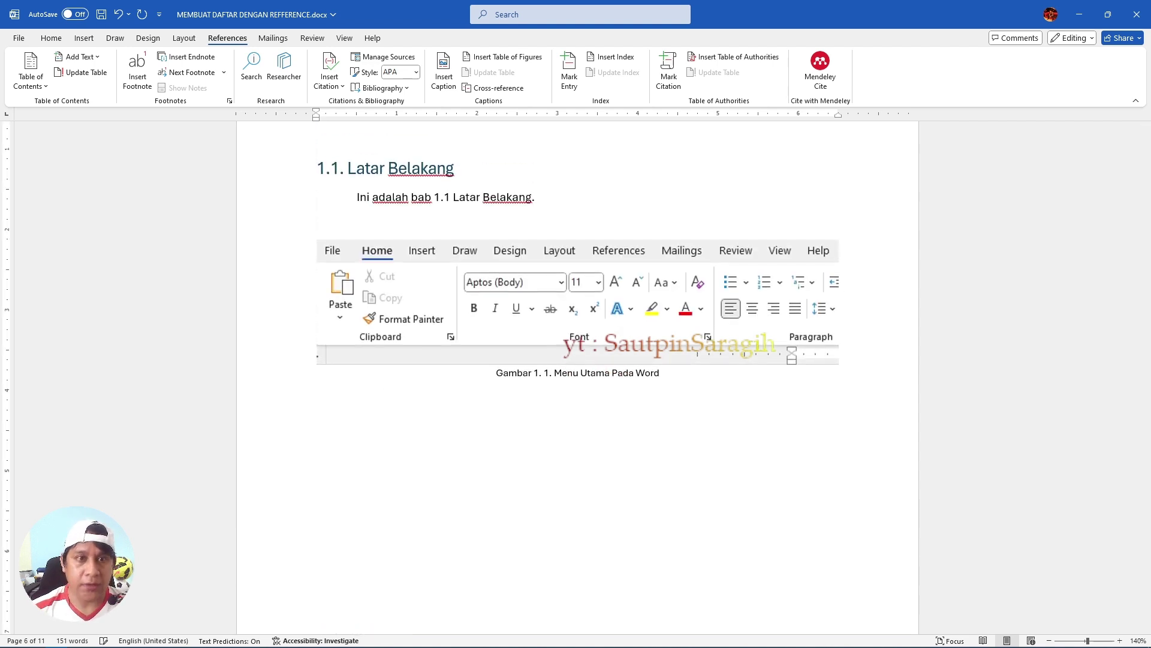
pyautogui.click(84, 37)
pyautogui.click(112, 78)
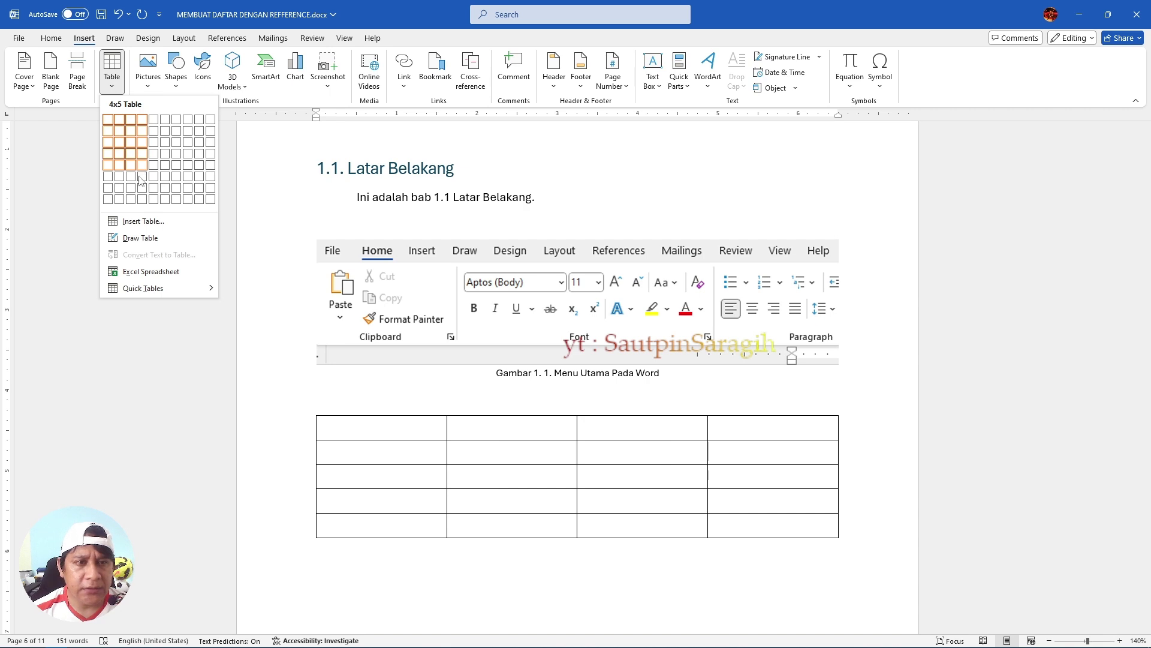
pyautogui.moveTo(147, 291)
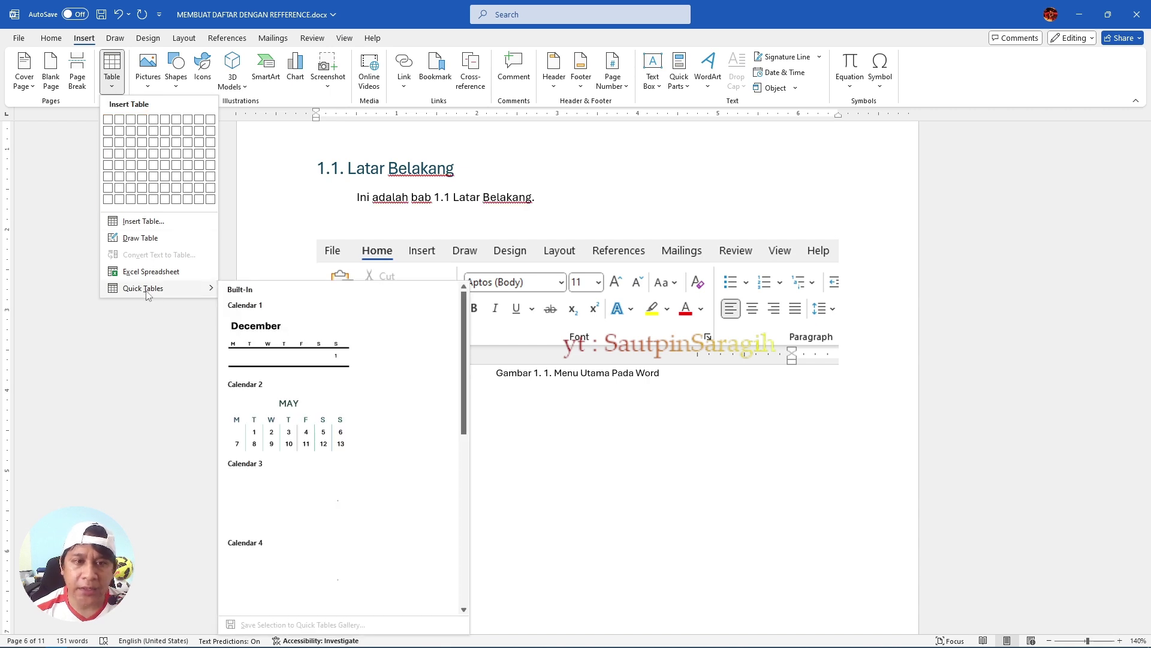
pyautogui.click(334, 359)
pyautogui.scroll(-5, 466, 378)
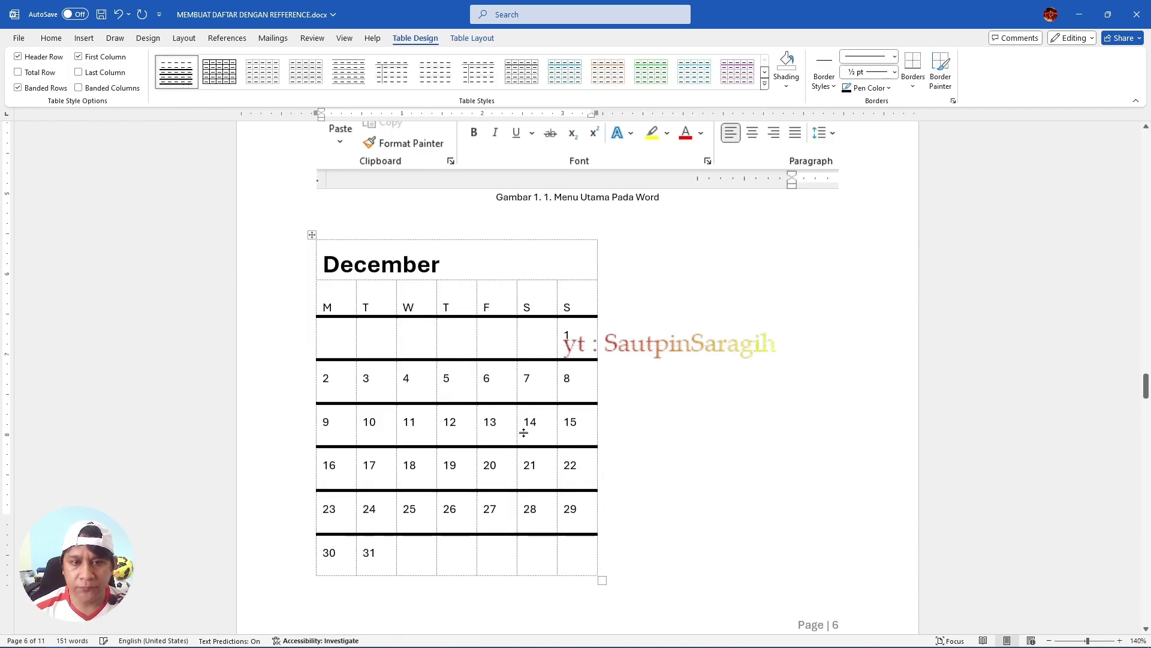
pyautogui.click(669, 461)
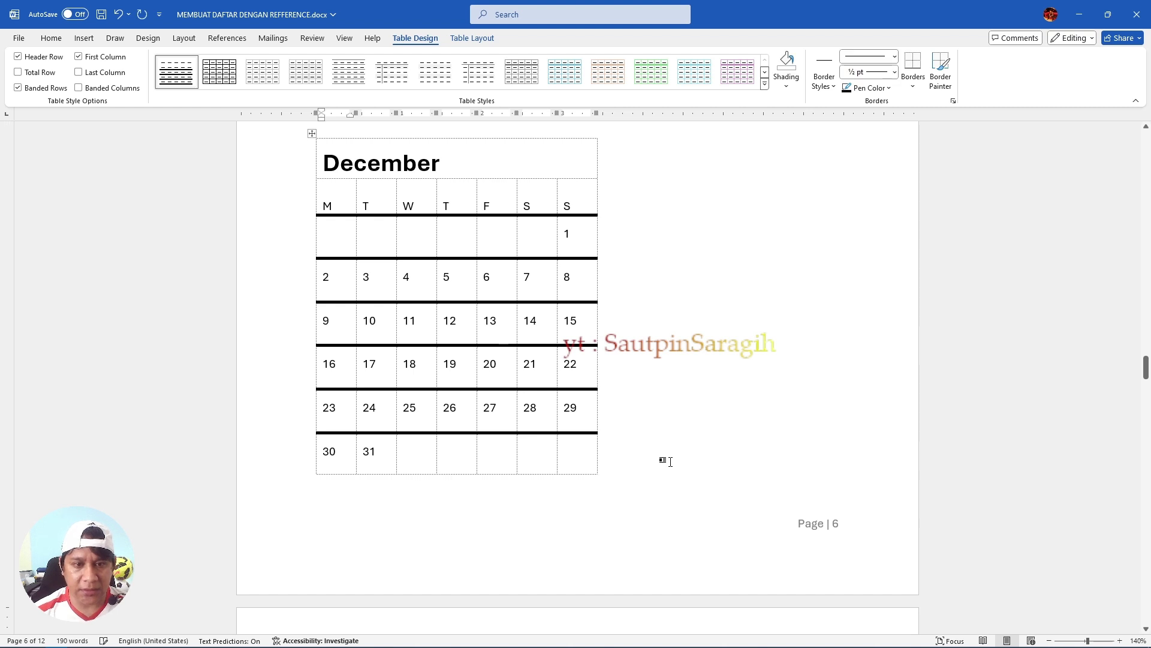
pyautogui.press('Return')
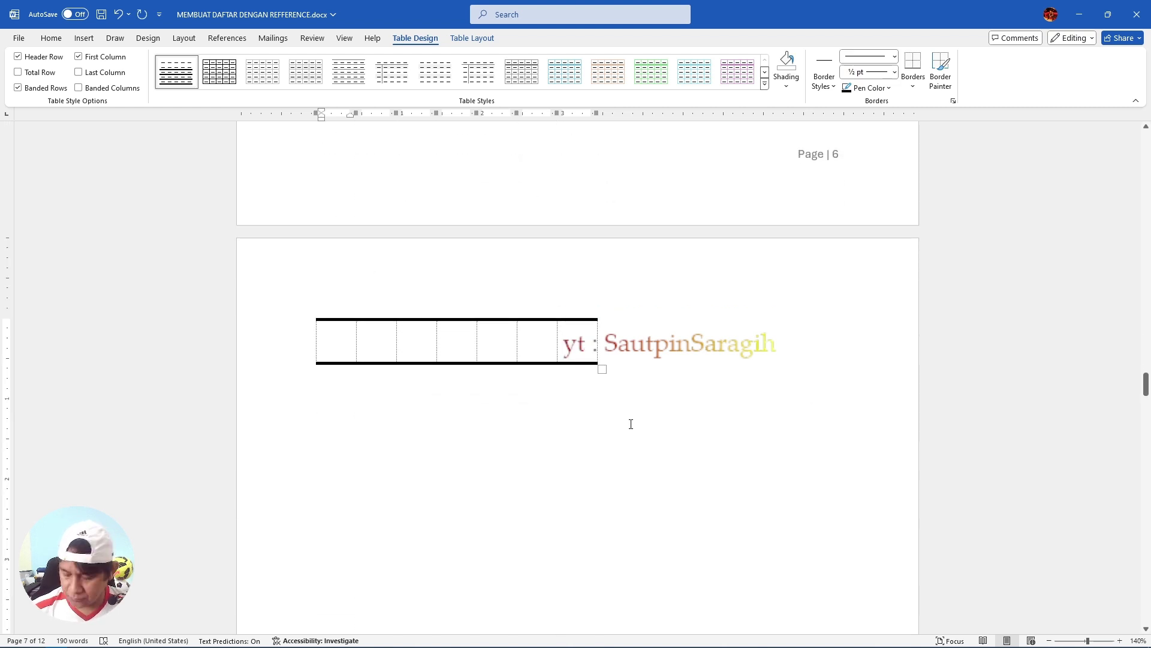
# - Start a caption on the line below the calendar table and create the new caption label "Tabel 1." for it
pyautogui.click(631, 424)
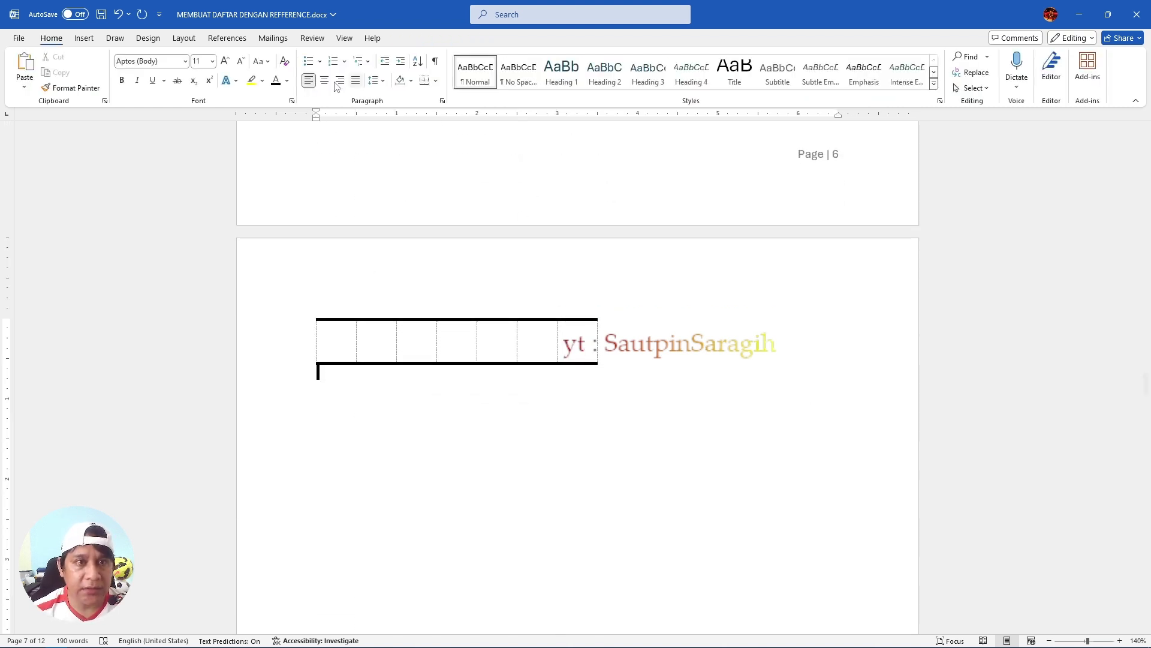
pyautogui.click(246, 38)
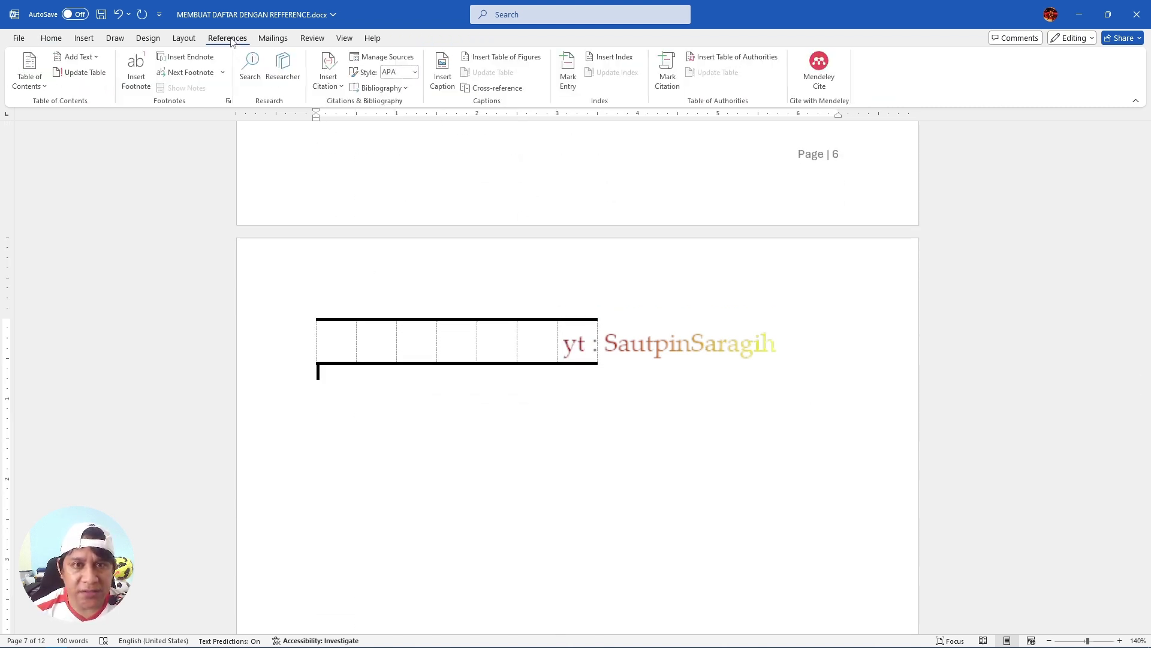
pyautogui.click(444, 71)
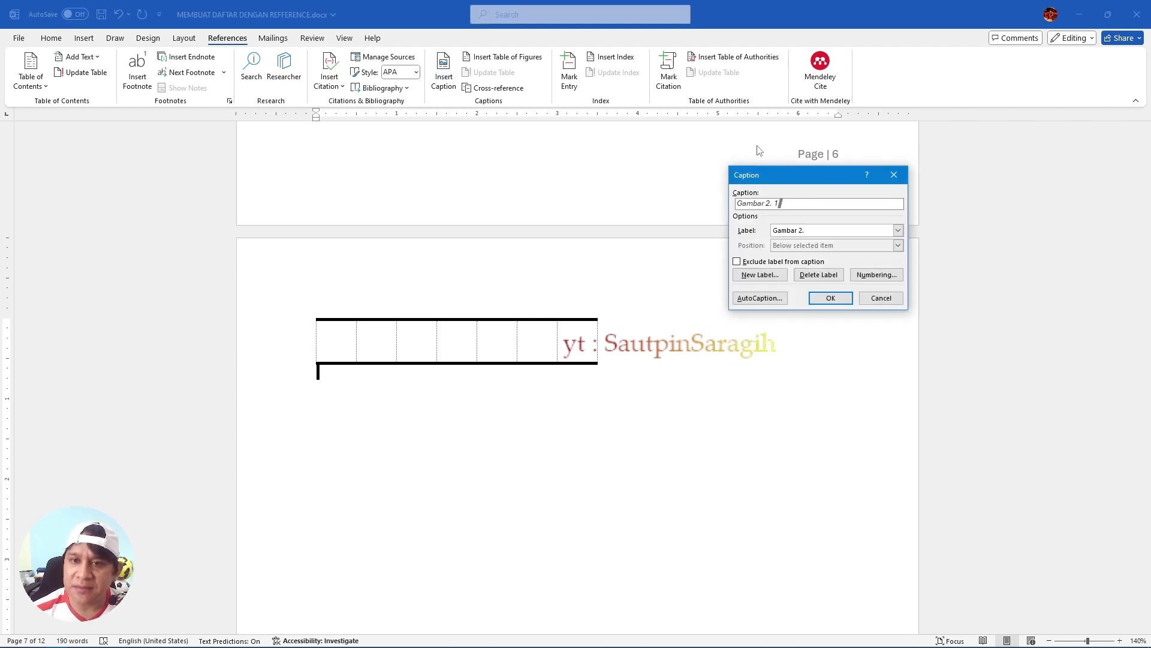
pyautogui.click(759, 275)
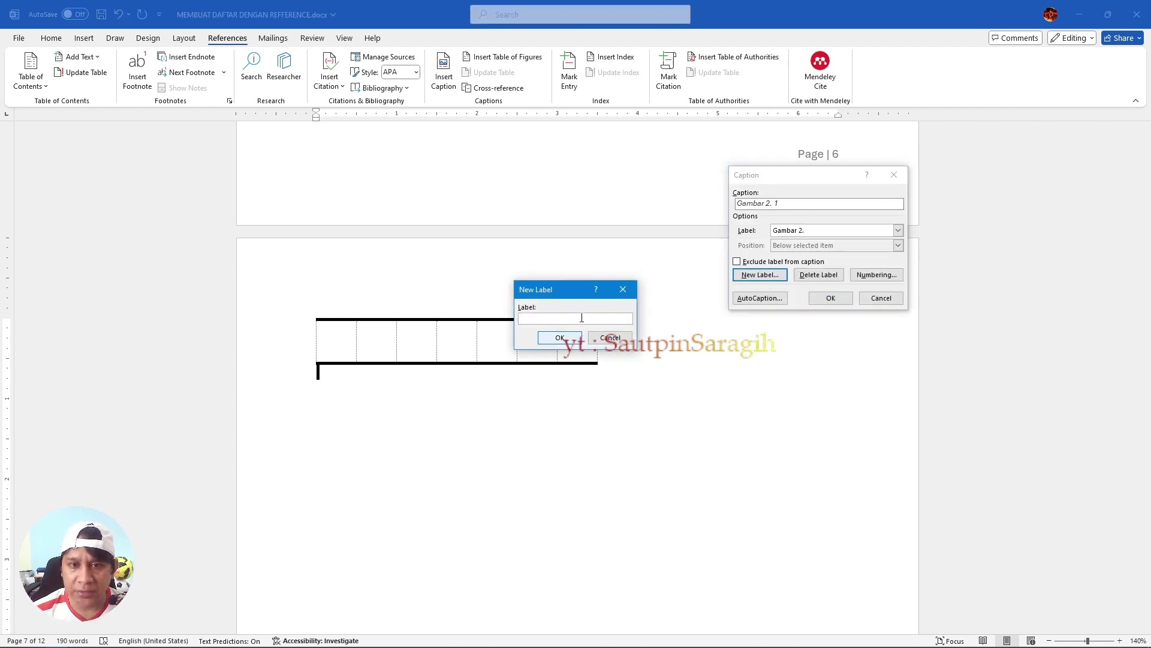
pyautogui.write('Tabel 1.')
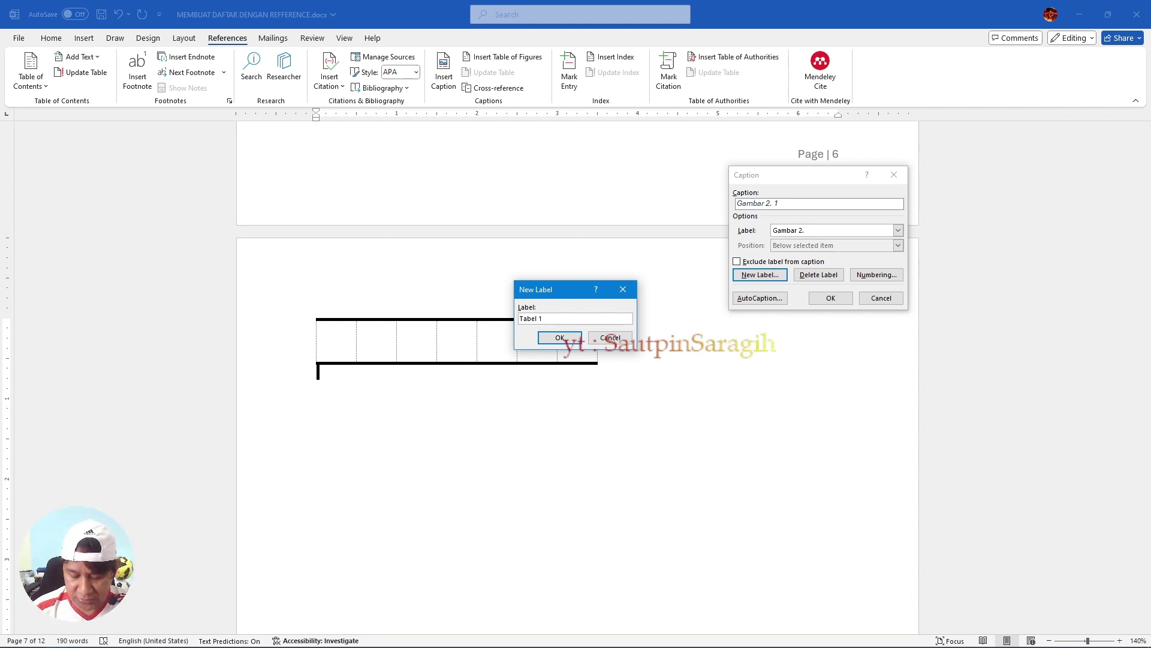
pyautogui.click(560, 338)
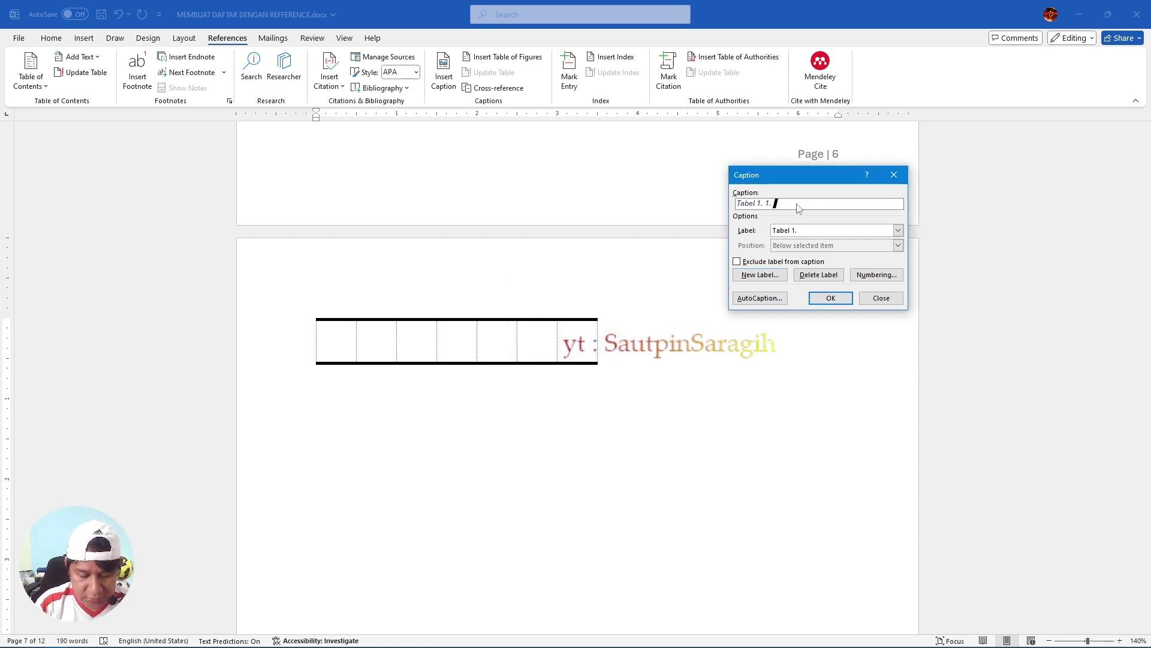
# - Complete the caption as "Tabel 1. 1. Jadwal Kerja Tim A" and insert it below the calendar table
pyautogui.write('Jadwal Ker')
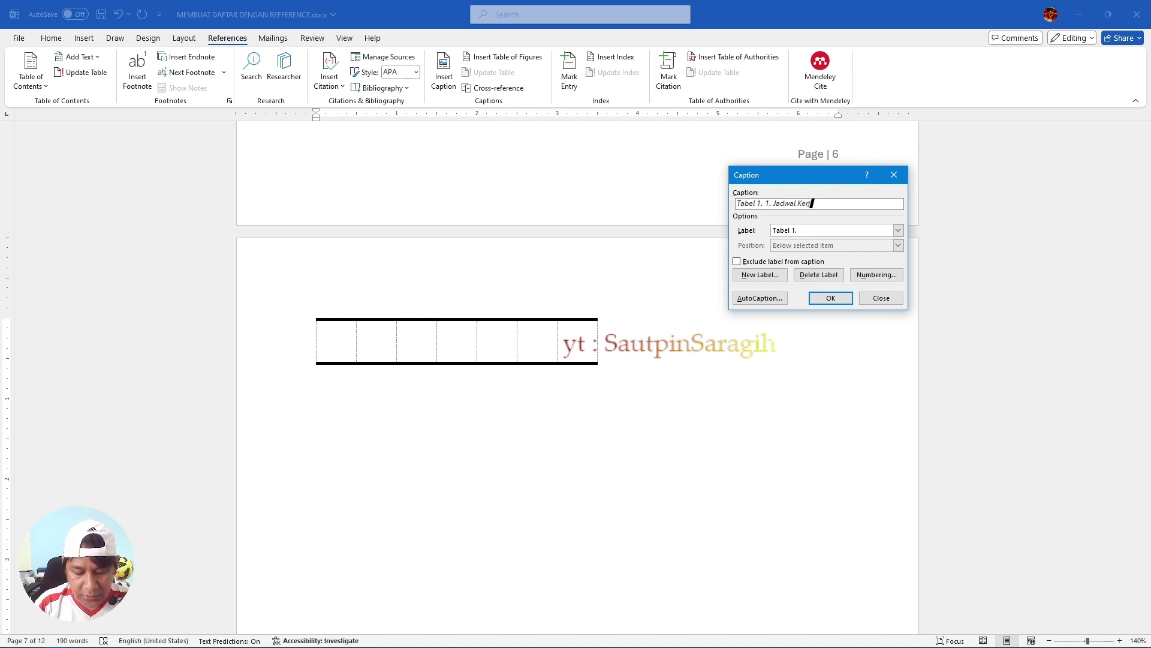
pyautogui.write('ja Tim A')
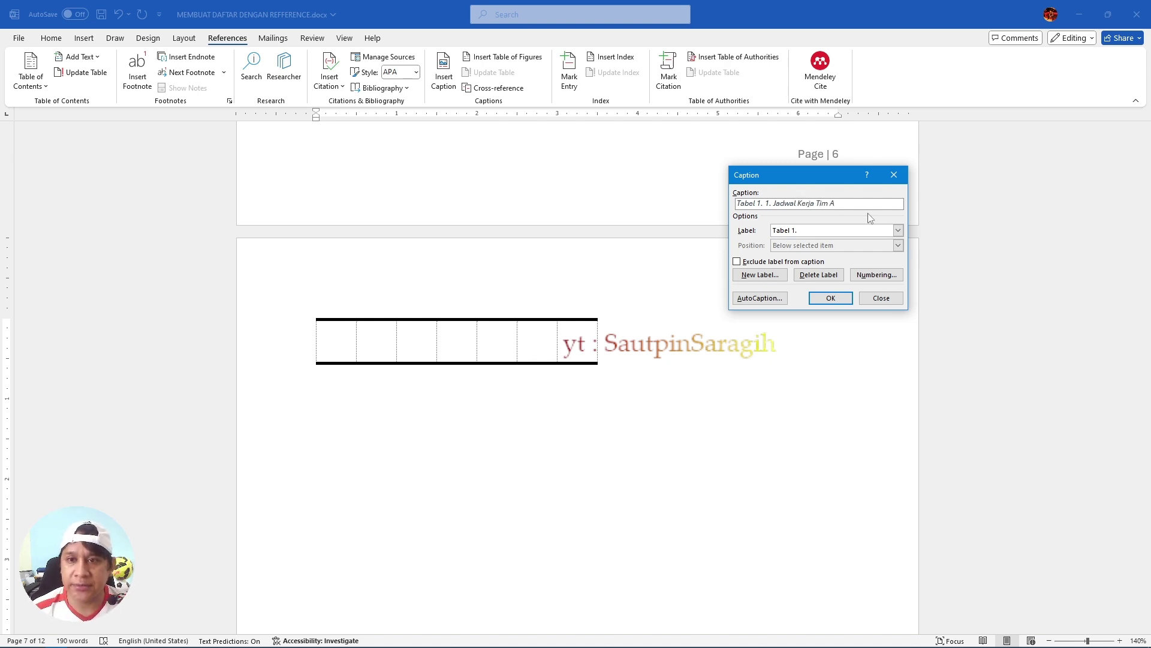
pyautogui.click(833, 300)
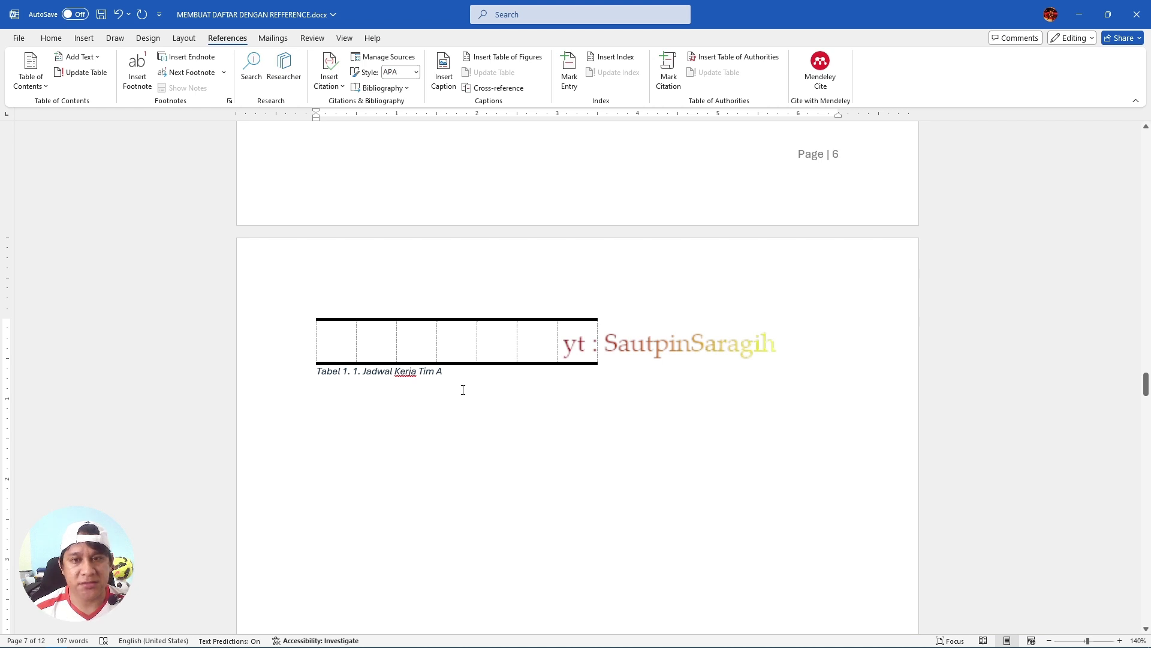
# - Insert the Tabular List quick table under the heading 3.1.1. Hasil Penelitian in BAB 3
pyautogui.scroll(-15, 462, 390)
pyautogui.scroll(6, 466, 388)
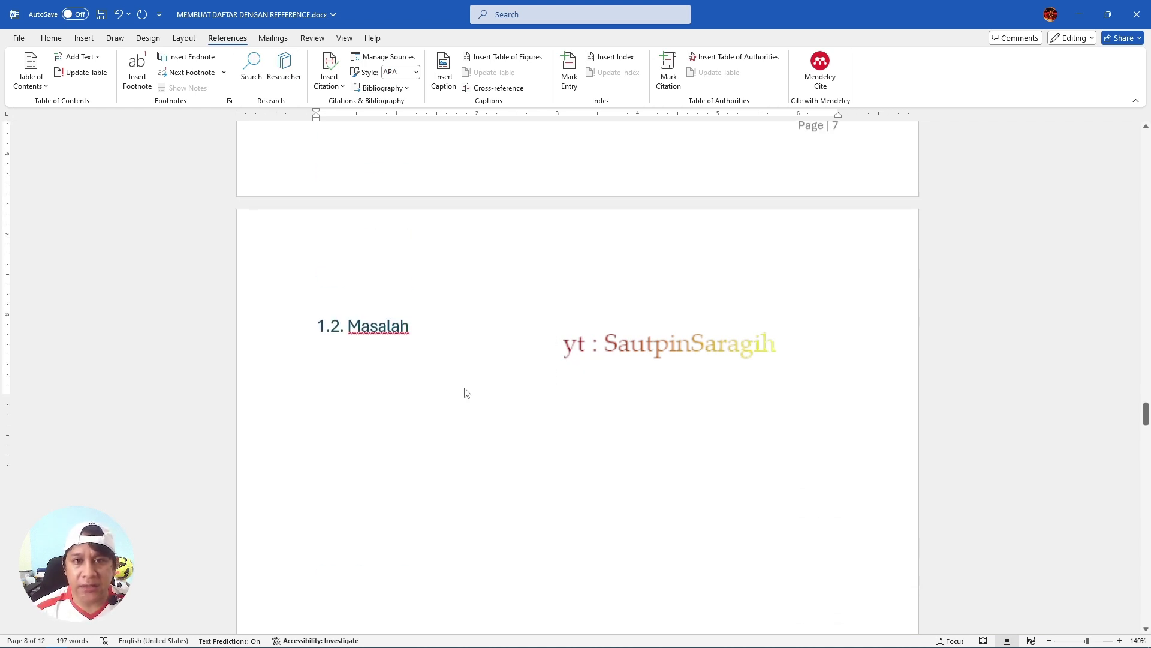
pyautogui.scroll(-10, 465, 388)
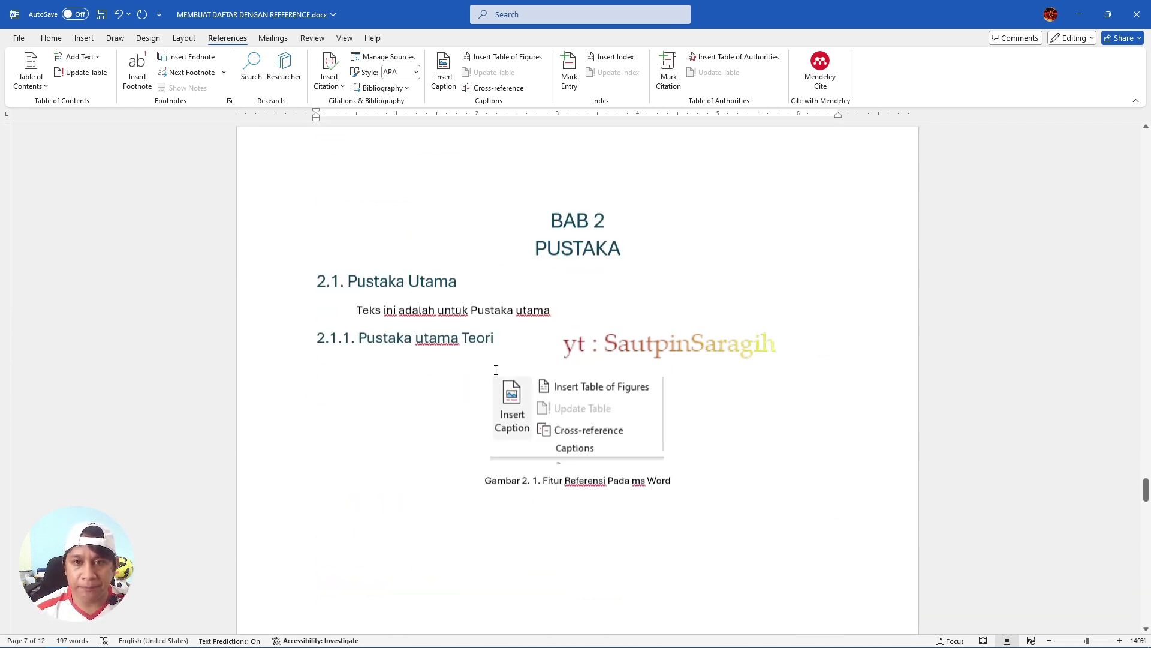
pyautogui.scroll(1, 496, 370)
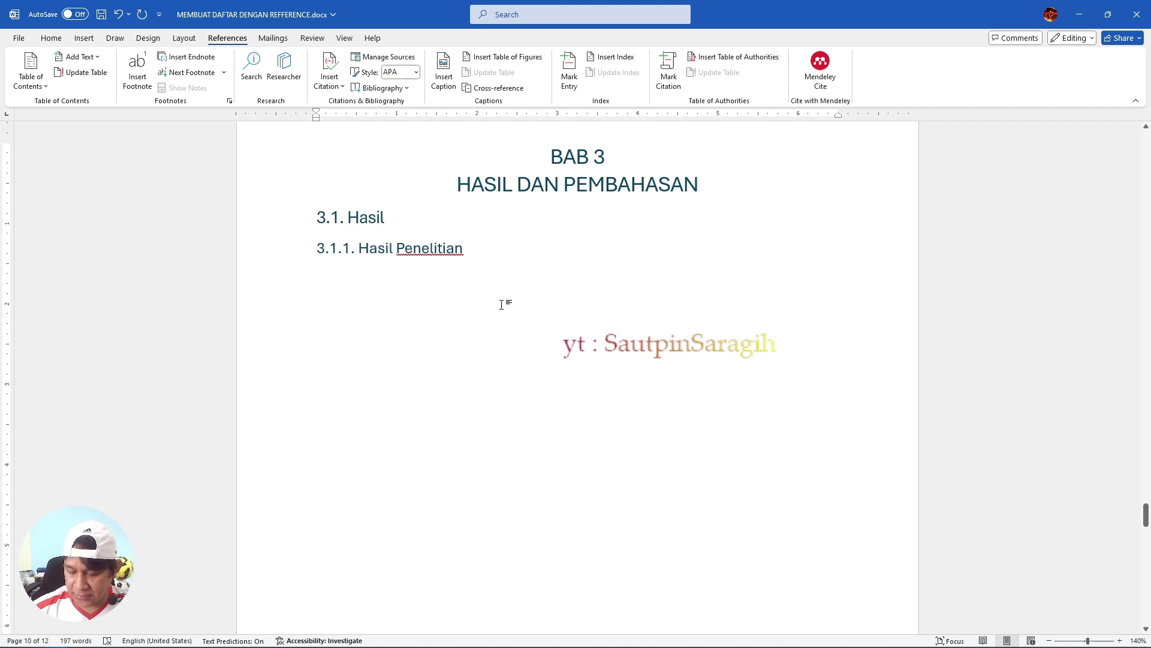
pyautogui.click(84, 38)
pyautogui.click(112, 70)
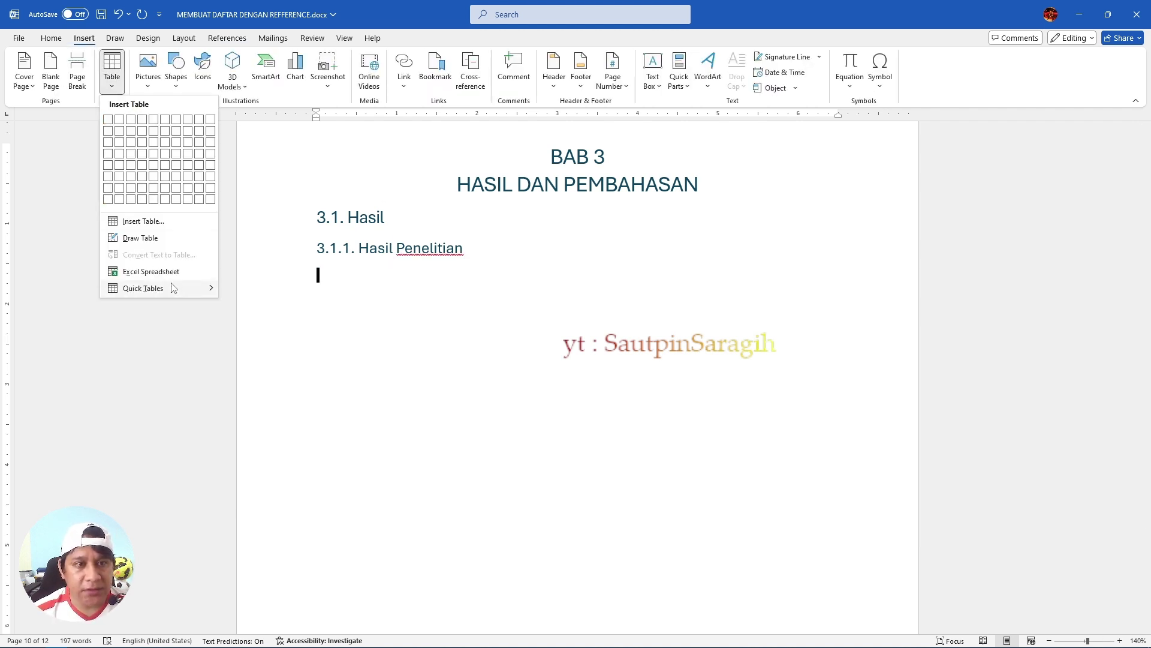
pyautogui.moveTo(156, 288)
pyautogui.scroll(-10, 310, 572)
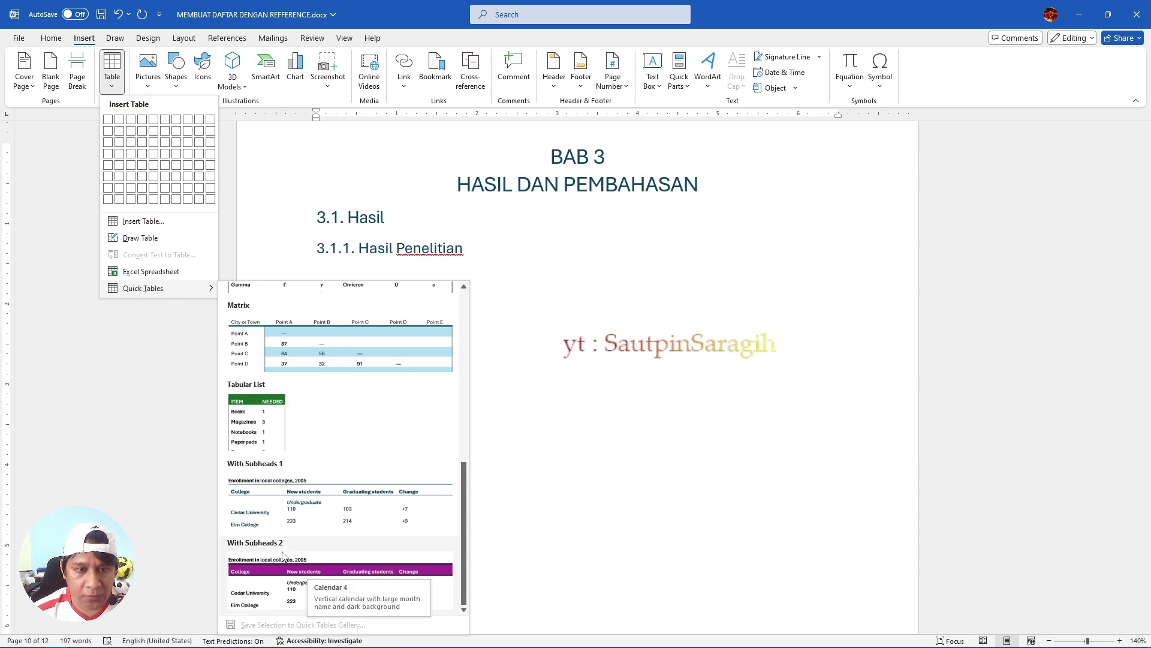
pyautogui.click(273, 423)
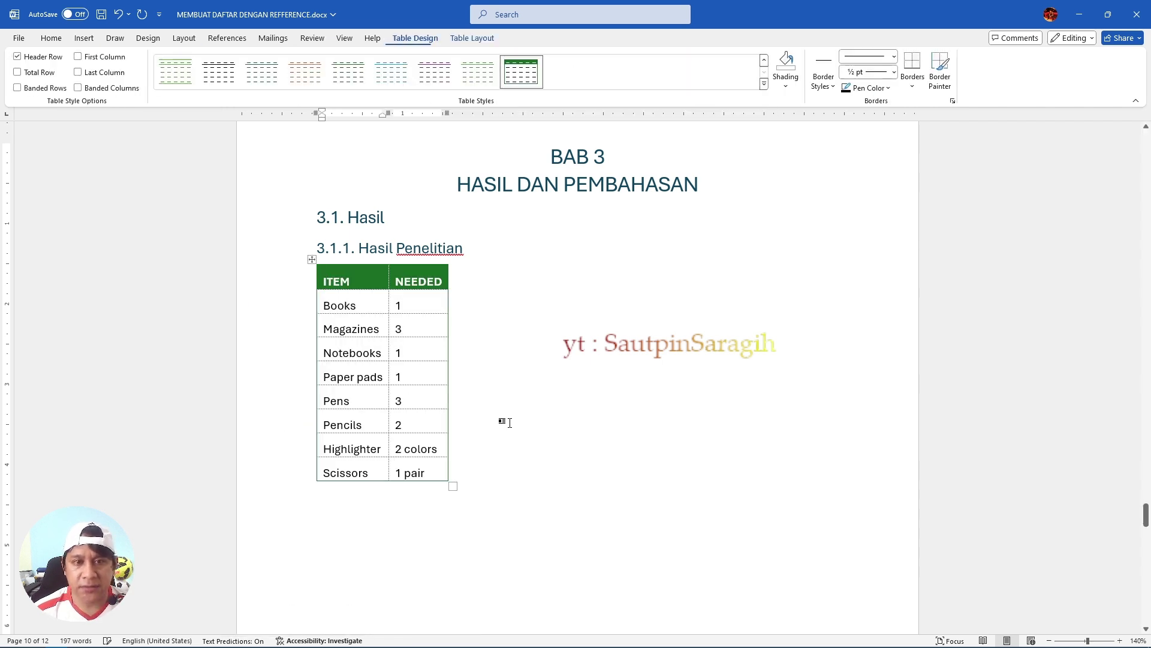
# - Start a caption on the line below the Item/Needed table in BAB 3 and create the new caption label "Tabel 3." for it
pyautogui.click(516, 458)
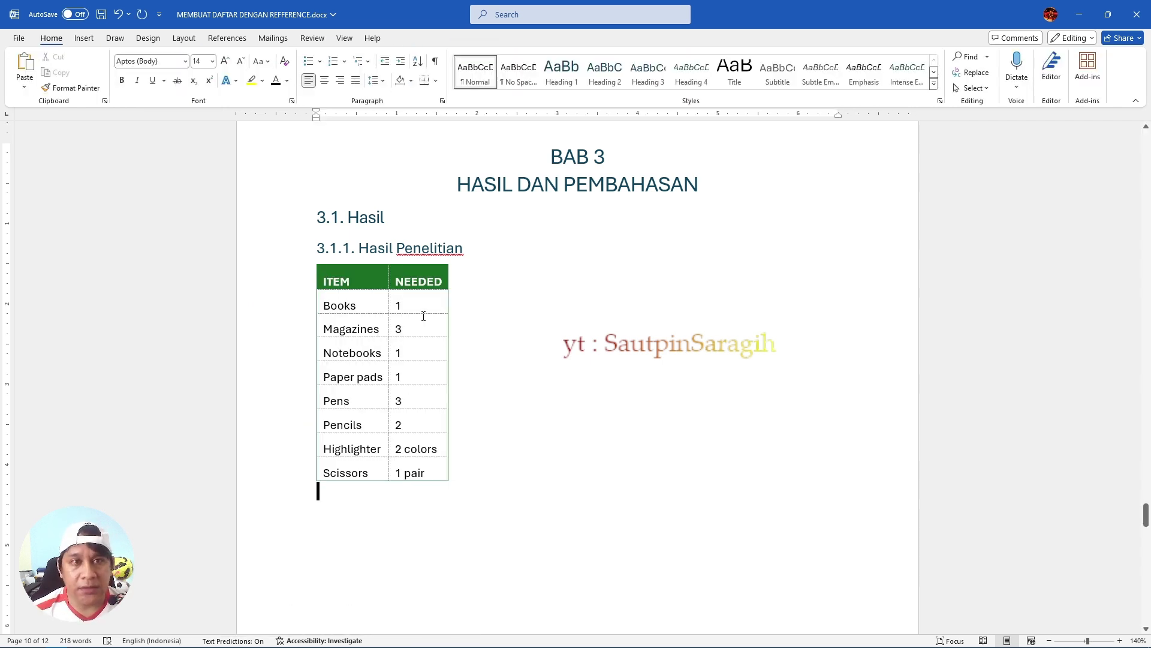
pyautogui.click(233, 38)
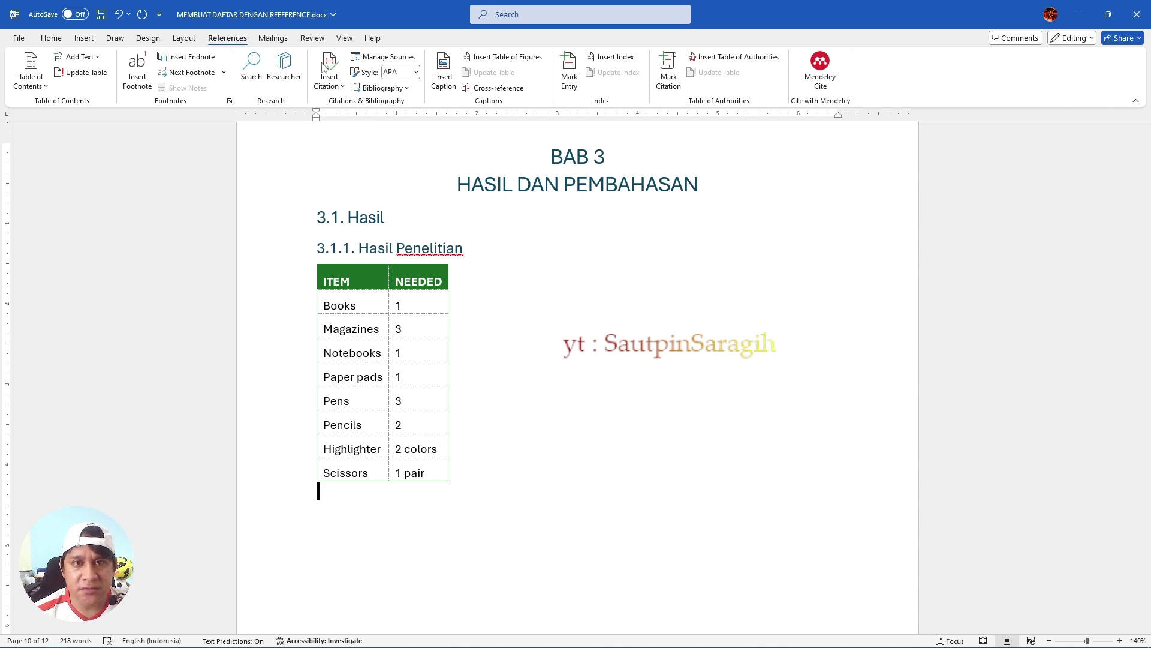
pyautogui.click(445, 76)
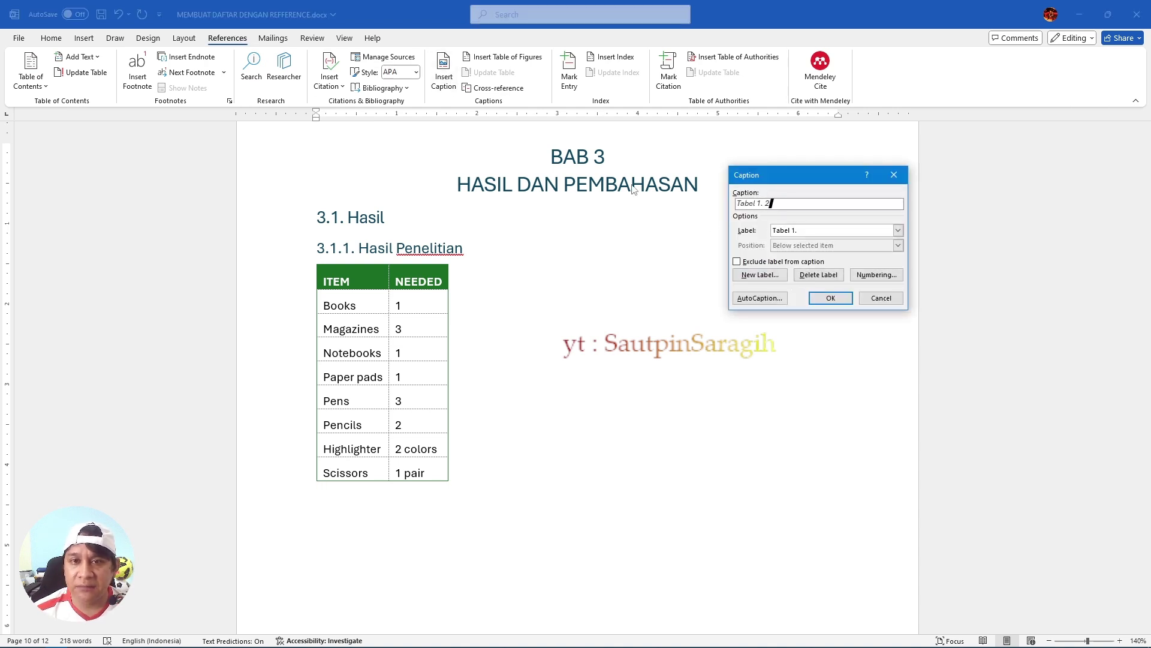
pyautogui.click(767, 276)
pyautogui.write('Tabe')
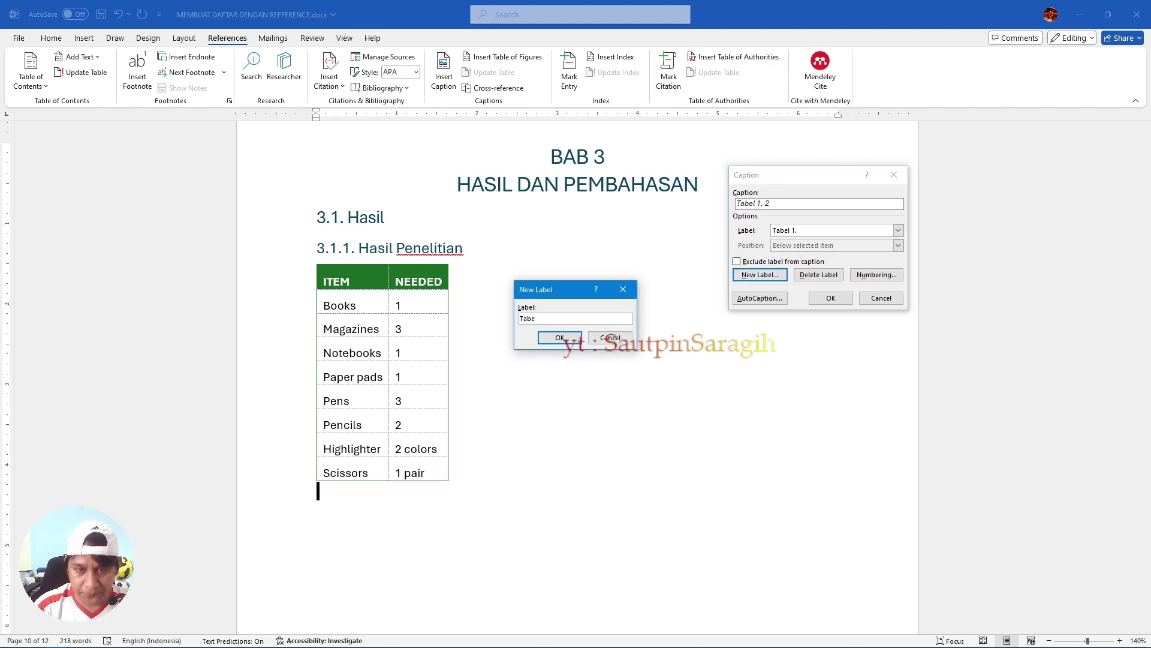
pyautogui.write('l 3.')
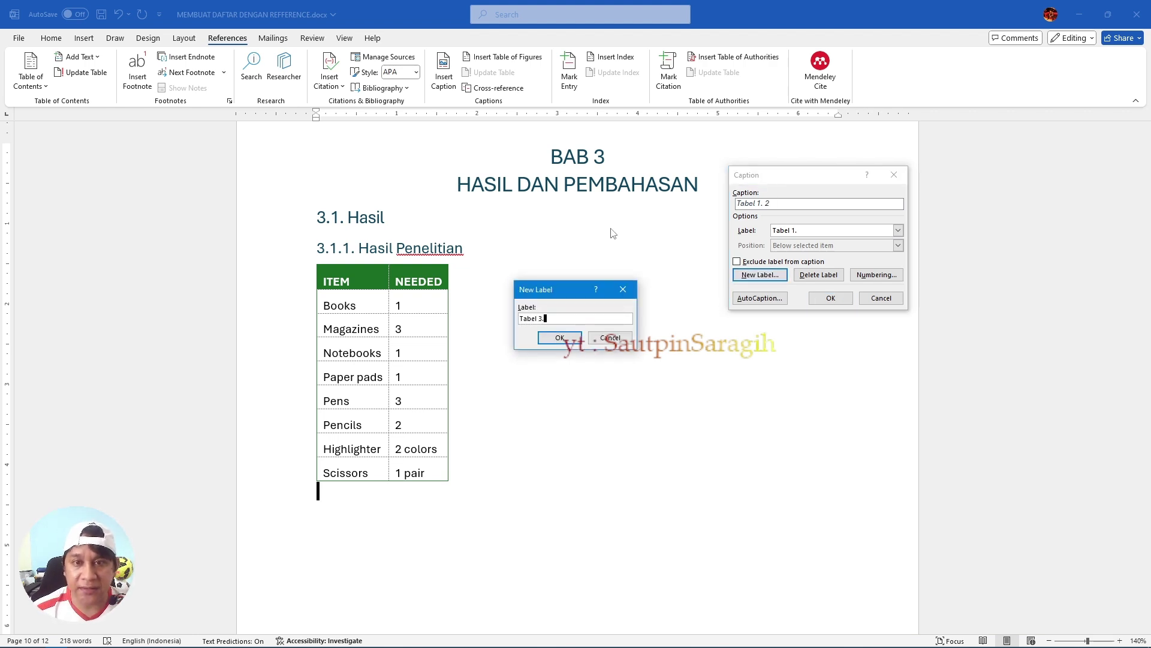
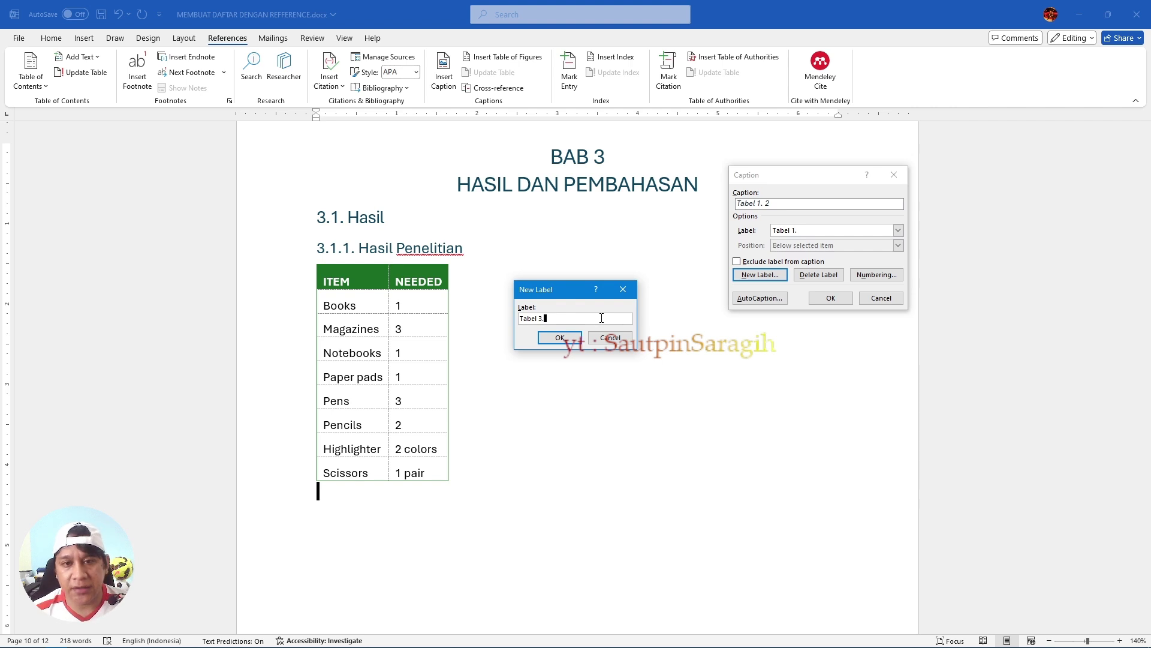
pyautogui.press('Return')
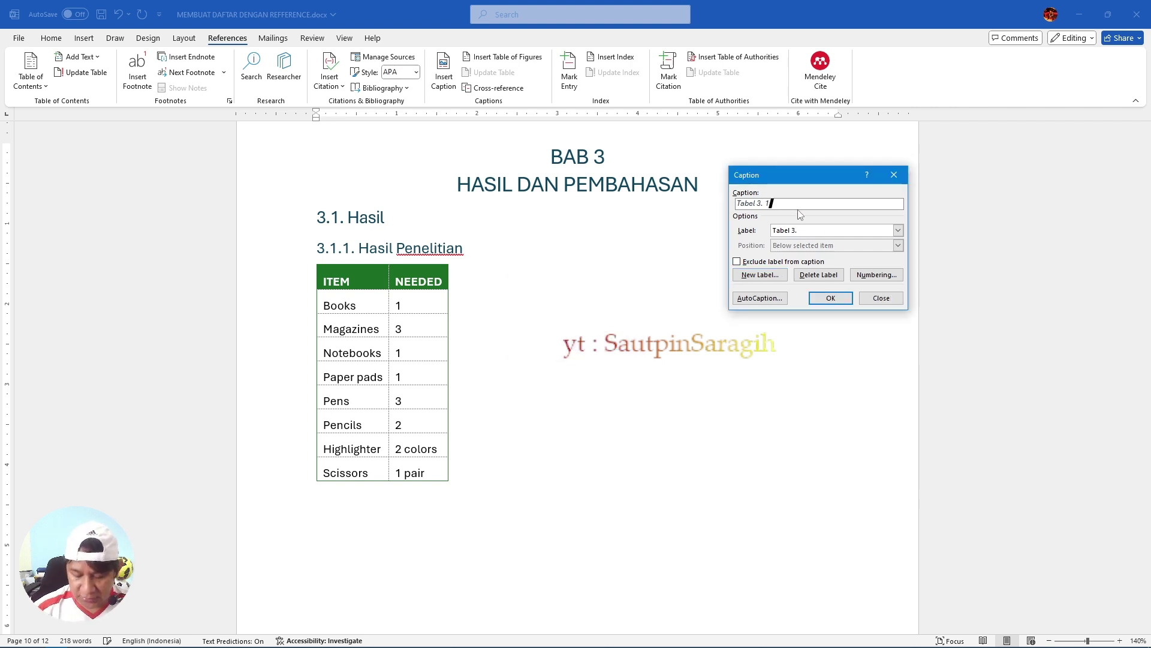
# - Complete the caption as "Tabel 3. 1. Data Populasi Responden" and insert it below the Item/Needed table
pyautogui.write('.')
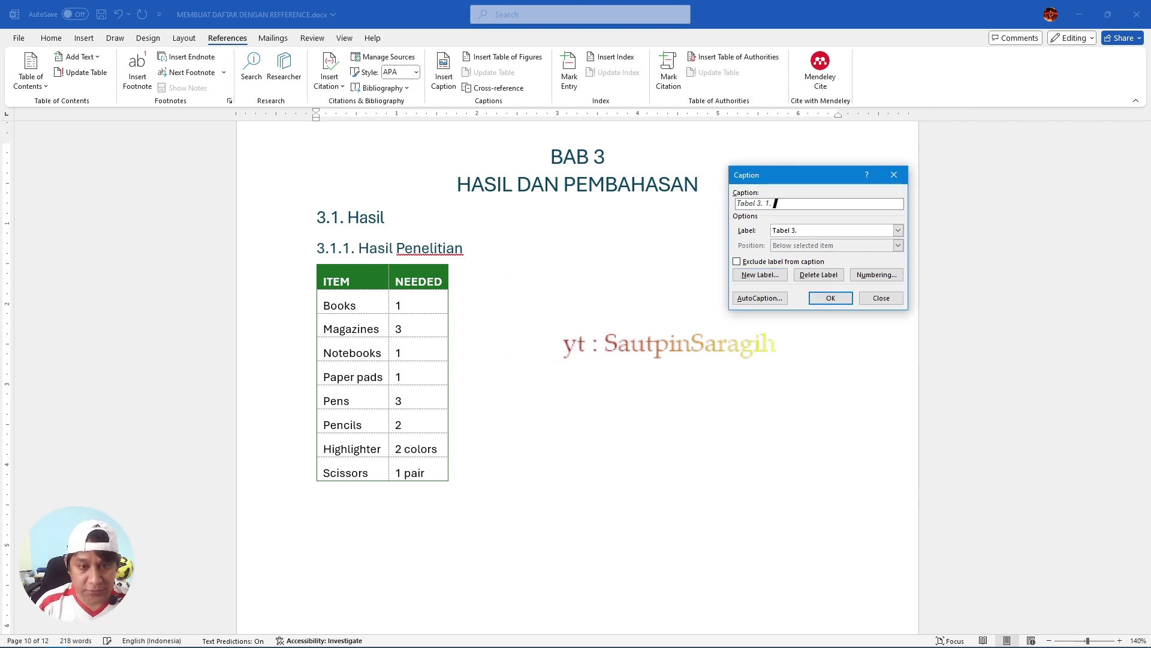
pyautogui.write(' Data Populas')
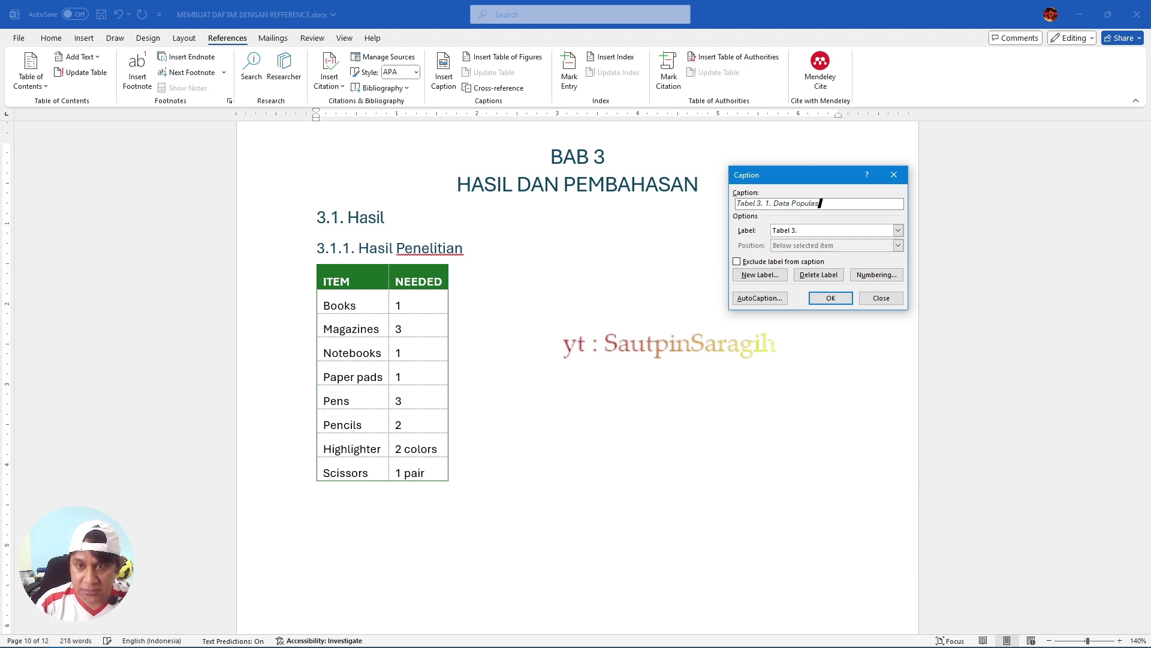
pyautogui.write('i Responden')
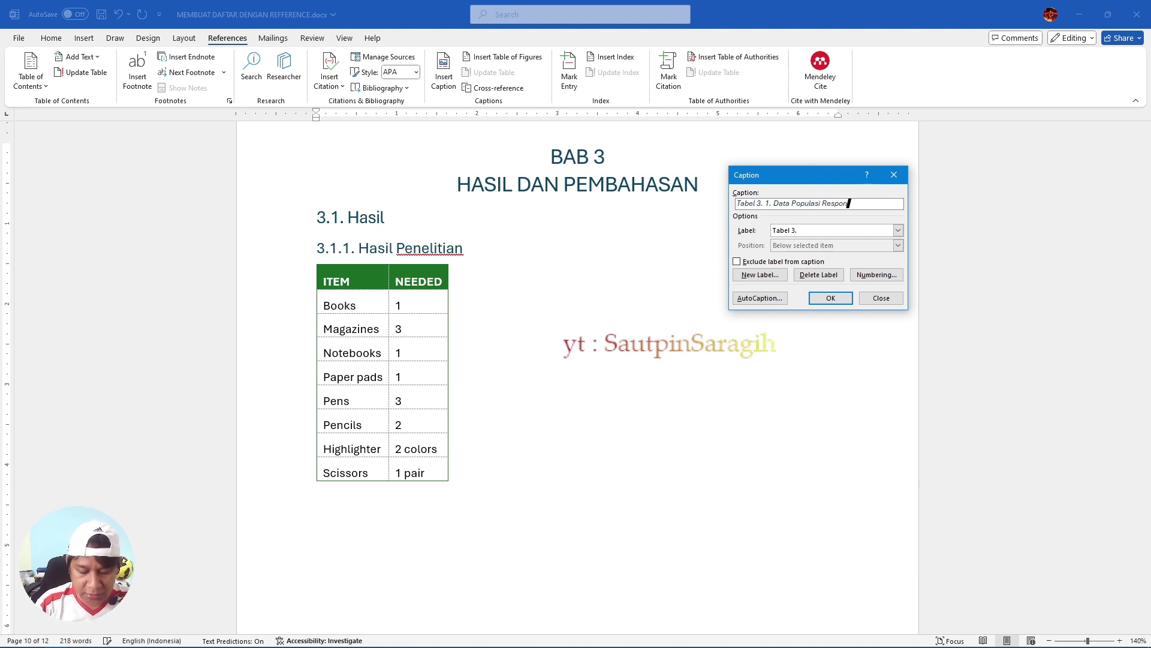
pyautogui.click(830, 296)
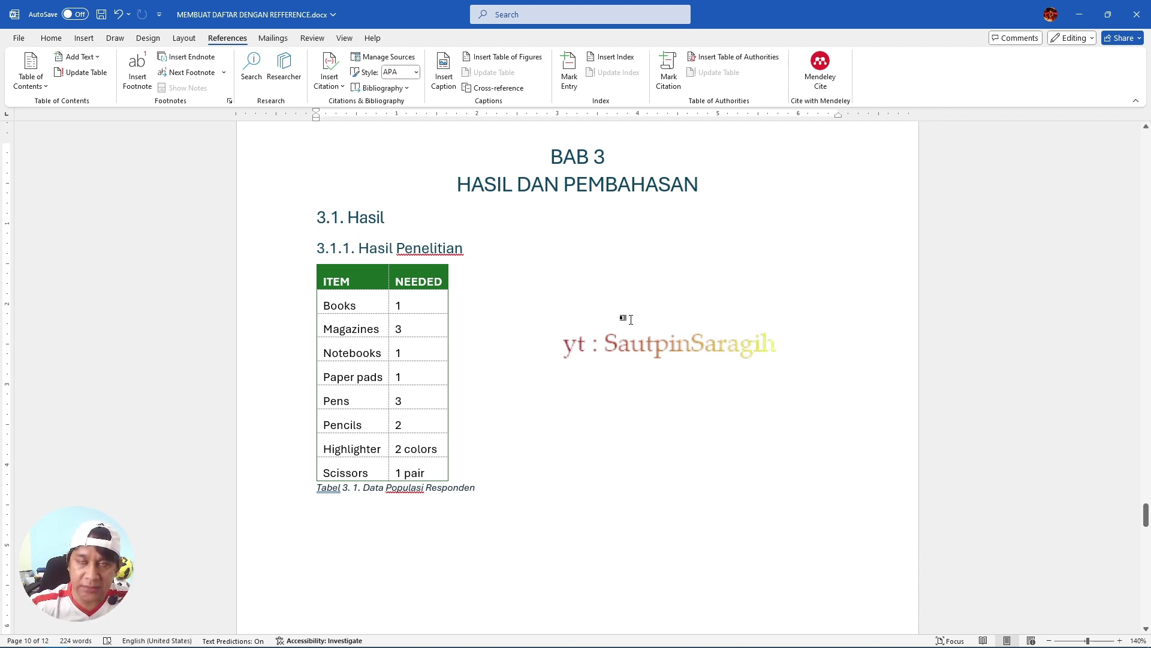
# - Go to the Daftar Tabel page and insert a table of figures for the "Tabel 1." caption label below its heading
pyautogui.hotkey('ctrl', 'g')
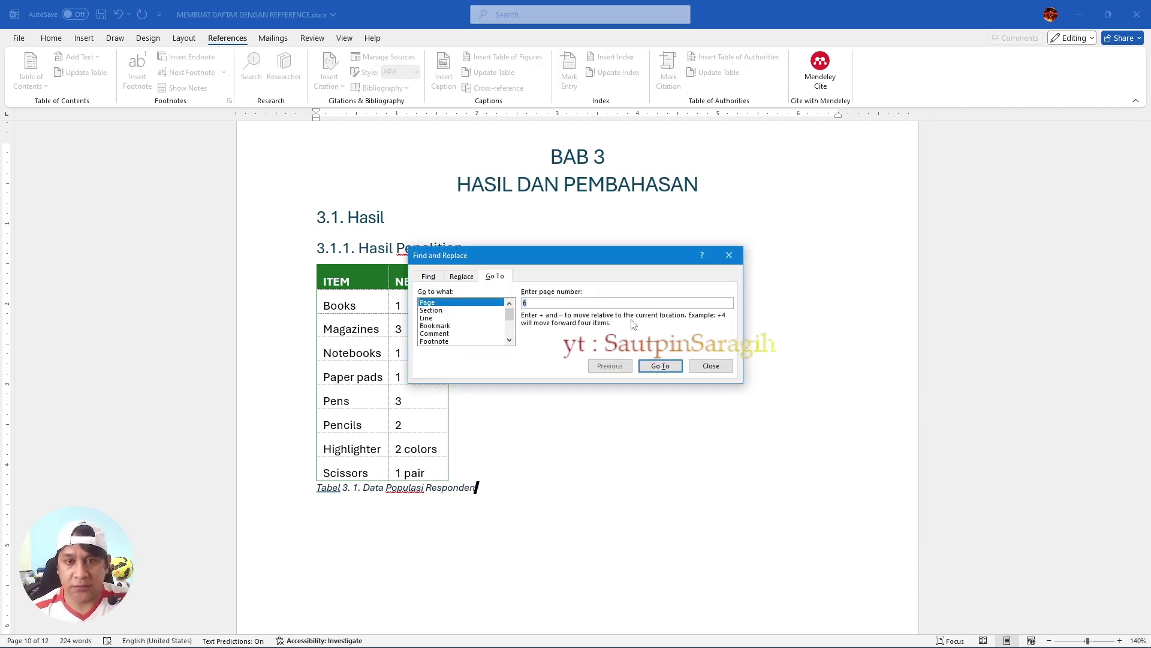
pyautogui.write('4')
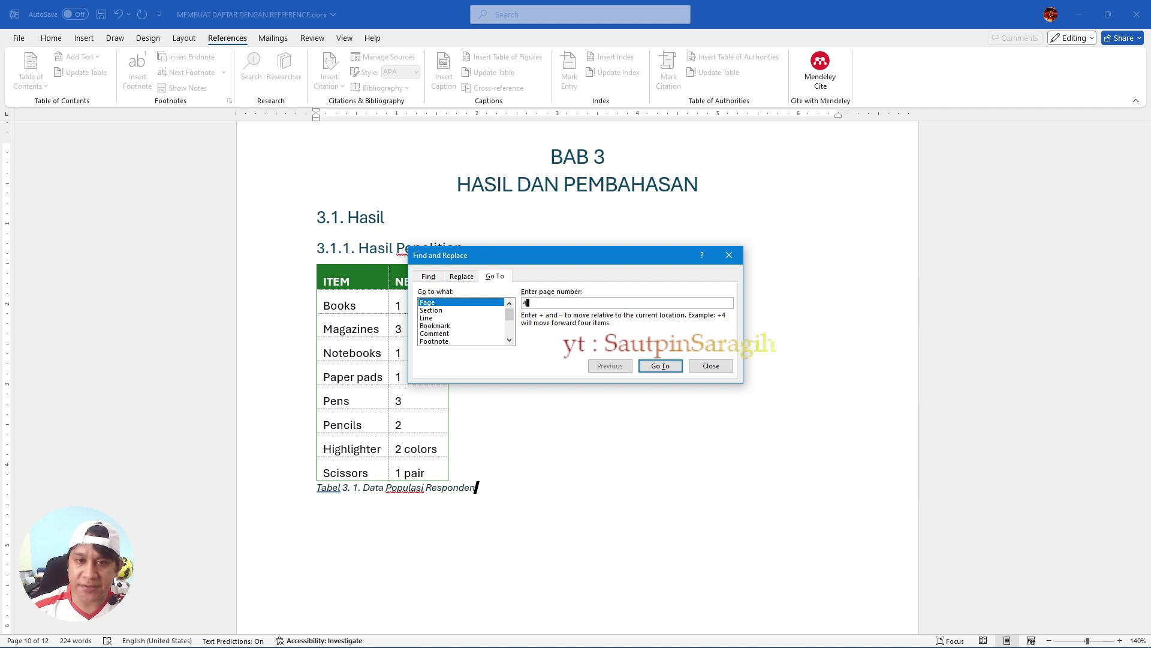
pyautogui.press('Return')
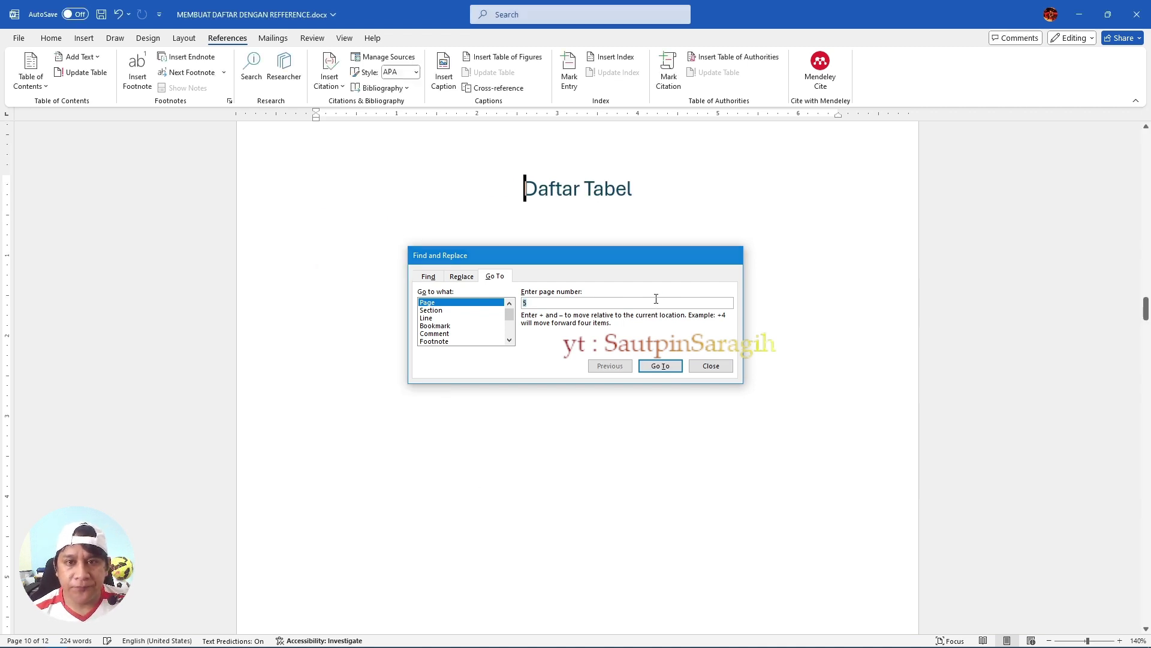
pyautogui.press('Escape')
pyautogui.press('Down')
pyautogui.hotkey('ctrl', 'shift', 'n')
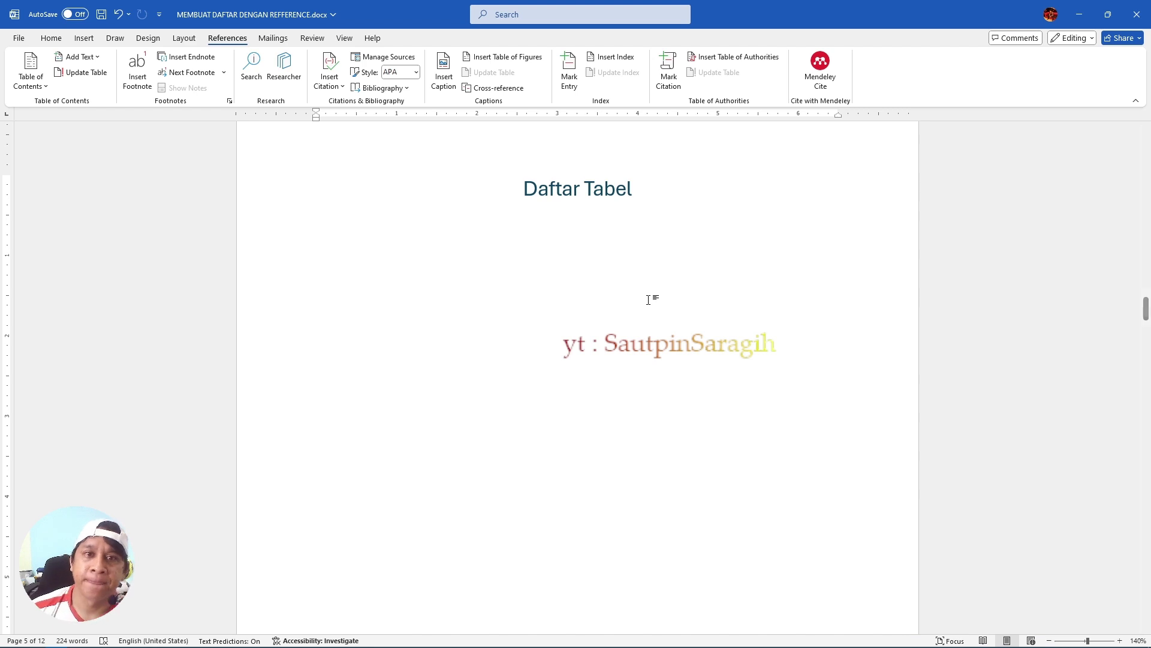
pyautogui.click(506, 57)
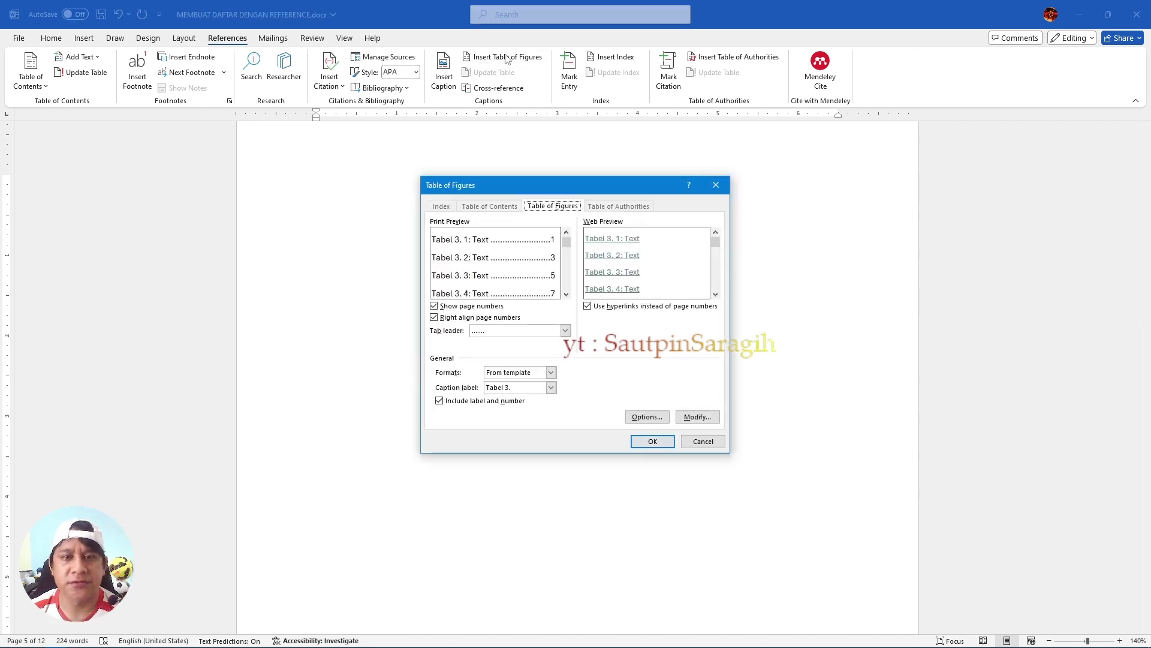
pyautogui.click(550, 387)
pyautogui.click(530, 414)
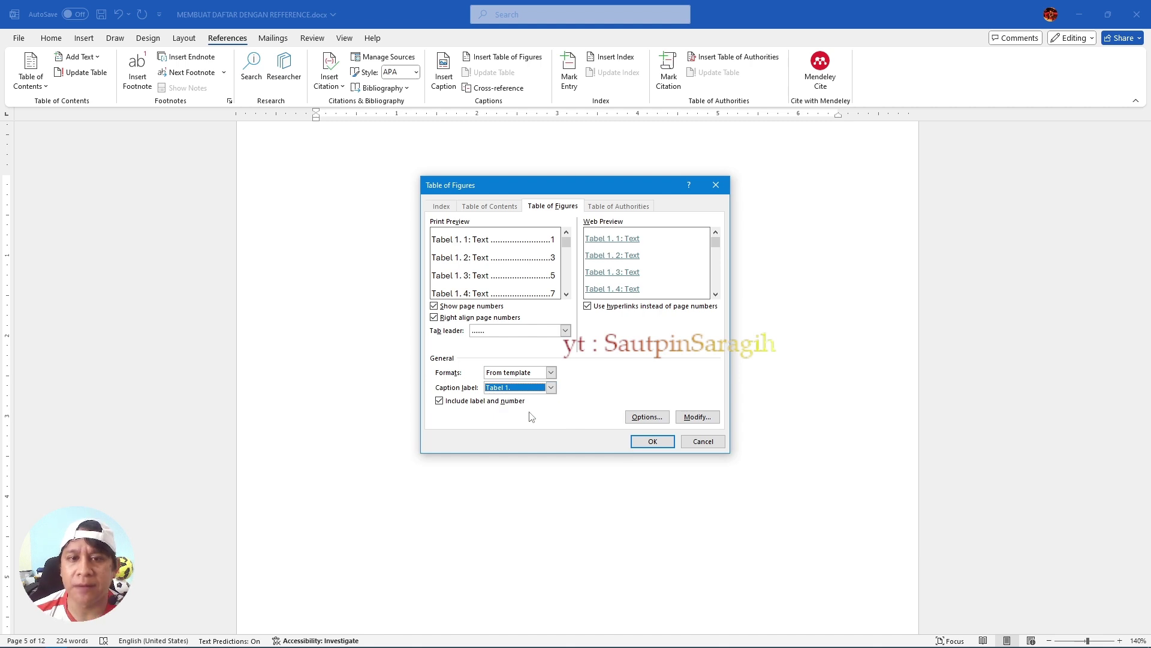
pyautogui.click(652, 442)
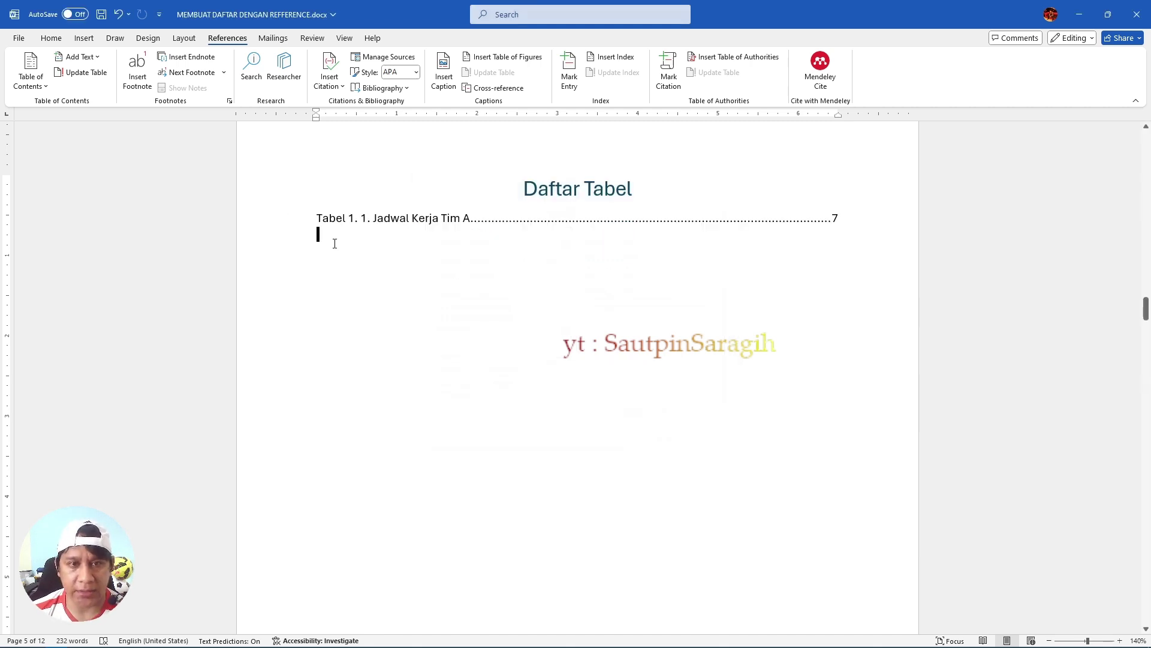
# - Try to insert a table of figures for the "Tabel 2." label below the Tabel 1. list, and delete the inserted result
pyautogui.click(495, 58)
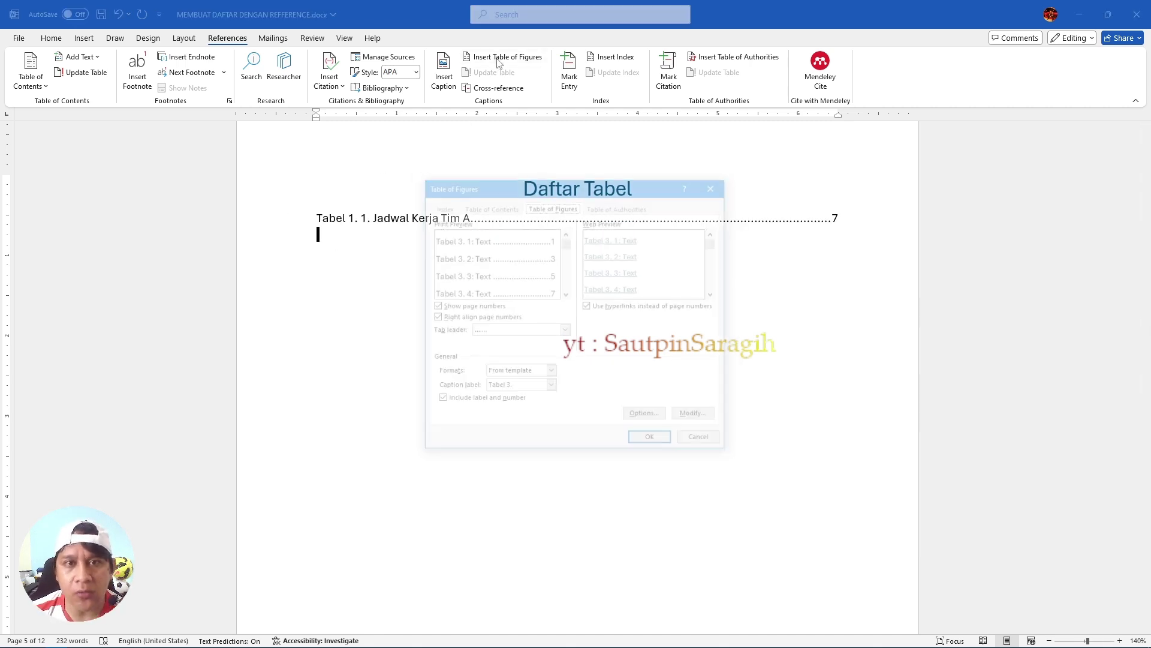
pyautogui.click(550, 387)
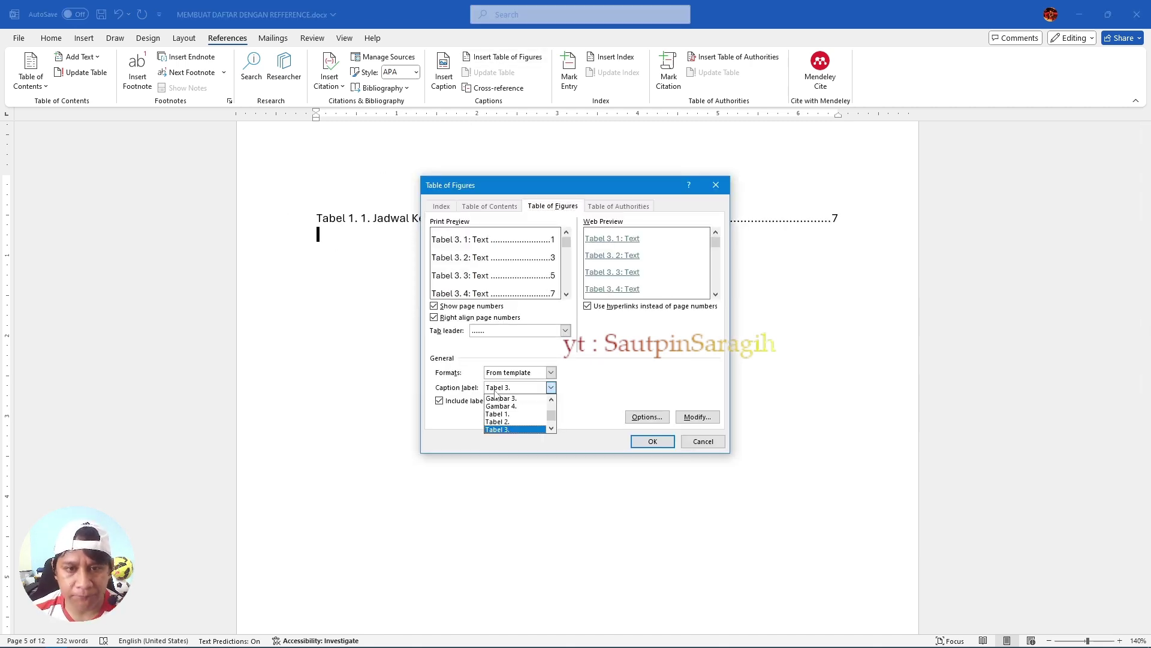
pyautogui.click(510, 424)
pyautogui.click(653, 441)
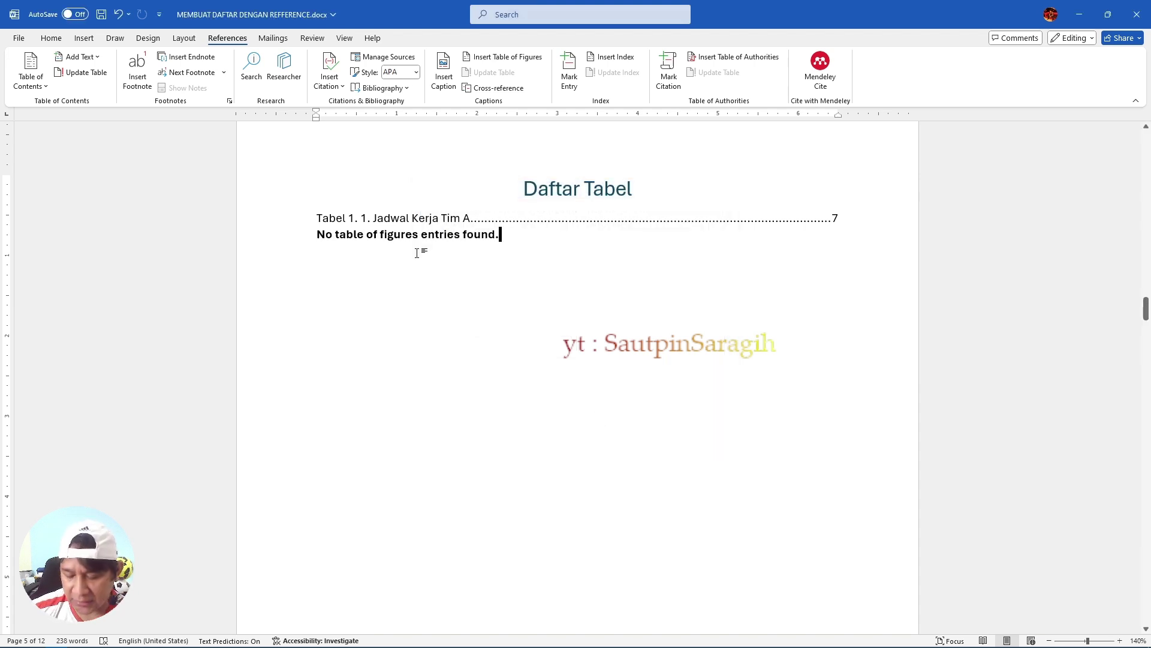
pyautogui.hotkey('shift', 'Home')
pyautogui.press('BackSpace')
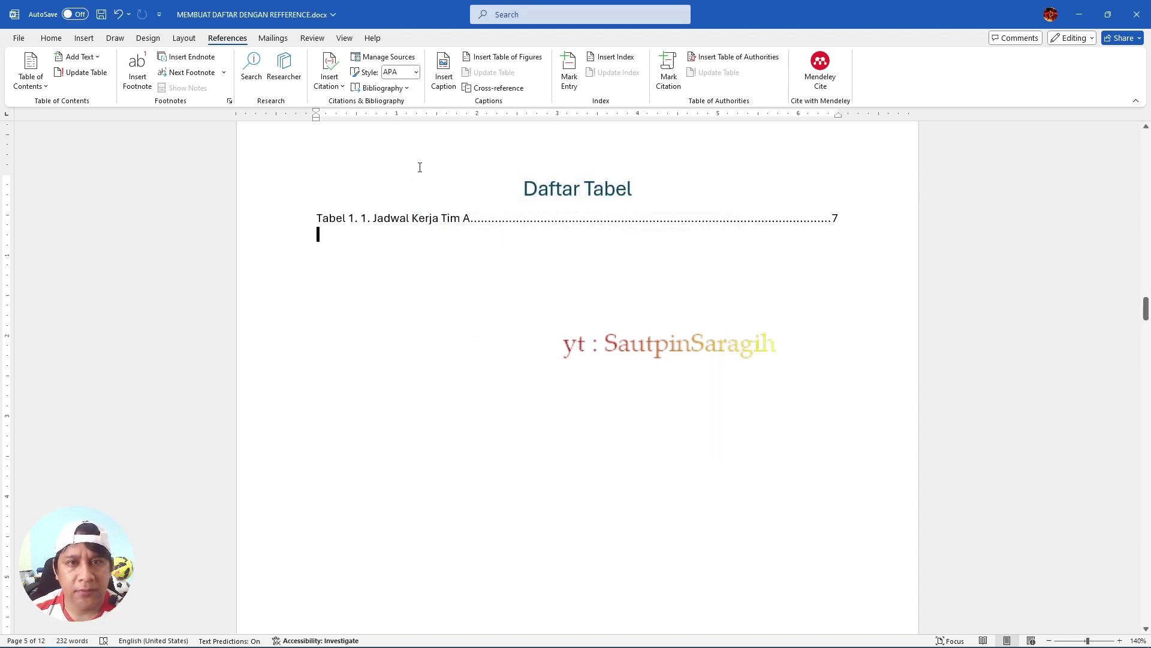
# - Insert a table of figures for the "Tabel 3." caption label below the Tabel 1. list on the Daftar Tabel page
pyautogui.click(508, 56)
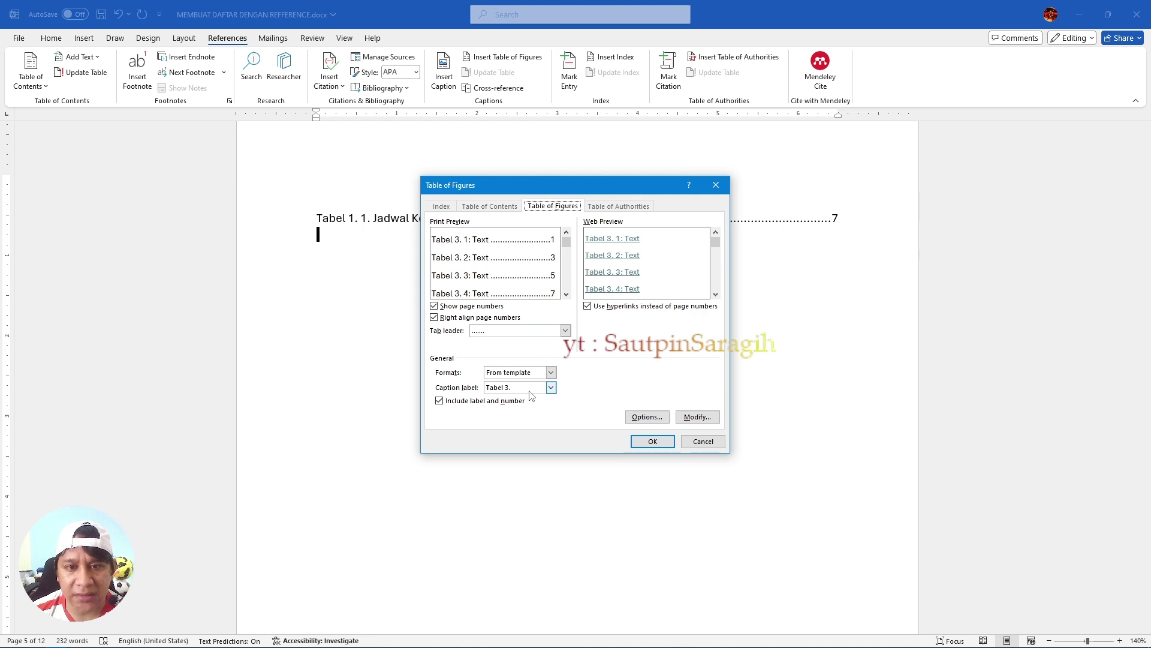
pyautogui.click(551, 387)
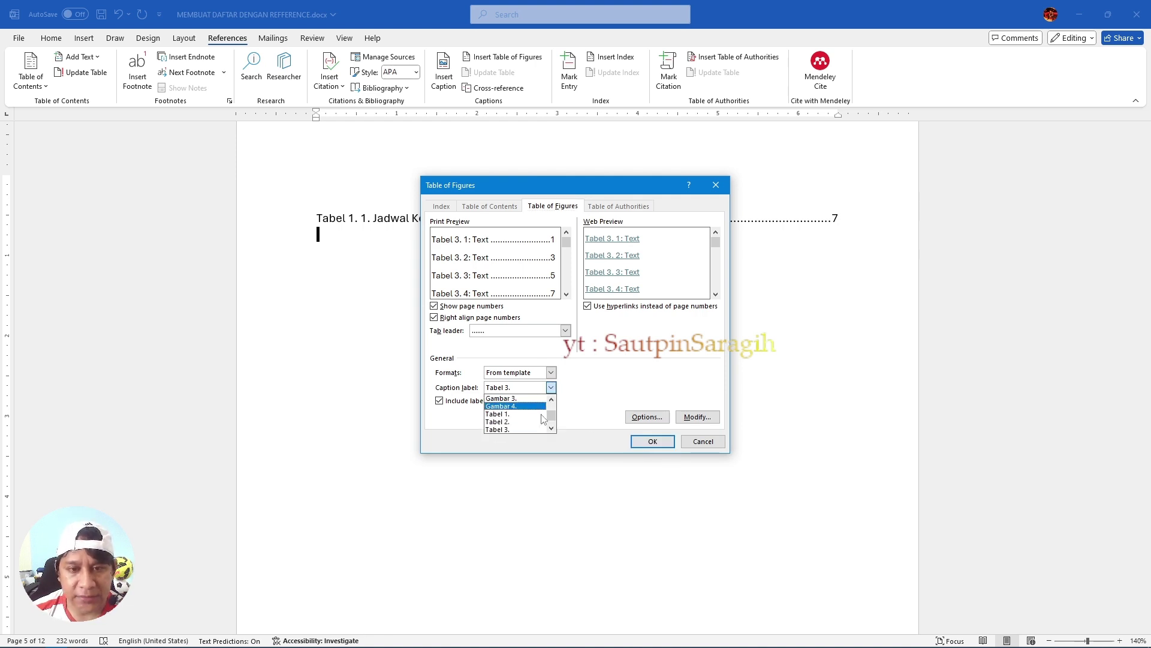
pyautogui.click(508, 415)
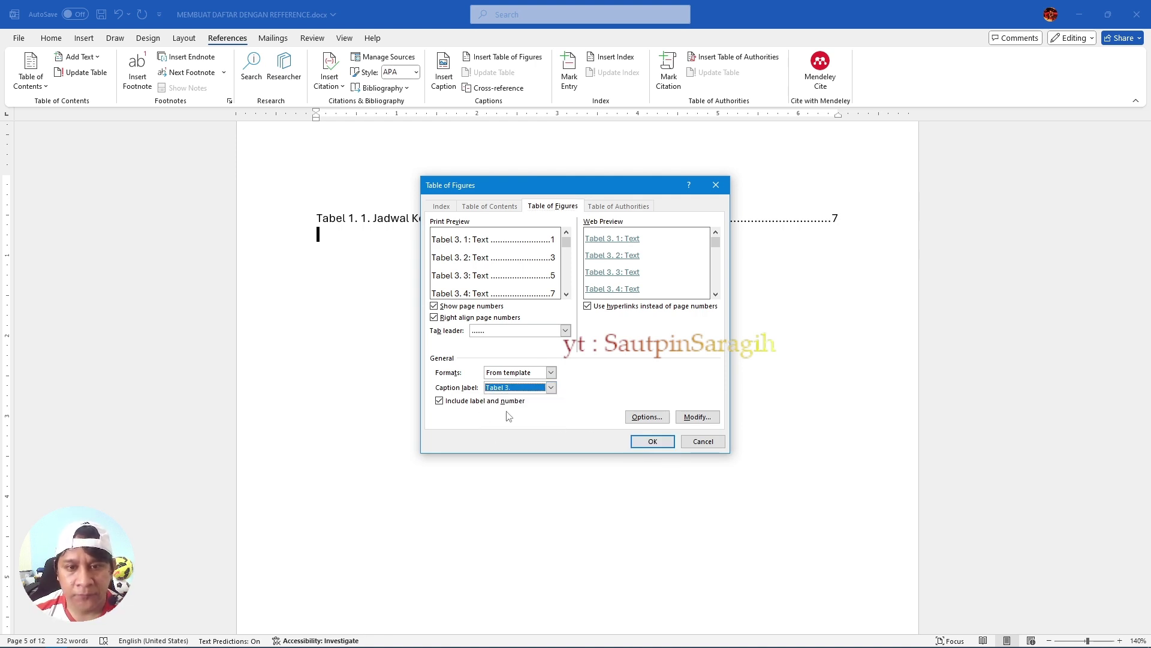
pyautogui.click(652, 441)
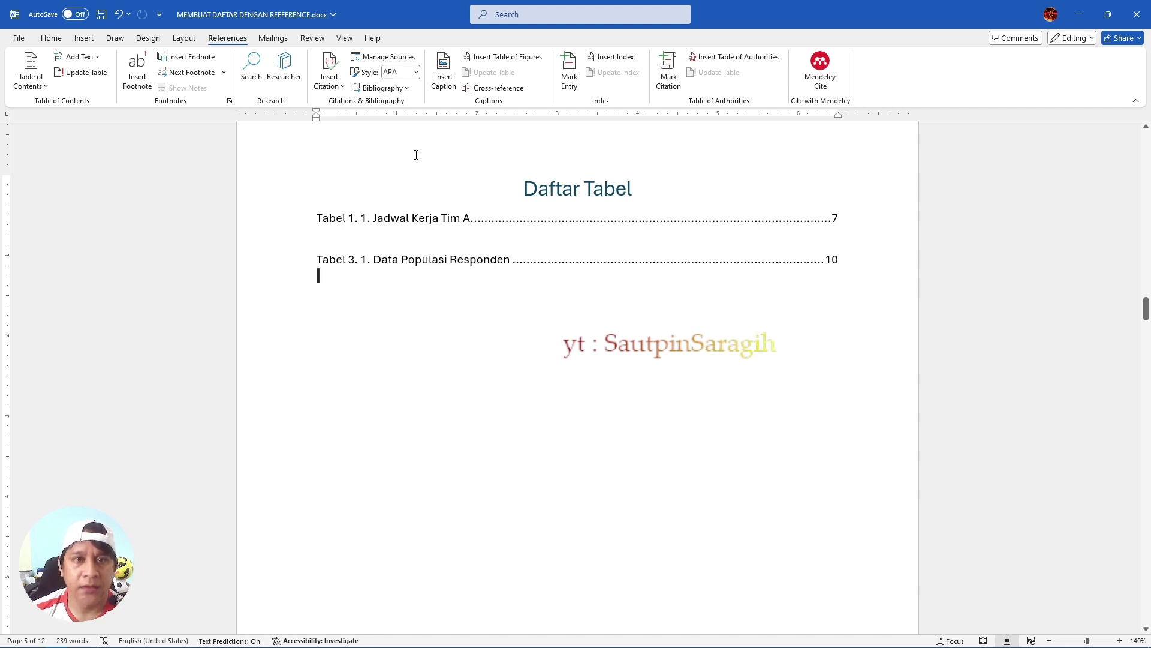
# - Try to insert a table of figures for the "Tabel 4." label below the Tabel 3. list, and delete the inserted result
pyautogui.click(485, 62)
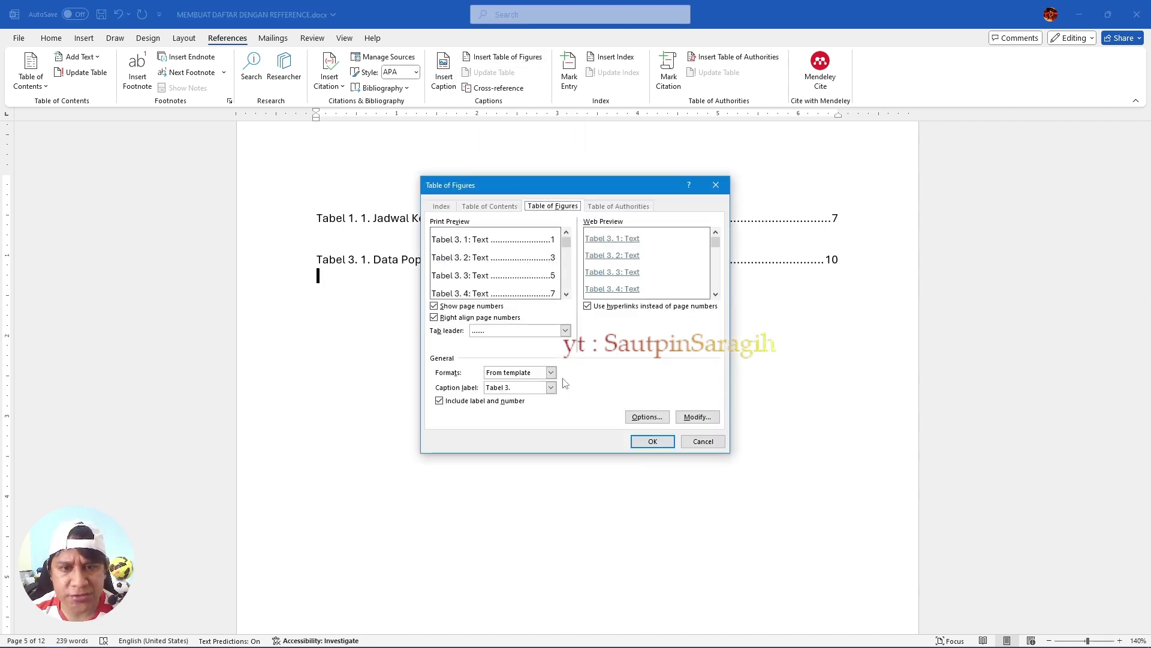
pyautogui.click(551, 387)
pyautogui.click(551, 428)
pyautogui.click(509, 430)
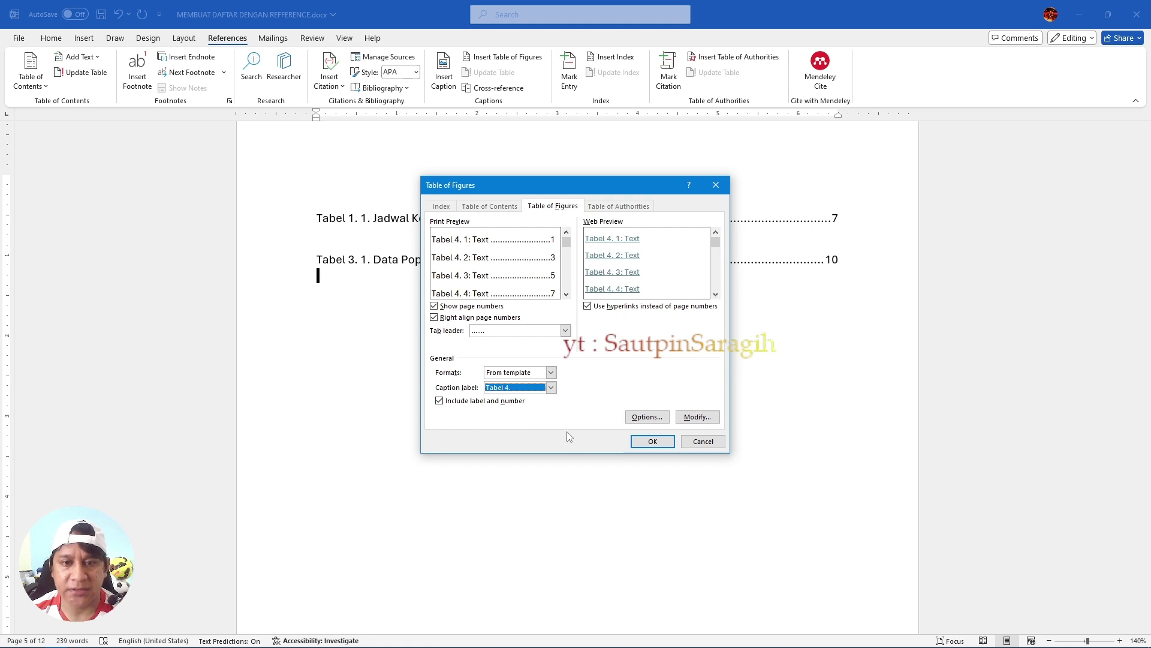
pyautogui.click(643, 445)
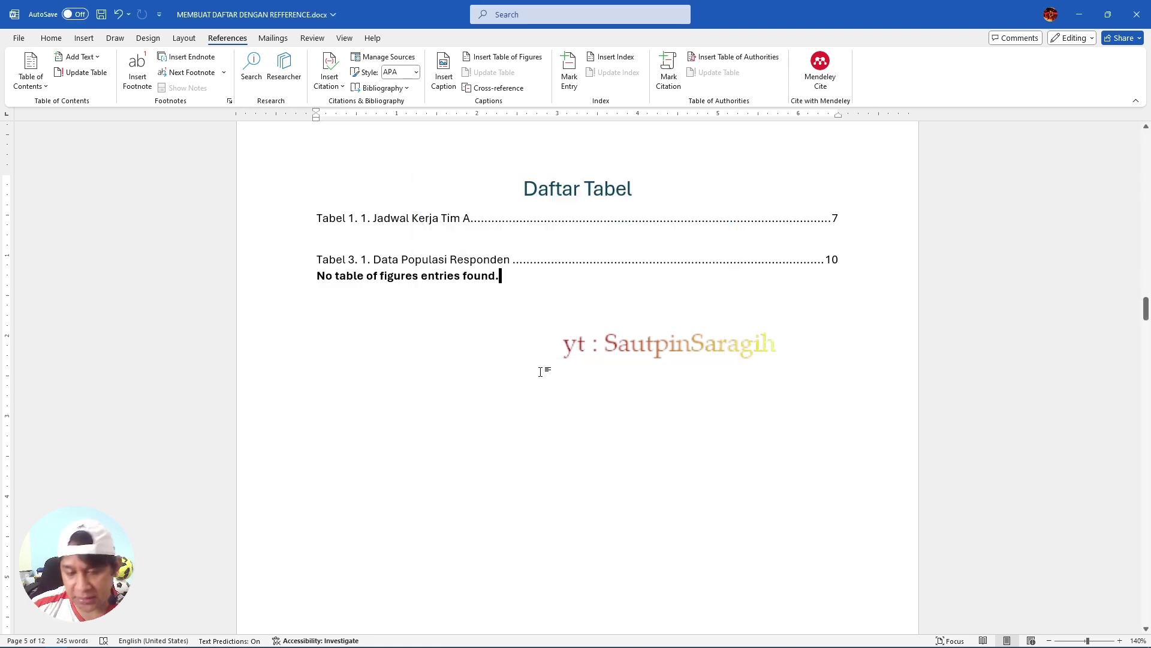
pyautogui.press('BackSpace')
pyautogui.press('BackSpace')
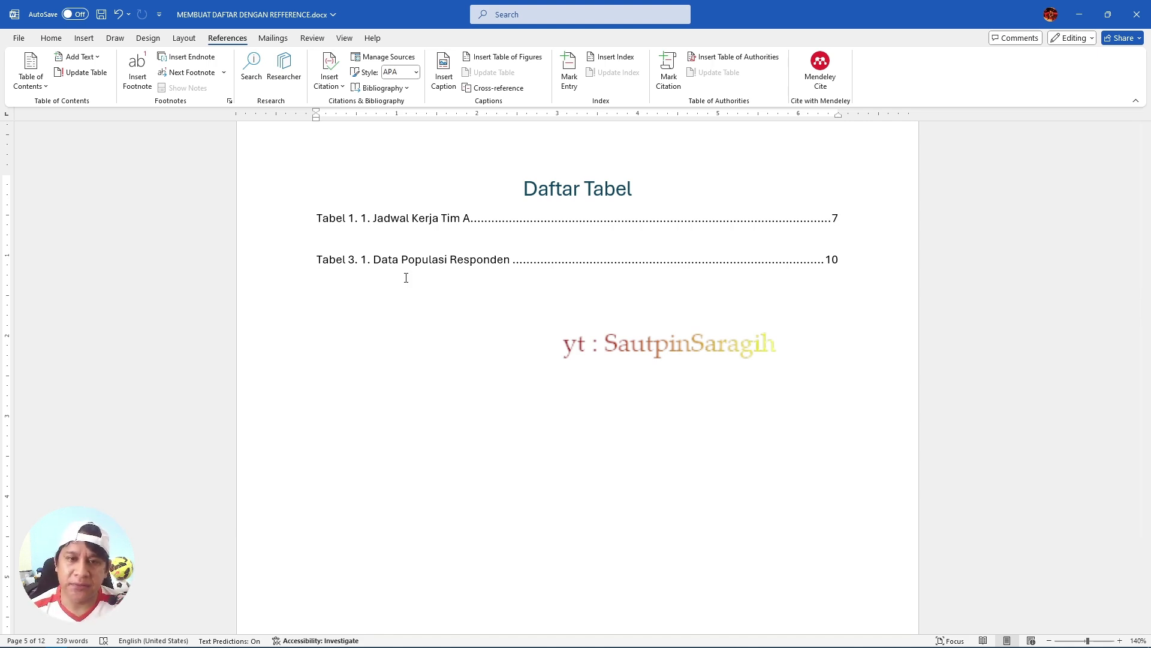
# - Follow the Tabel 3. 1 list entry and add empty lines after the heading 3.1.1. Hasil Penelitian until its table moves to page 12
pyautogui.keyDown('ctrl'); pyautogui.click(457, 262); pyautogui.keyUp('ctrl')
pyautogui.scroll(4, 671, 388)
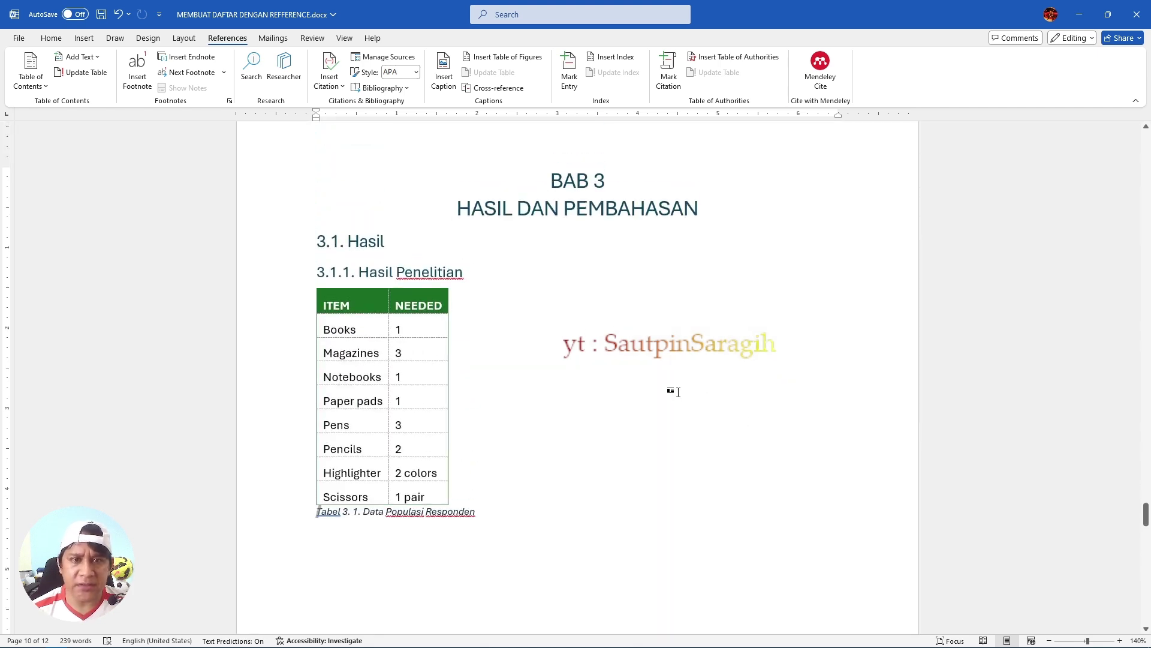
pyautogui.click(515, 274)
pyautogui.press('Return')
pyautogui.press('Return')
pyautogui.press('Return')
pyautogui.press('Return')
pyautogui.press('Return')
pyautogui.press('Return')
pyautogui.press('Return')
pyautogui.press('Return')
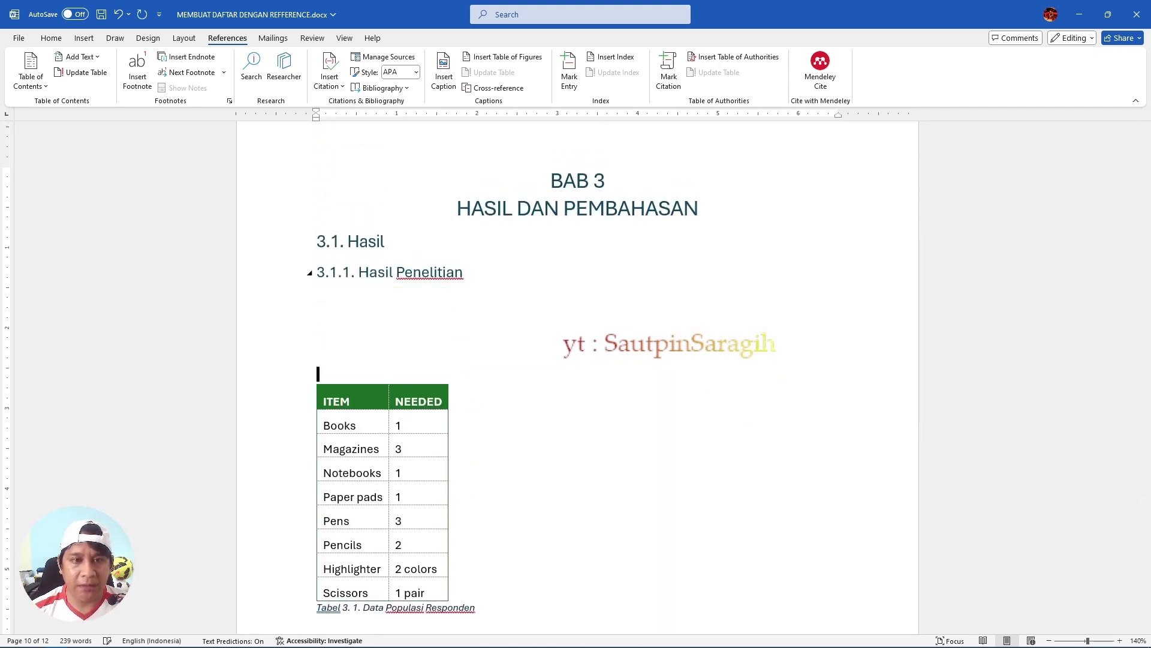
pyautogui.press('Return')
pyautogui.press('Return')
pyautogui.press('Return')
pyautogui.press('Return')
pyautogui.press('Return')
pyautogui.press('Return')
pyautogui.press('Return')
pyautogui.press('Return')
pyautogui.press('Return')
pyautogui.press('Return')
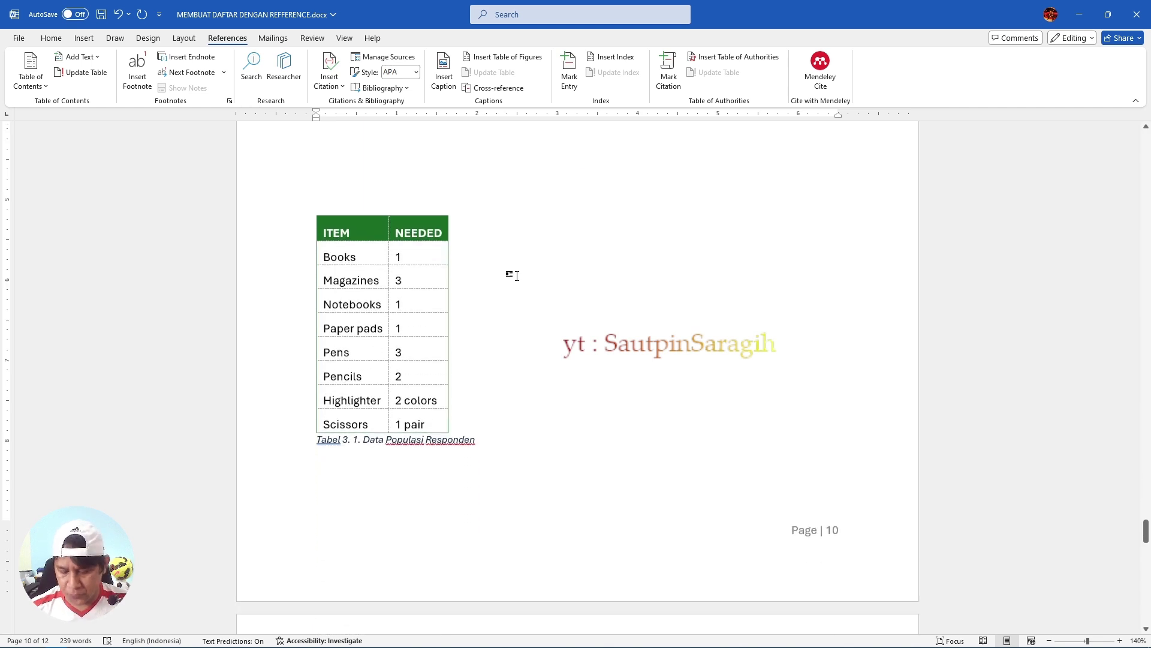
pyautogui.press('Return')
pyautogui.press('Return')
pyautogui.press('Return')
pyautogui.press('Return')
pyautogui.press('Return')
pyautogui.press('Return')
pyautogui.press('Return')
pyautogui.press('Return')
pyautogui.press('Return')
pyautogui.press('Return')
pyautogui.press('Return')
pyautogui.press('Return')
pyautogui.press('Return')
pyautogui.press('Return')
pyautogui.press('Return')
pyautogui.press('Return')
pyautogui.press('Return')
pyautogui.press('Return')
pyautogui.press('Return')
pyautogui.press('Return')
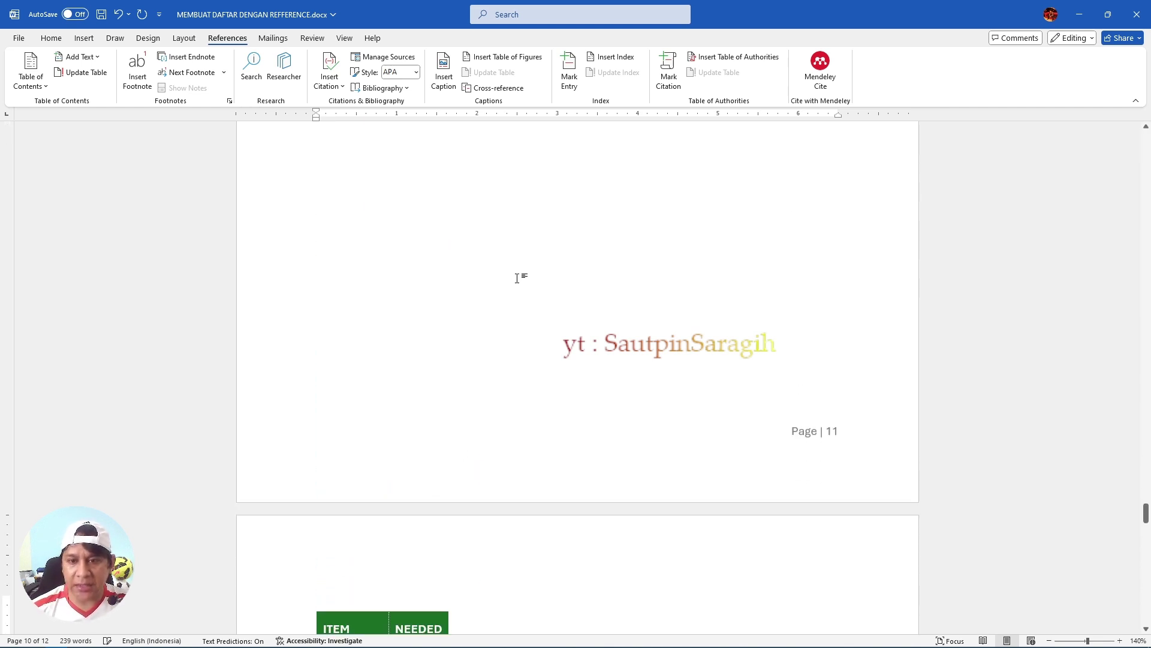
pyautogui.press('Return')
pyautogui.press('Return')
pyautogui.press('Return')
pyautogui.press('Return')
pyautogui.press('Return')
pyautogui.press('Return')
pyautogui.press('Return')
pyautogui.press('Return')
pyautogui.press('Return')
pyautogui.press('Return')
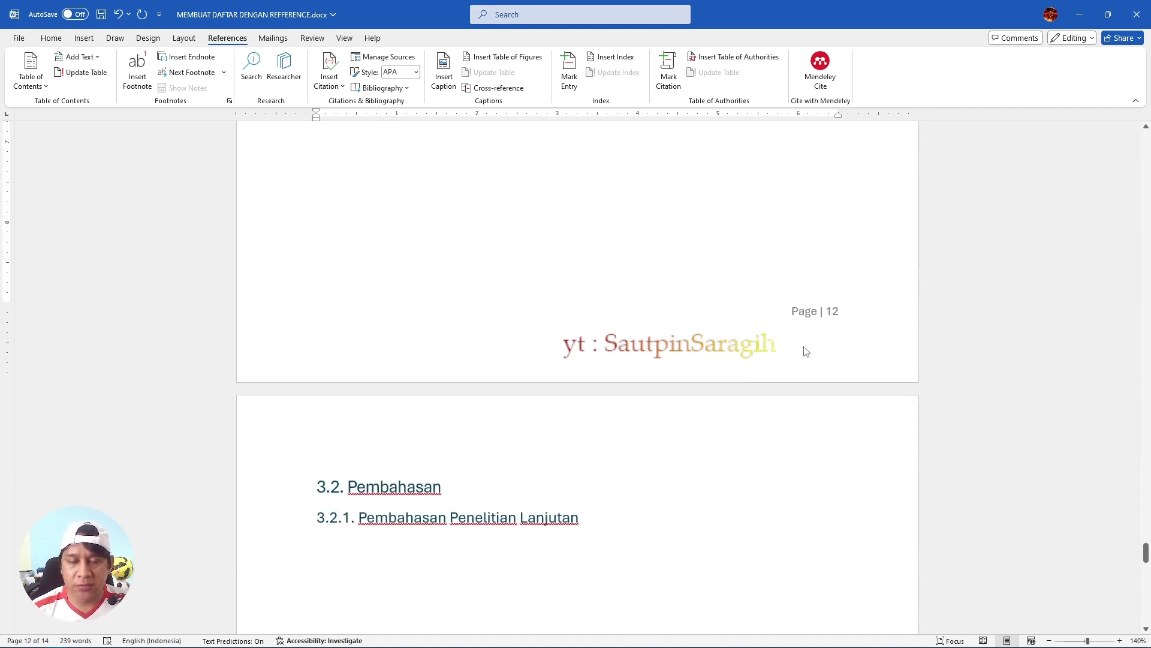
# - Go to page 5 and update the Tabel 3. 1 list field on the Daftar Tabel page
pyautogui.scroll(5, 450, 368)
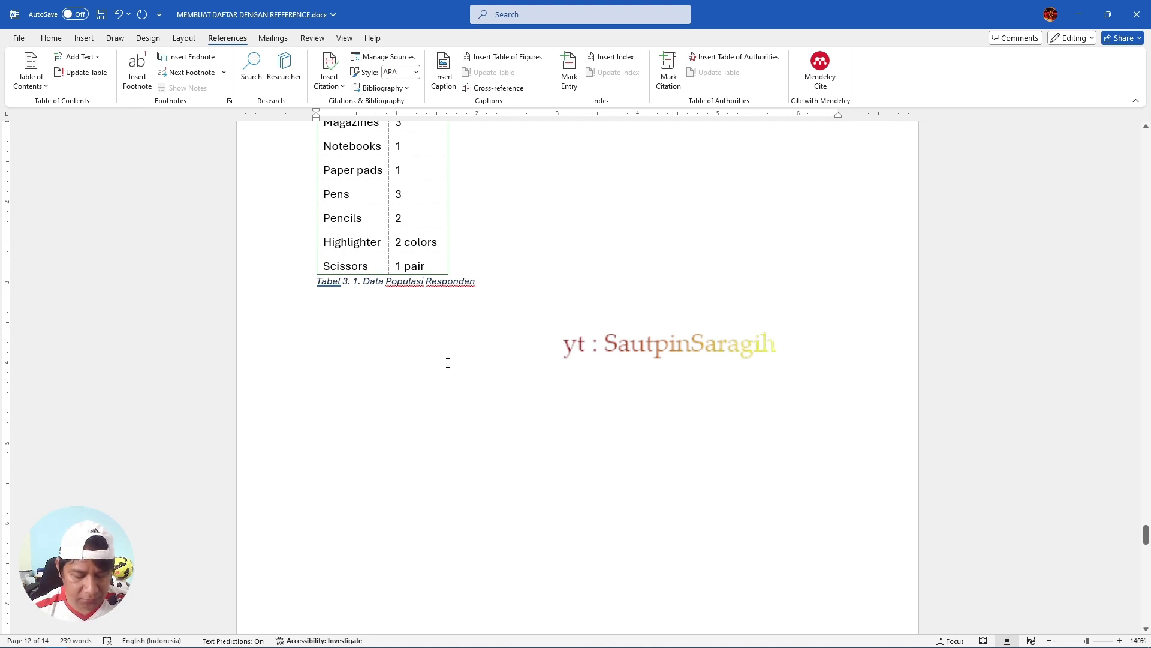
pyautogui.hotkey('ctrl', 'g')
pyautogui.write('5')
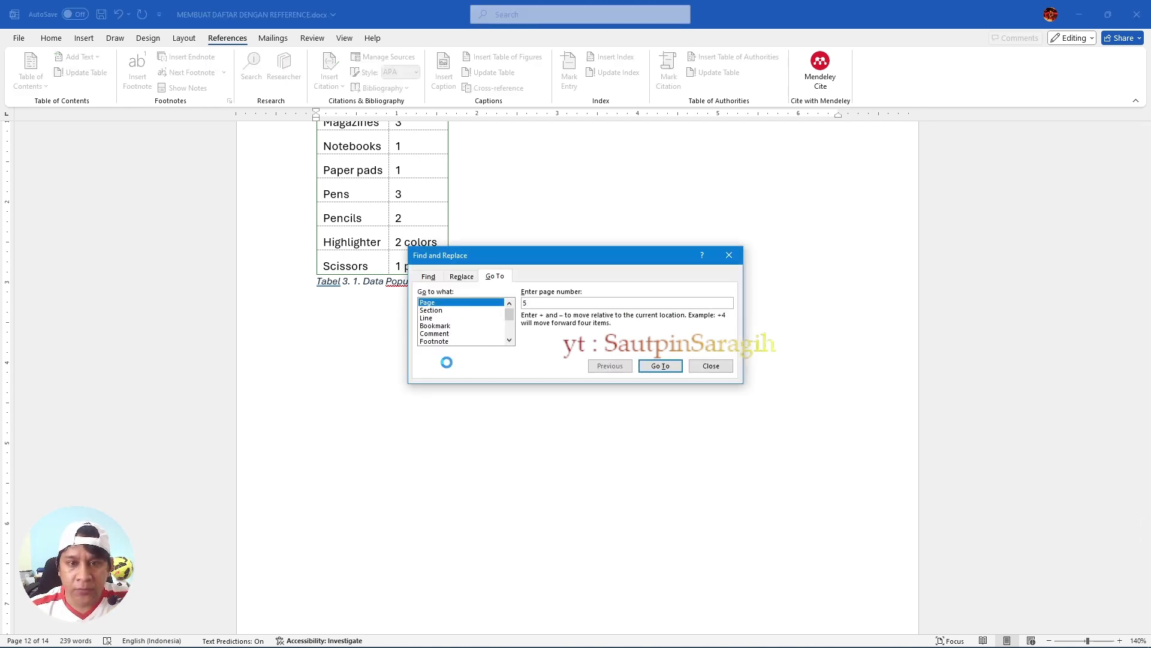
pyautogui.press('Return')
pyautogui.press('Escape')
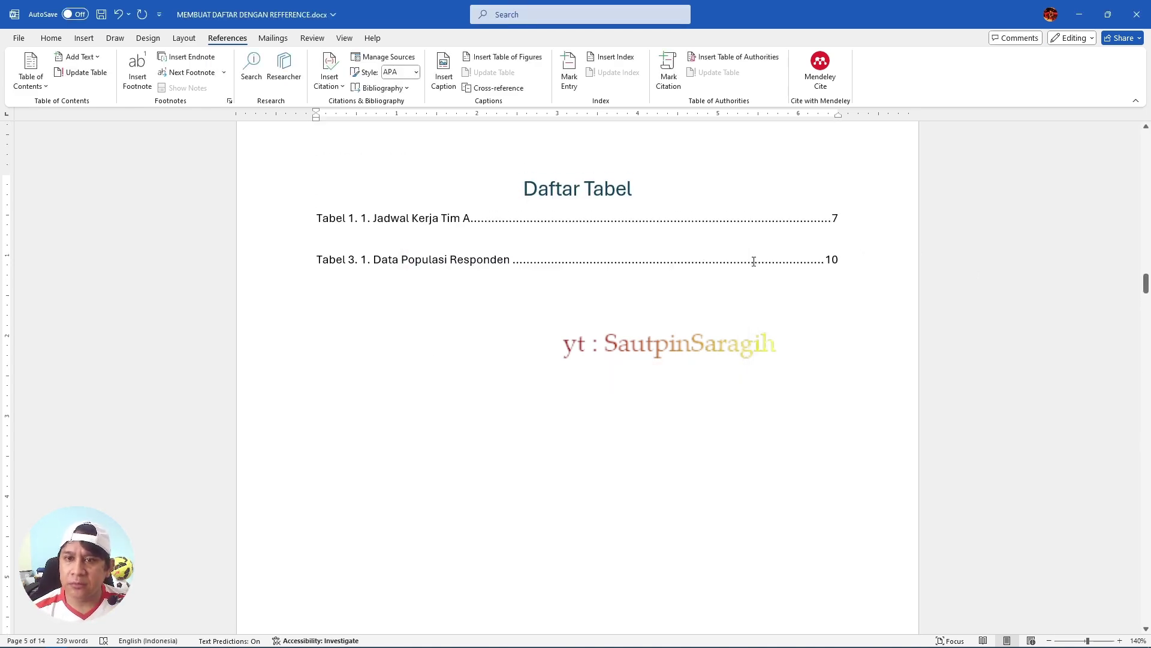
pyautogui.click(753, 261)
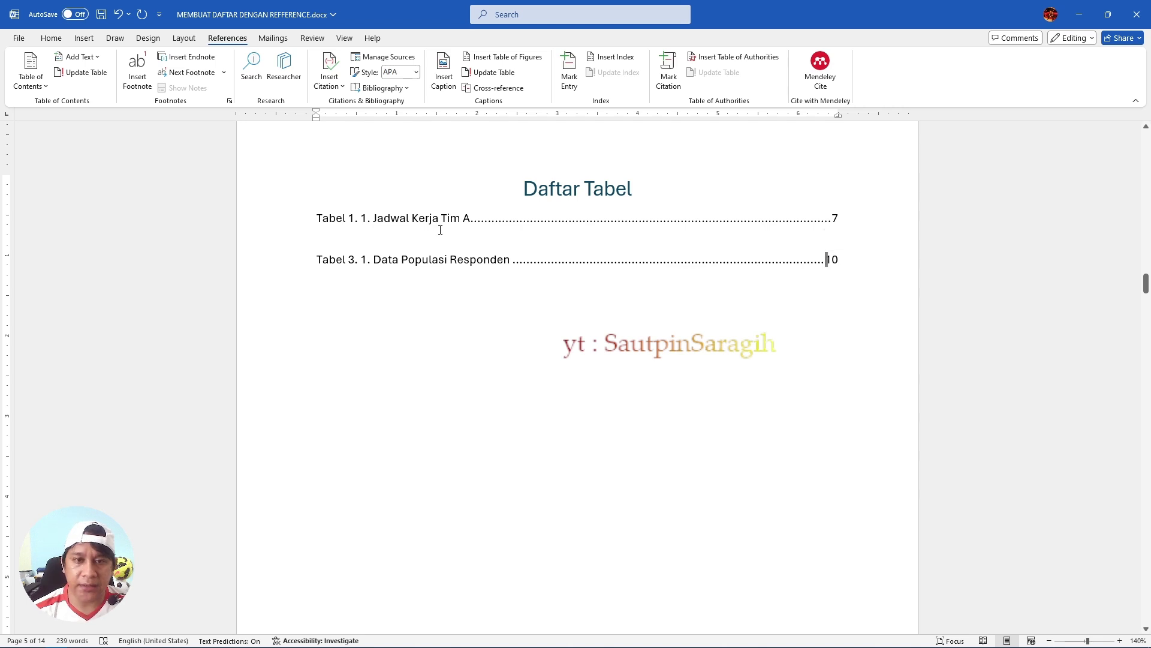
pyautogui.click(464, 259)
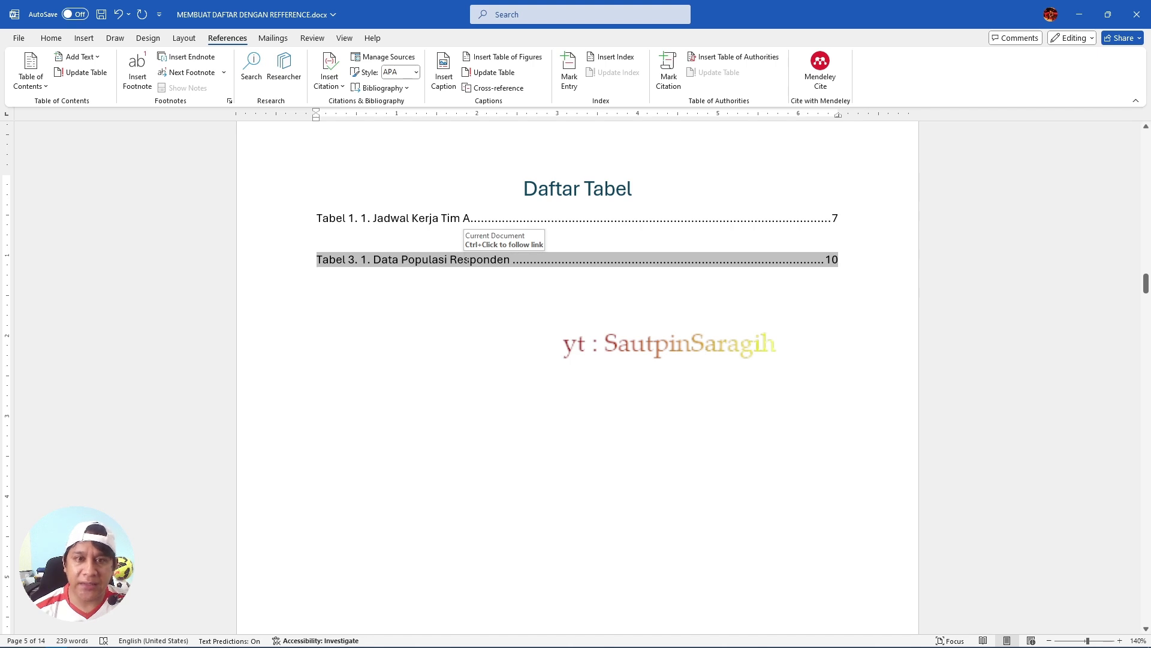
pyautogui.rightClick(467, 259)
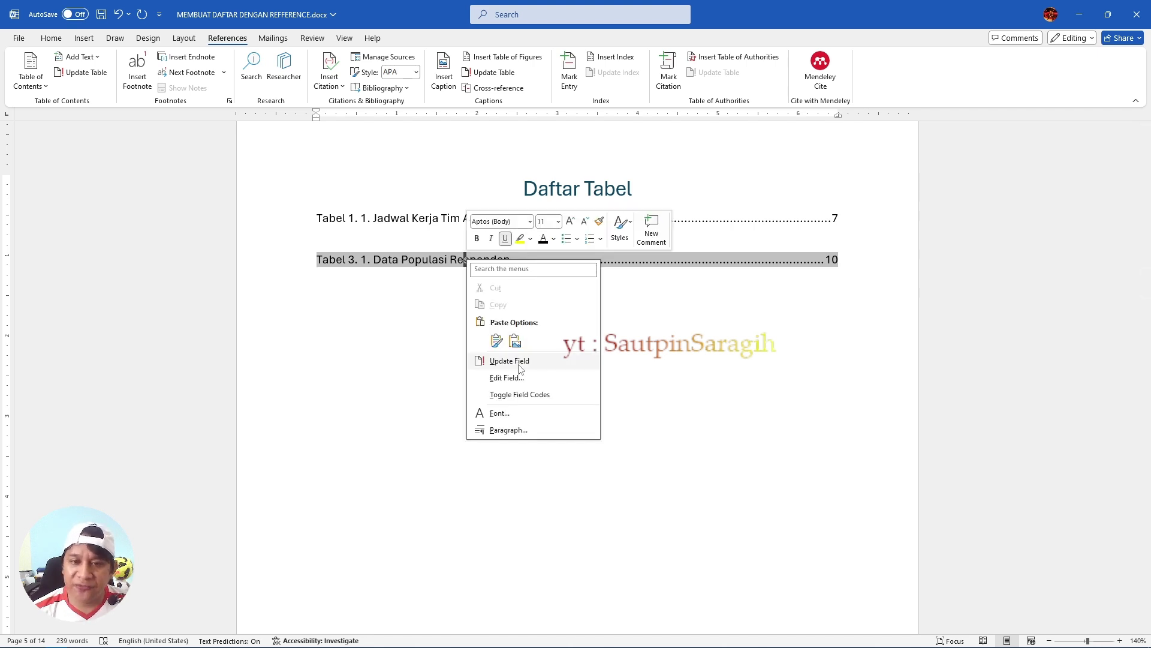
pyautogui.click(510, 361)
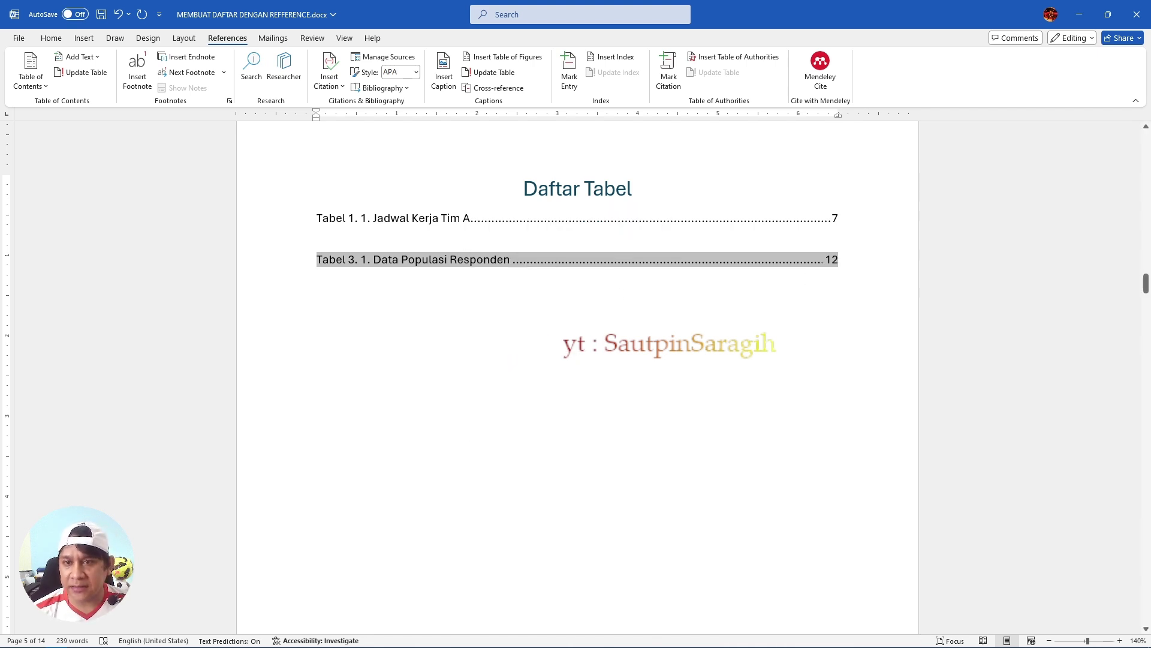
pyautogui.doubleClick(831, 259)
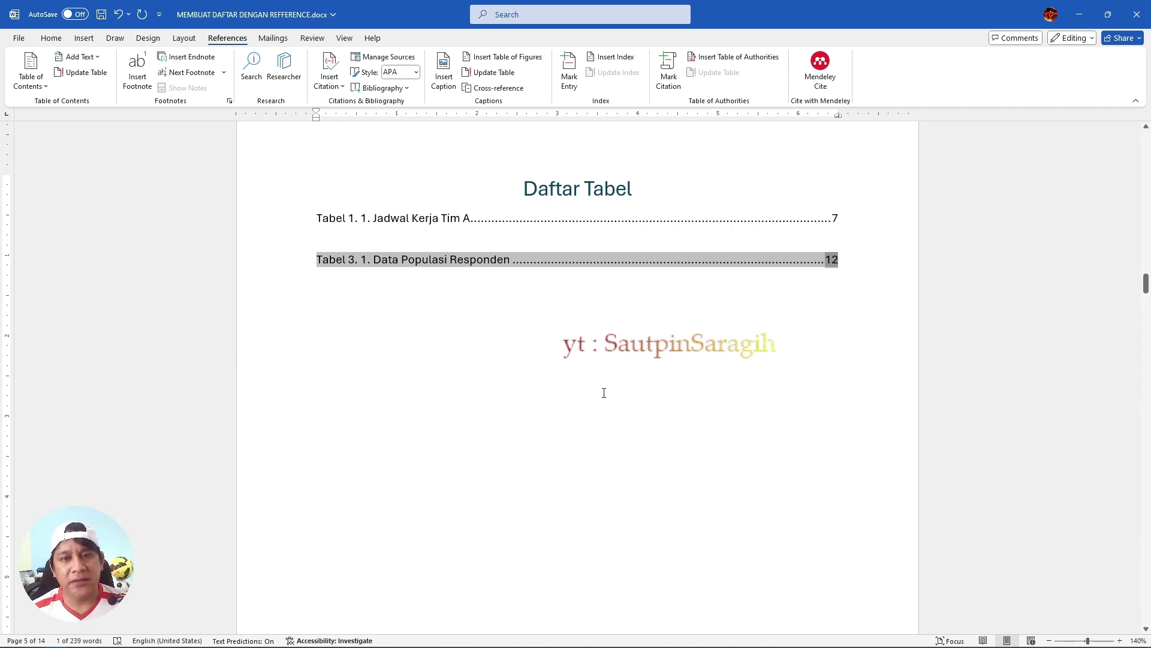
# - Add "Komputer Adalah sebuah perangkat elektronik yang berguna untuk melakukan komputasi" to the end of the paragraph under 1.1. Latar Belakang
pyautogui.scroll(-15, 594, 336)
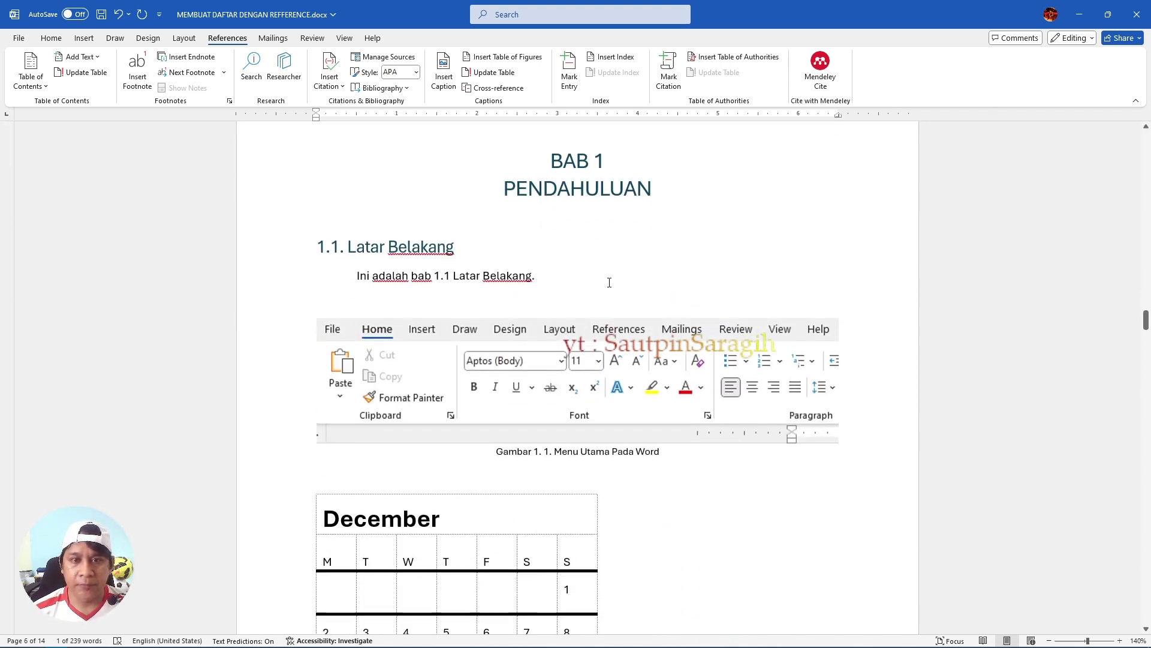
pyautogui.click(553, 280)
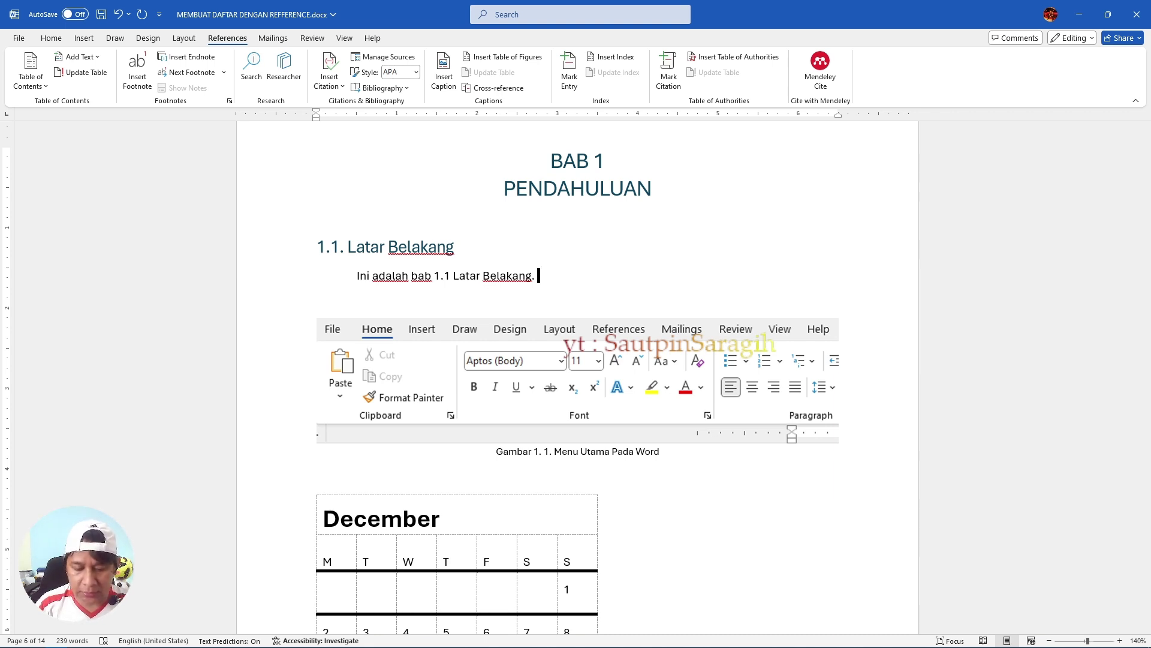
pyautogui.write('Komputer ')
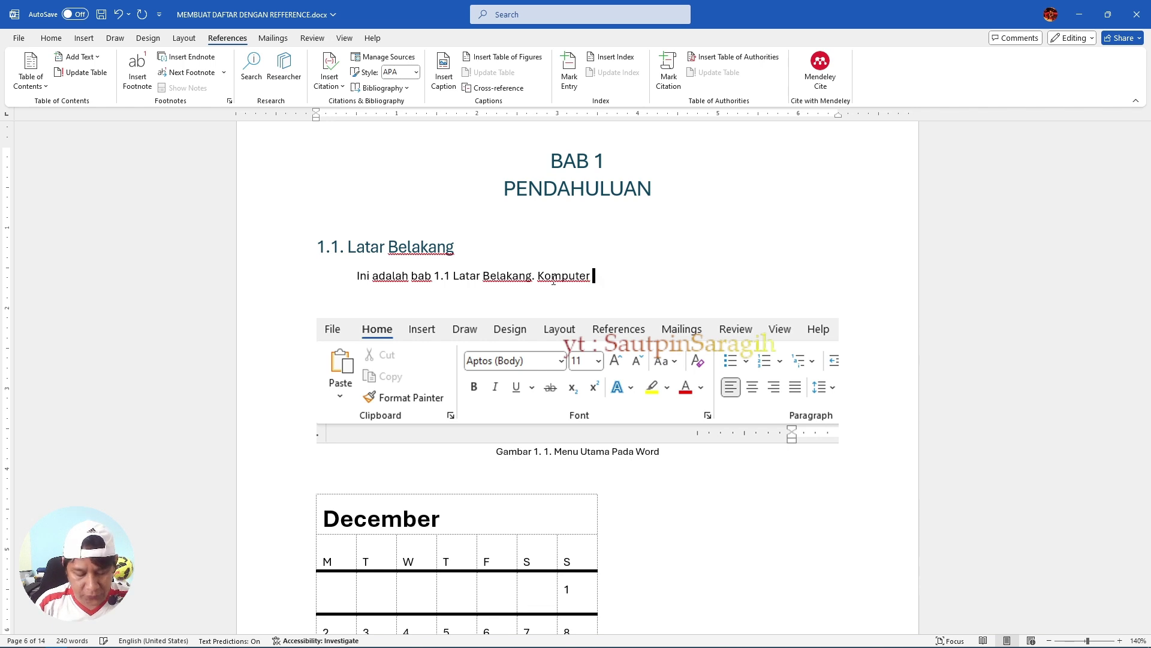
pyautogui.write('Adalah sebuah perngkat')
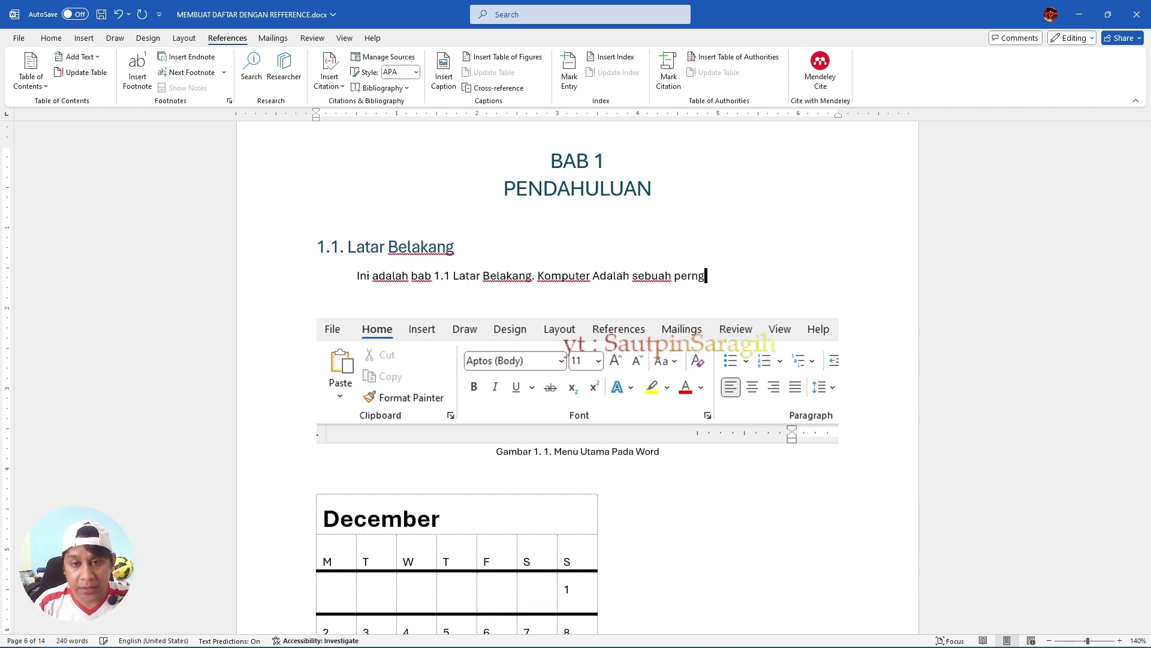
pyautogui.press('BackSpace')
pyautogui.press('BackSpace')
pyautogui.press('BackSpace')
pyautogui.press('BackSpace')
pyautogui.press('BackSpace')
pyautogui.write('angkat ')
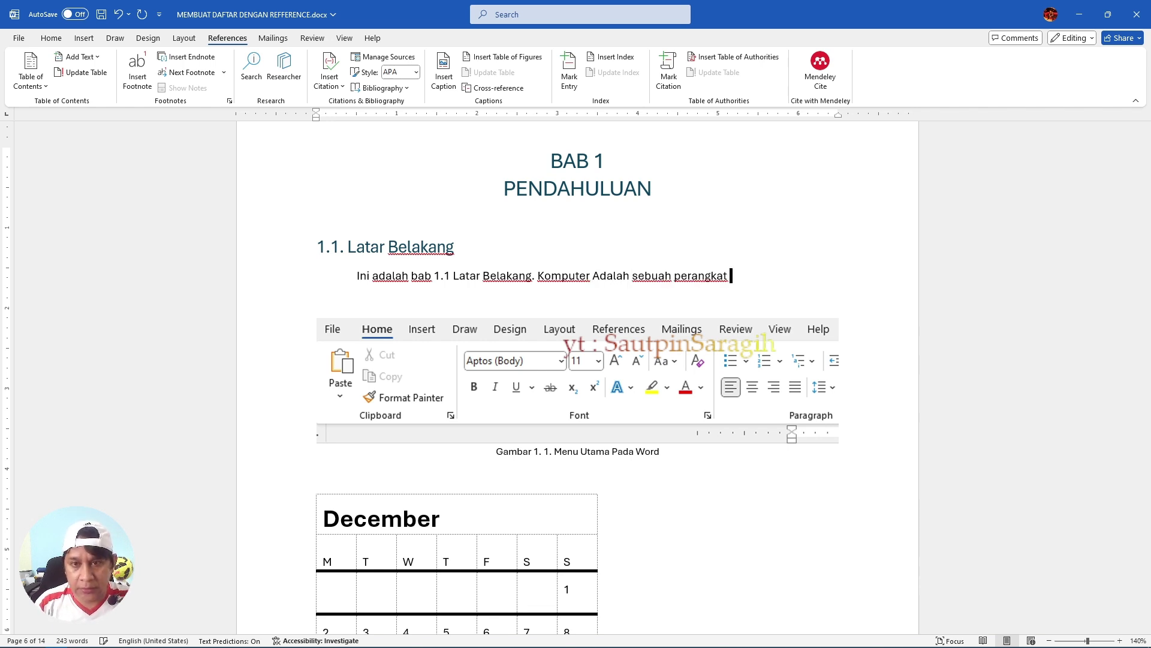
pyautogui.write('elektroni k ya')
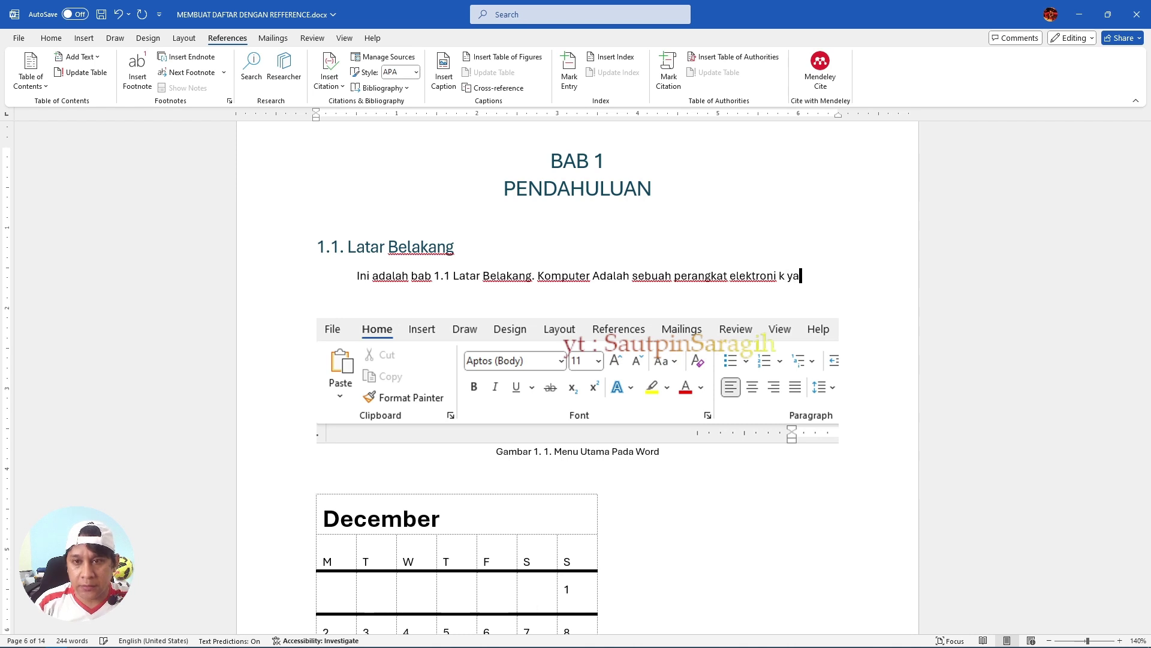
pyautogui.press('BackSpace')
pyautogui.press('BackSpace')
pyautogui.press('BackSpace')
pyautogui.press('BackSpace')
pyautogui.press('BackSpace')
pyautogui.write('k yang bergu')
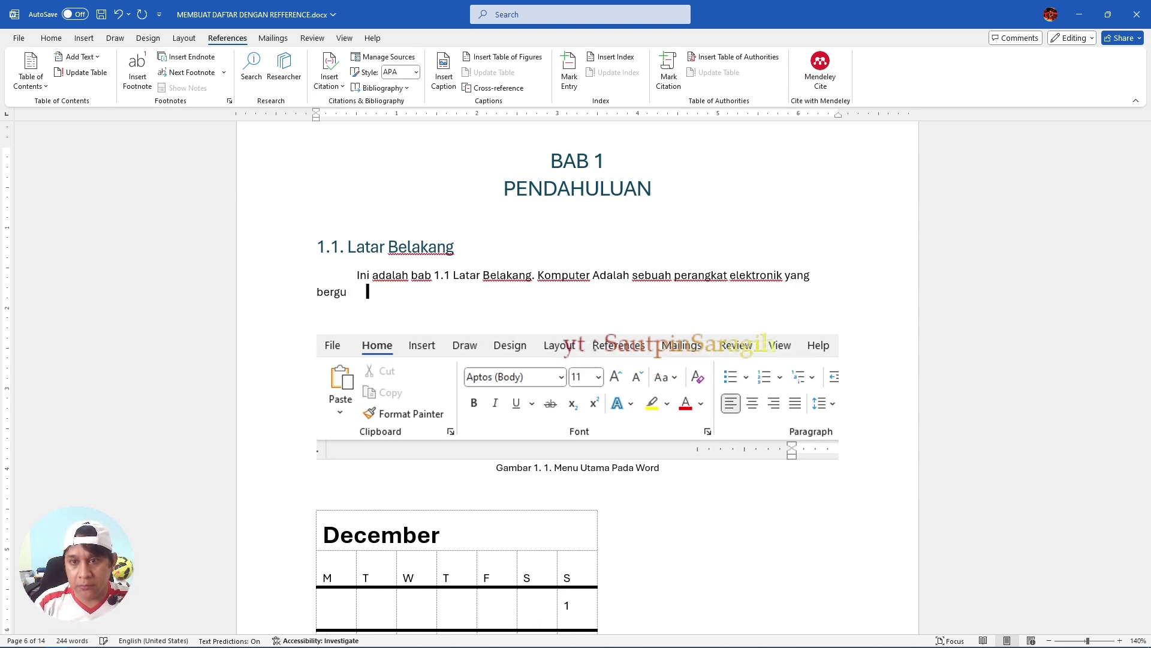
pyautogui.write('na untuk melakukan ')
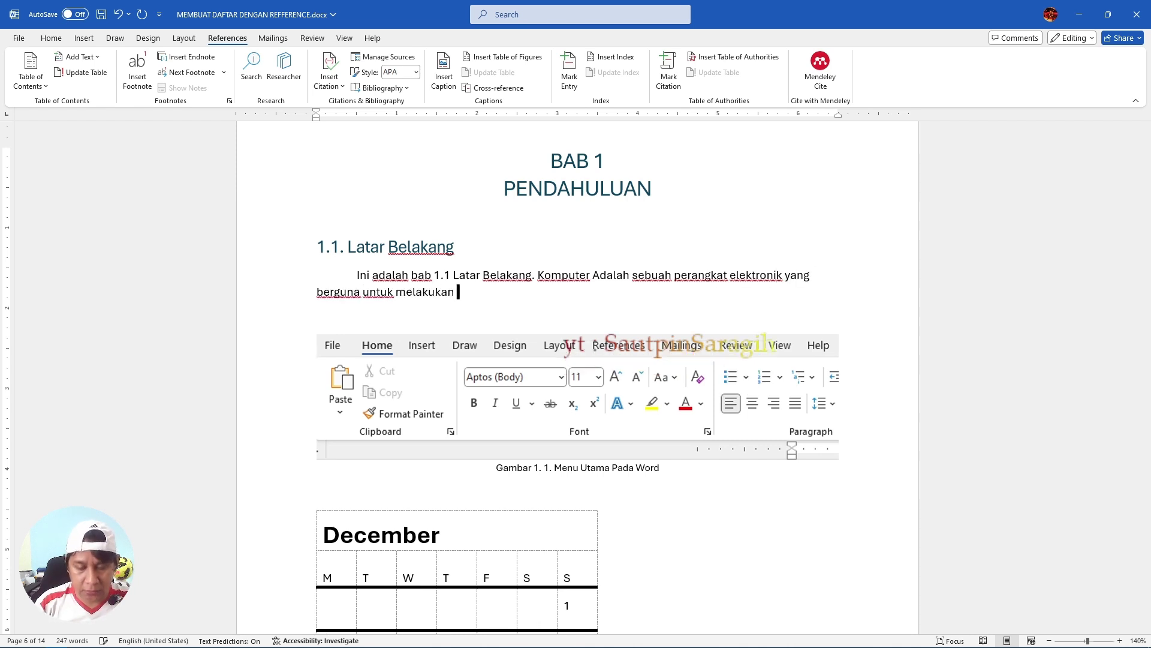
pyautogui.write('komputasi.')
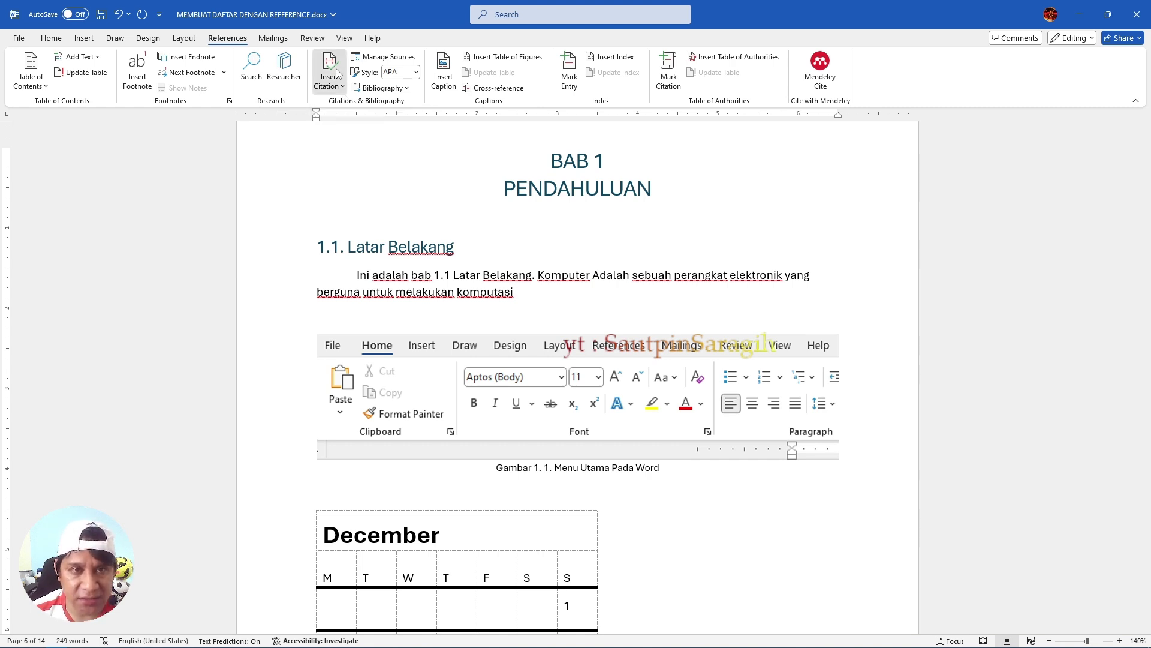
# - Start a new citation source after "komputasi" in the 1.1 paragraph, with Book as the source type
pyautogui.click(337, 74)
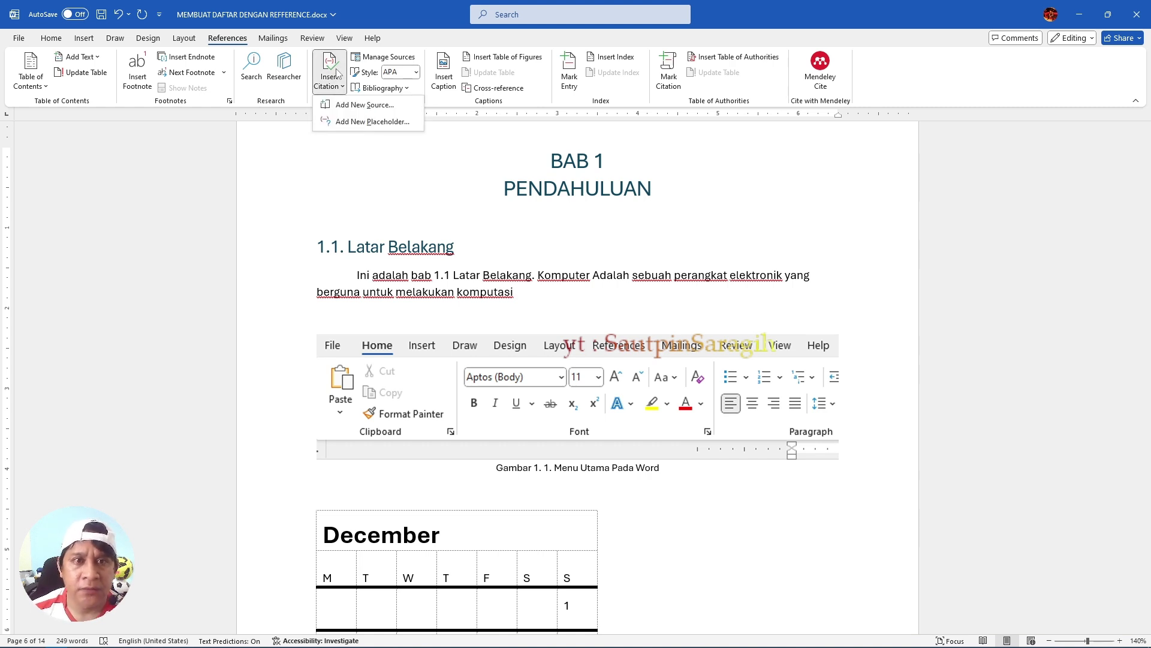
pyautogui.click(383, 107)
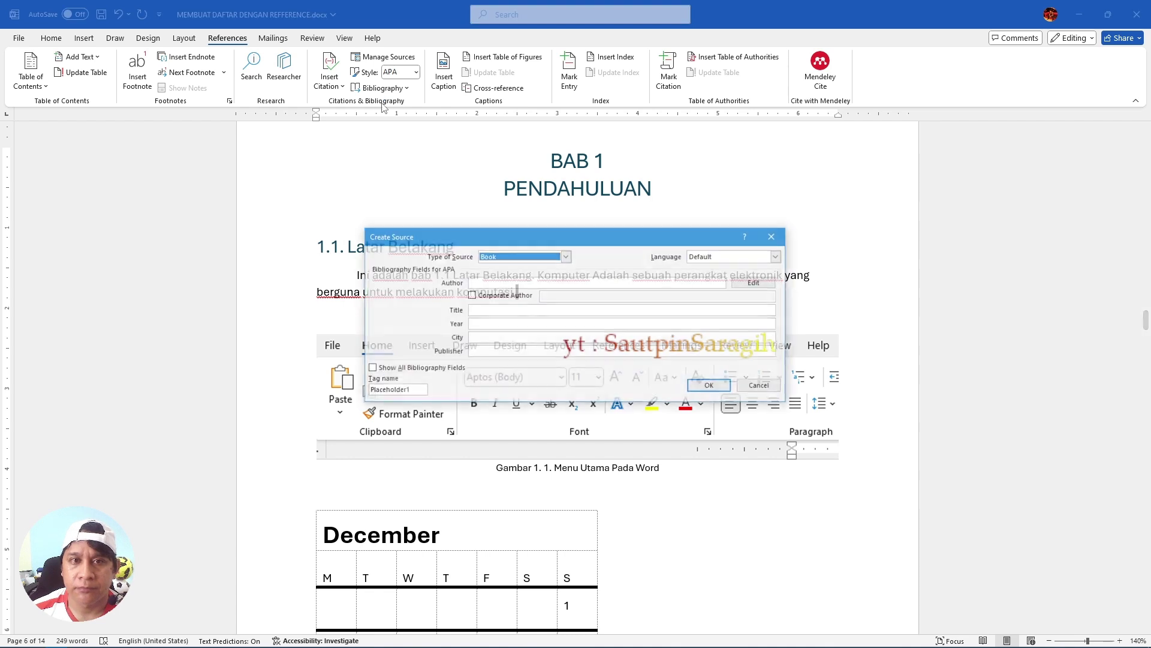
pyautogui.moveTo(593, 232); pyautogui.dragTo(779, 231)
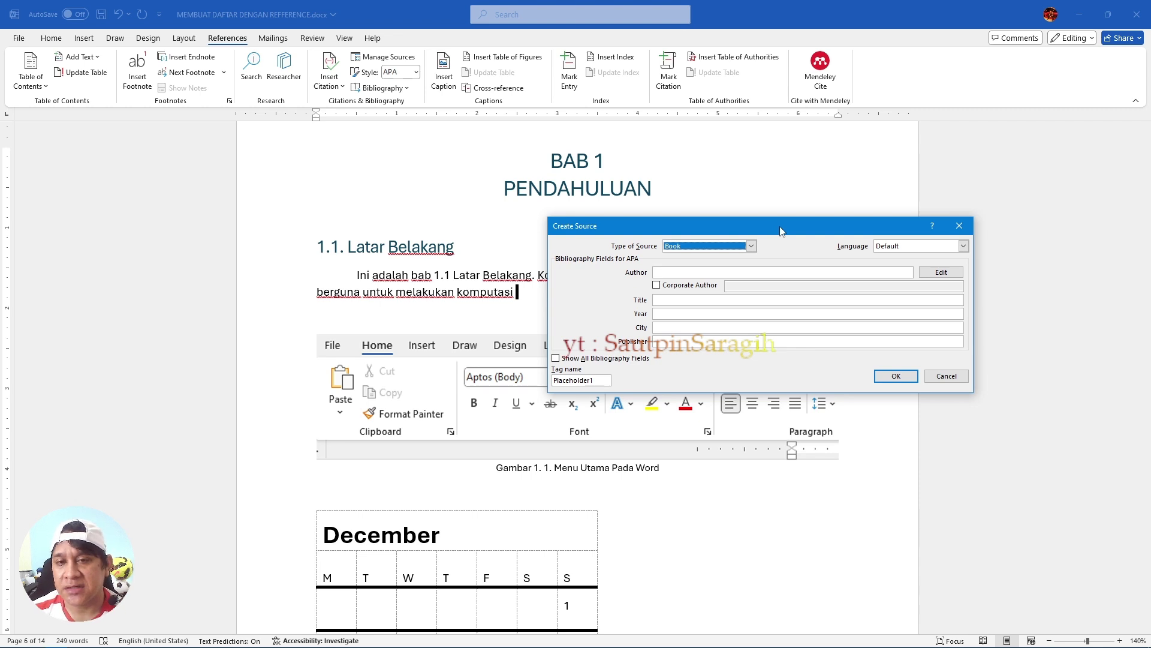
pyautogui.click(750, 245)
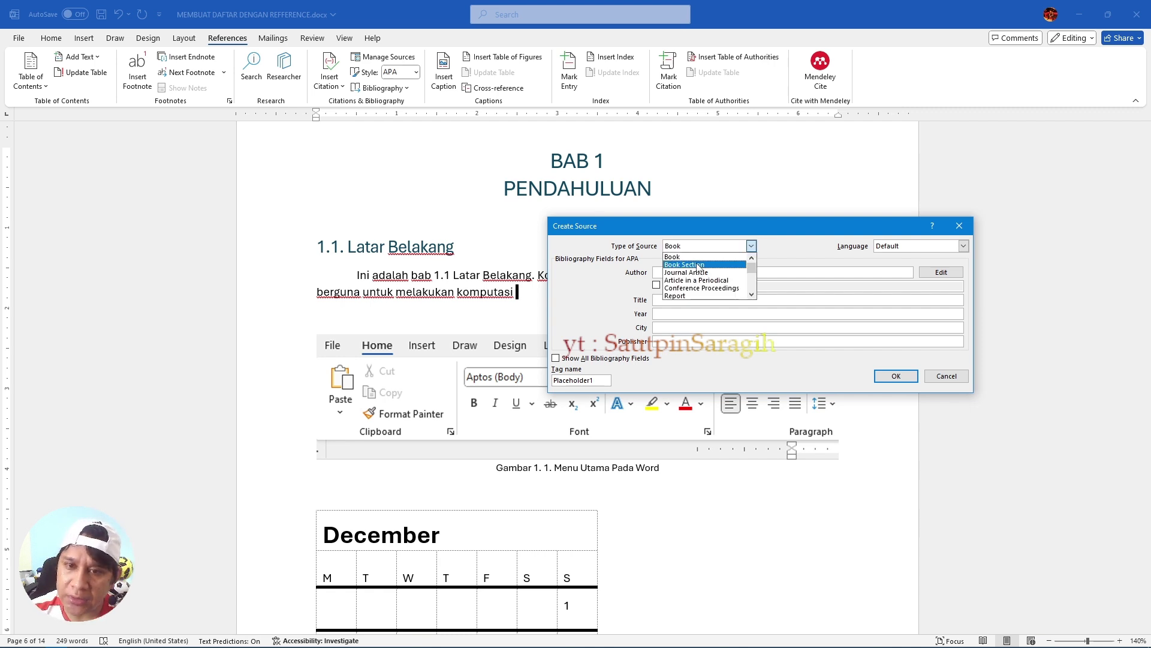
pyautogui.click(752, 294)
pyautogui.click(752, 295)
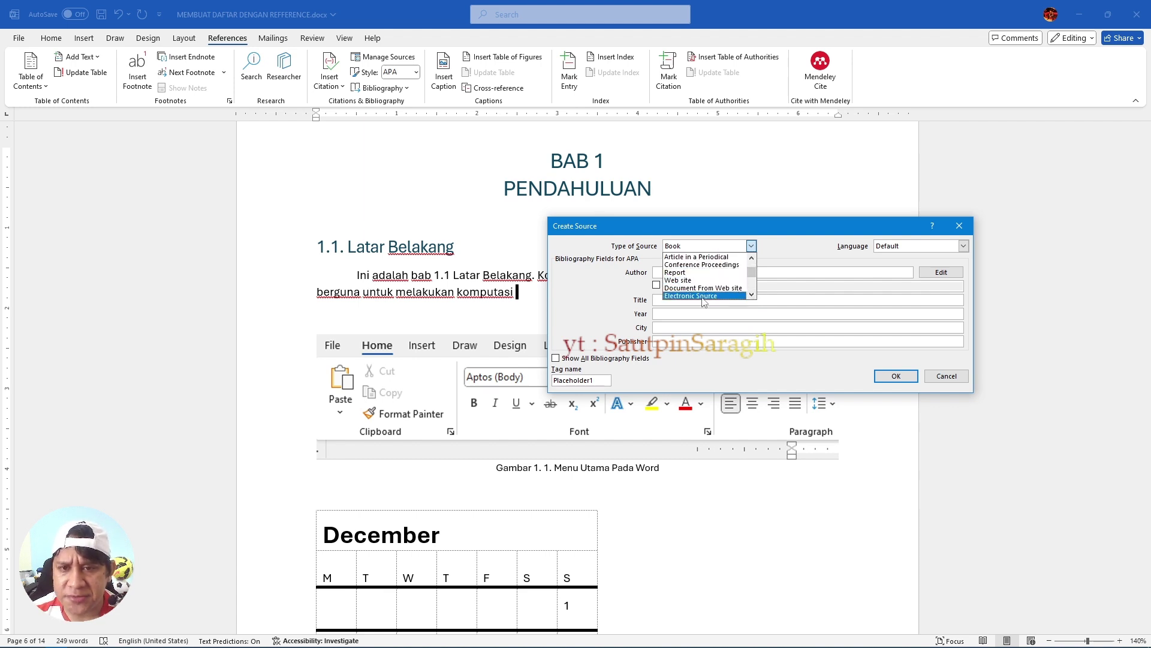
pyautogui.scroll(3, 705, 293)
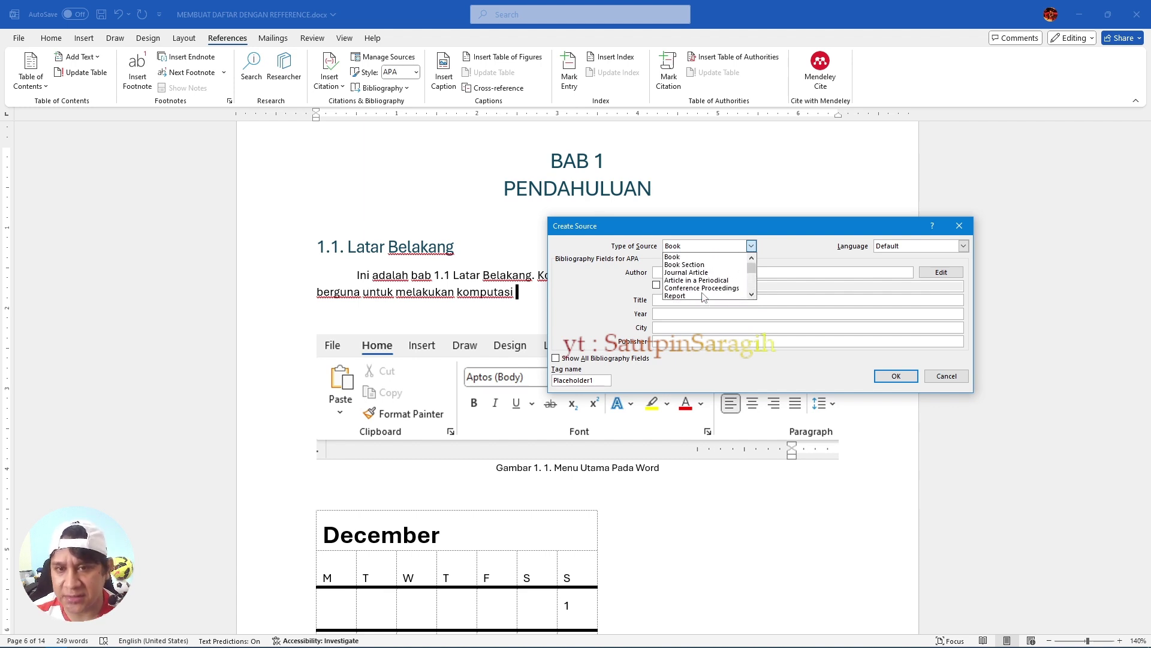
pyautogui.click(684, 256)
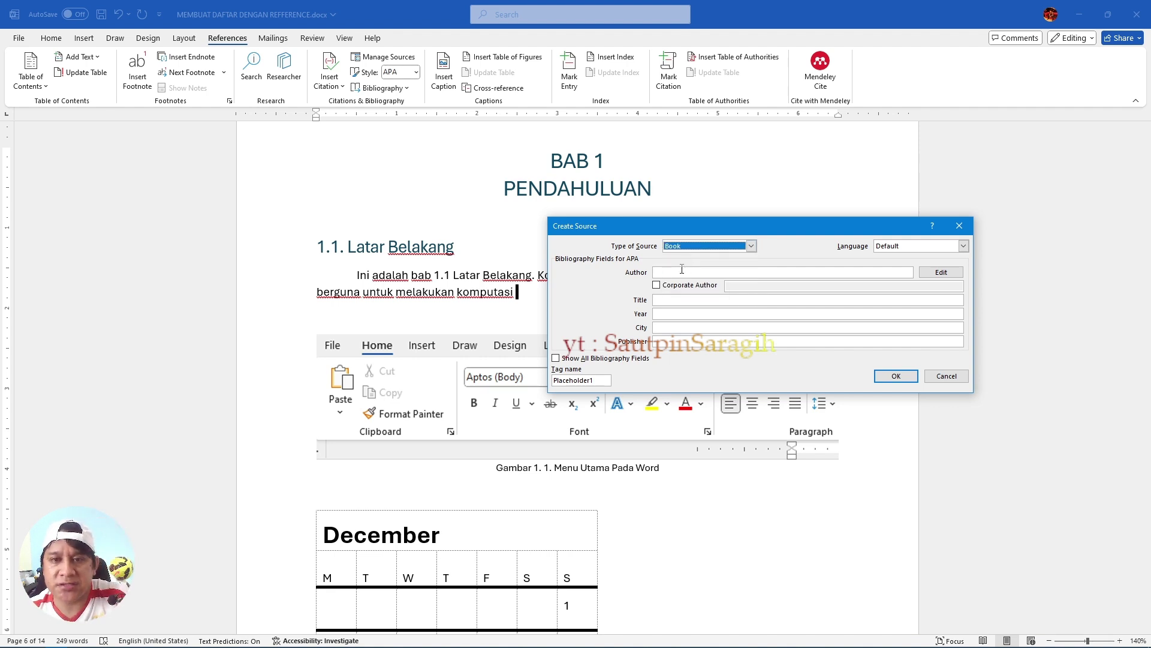
# - Enter the author's full name and the title "Basic Understanding in Computer and Electronic Device" for the book source
pyautogui.click(681, 273)
pyautogui.write('james')
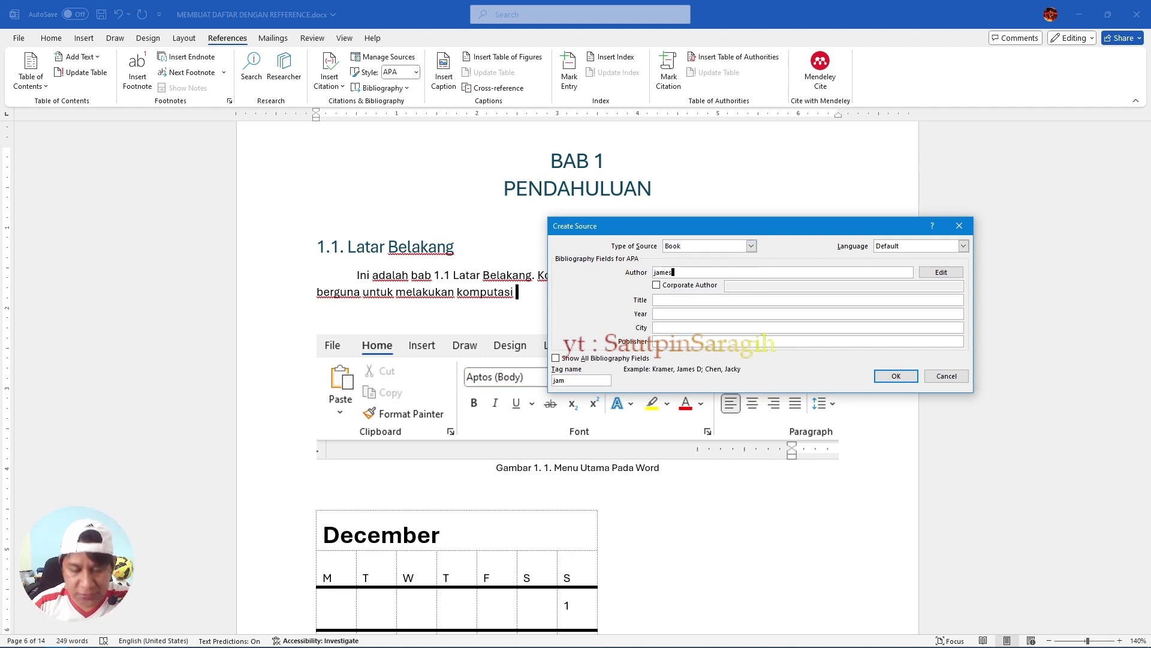
pyautogui.write(' Carter')
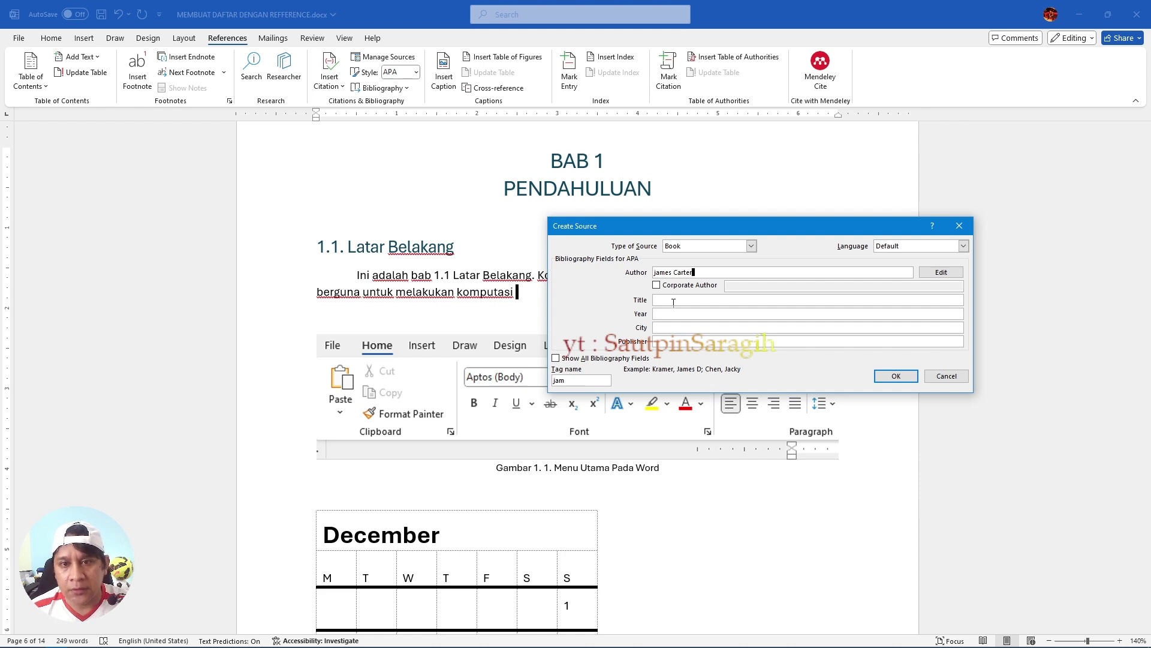
pyautogui.click(674, 302)
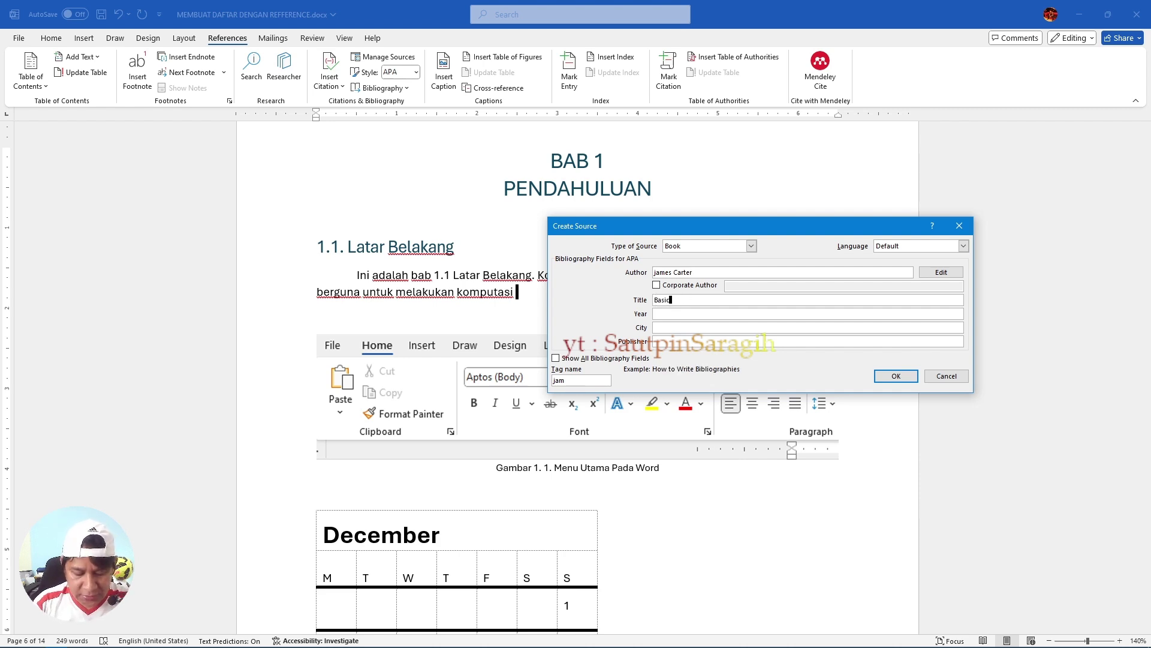
pyautogui.write('Basic Understanding')
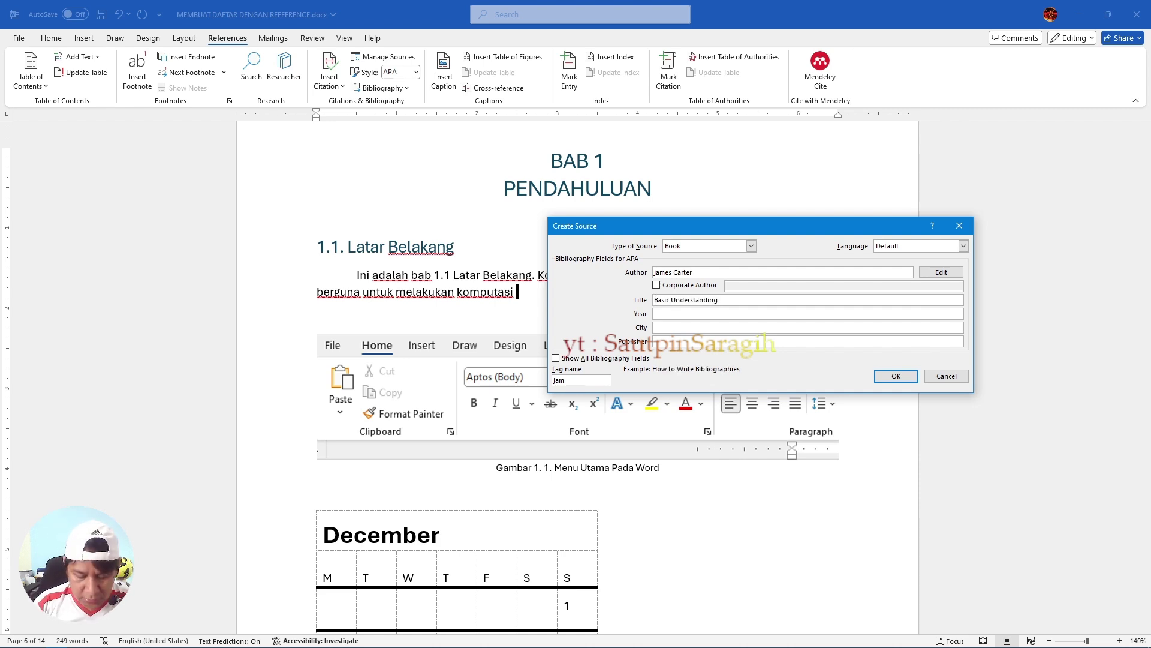
pyautogui.write(' in Ciomput')
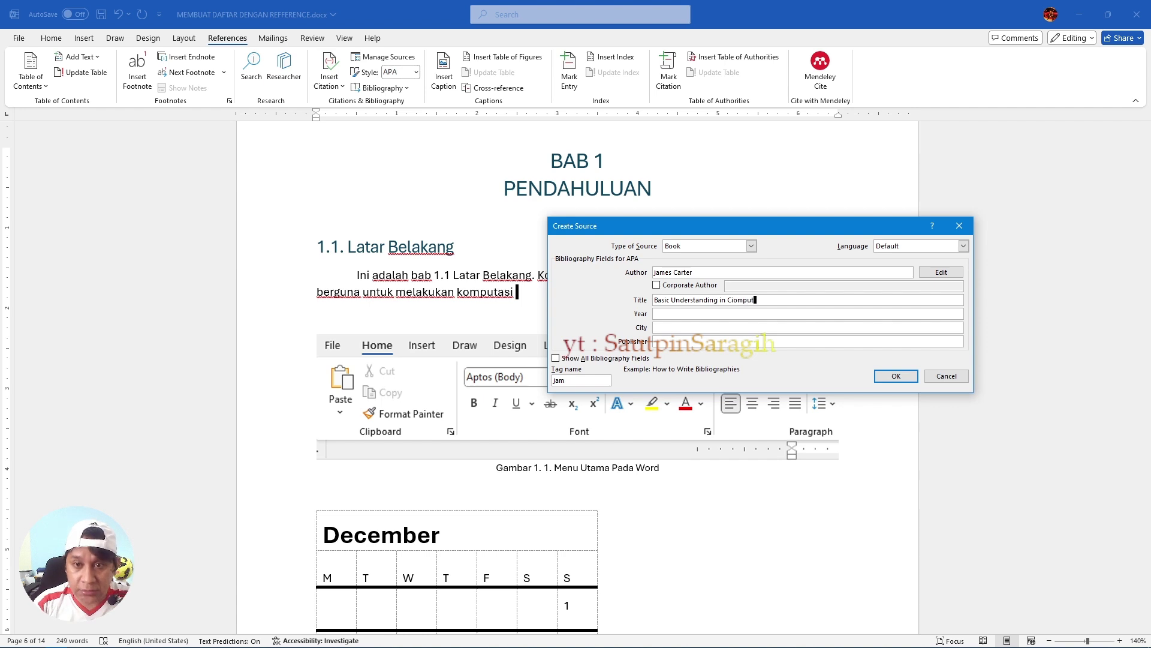
pyautogui.write('e')
pyautogui.hotkey('ctrl', 'shift', 'Left')
pyautogui.write('Compute')
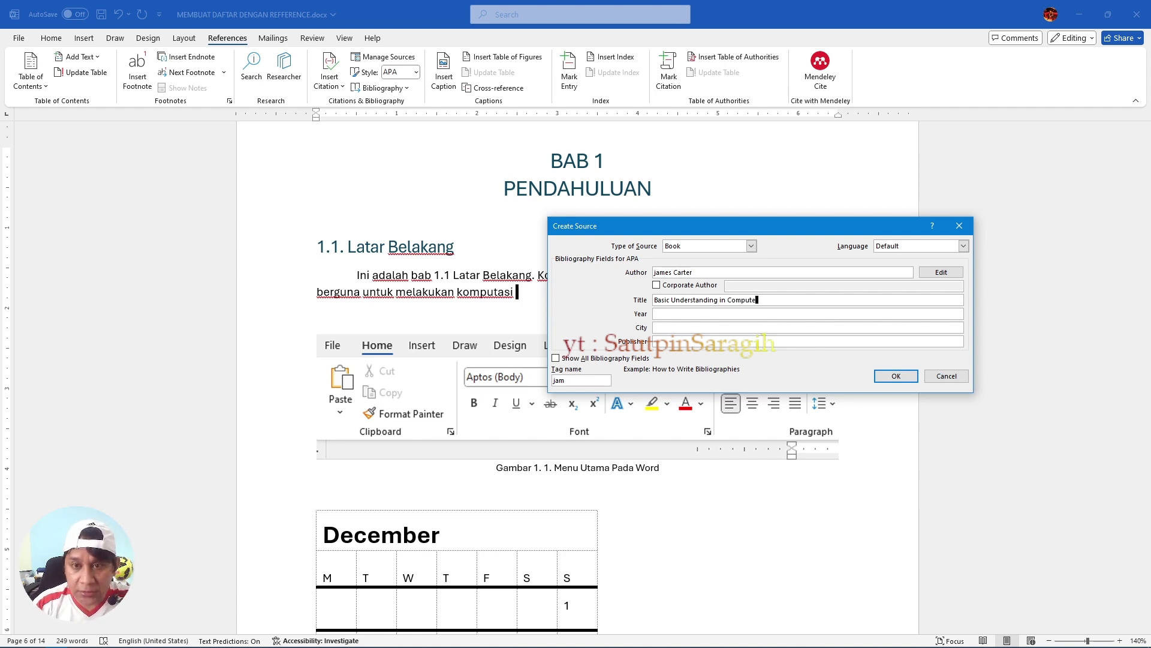
pyautogui.write('r and Ele')
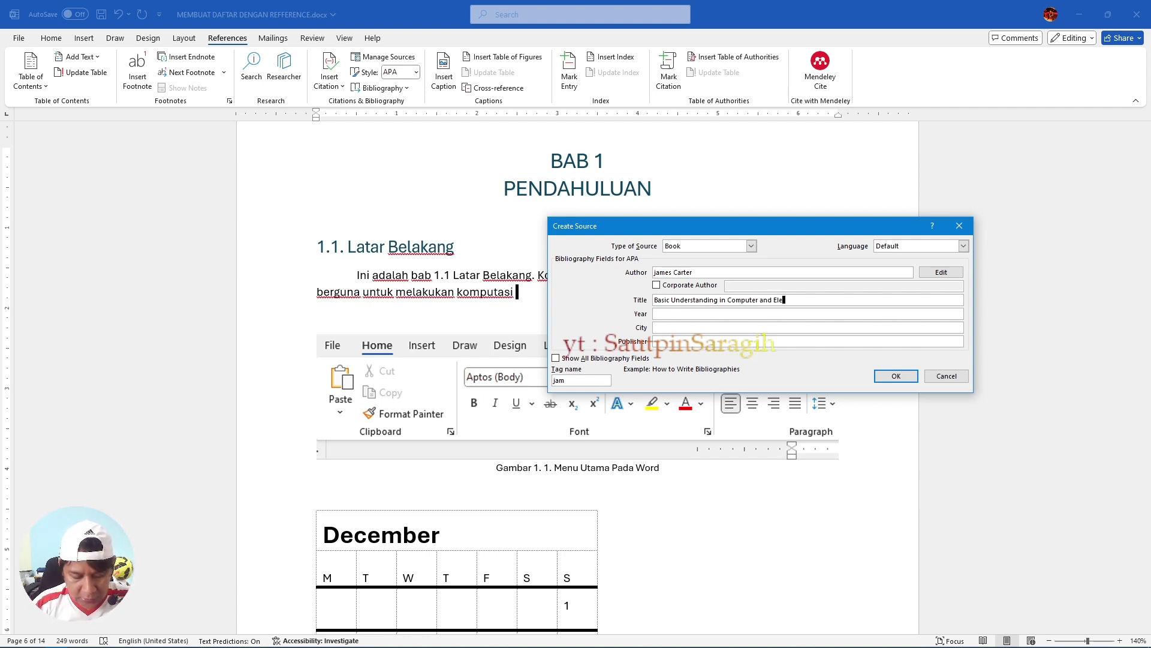
pyautogui.write('ctronmi')
pyautogui.write('ice')
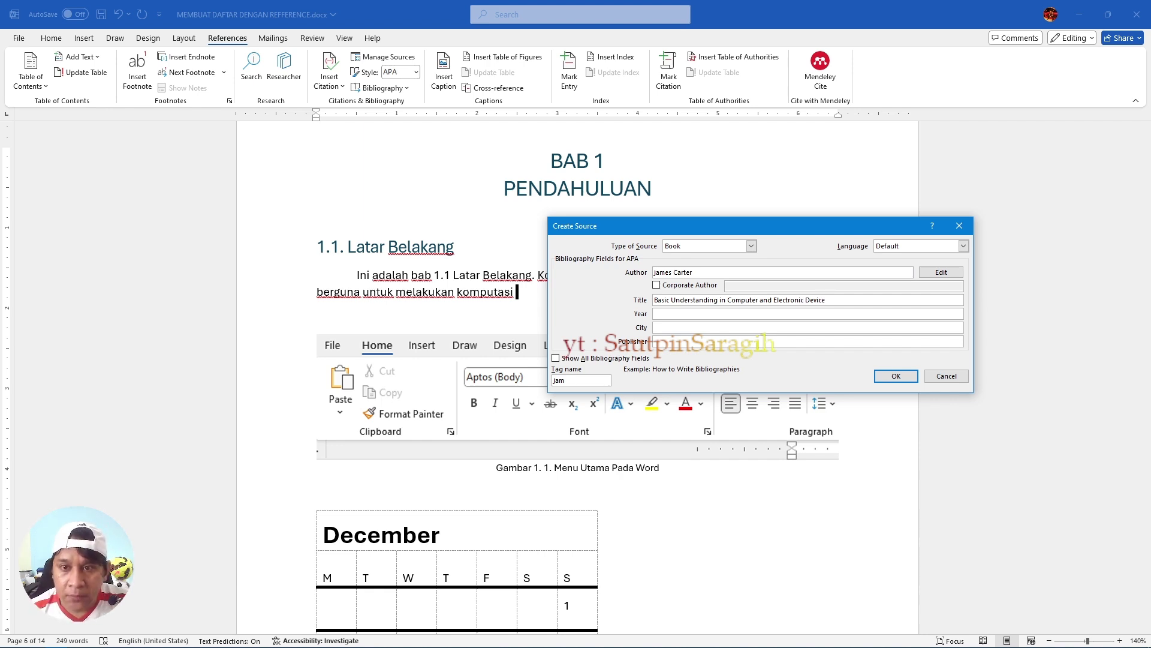
# - Complete the book source with year 2000, city "perth" and publisher "city ground publishing"
pyautogui.click(678, 308)
pyautogui.write('2000')
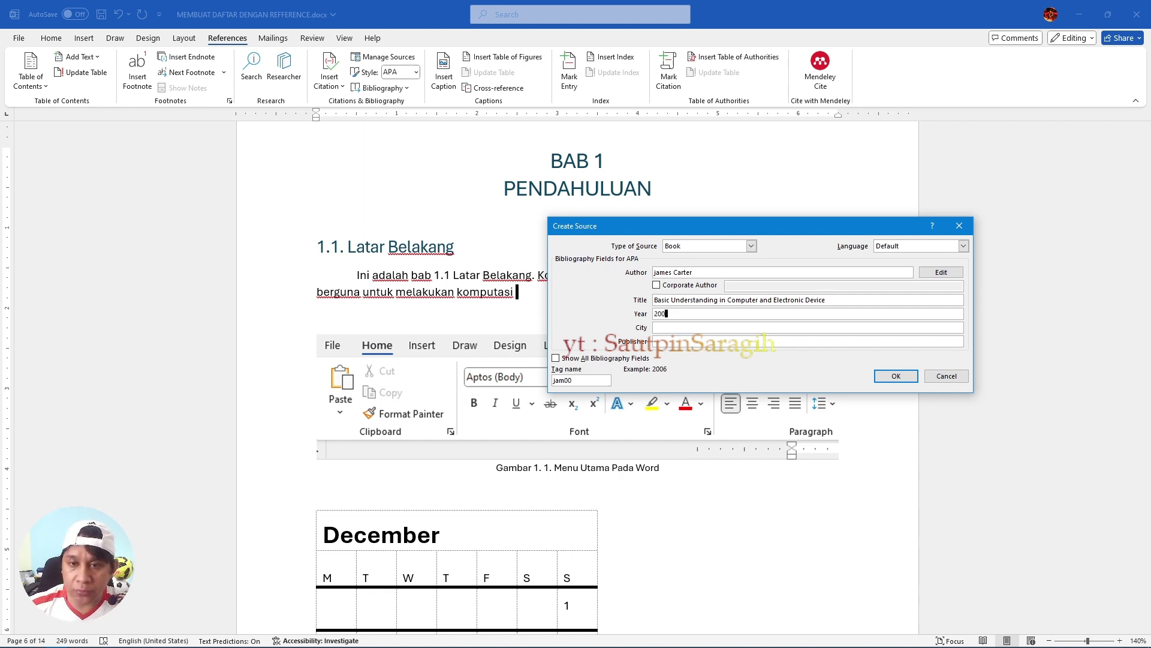
pyautogui.click(698, 327)
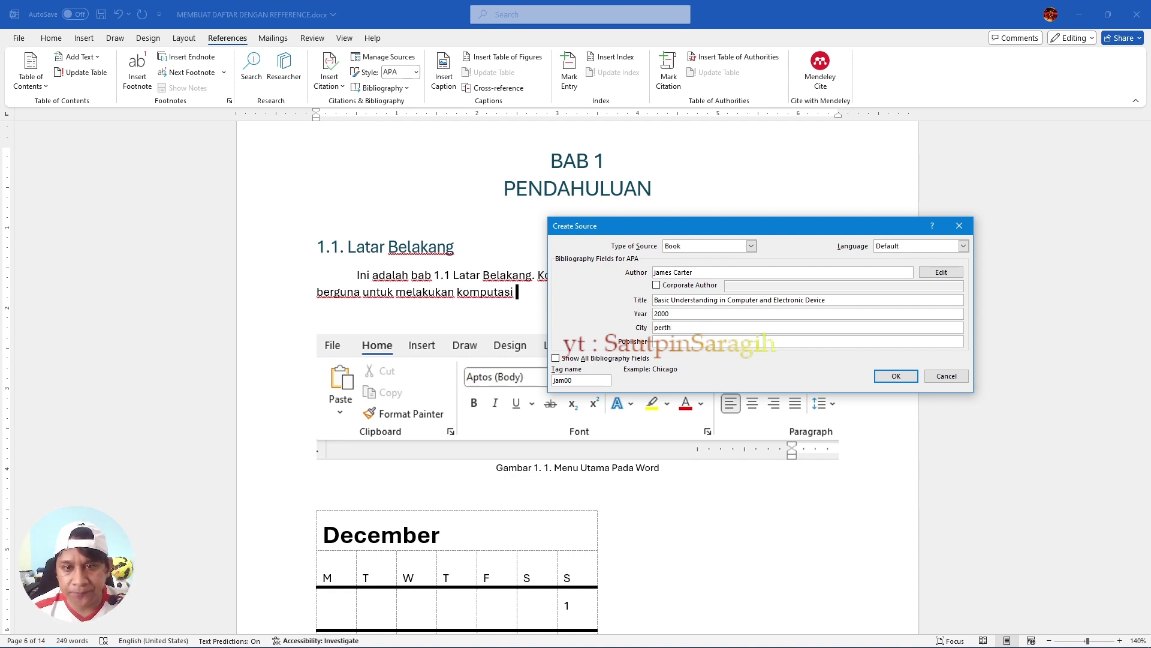
pyautogui.click(708, 341)
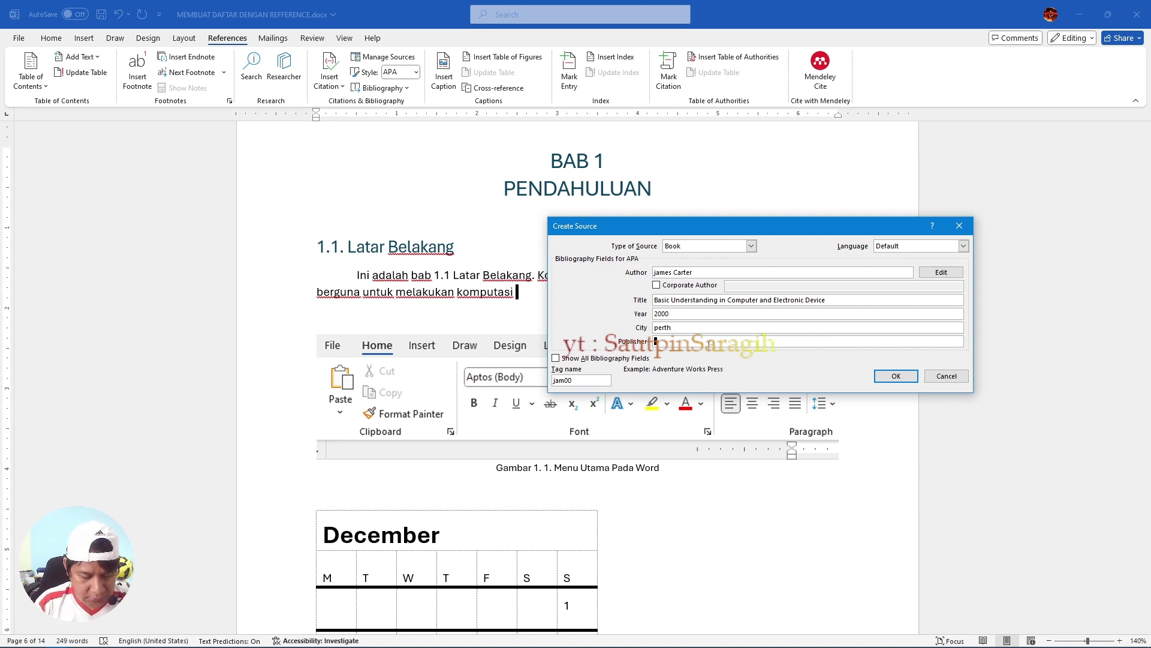
pyautogui.write('city ground ')
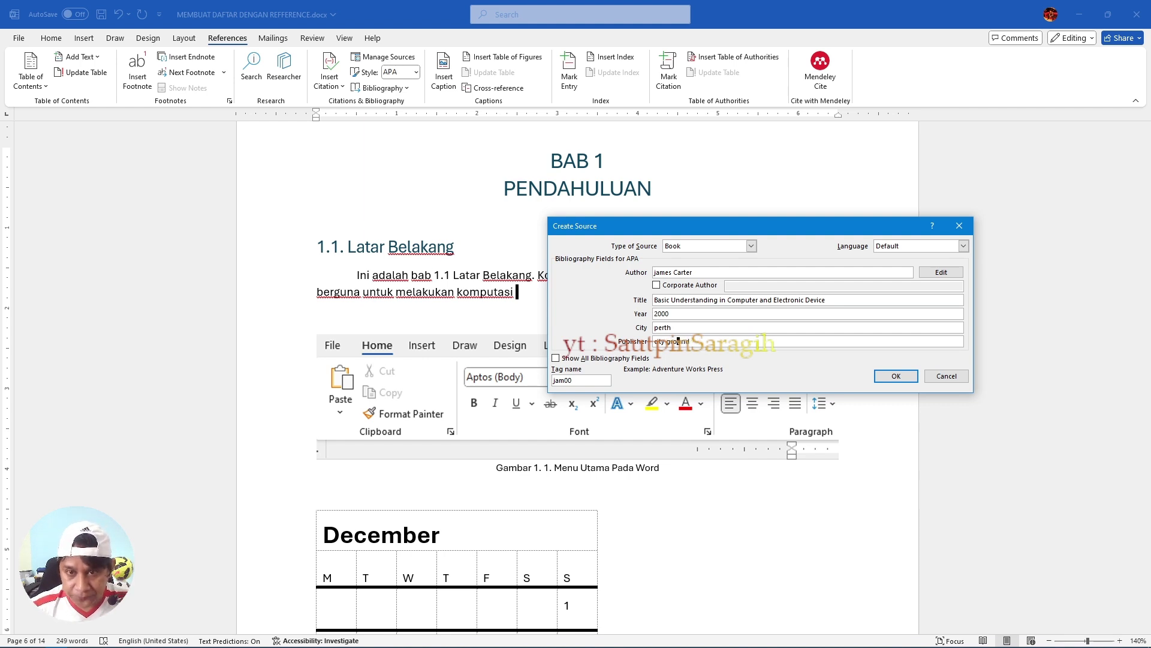
pyautogui.write('publishing')
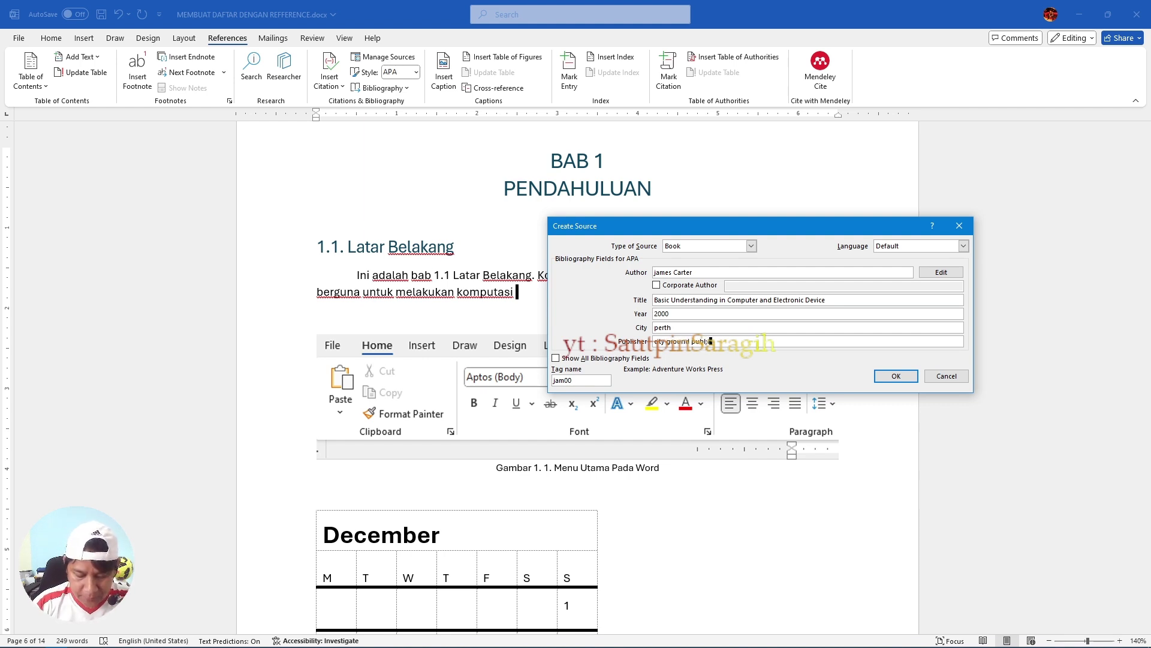
pyautogui.press('BackSpace')
pyautogui.press('BackSpace')
pyautogui.press('BackSpace')
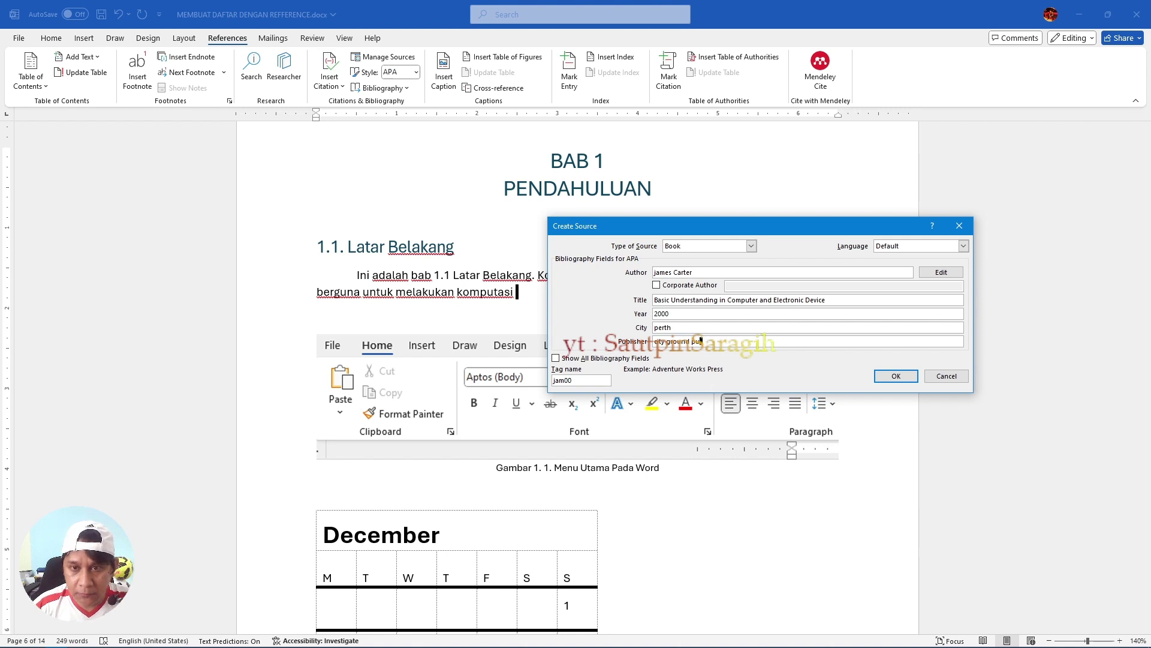
pyautogui.write('blishing')
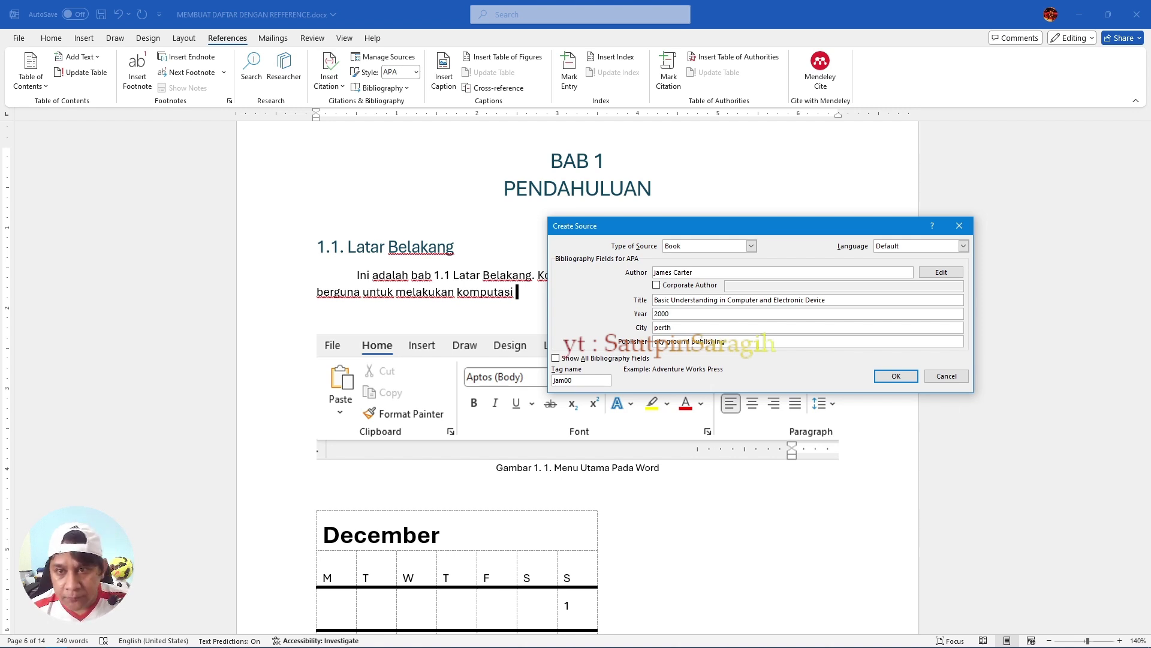
# - Show all bibliography fields, review the optional ones, and save the book source as a citation after "komputasi"
pyautogui.click(557, 358)
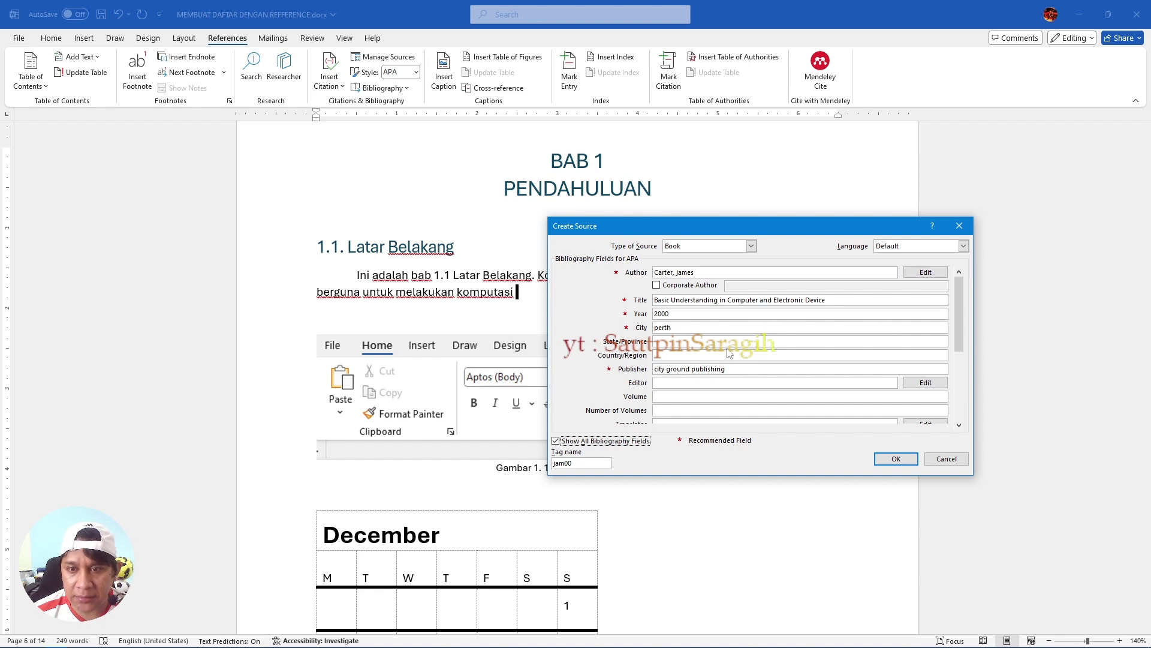
pyautogui.moveTo(960, 330); pyautogui.dragTo(964, 403)
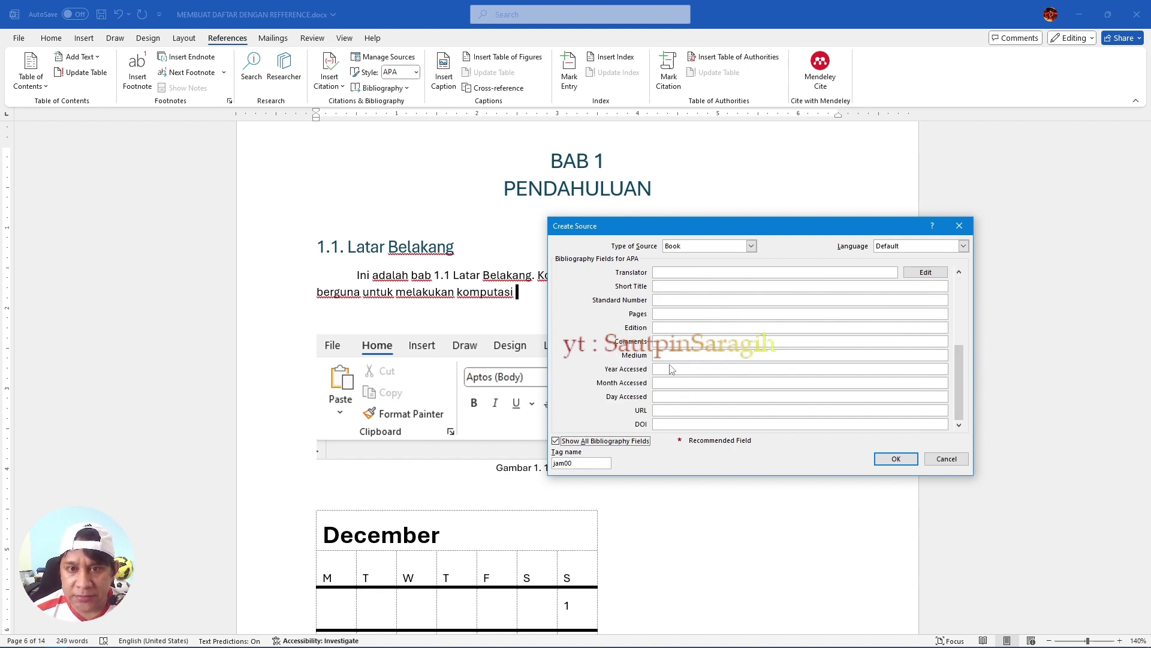
pyautogui.click(959, 272)
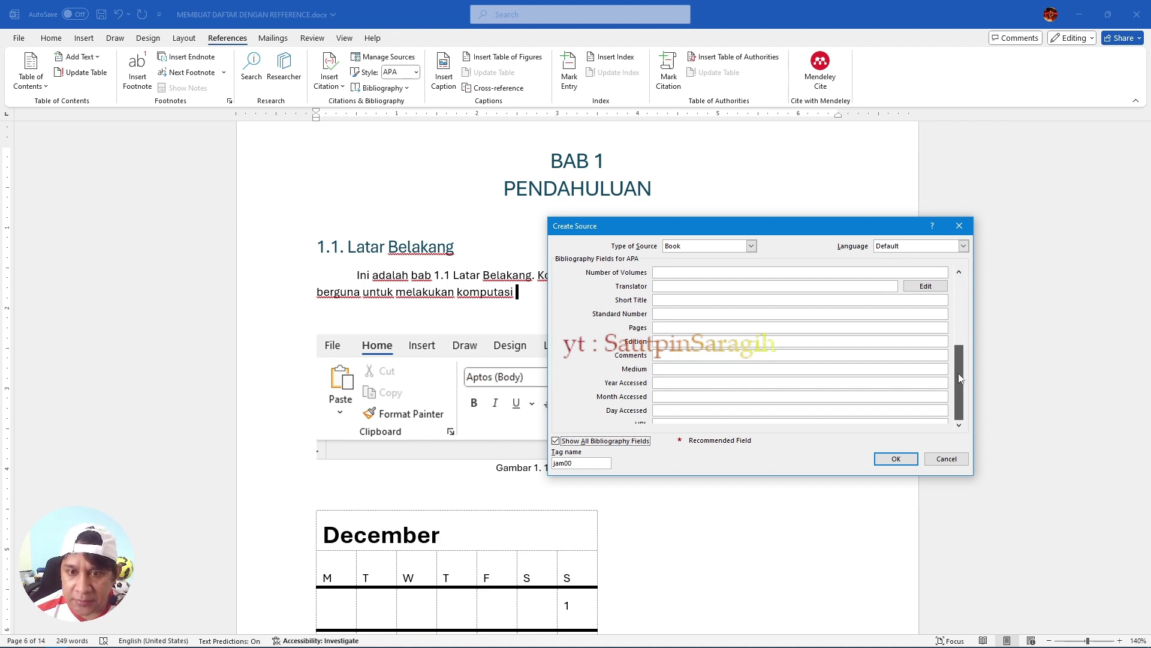
pyautogui.click(959, 424)
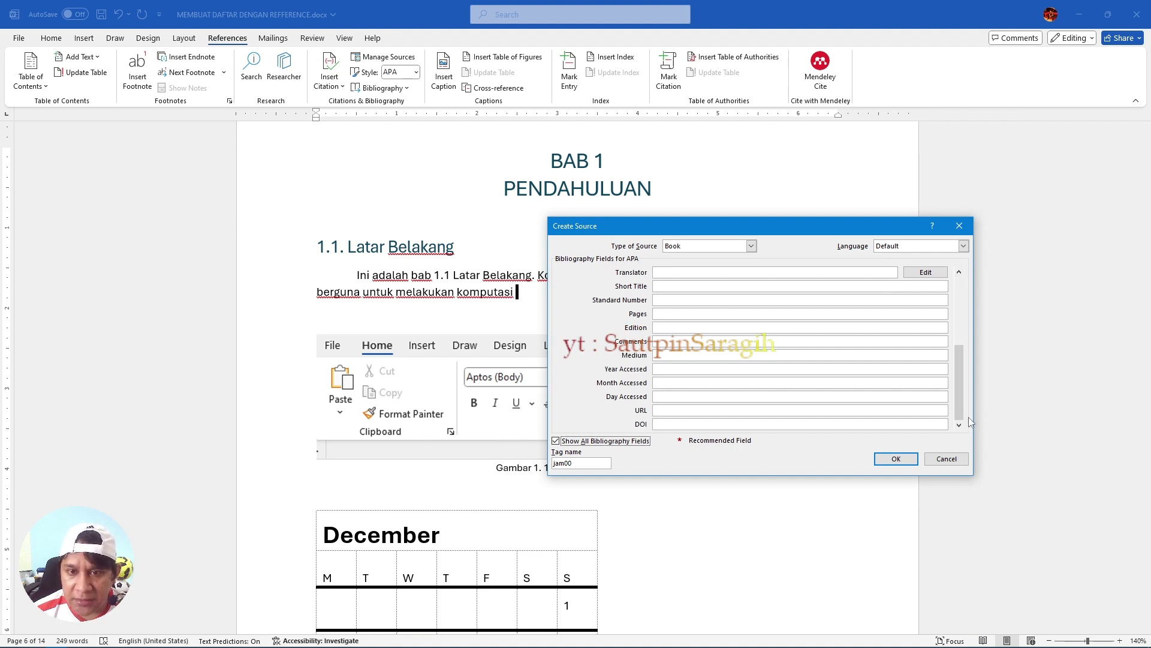
pyautogui.click(960, 272)
pyautogui.click(959, 272)
pyautogui.click(960, 273)
pyautogui.click(959, 272)
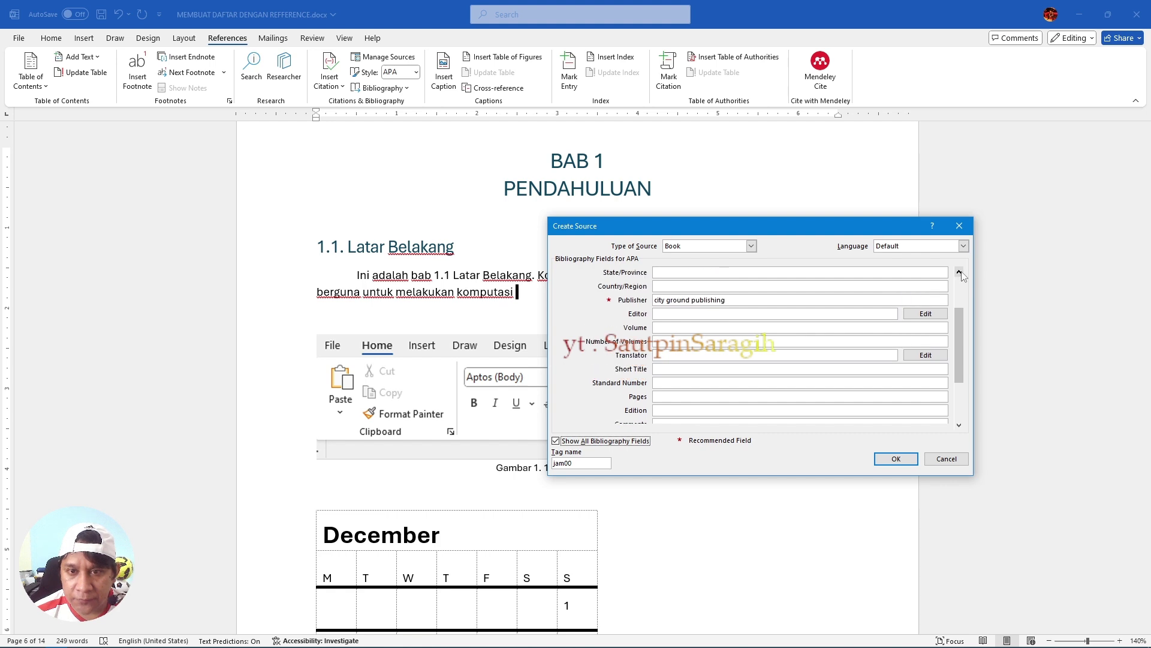
pyautogui.click(960, 272)
pyautogui.click(959, 273)
pyautogui.click(713, 354)
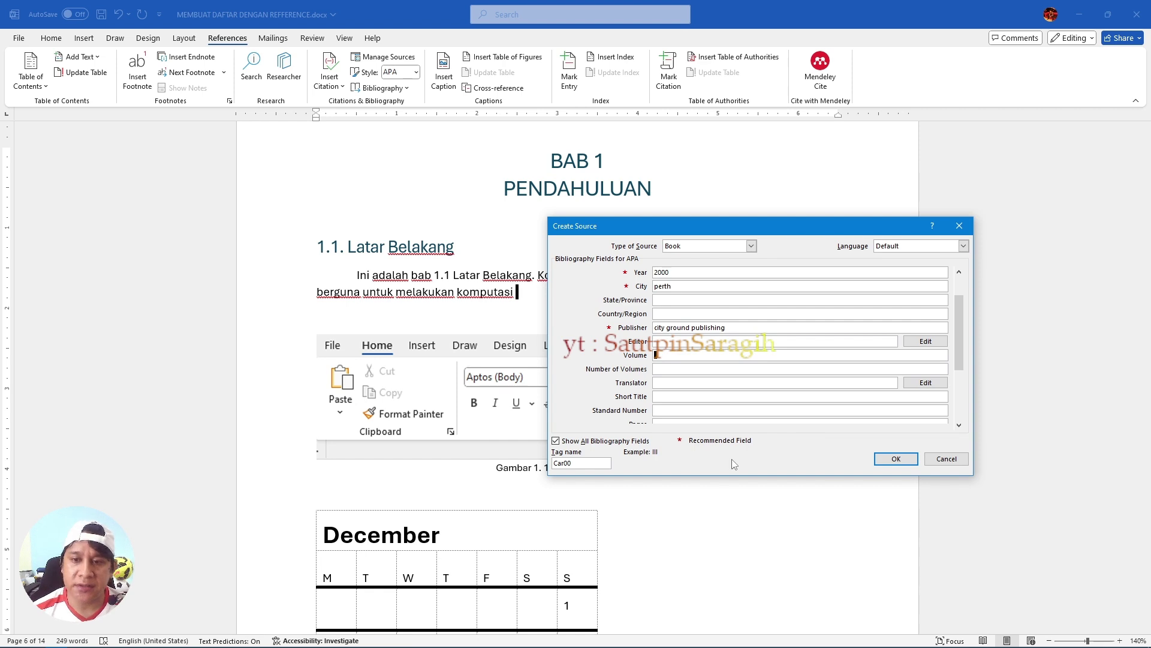
pyautogui.click(893, 459)
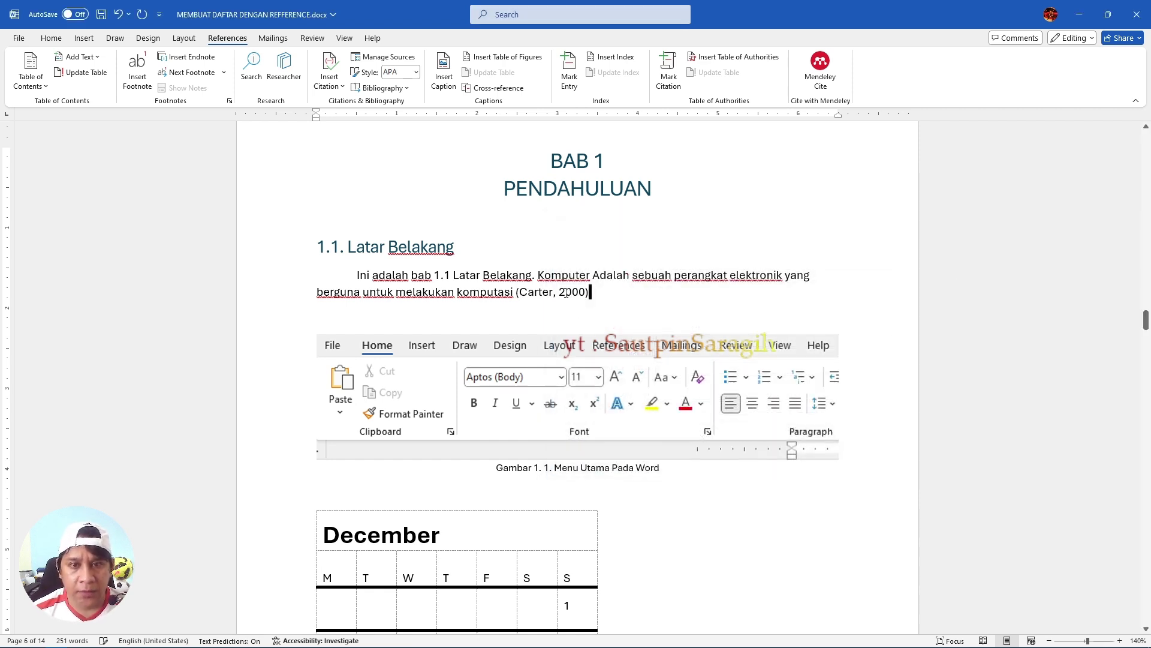
pyautogui.moveTo(626, 296); pyautogui.dragTo(510, 303)
pyautogui.click(485, 303)
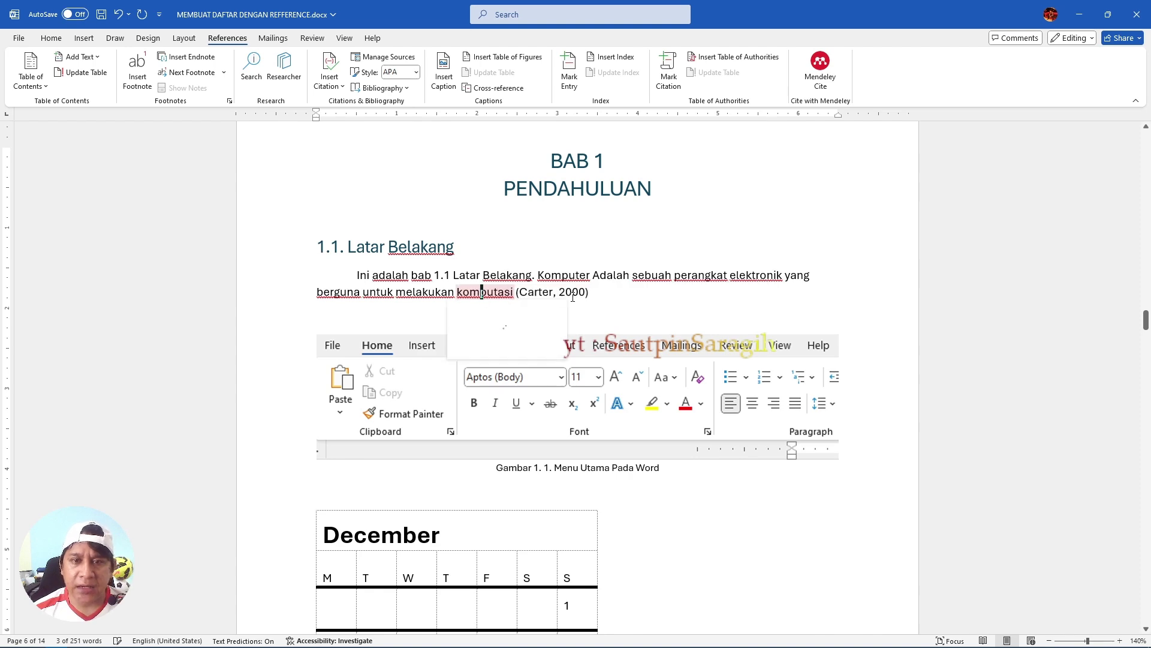
# - Add an empty line below the DAFTAR PUSTAKA heading on the last page
pyautogui.scroll(-20, 616, 294)
pyautogui.scroll(-20, 616, 293)
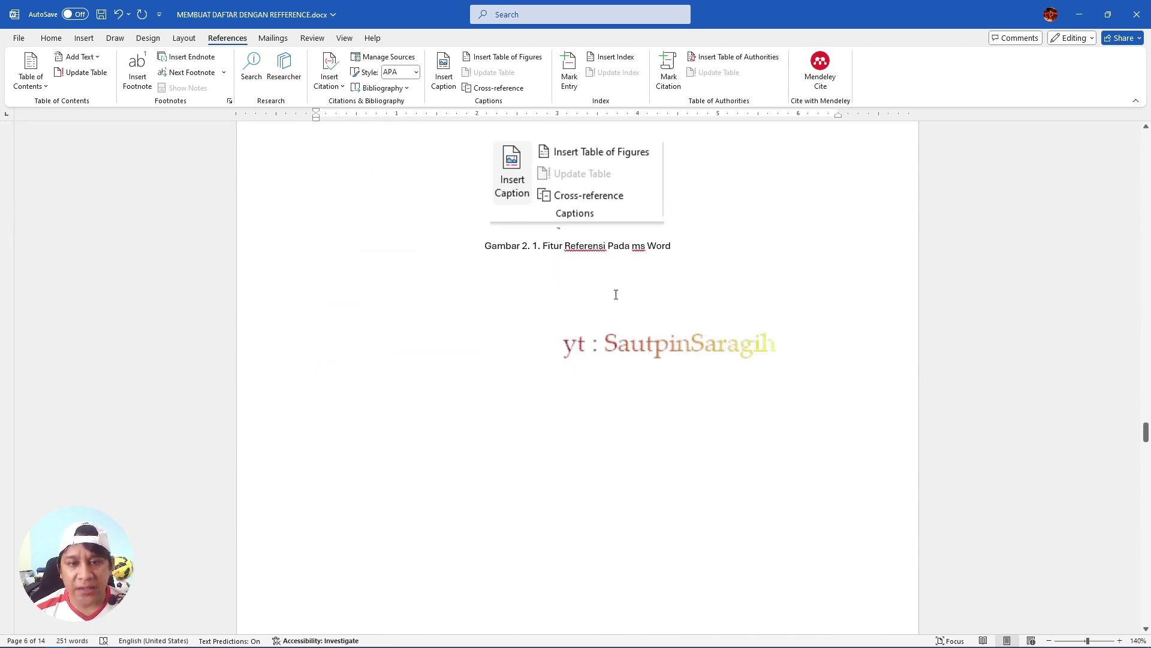
pyautogui.scroll(-15, 616, 294)
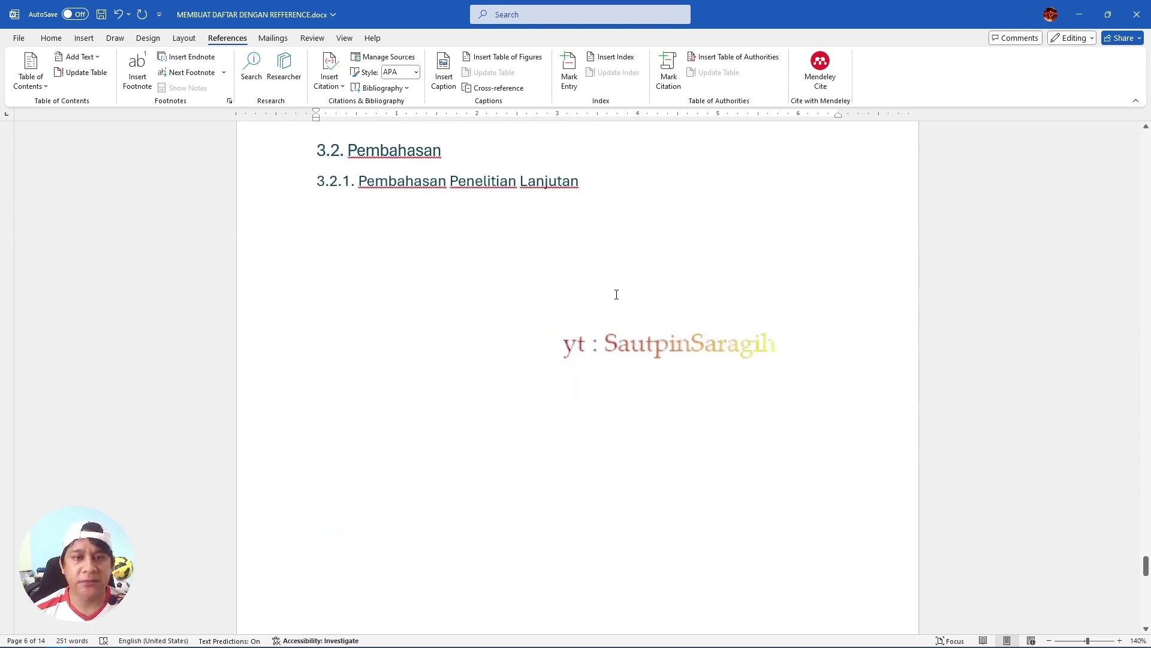
pyautogui.click(636, 291)
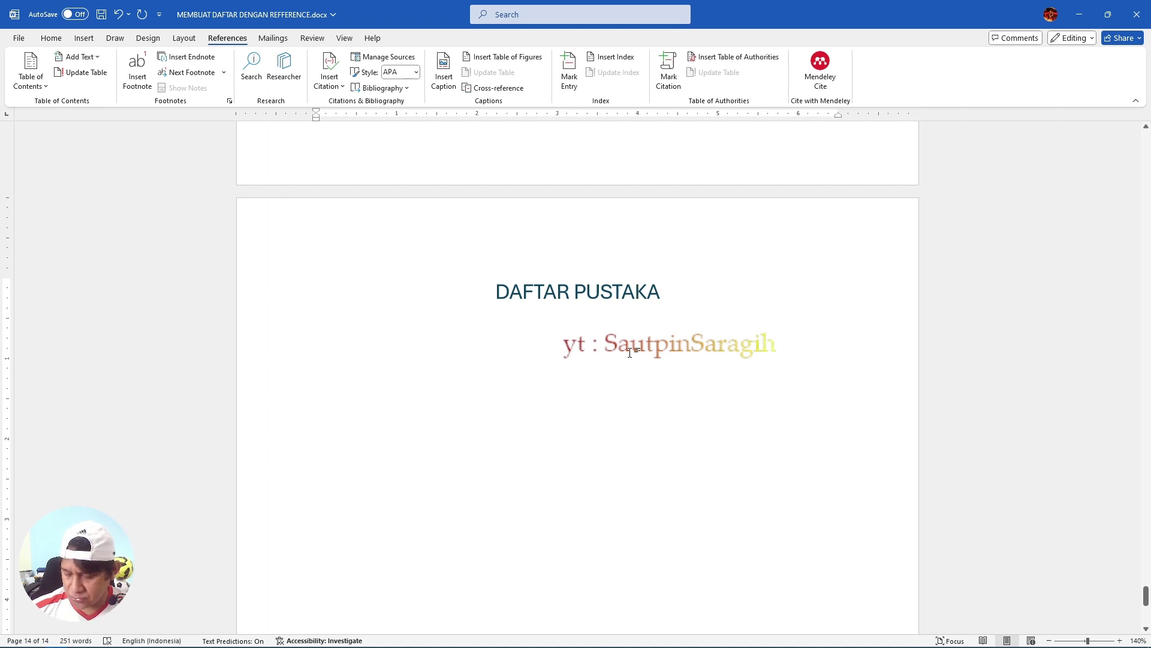
pyautogui.press('End')
pyautogui.press('Return')
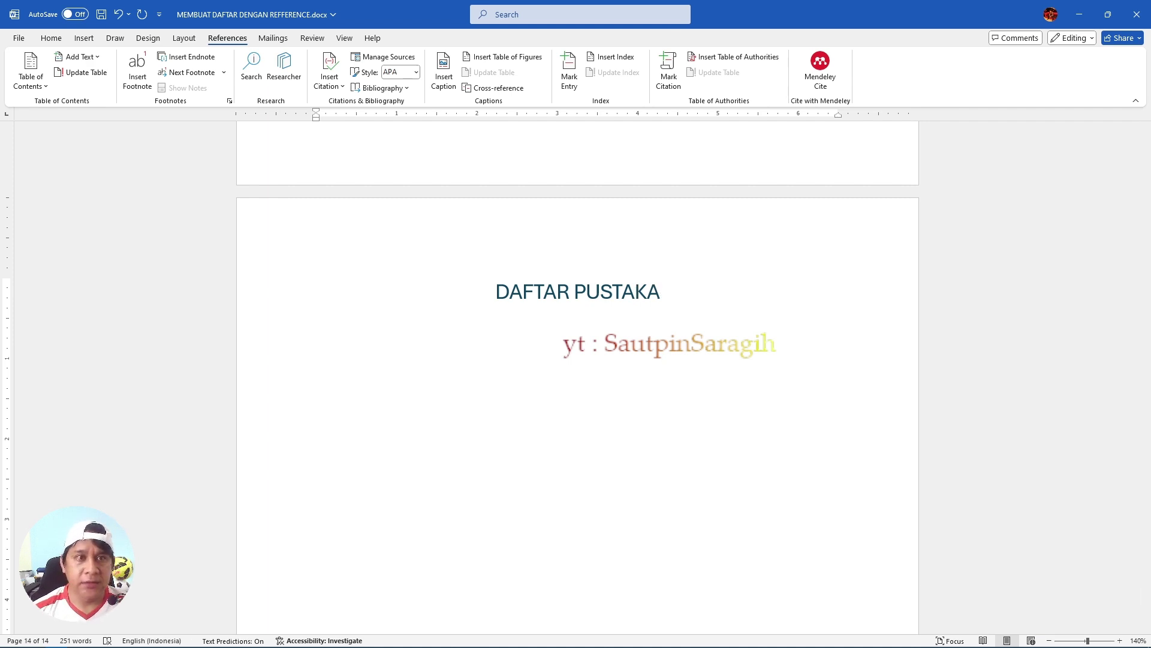
# - Choose APA Sixth Edition as the citation style and insert the built-in References bibliography under DAFTAR PUSTAKA
pyautogui.click(51, 38)
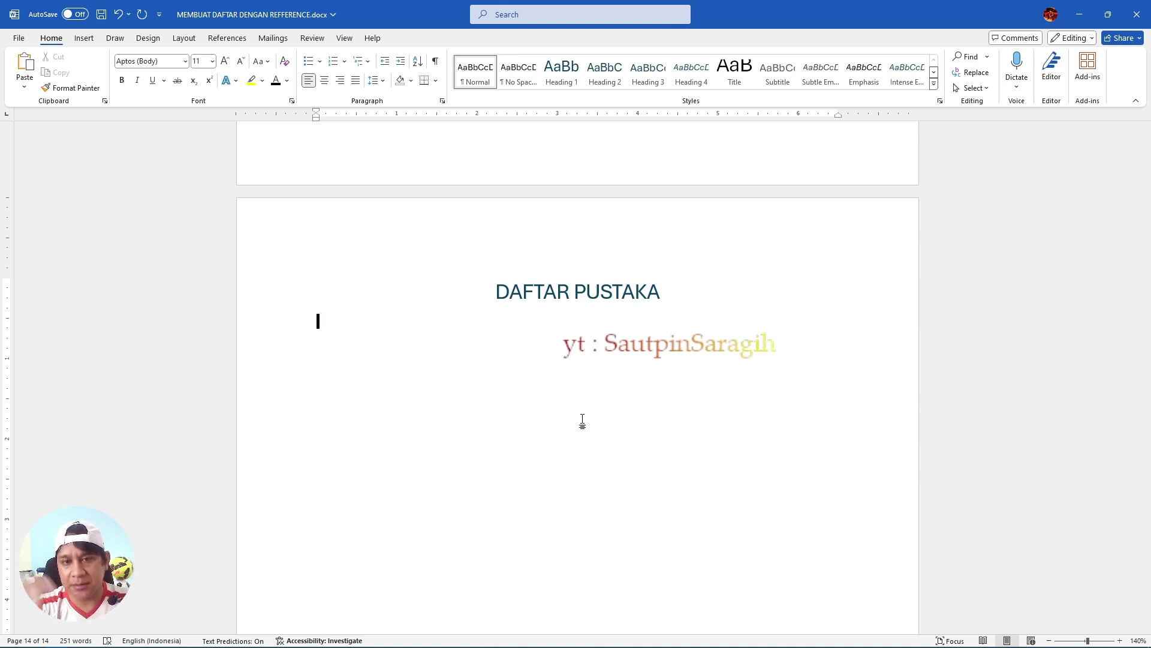
pyautogui.click(231, 38)
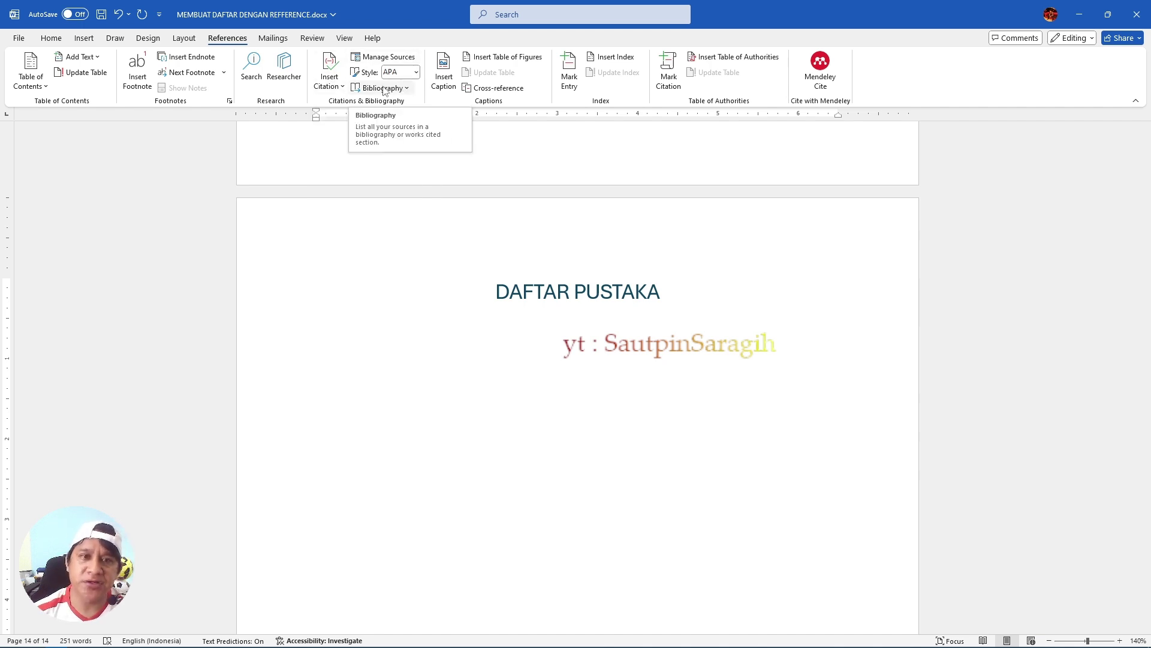
pyautogui.click(415, 72)
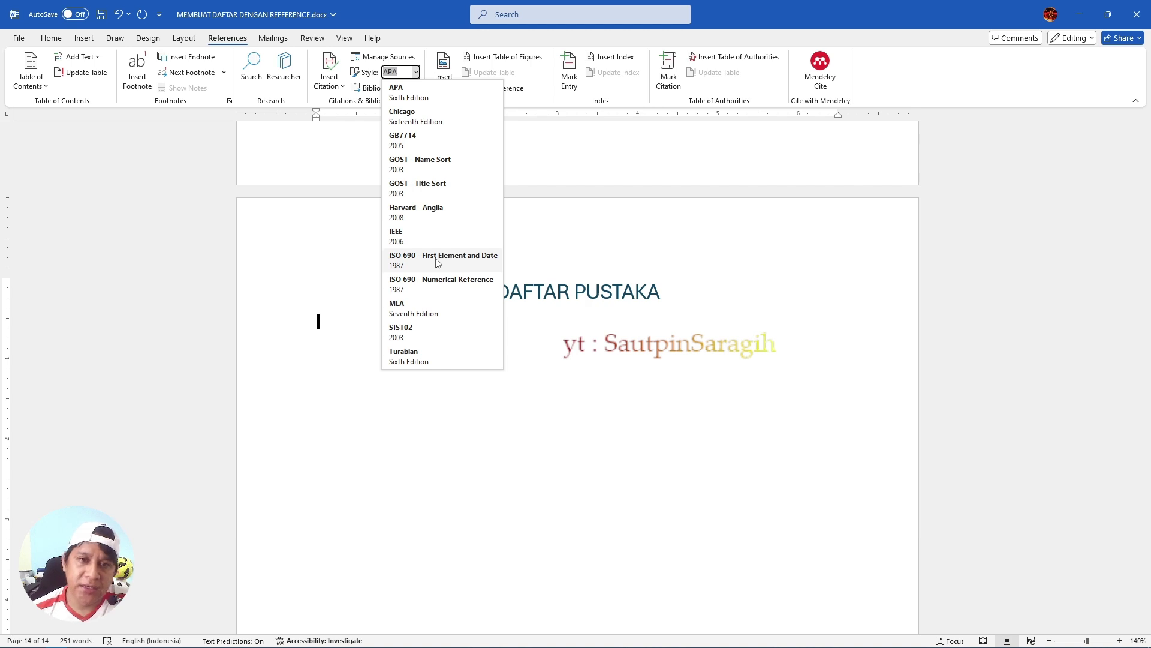
pyautogui.click(436, 95)
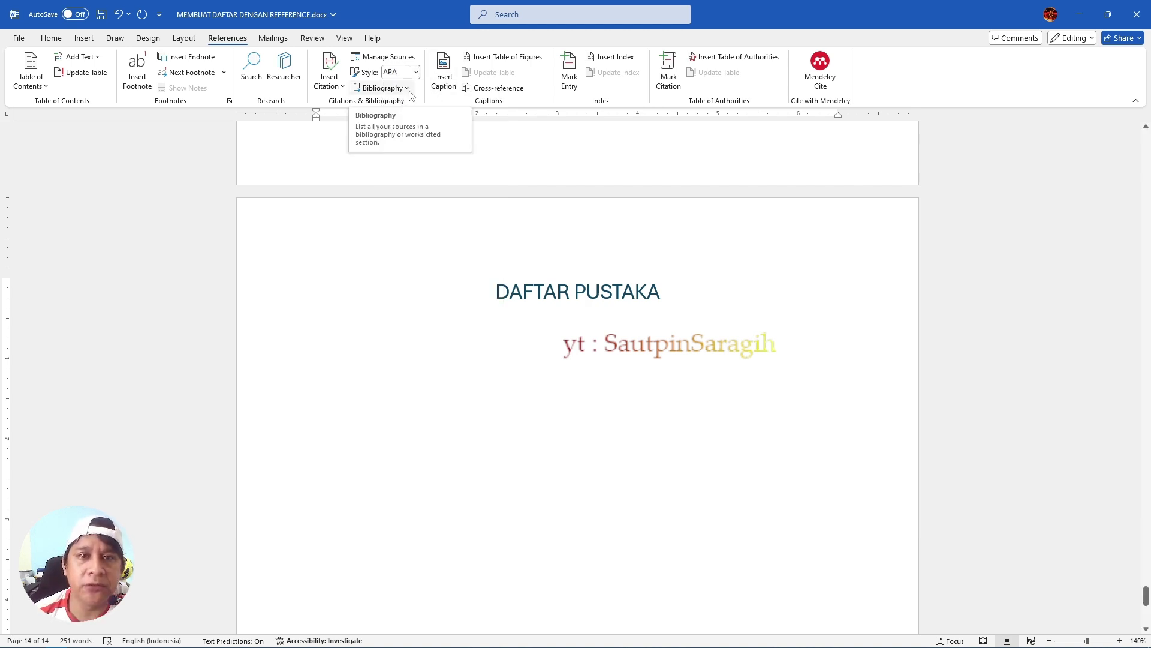
pyautogui.click(407, 88)
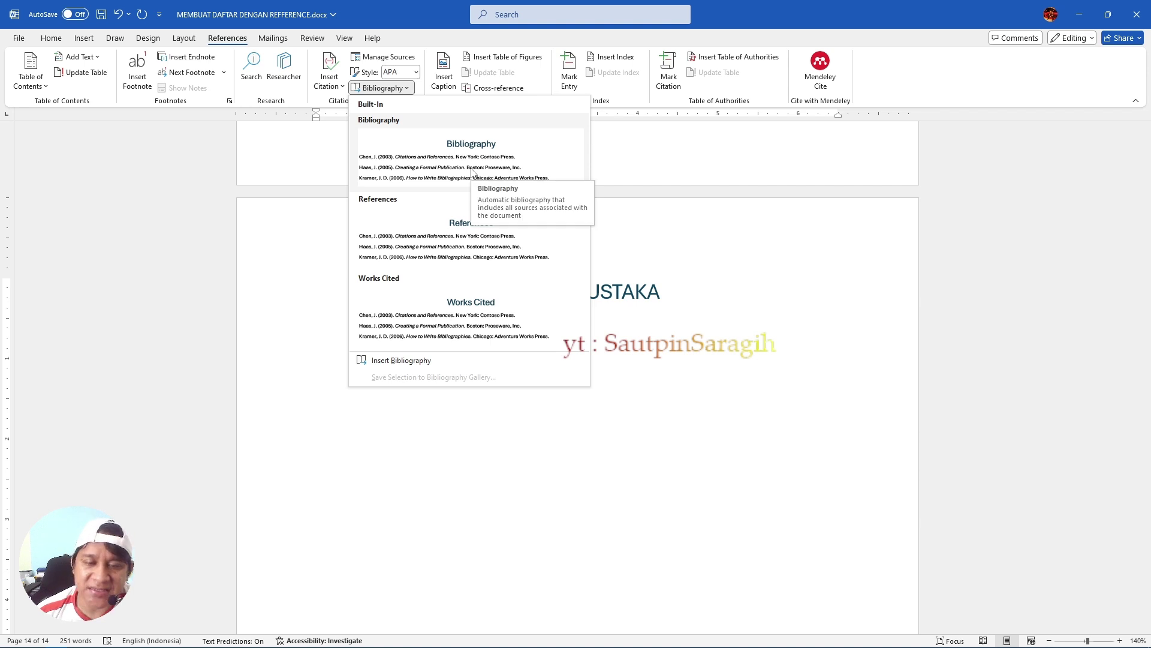
pyautogui.click(468, 238)
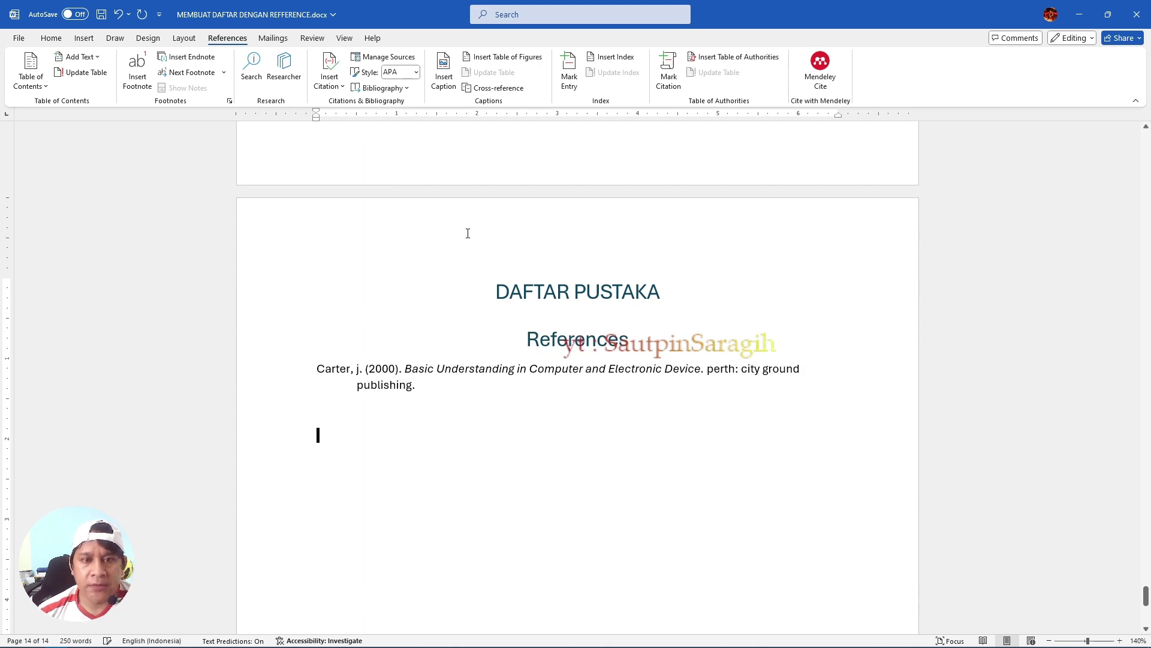
# - Delete the "References" title from the bibliography block and undo the extra deletion that merged the book entry into the title line
pyautogui.tripleClick(641, 340)
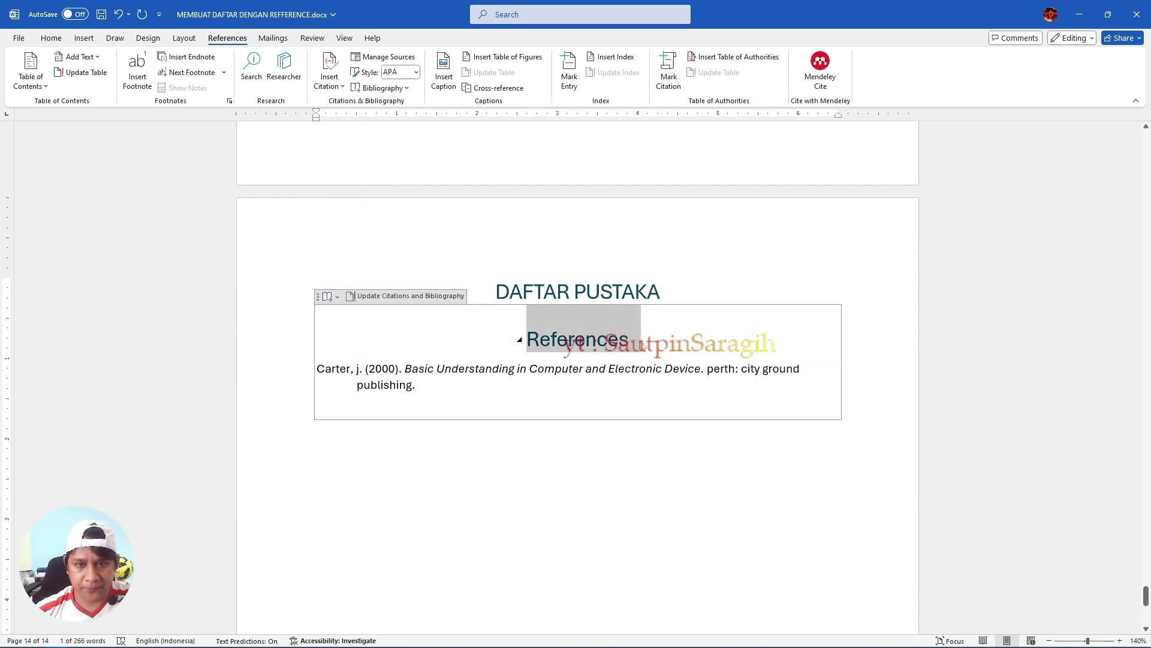
pyautogui.press('BackSpace')
pyautogui.press('Delete')
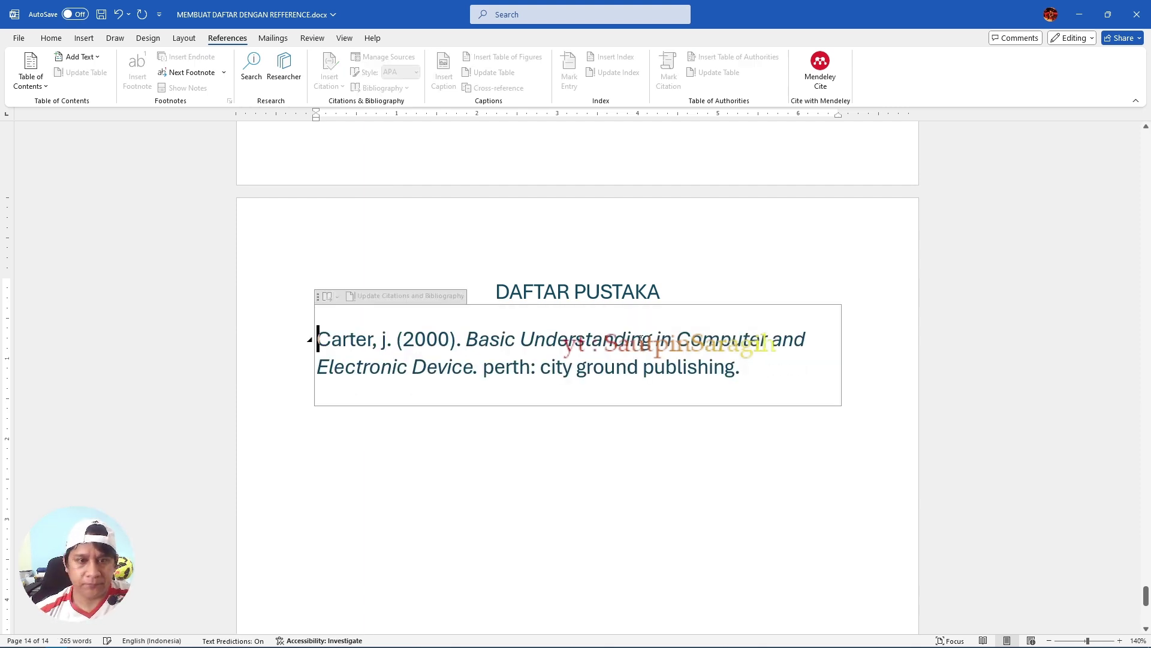
pyautogui.hotkey('ctrl', 'z')
pyautogui.click(681, 289)
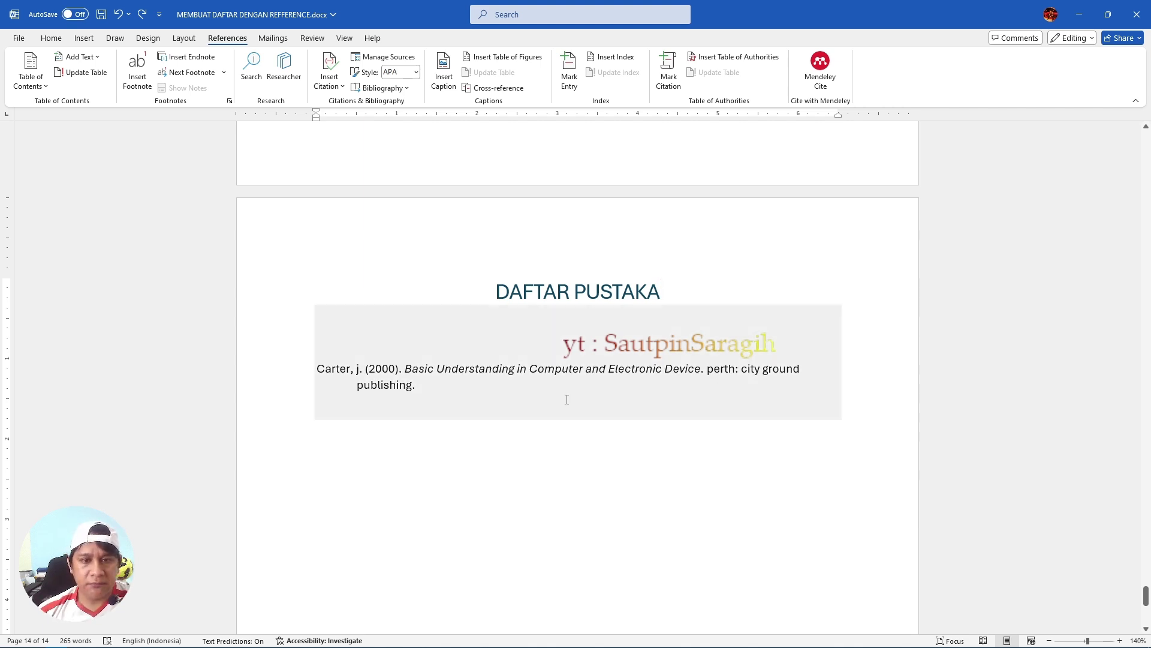
pyautogui.click(523, 401)
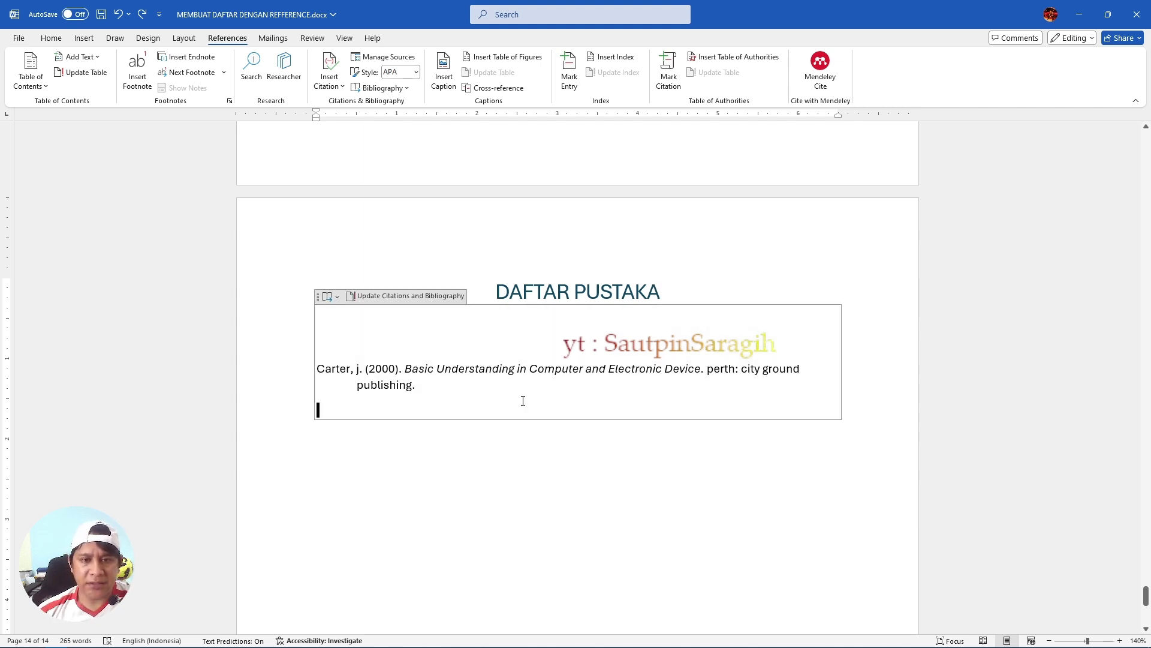
# - Check the master and current source lists in Source Manager, then return to the bibliography block
pyautogui.click(382, 57)
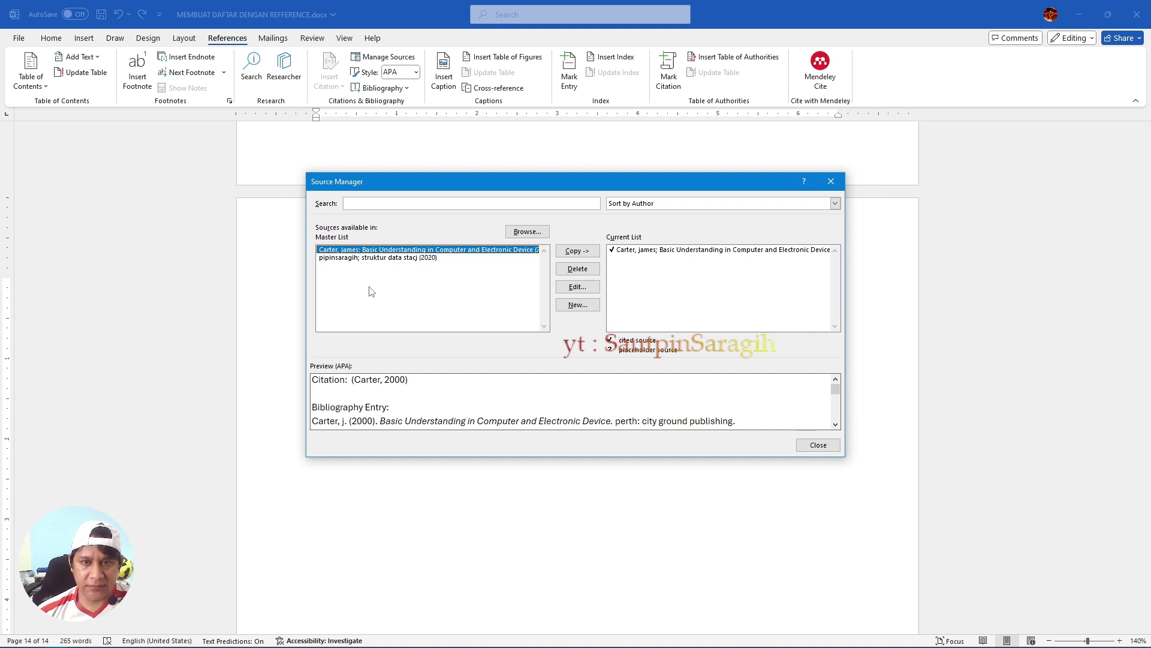
pyautogui.click(831, 181)
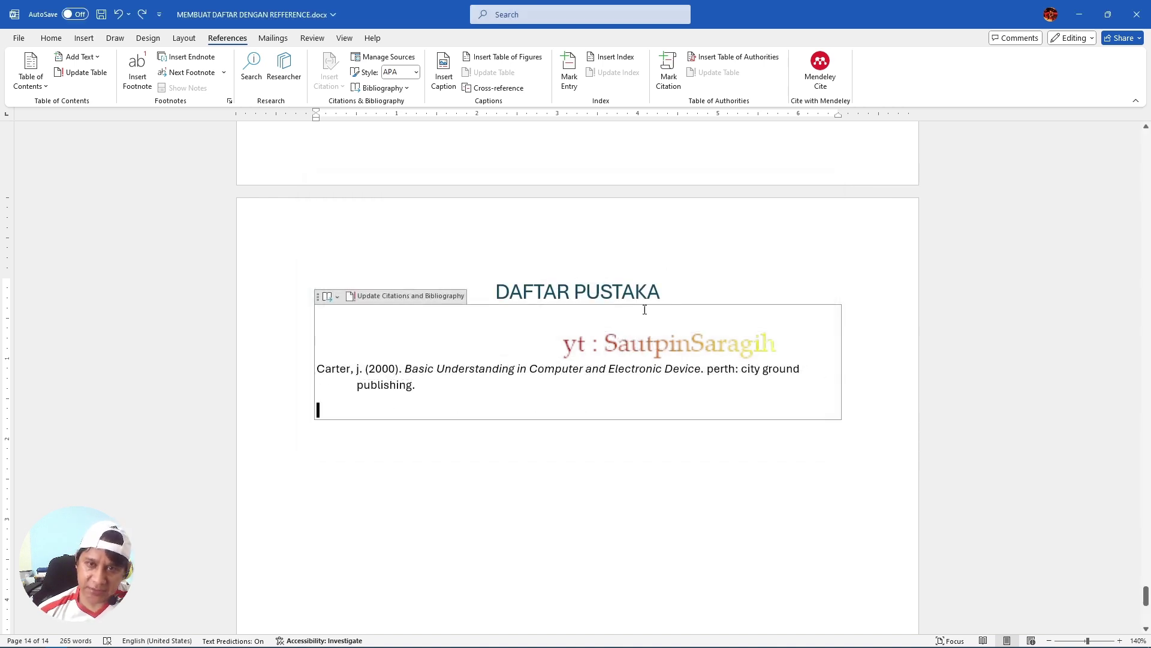
pyautogui.click(666, 333)
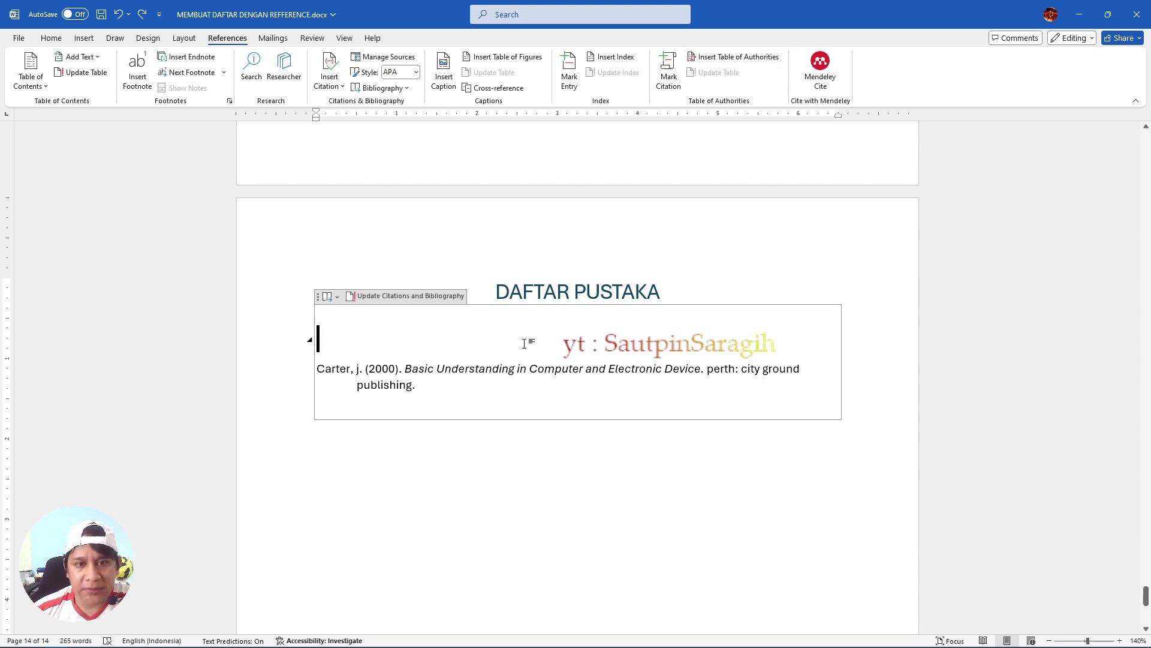
# - Append "Computer digunakan untuk meningkatkan efisiensi pada proses bisnis" to the paragraph under 2.1. Pustaka Utama
pyautogui.scroll(-5, 526, 343)
pyautogui.scroll(-8, 525, 344)
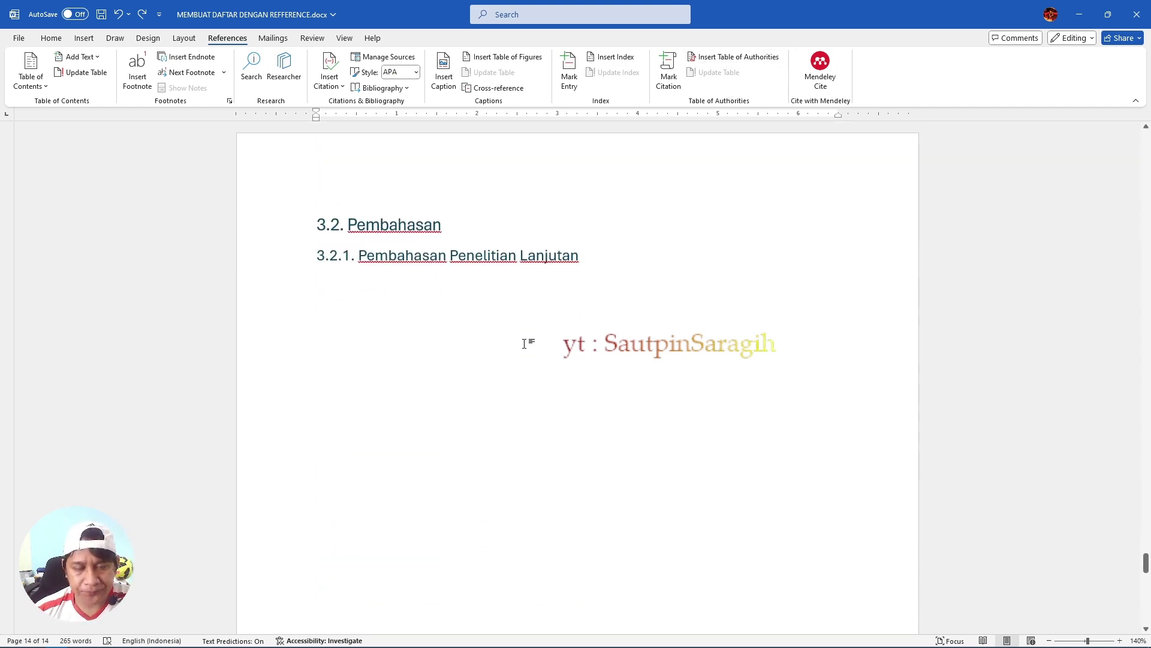
pyautogui.scroll(20, 526, 343)
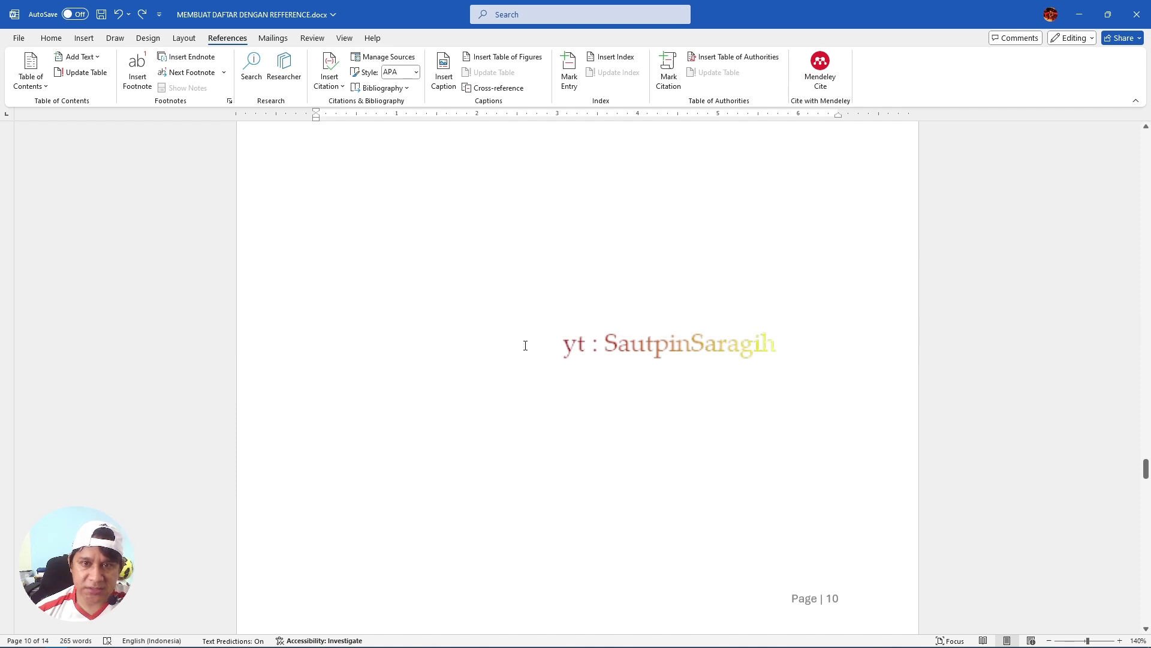
pyautogui.scroll(6, 525, 345)
pyautogui.scroll(8, 525, 346)
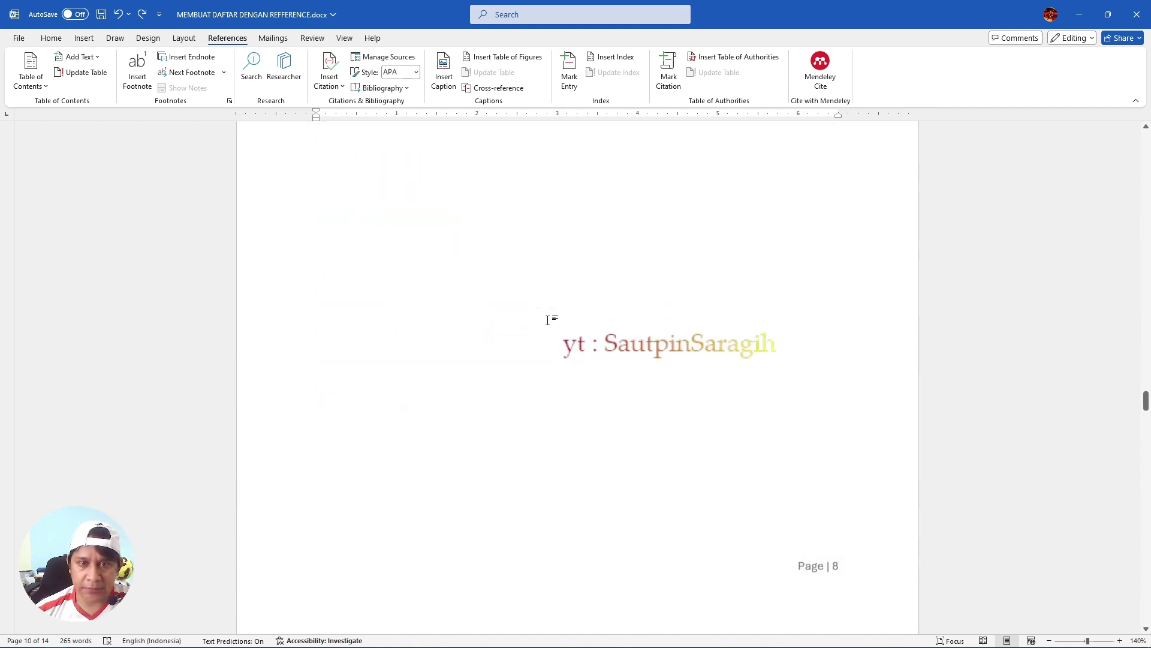
pyautogui.click(562, 332)
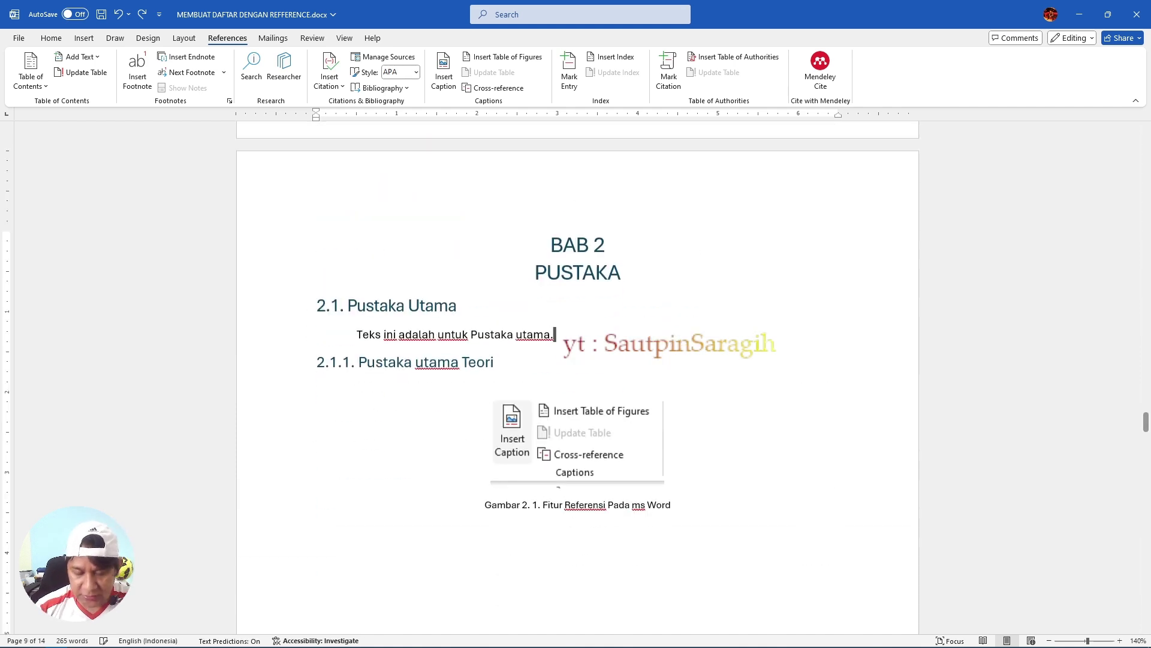
pyautogui.write('. ')
pyautogui.write('Computer digunakan')
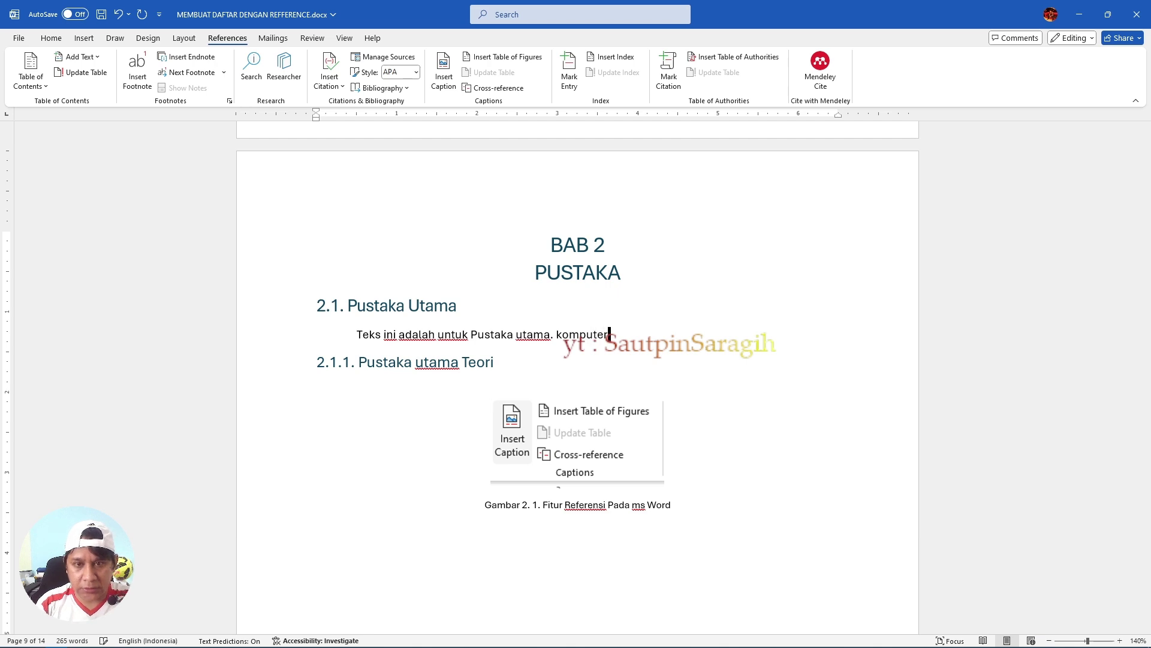
pyautogui.write(' untuk mening')
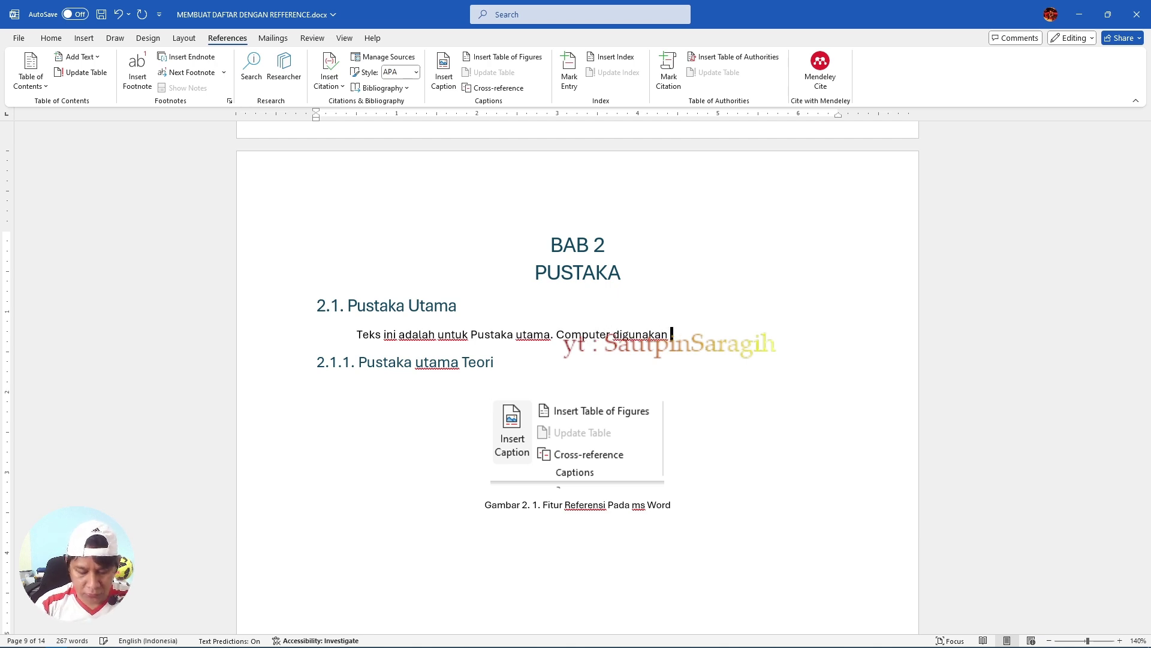
pyautogui.write('katkan ')
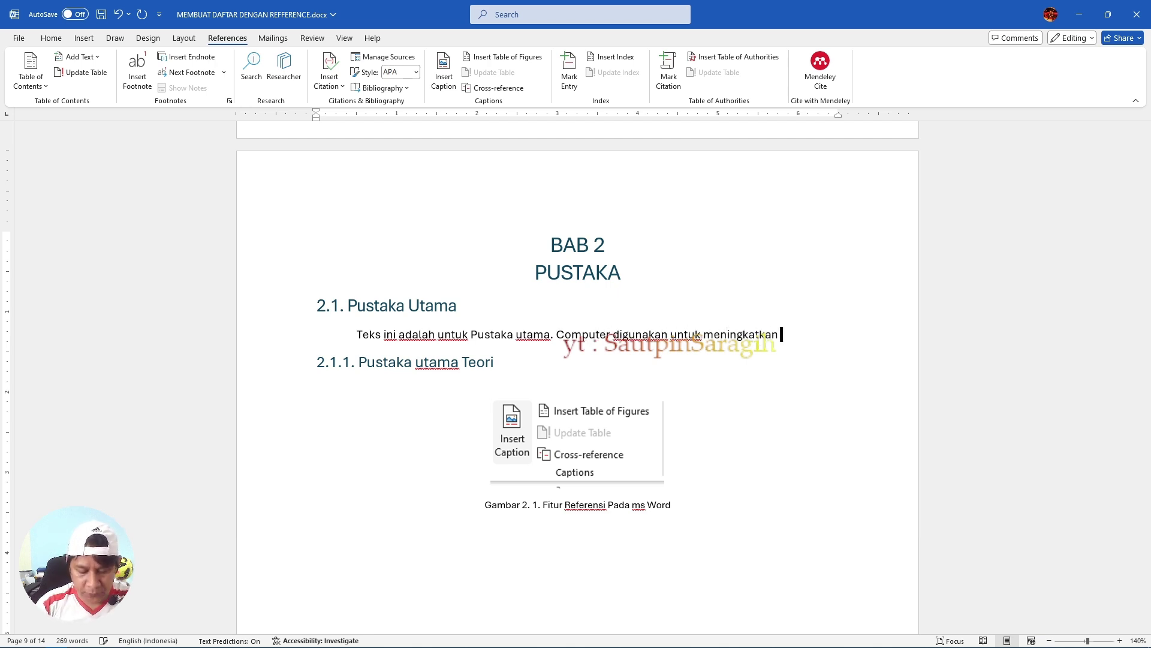
pyautogui.write('efisiensi pada p')
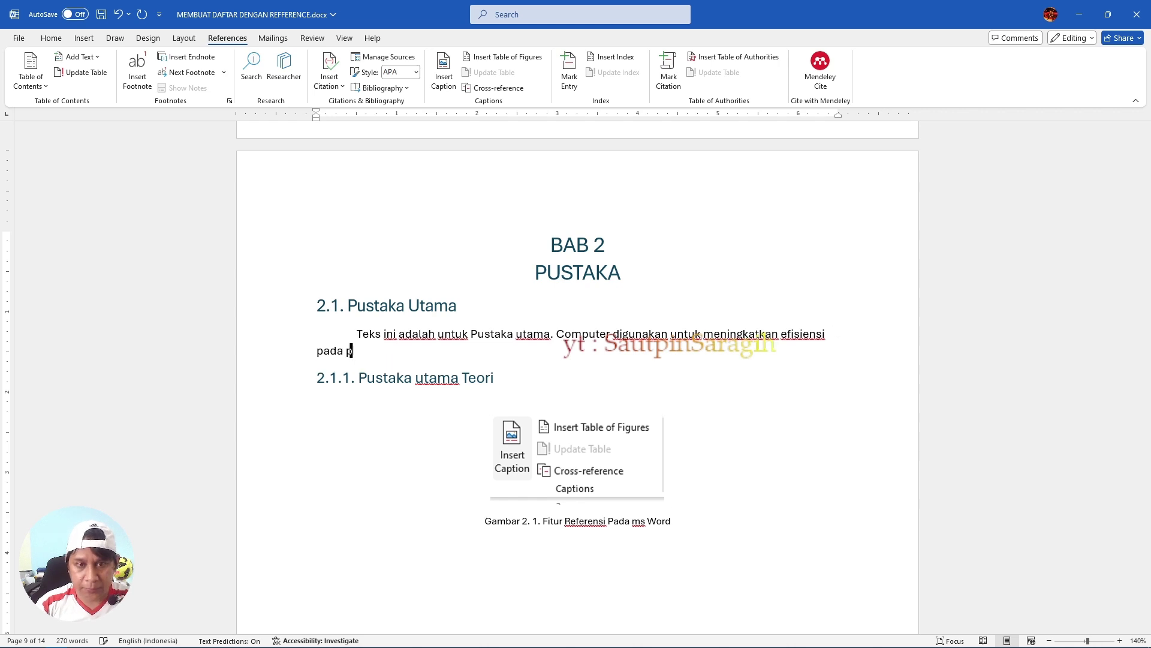
pyautogui.write('roses bisnis')
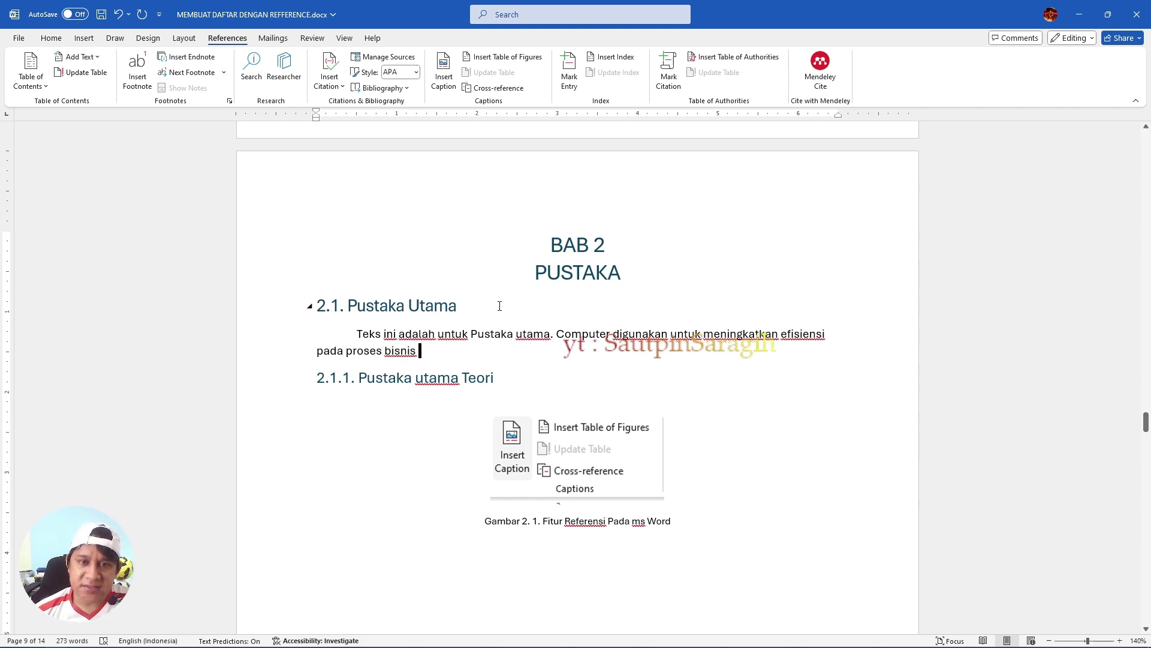
# - Insert one combined Mendeley citation after the new sentence, covering the International Journal on Informatics Visualization and Index Terms-User Interface Study references
pyautogui.click(820, 78)
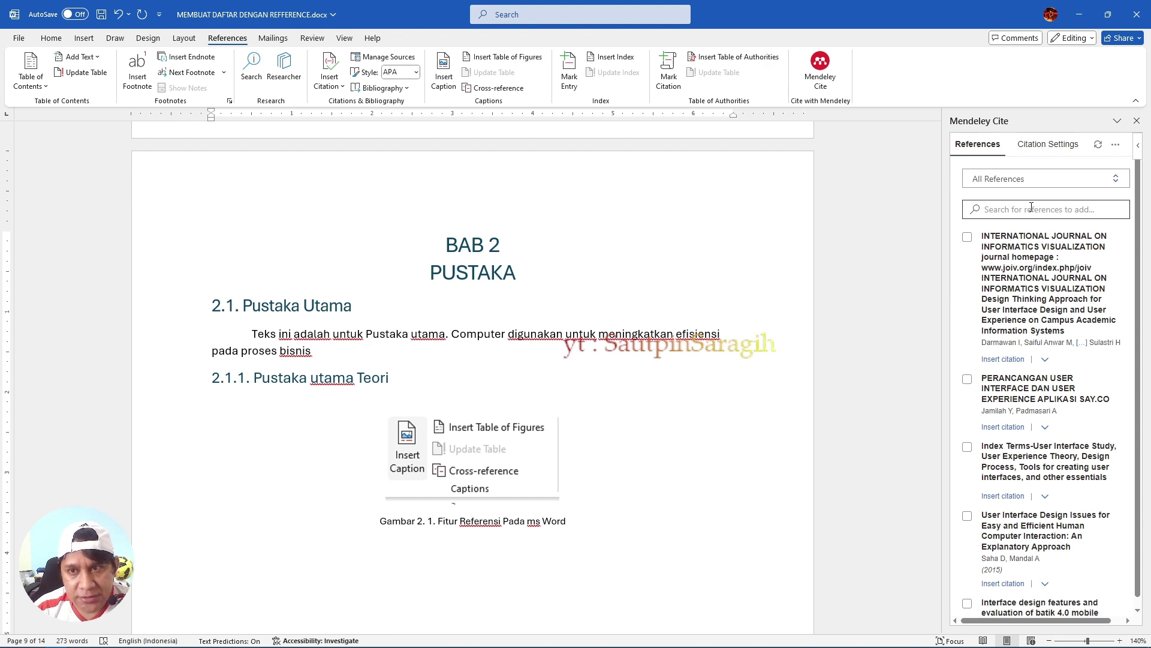
pyautogui.click(968, 237)
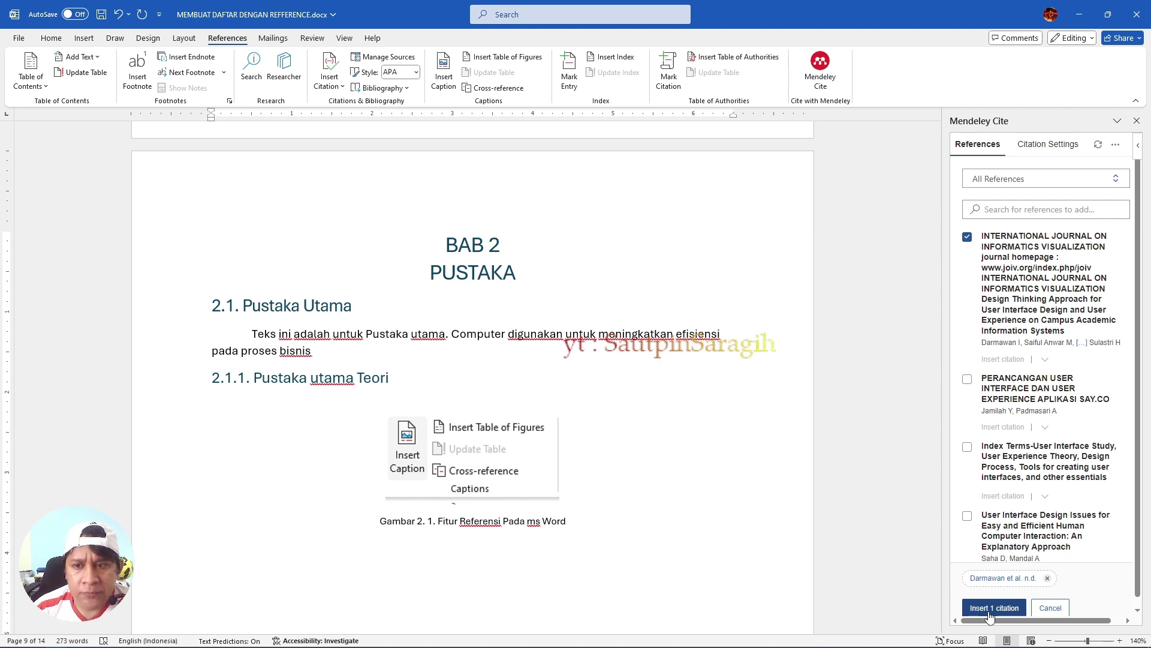
pyautogui.scroll(-2, 993, 457)
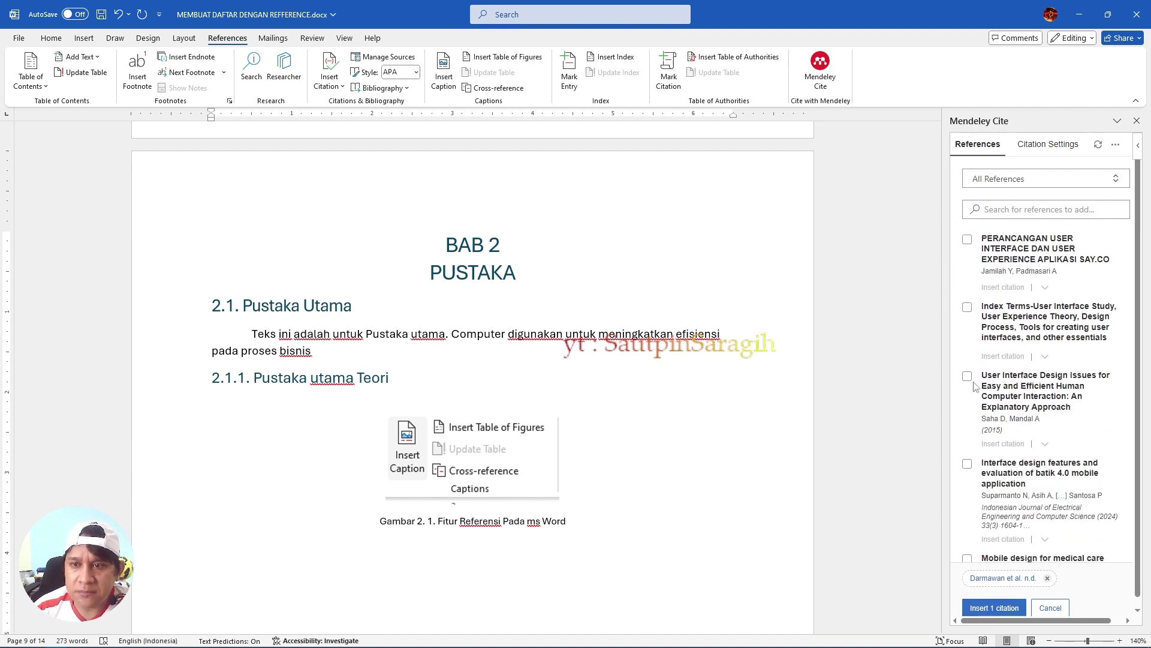
pyautogui.click(968, 308)
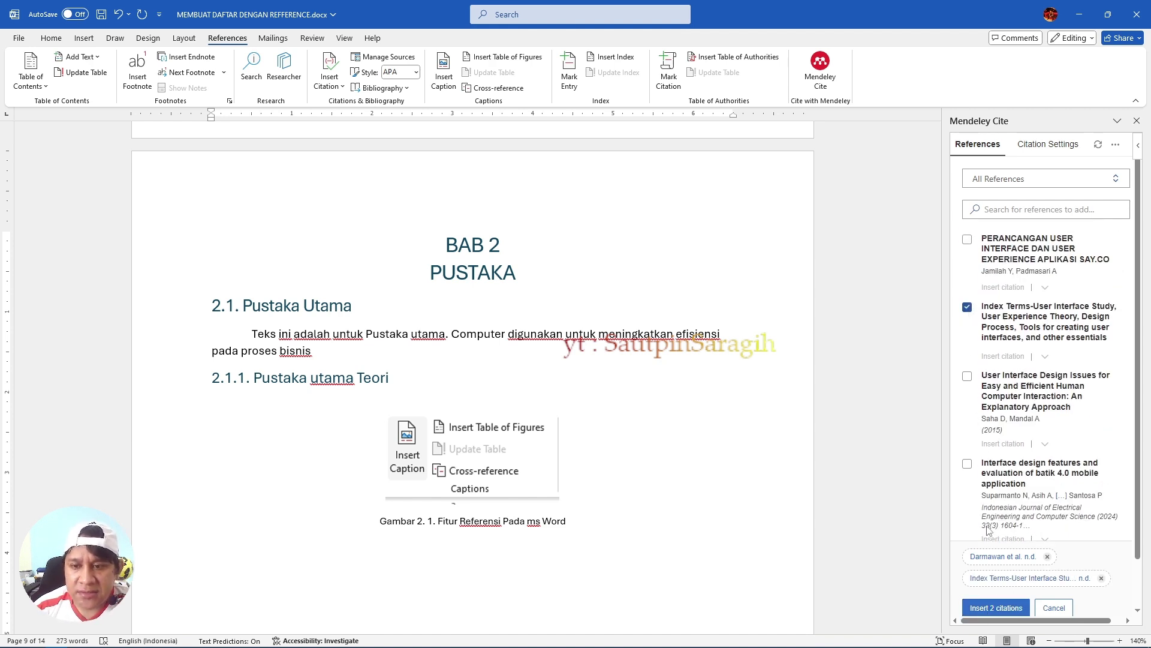
pyautogui.click(990, 608)
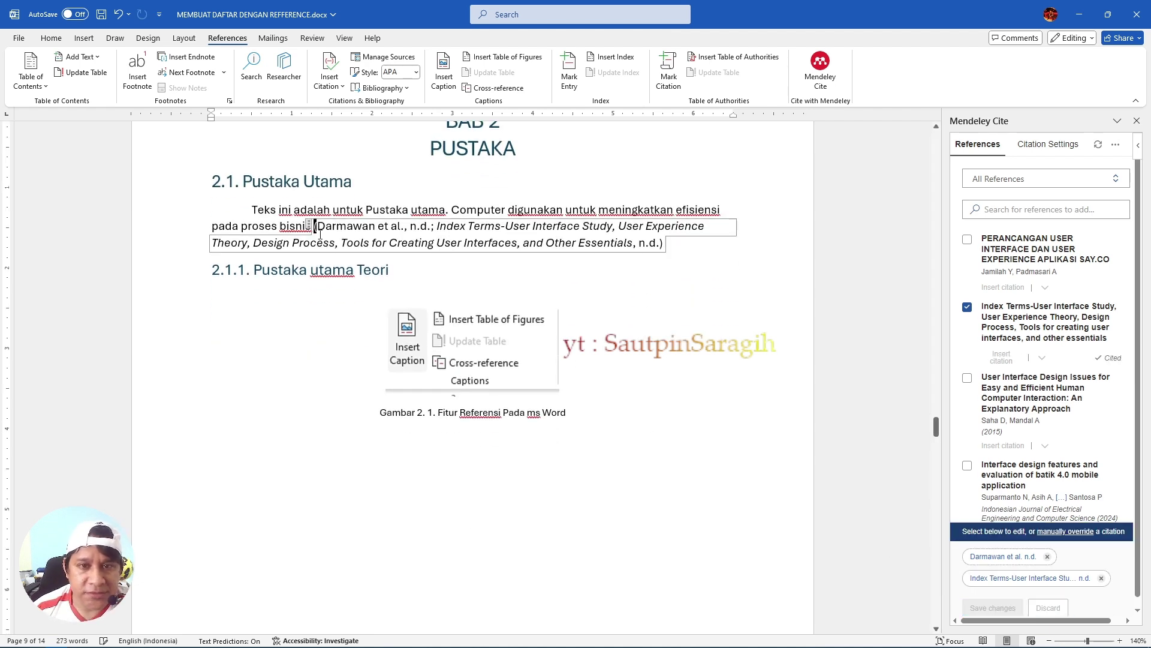
# - Add a page break on the empty line below the built-in bibliography on the DAFTAR PUSTAKA page
pyautogui.scroll(-20, 626, 271)
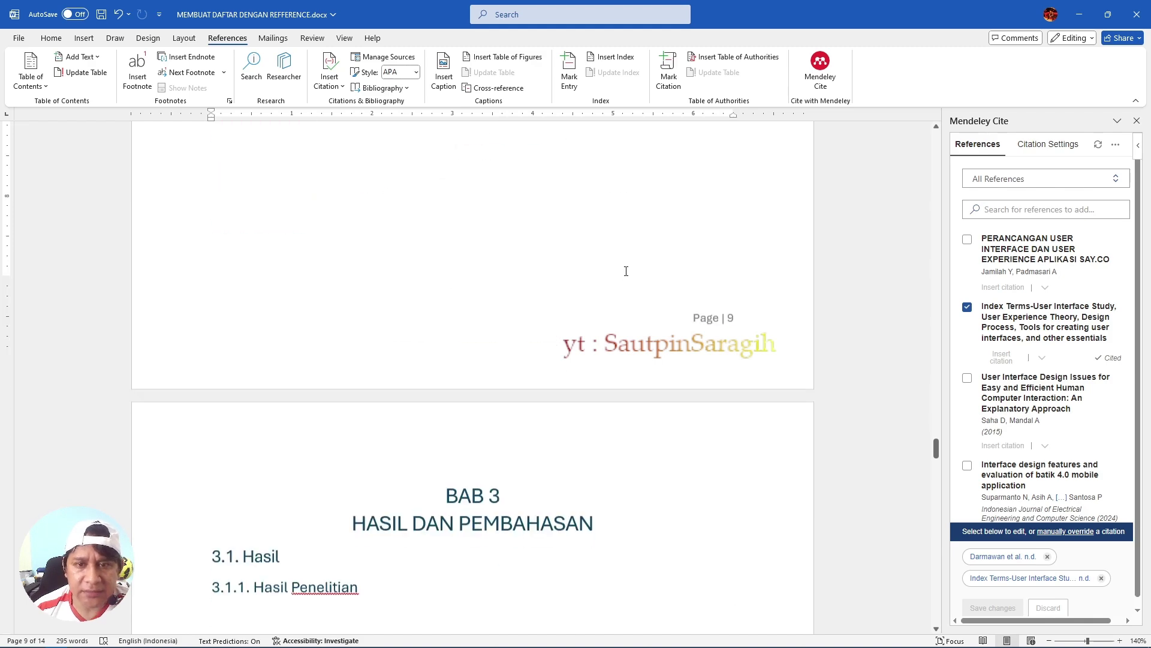
pyautogui.scroll(-10, 627, 270)
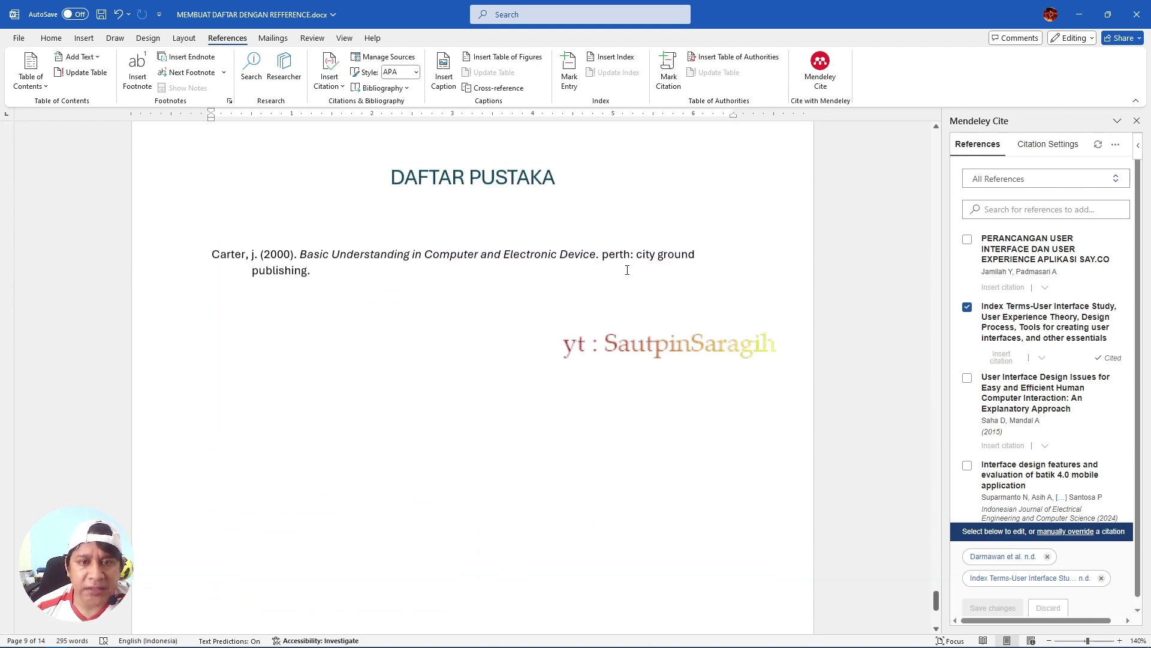
pyautogui.click(455, 264)
pyautogui.click(584, 376)
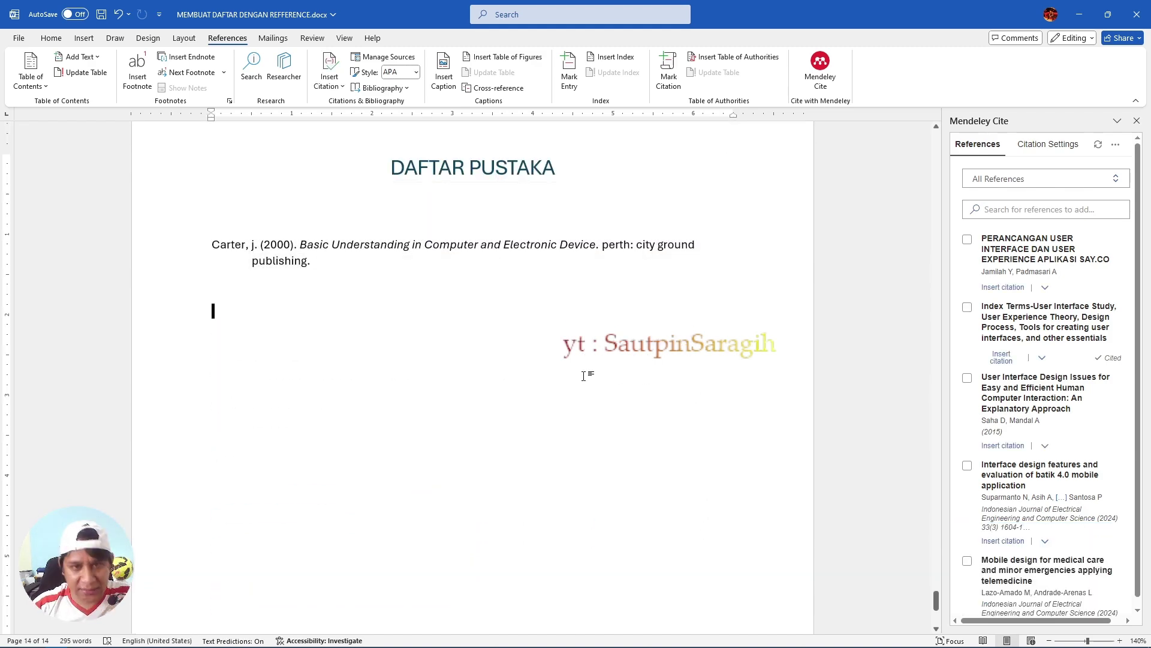
pyautogui.hotkey('ctrl', 'Return')
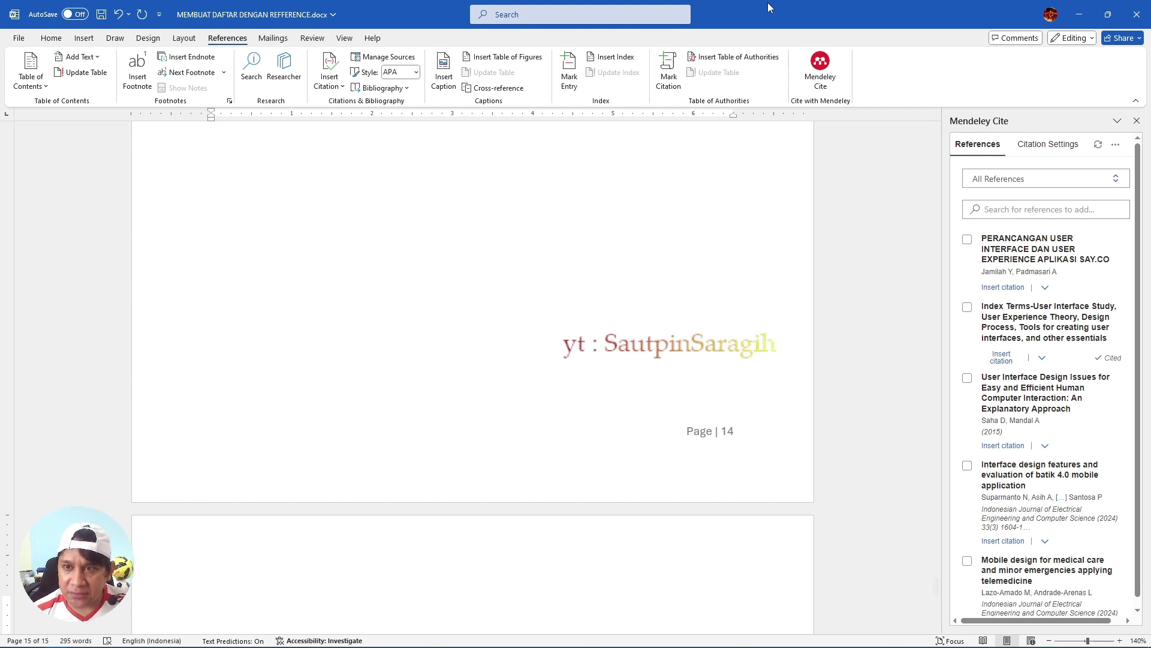
# - Insert the Mendeley Cite bibliography on the new last page
pyautogui.click(1116, 146)
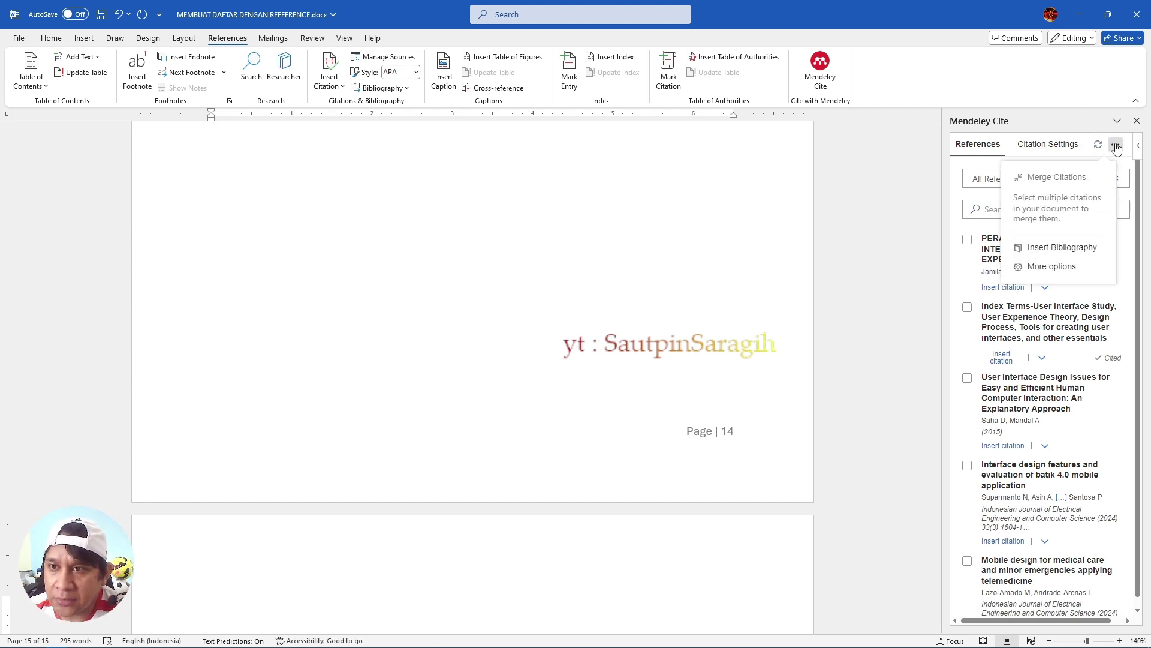
pyautogui.click(1062, 248)
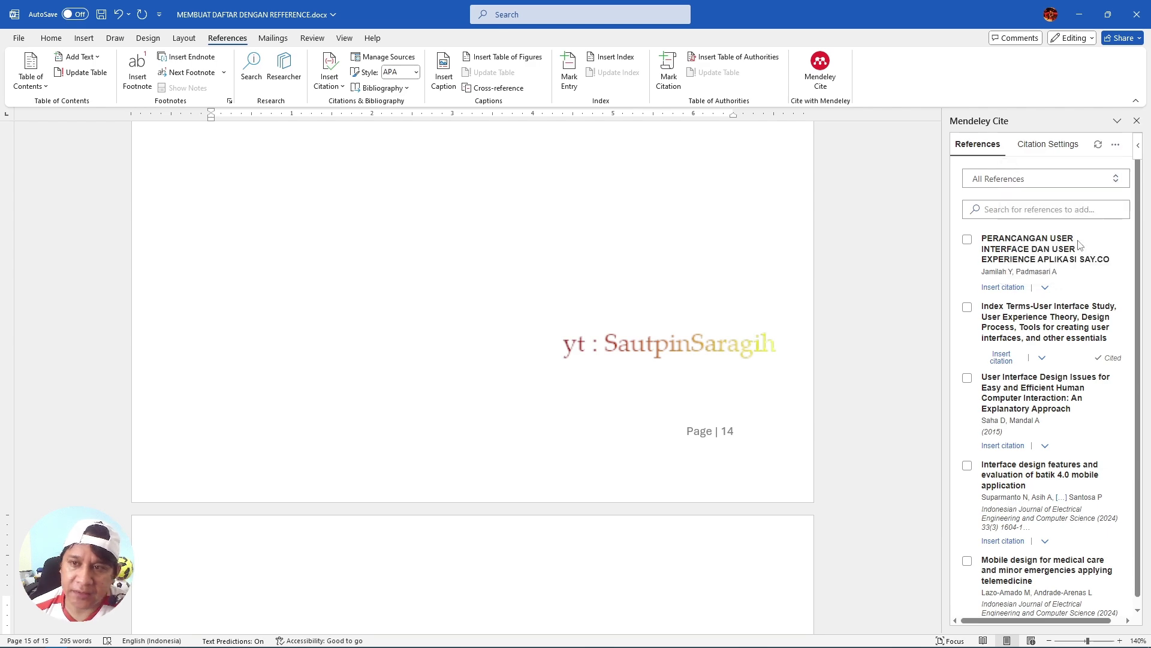
pyautogui.click(1043, 200)
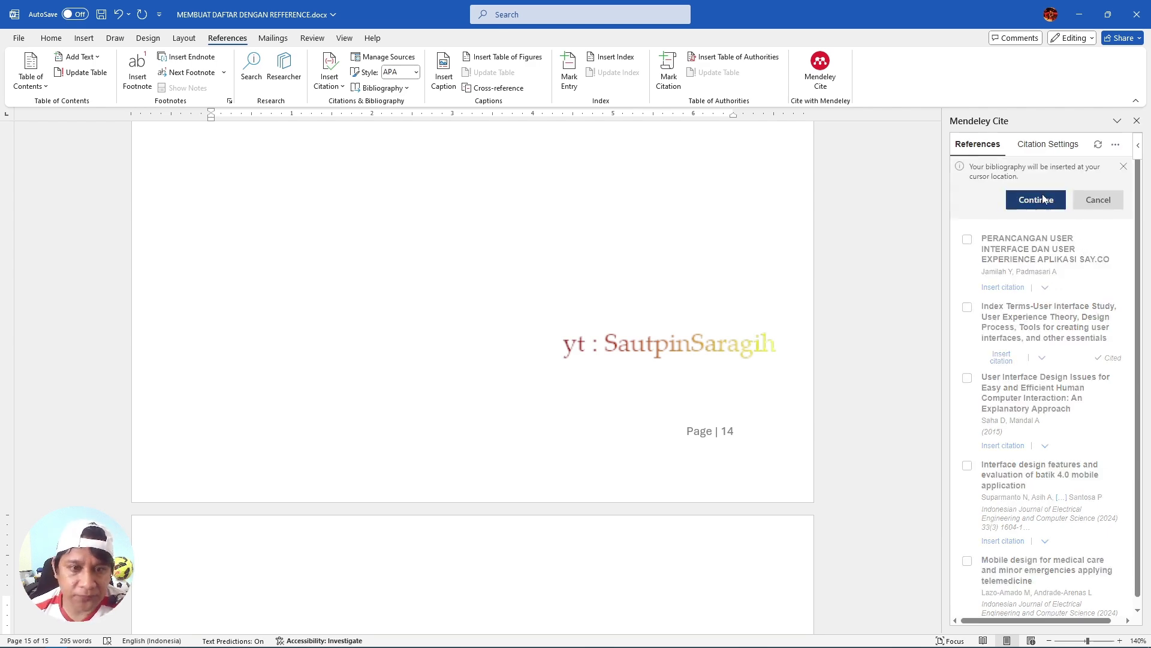
pyautogui.click(426, 330)
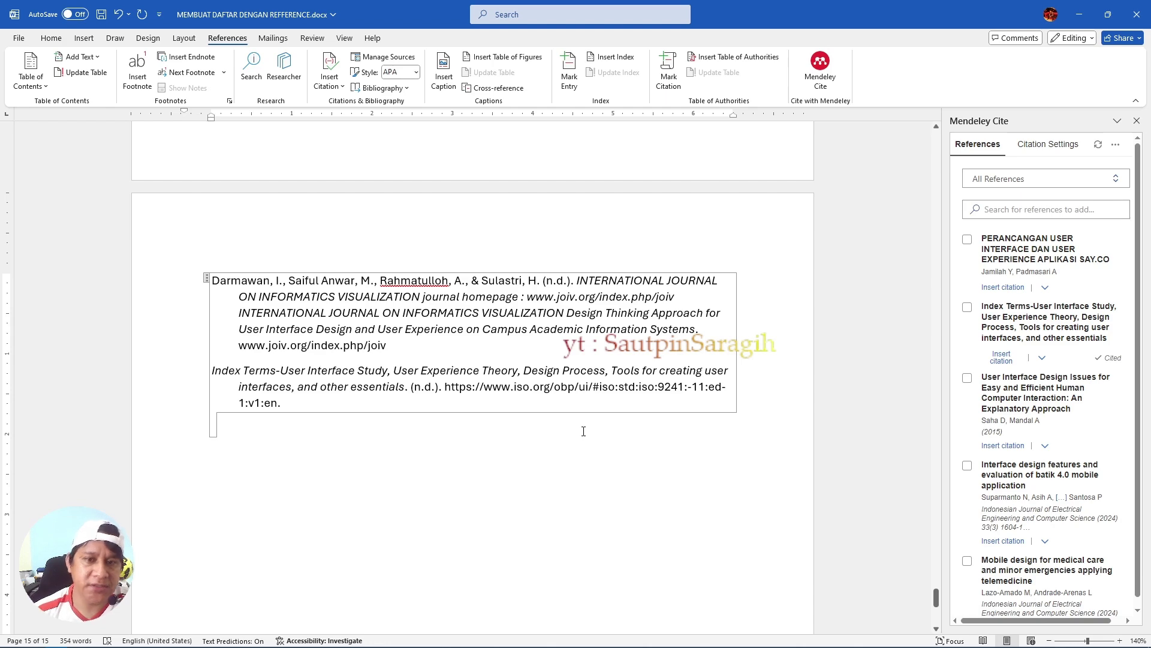
# - Compare the Mendeley bibliography with the built-in bibliography under the DAFTAR PUSTAKA heading
pyautogui.scroll(5, 583, 431)
pyautogui.scroll(-3, 579, 427)
pyautogui.scroll(-1, 592, 420)
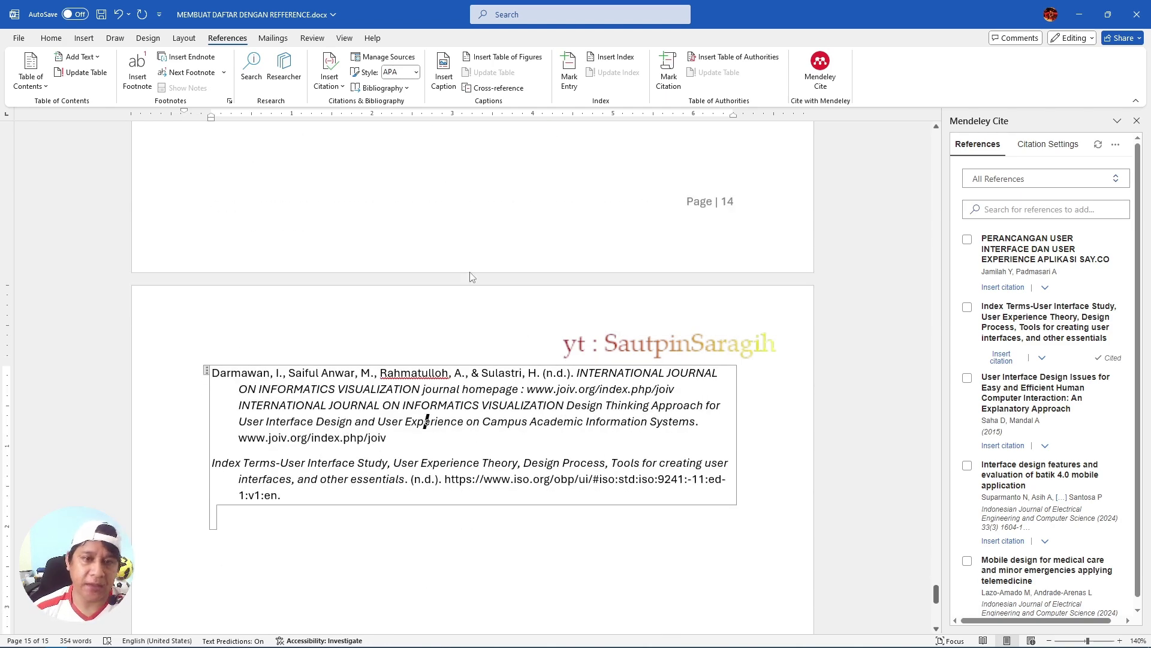
pyautogui.scroll(10, 488, 404)
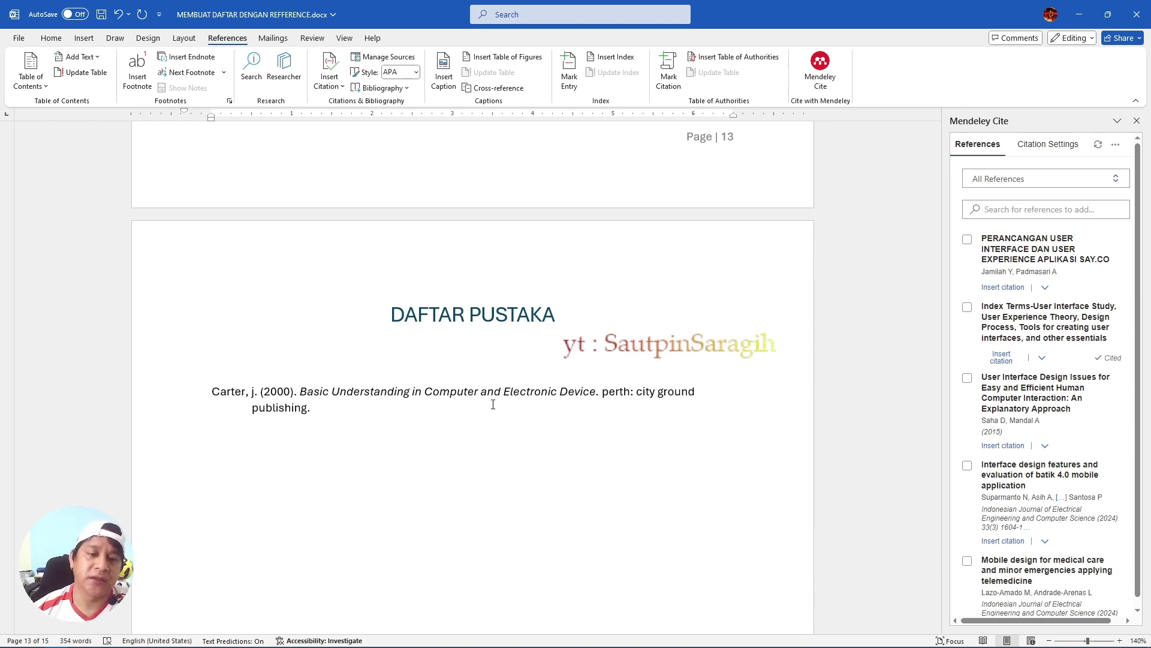
pyautogui.click(416, 413)
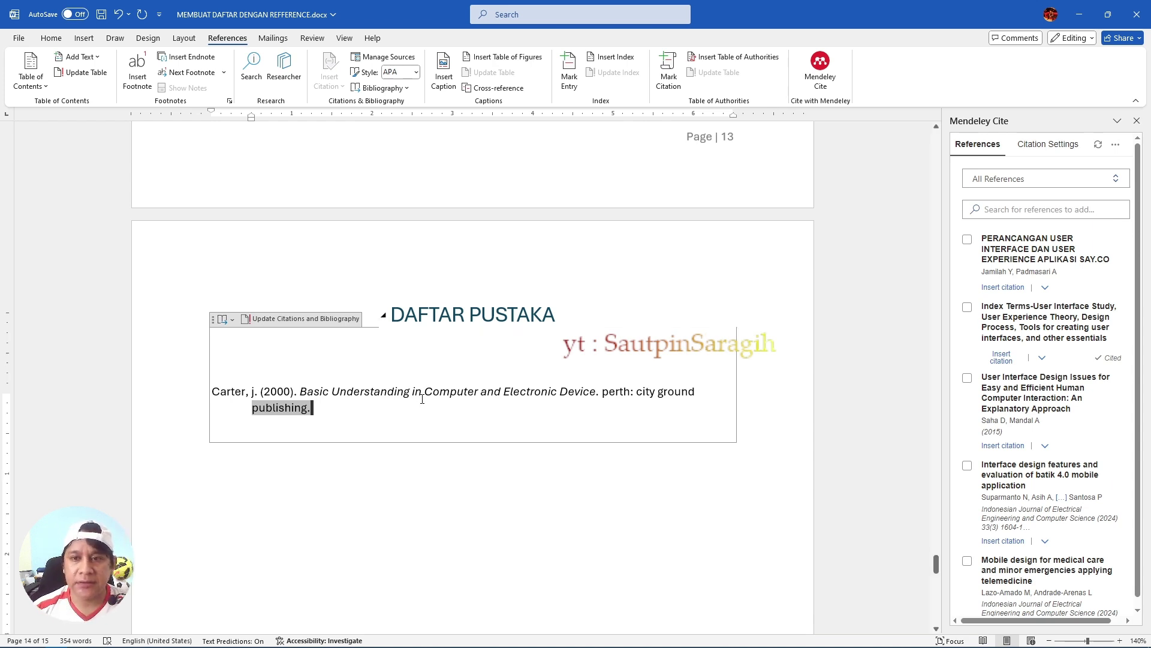
pyautogui.scroll(5, 417, 391)
pyautogui.scroll(-3, 468, 372)
pyautogui.click(573, 398)
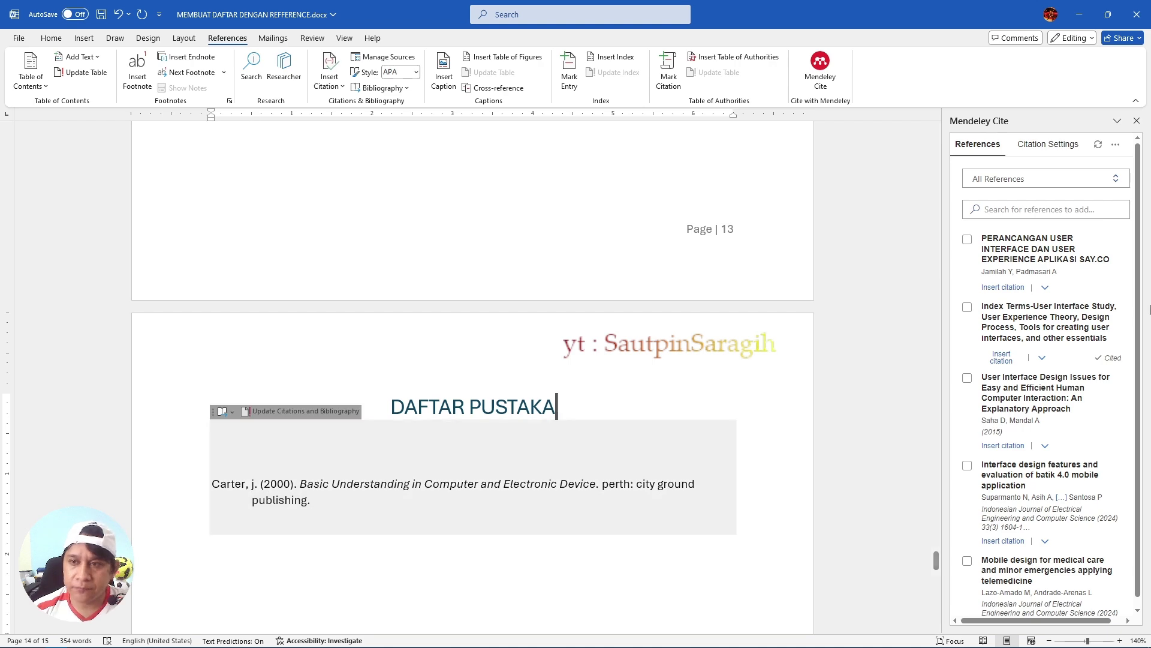
# - Review the document from the front pages through Daftar Isi and Daftar Tabel to the citation in BAB 1
pyautogui.scroll(20, 603, 218)
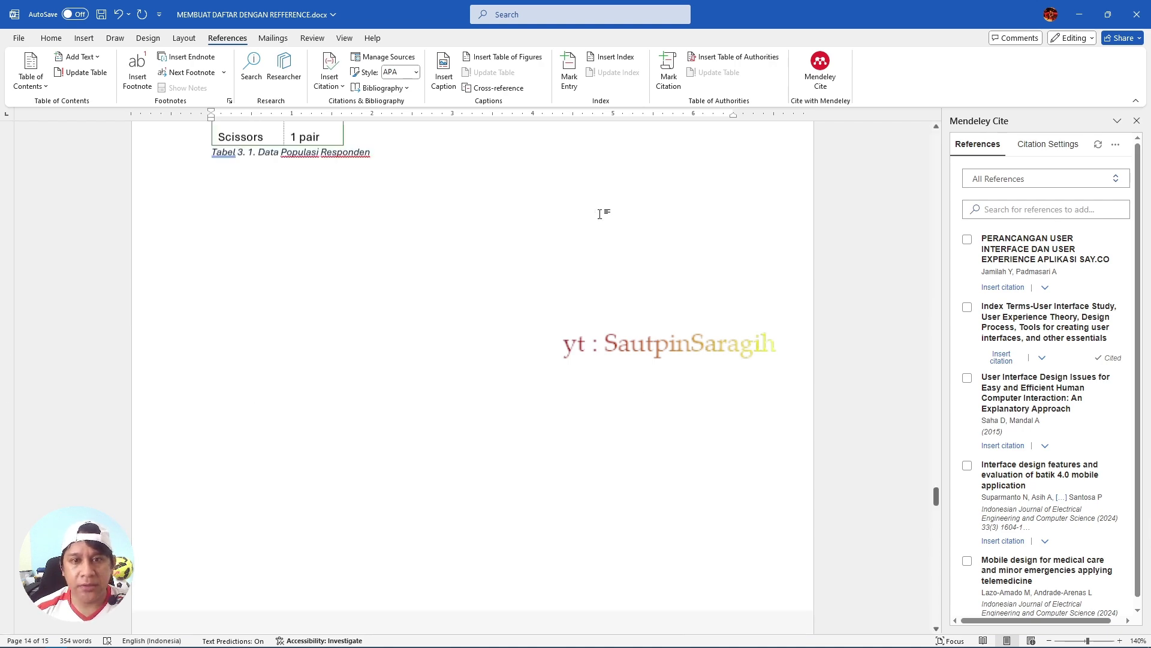
pyautogui.scroll(10, 602, 214)
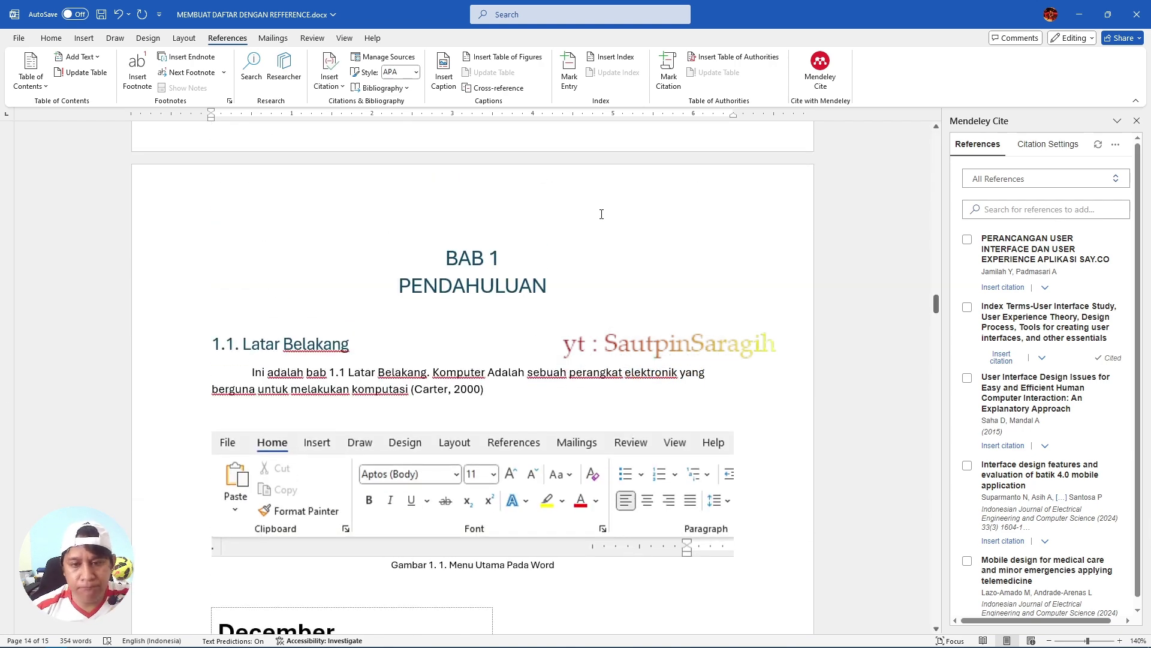
pyautogui.scroll(-10, 545, 241)
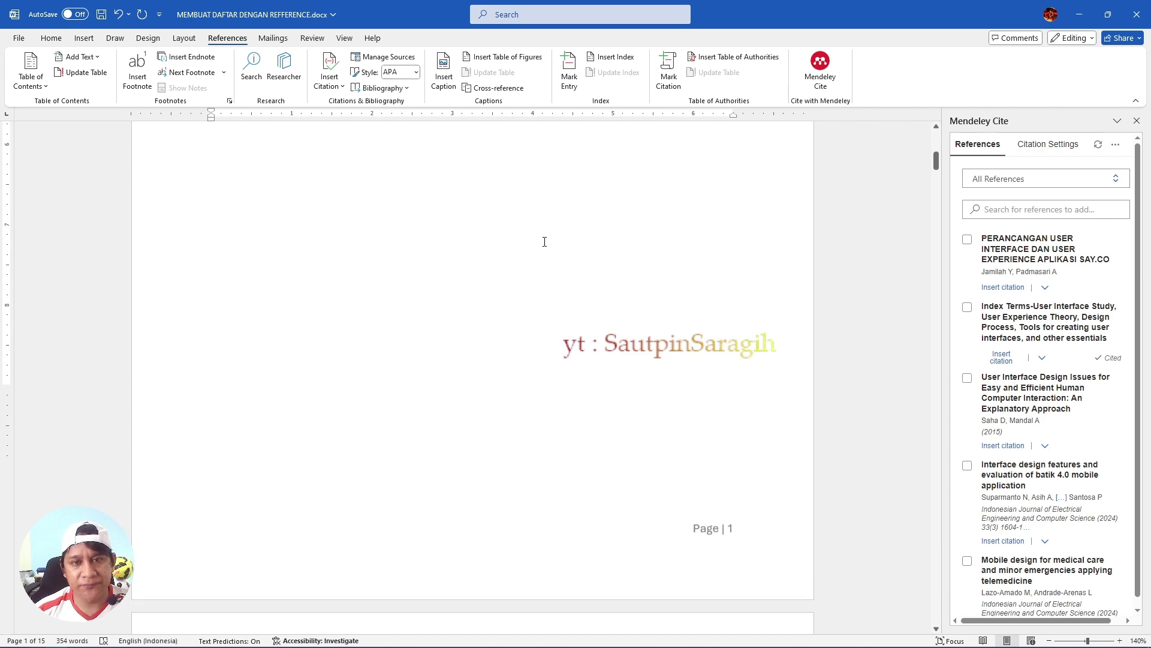
pyautogui.click(542, 202)
pyautogui.scroll(-1, 599, 249)
pyautogui.scroll(-15, 604, 251)
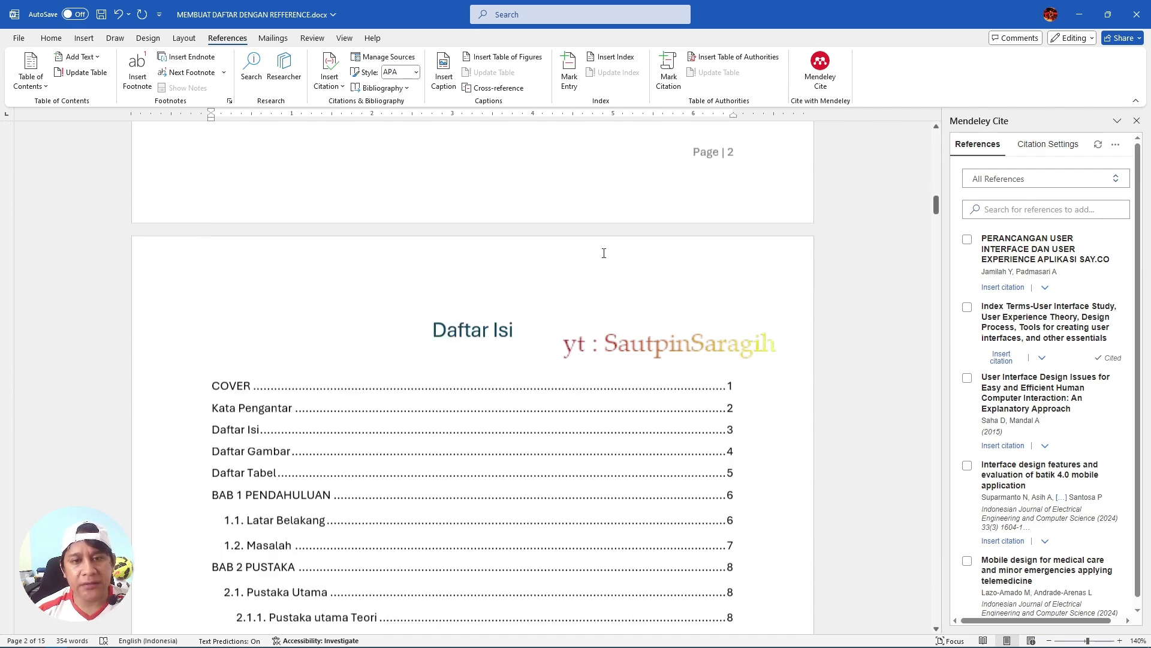
pyautogui.scroll(2, 570, 270)
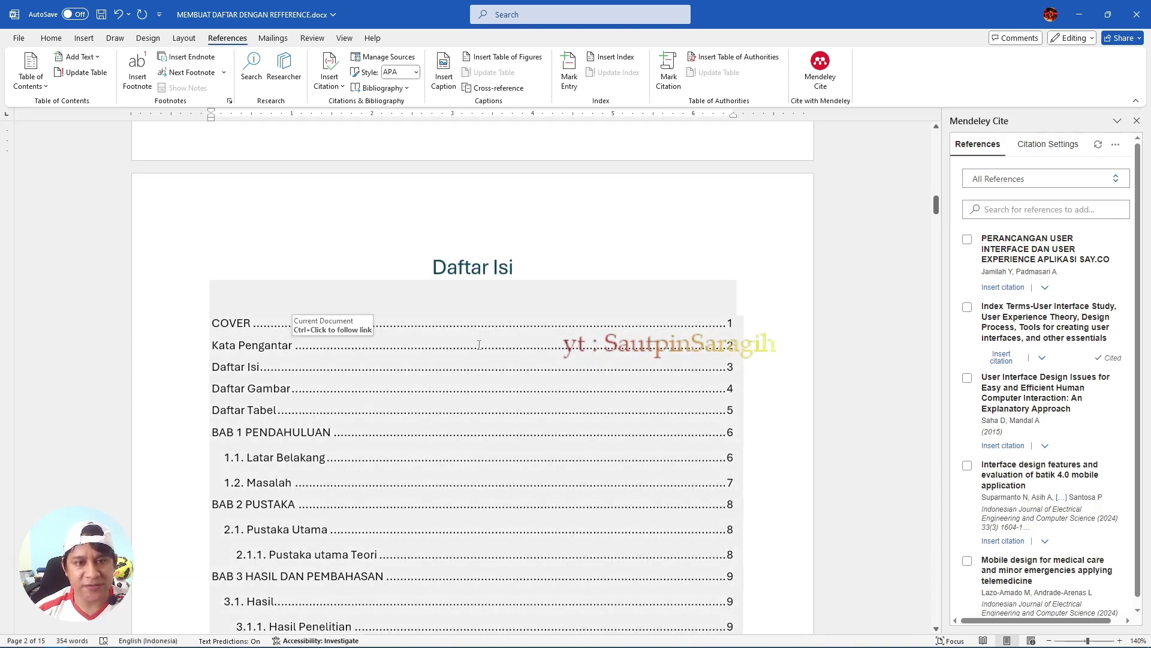
pyautogui.scroll(-10, 540, 269)
pyautogui.scroll(-5, 540, 288)
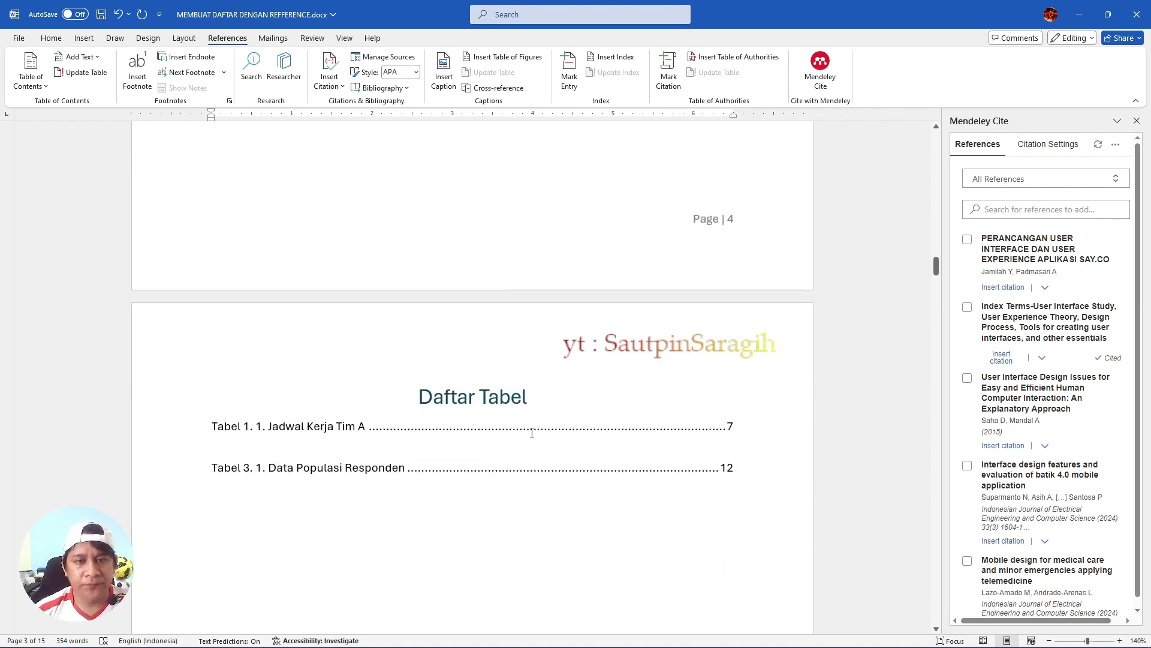
pyautogui.scroll(-15, 510, 420)
# - Go to page 15 to view the Mendeley bibliography and look back towards the page before it
pyautogui.hotkey('ctrl', 'g')
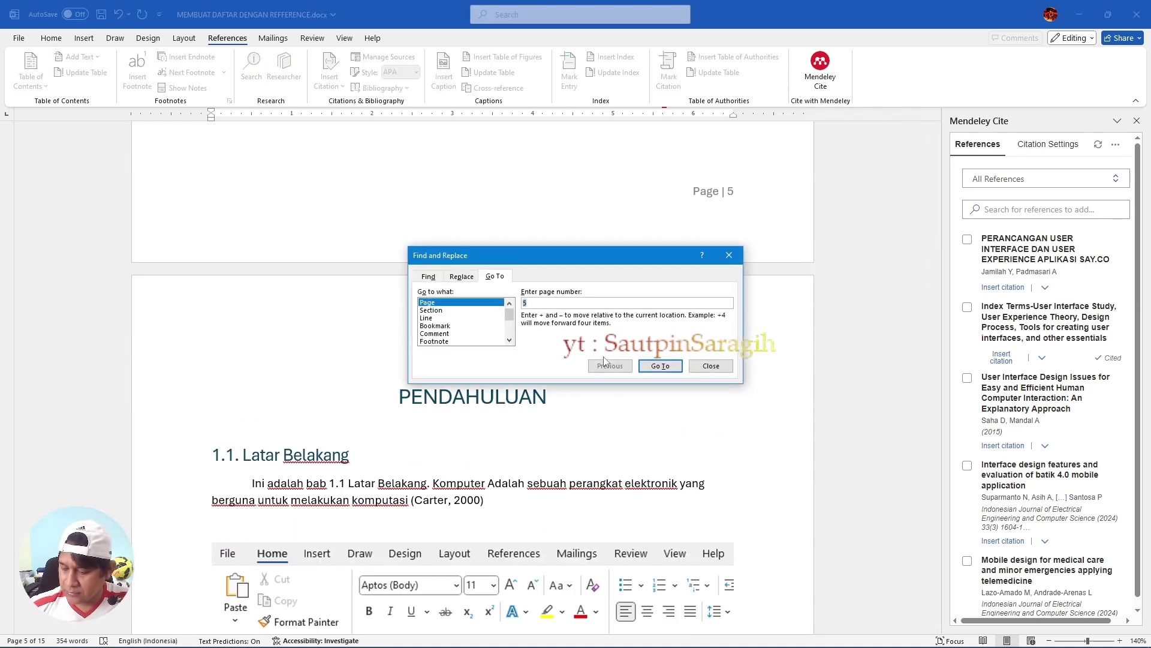
pyautogui.write('1')
pyautogui.press('Return')
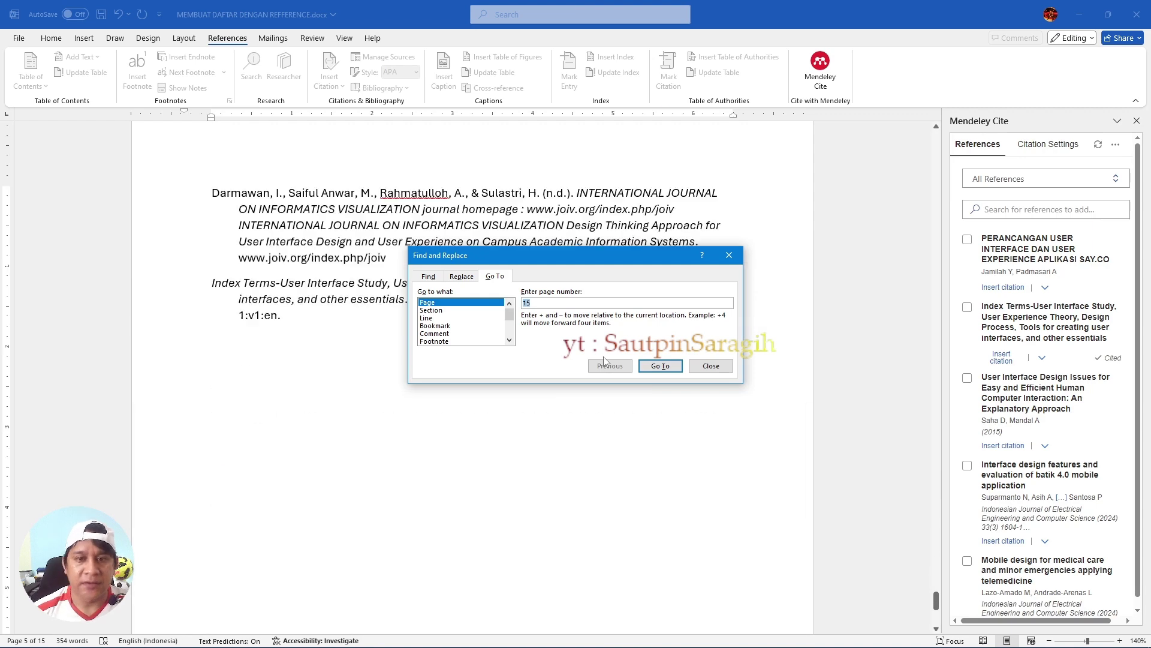
pyautogui.click(711, 365)
pyautogui.scroll(15, 564, 380)
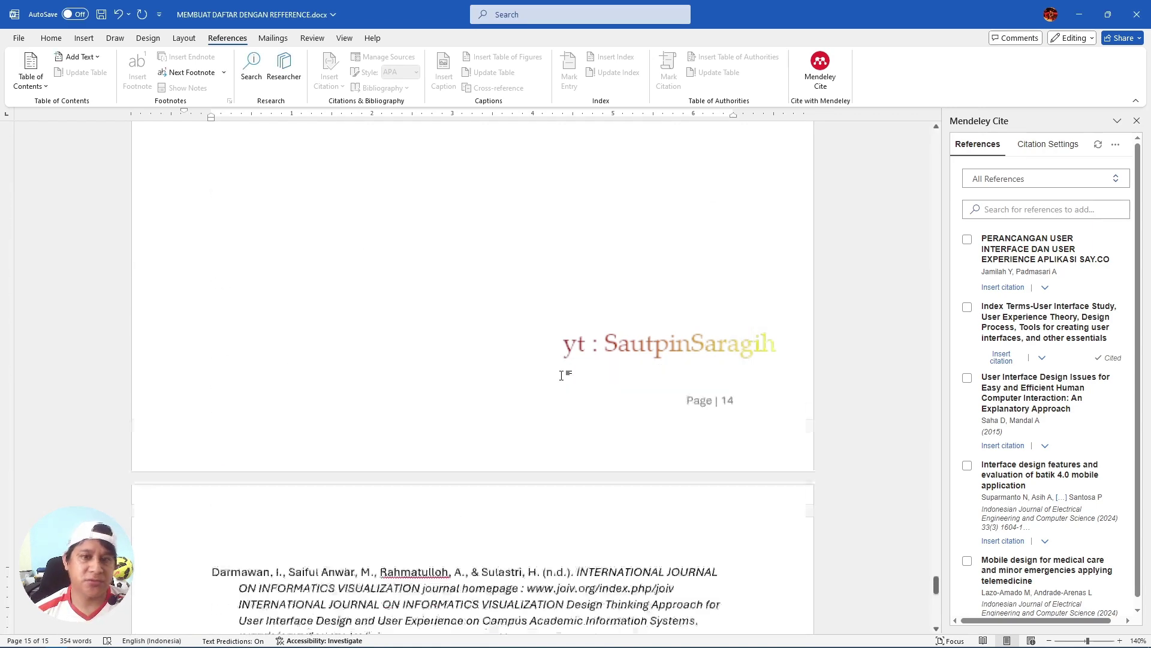